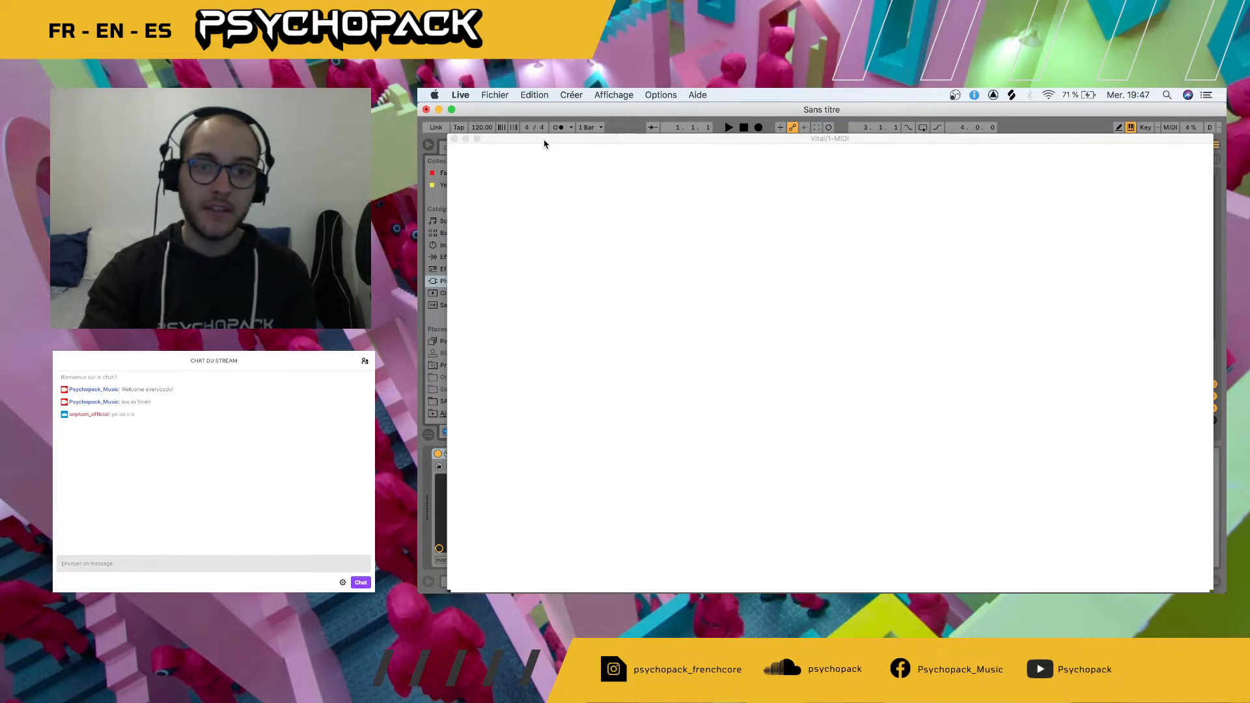
- Close the Vital plug-in window and lower the computer keyboard's octave range to C0–D1 while auditioning notes
drag(544, 140, 527, 109)
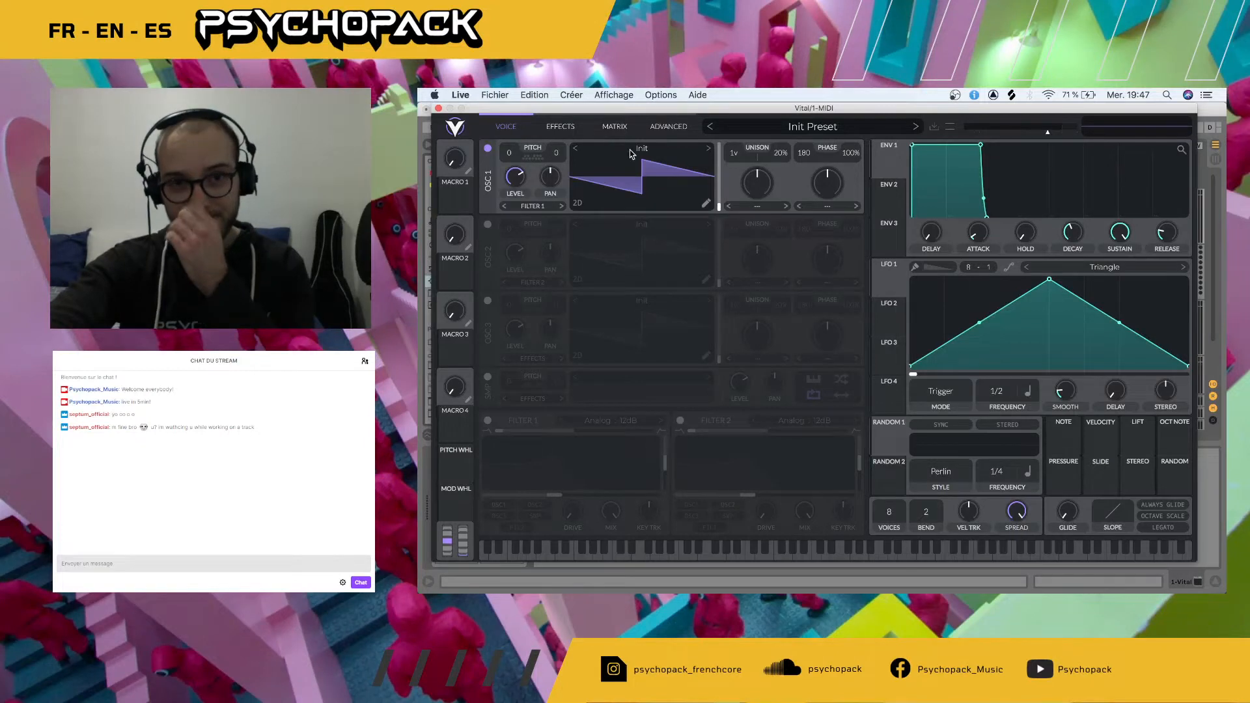
click(438, 110)
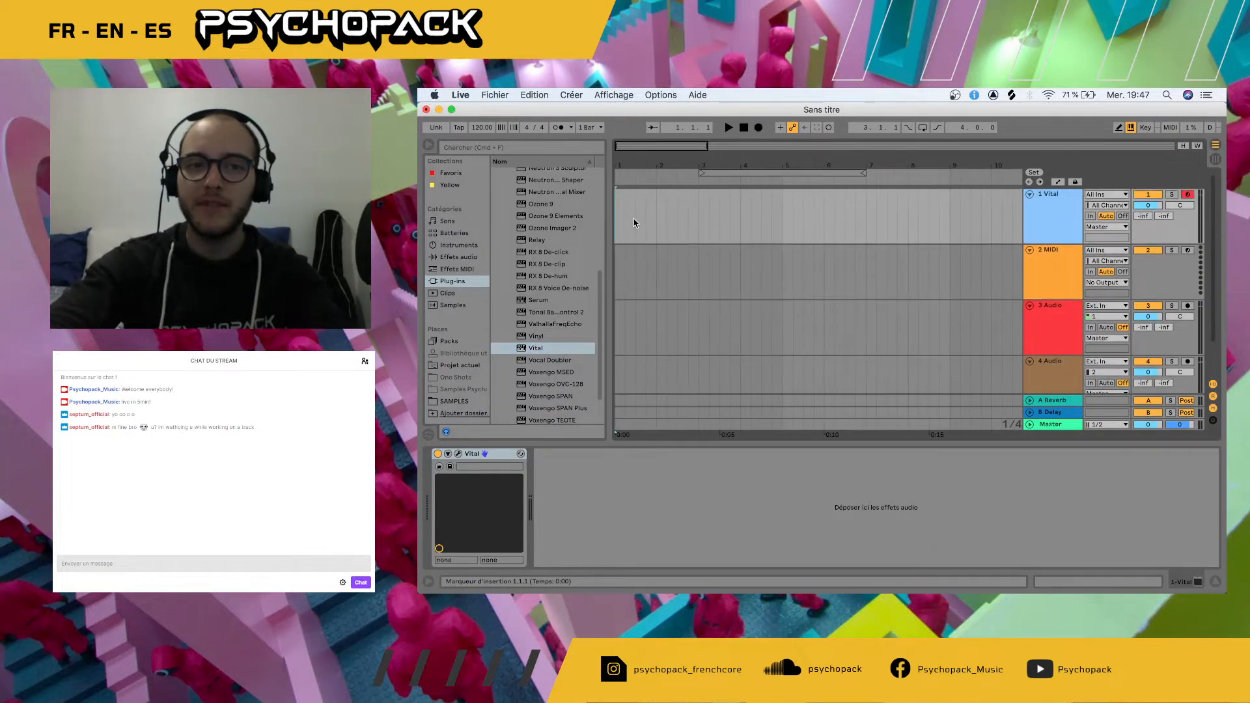
key(a)
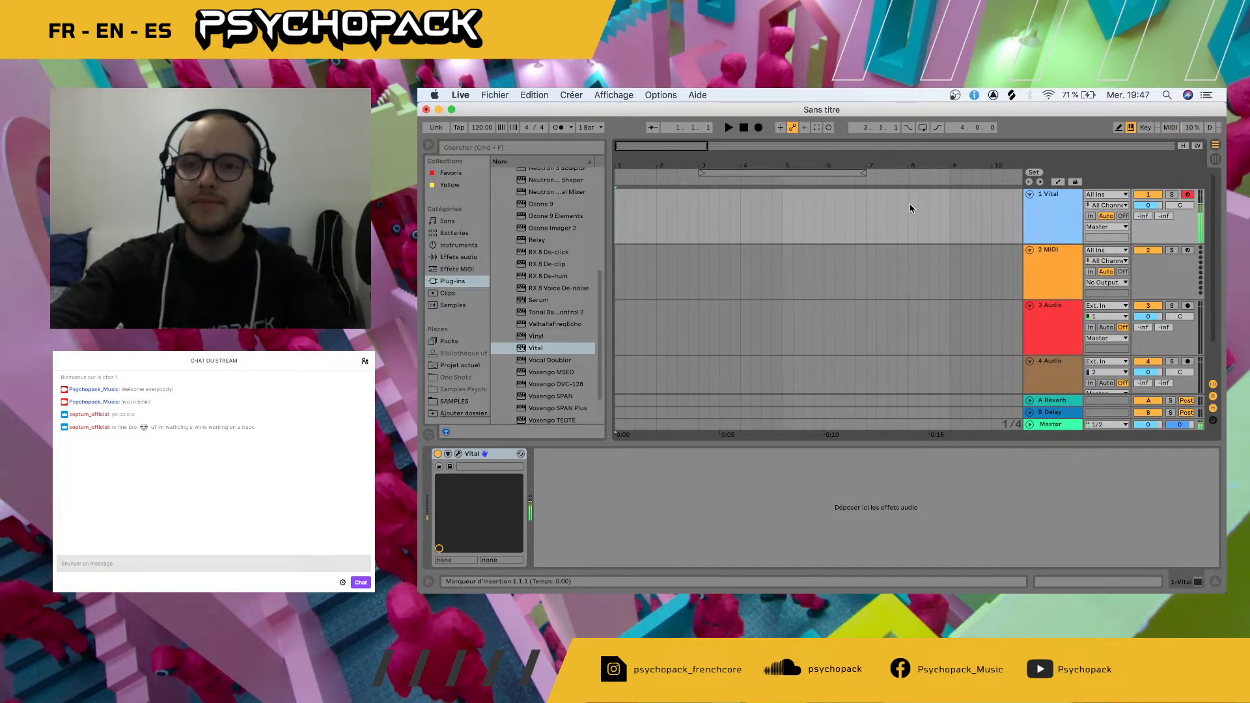
key(z)
key(z)
key(z)
key(a)
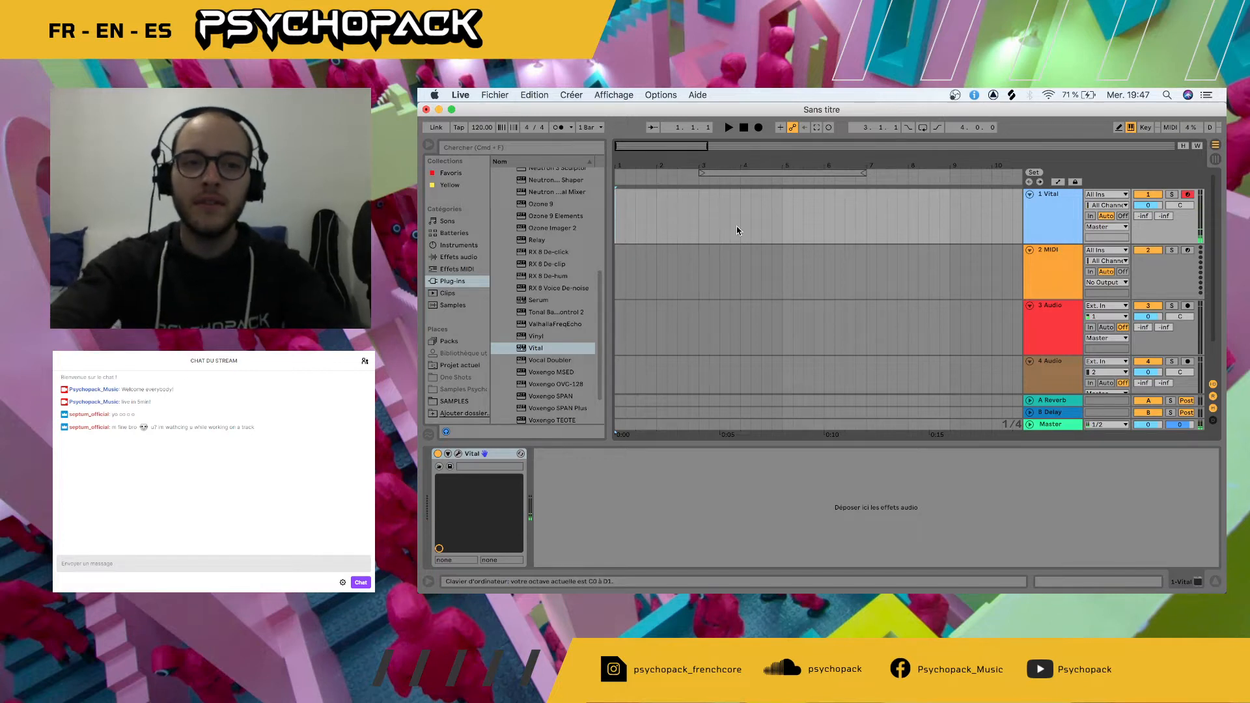
- Create a one-beat MIDI clip at the start of the Vital track and fill its whole length with a G0 note
drag(616, 203, 625, 205)
key(super+shift+m)
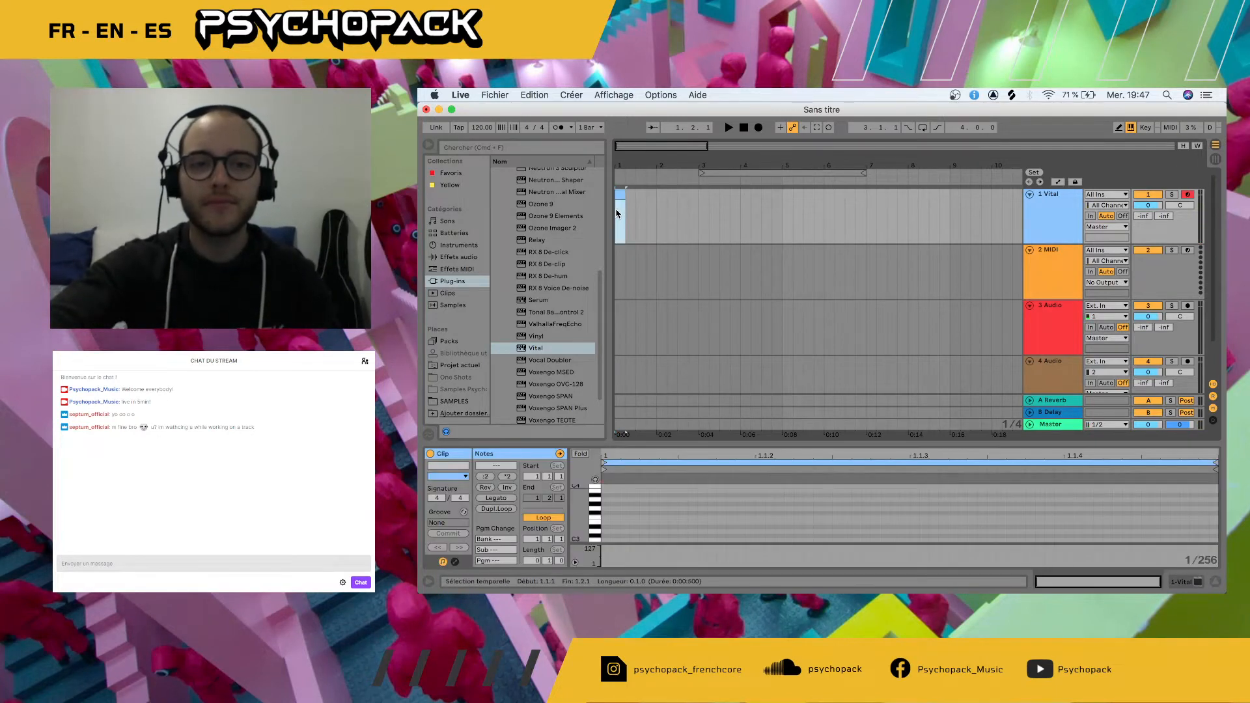
click(622, 505)
scroll(626, 510, down, 8)
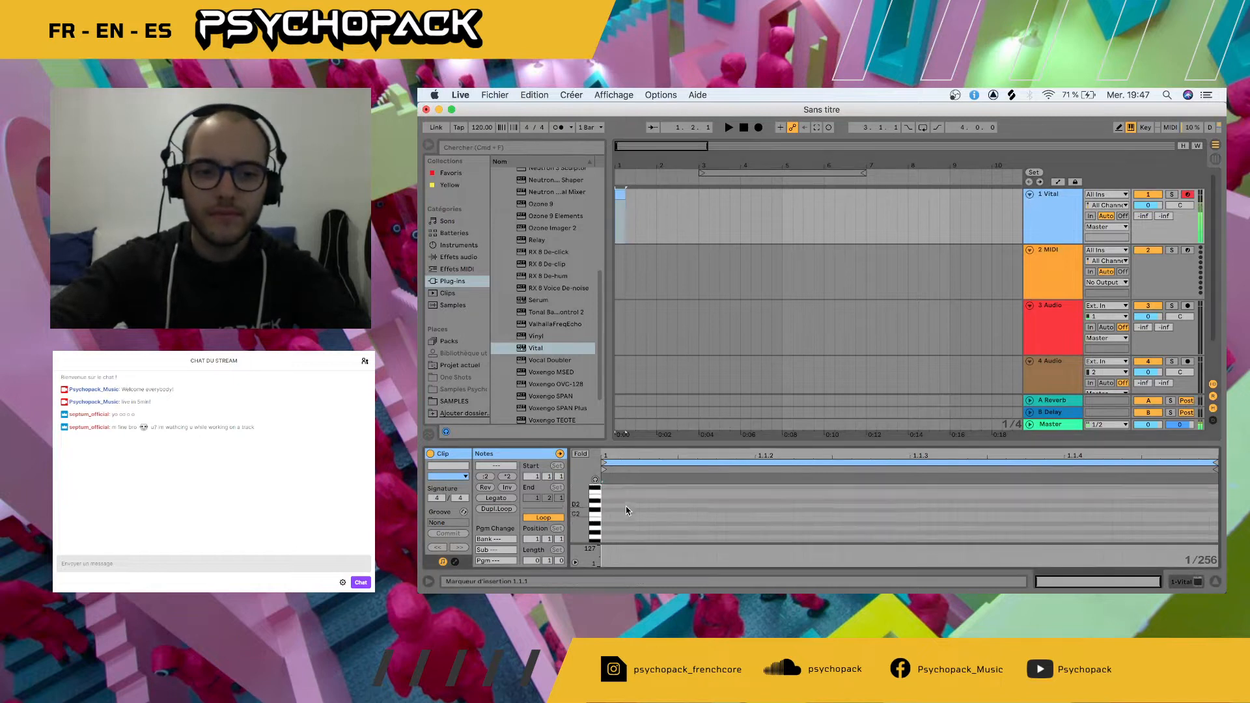
double_click(609, 513)
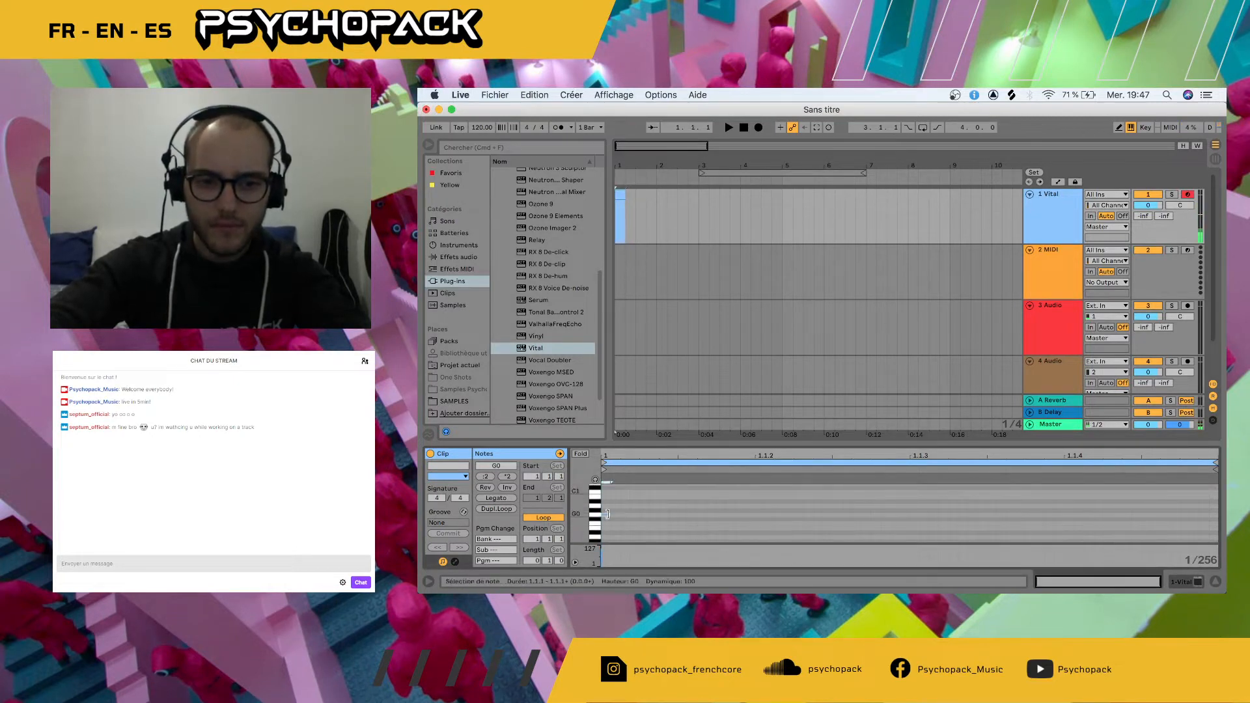
drag(738, 514, 1215, 516)
key(space)
key(space)
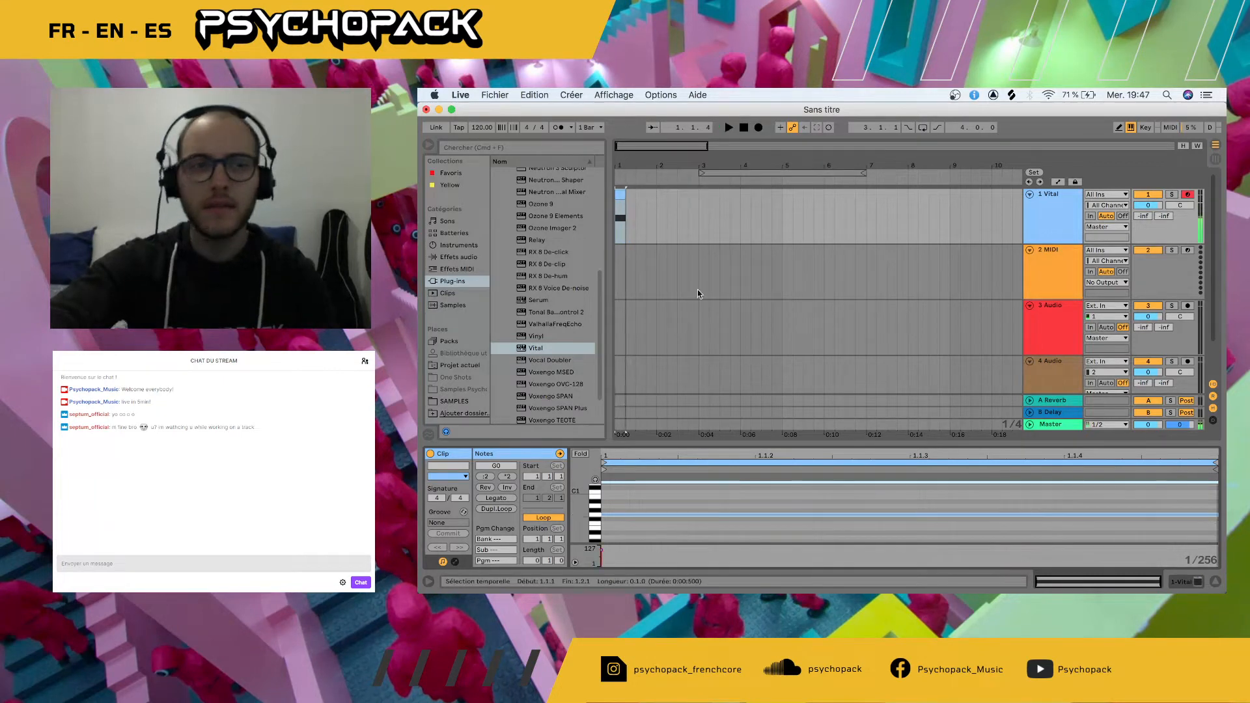
- Set the tempo to 200 BPM and loop playback over the one-beat MIDI clip
drag(474, 132, 473, 99)
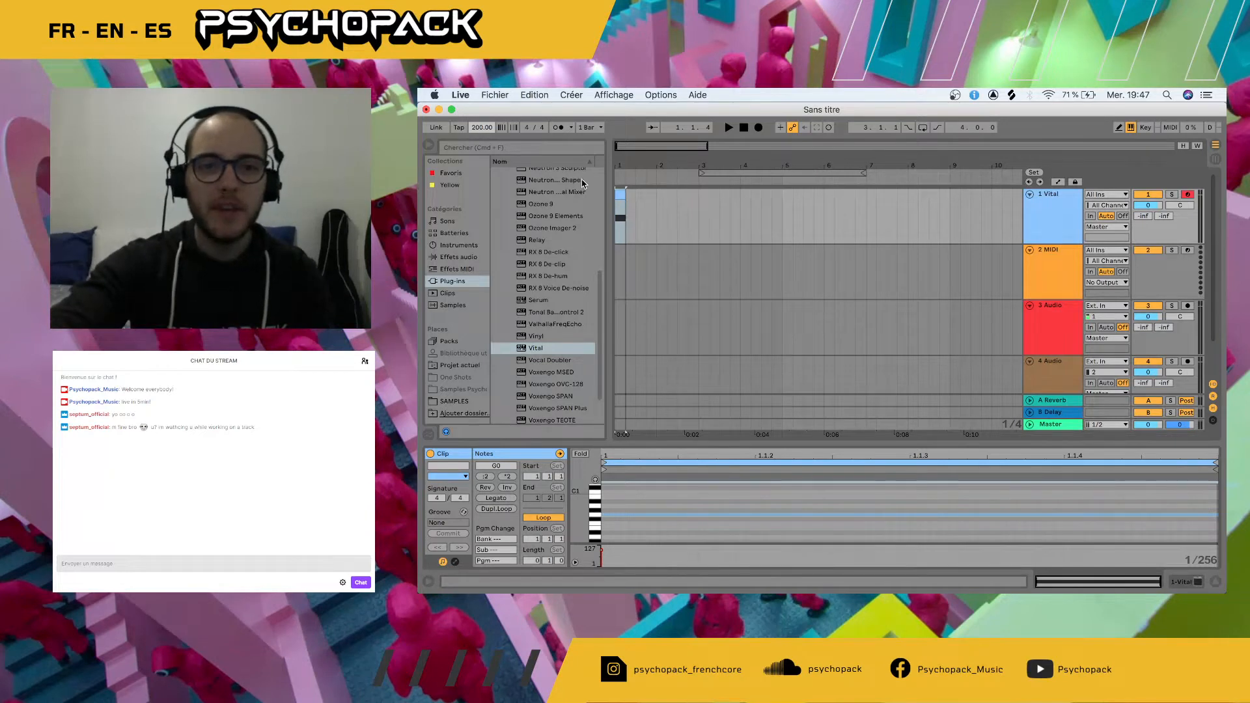
click(622, 195)
key(super+l)
key(space)
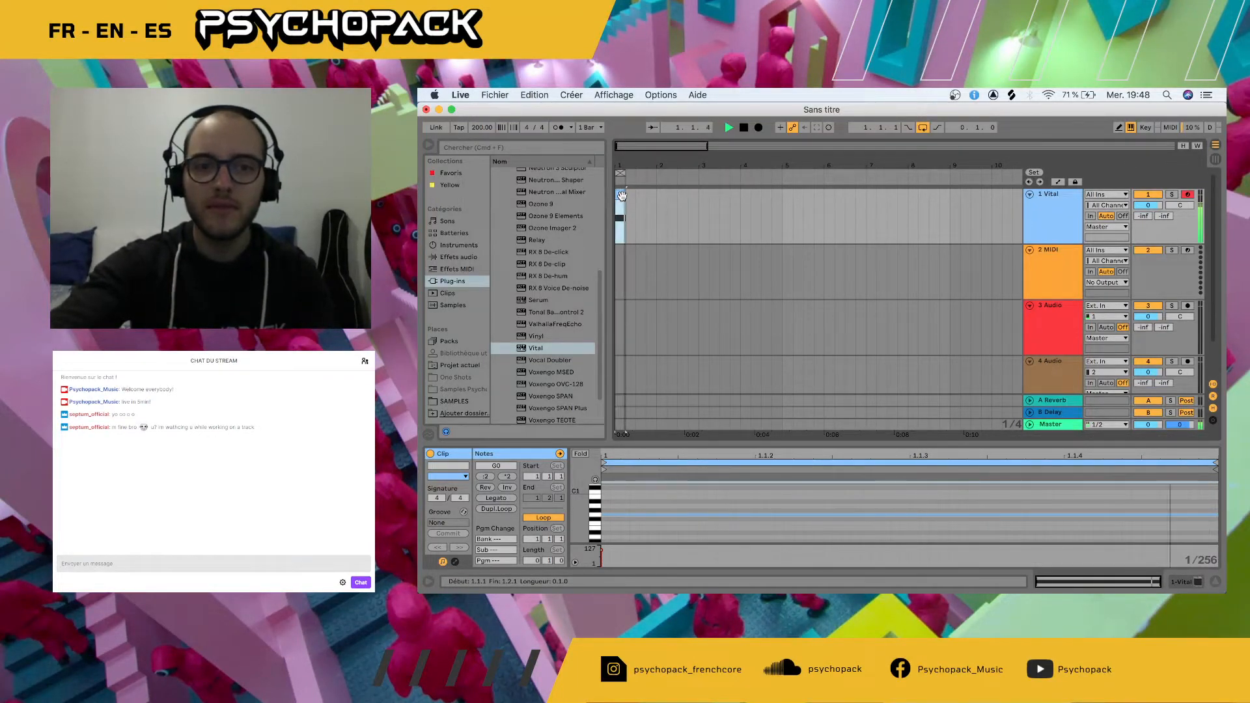
key(space)
- Reopen the Vital plug-in from its track and load the Basic Shapes wavetable in oscillator 1
click(1062, 231)
double_click(1062, 231)
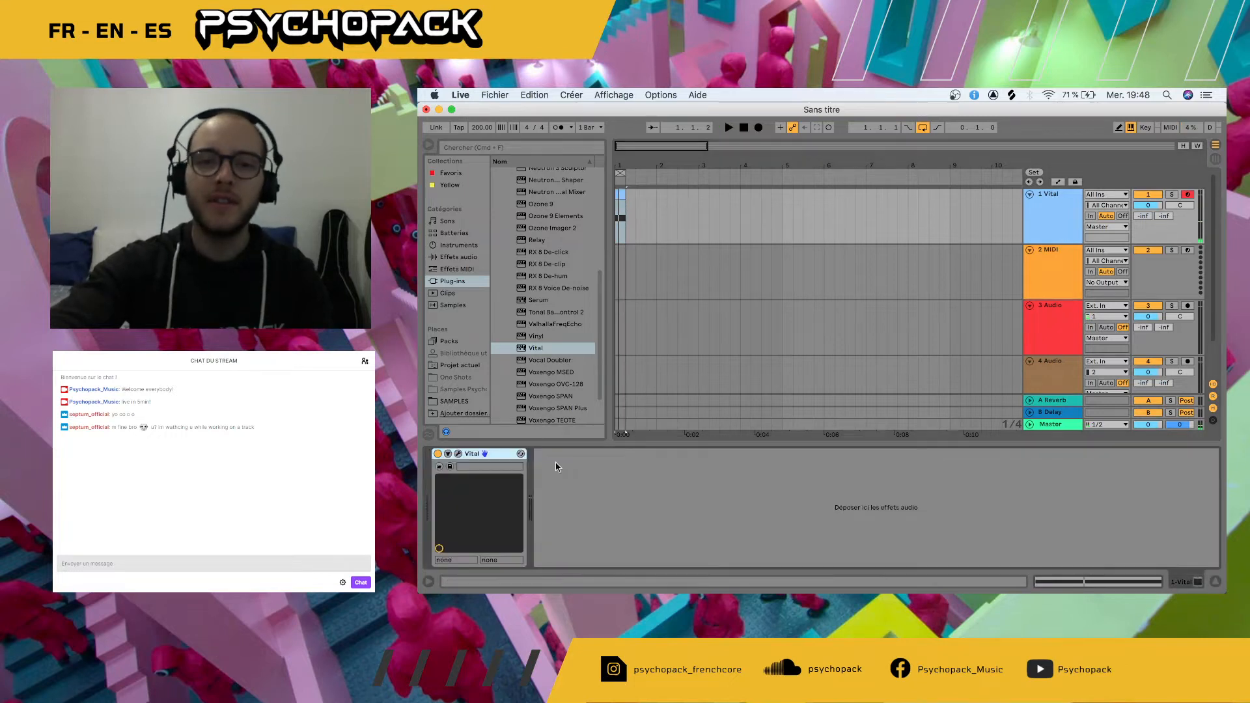
click(459, 454)
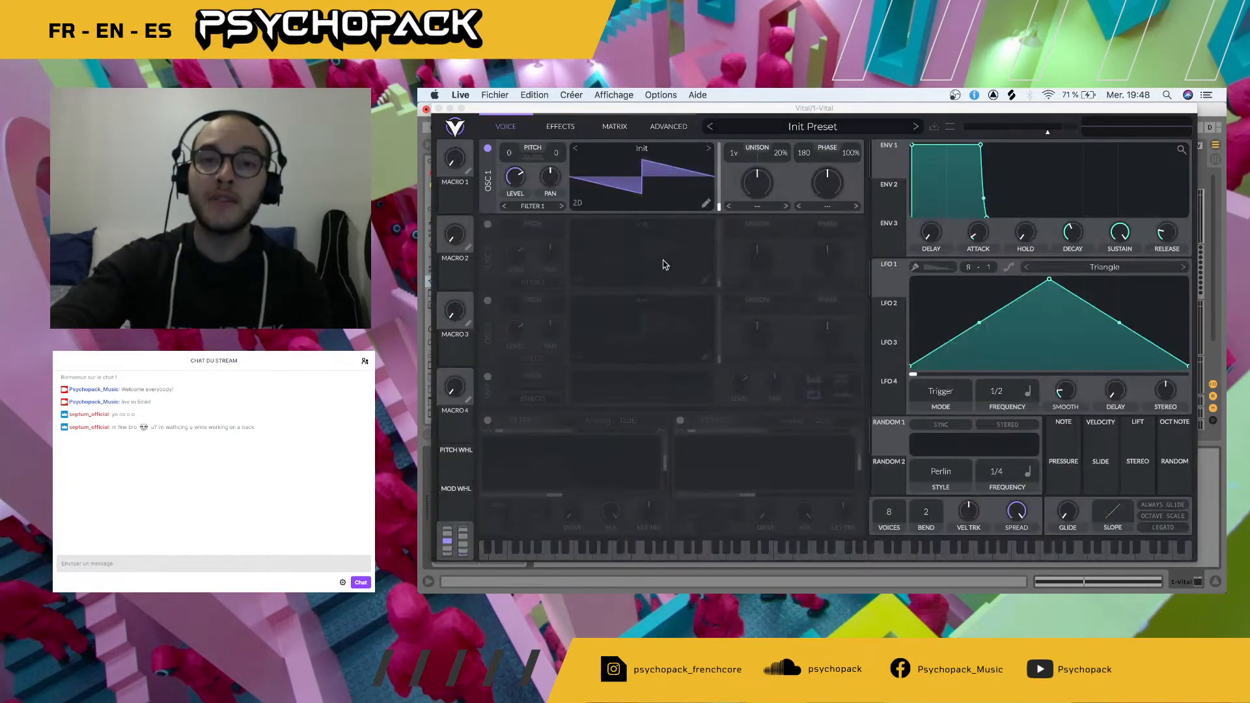
click(708, 149)
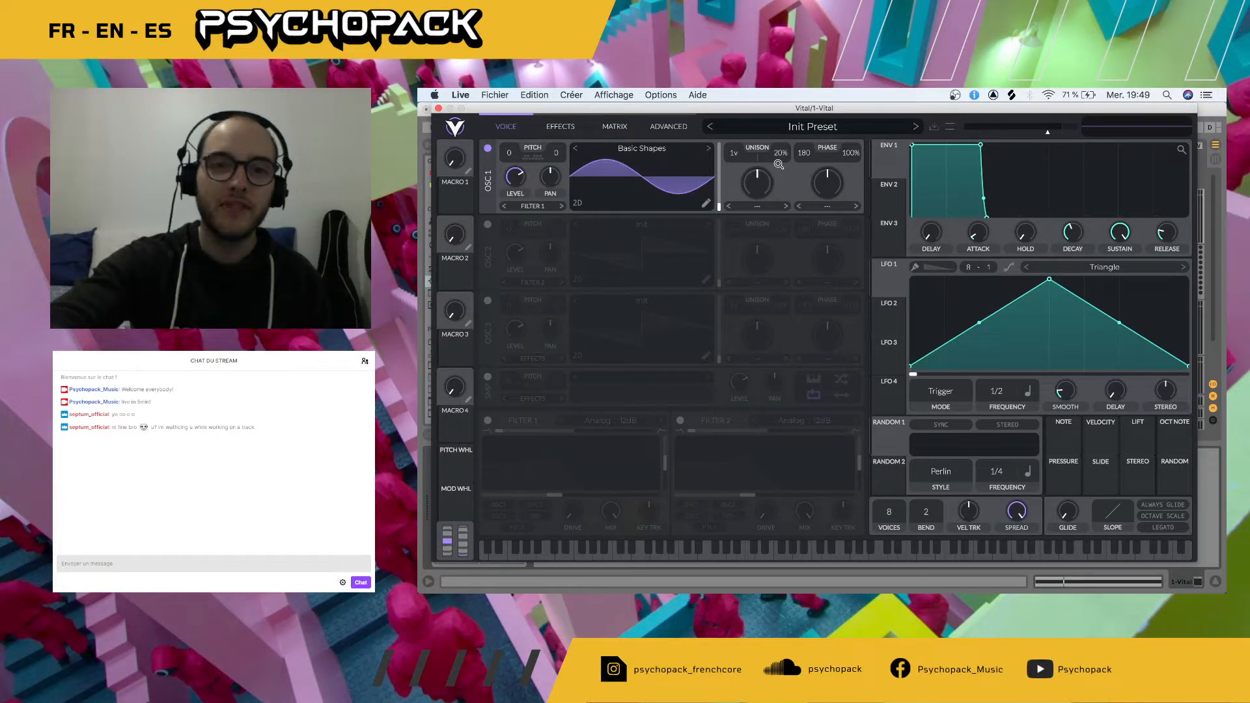
- Set oscillator 1 to 16 unison voices with 0% unison detune and 0% phase randomization, auditioning the loop
drag(778, 164, 787, 223)
drag(862, 162, 869, 250)
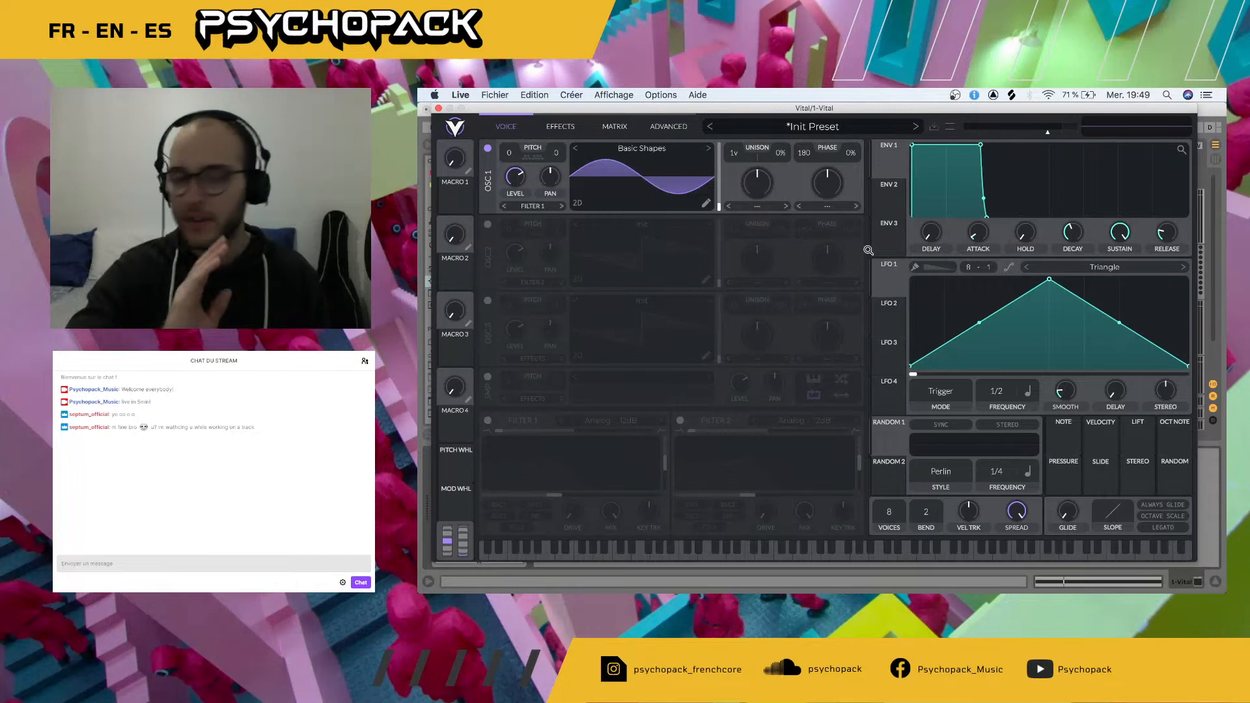
key(space)
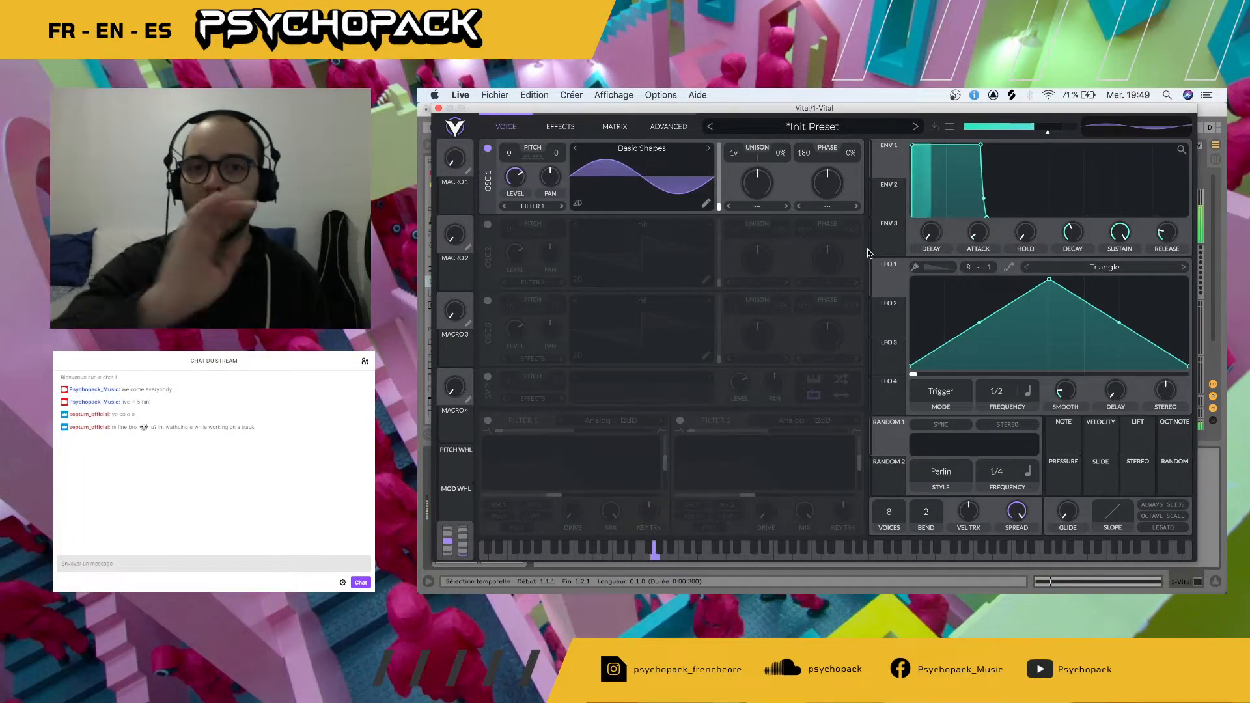
drag(734, 152, 749, 93)
key(space)
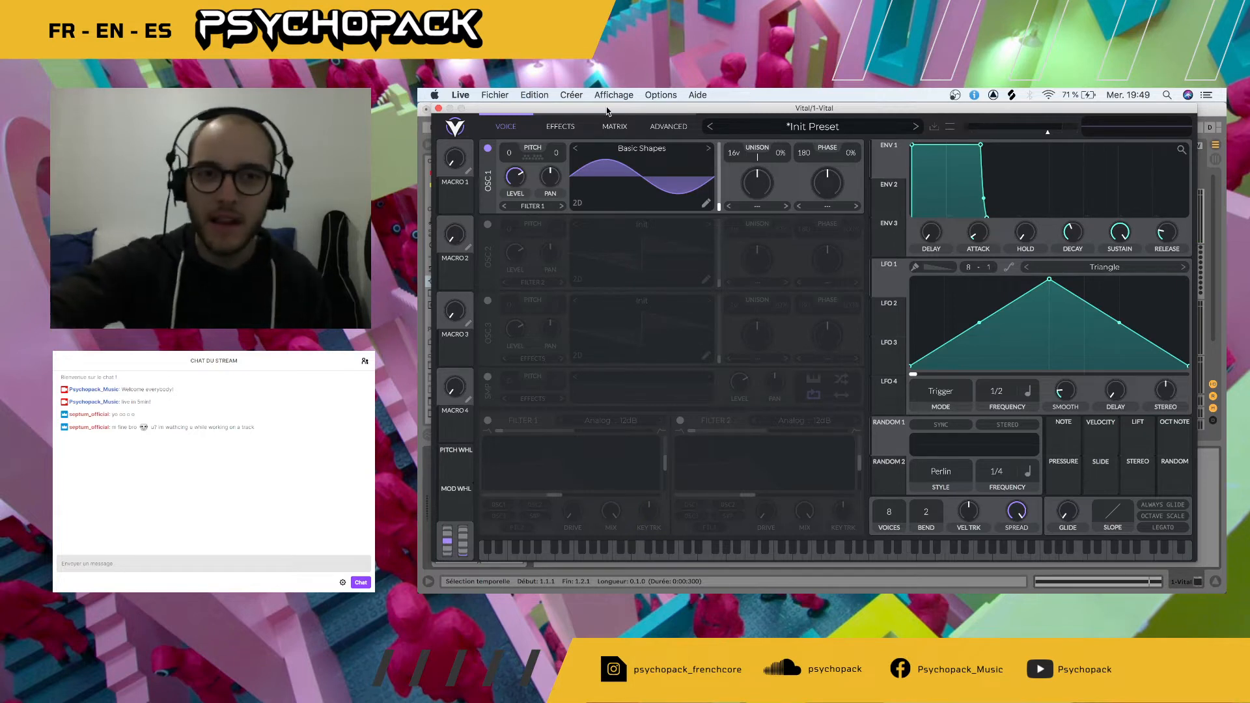
- Enable Vital's Distortion effect with the Hard Clip type and drive at maximum, and close the plug-in window
click(564, 129)
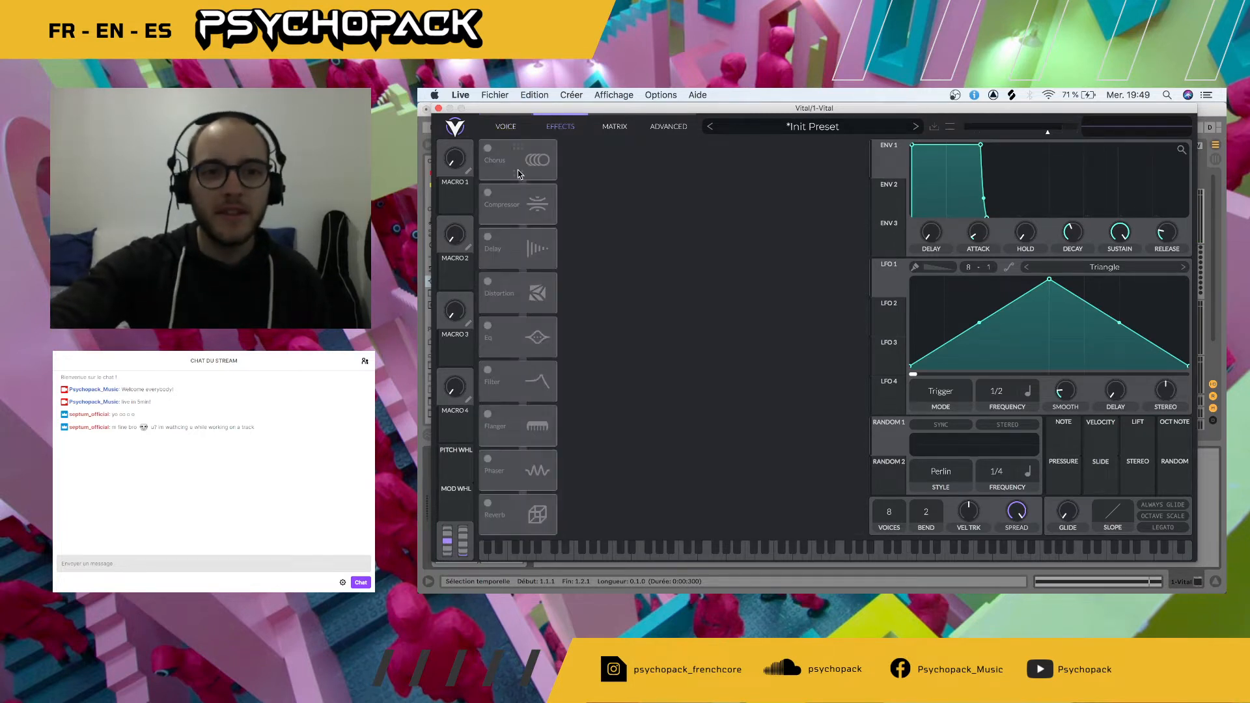
click(487, 281)
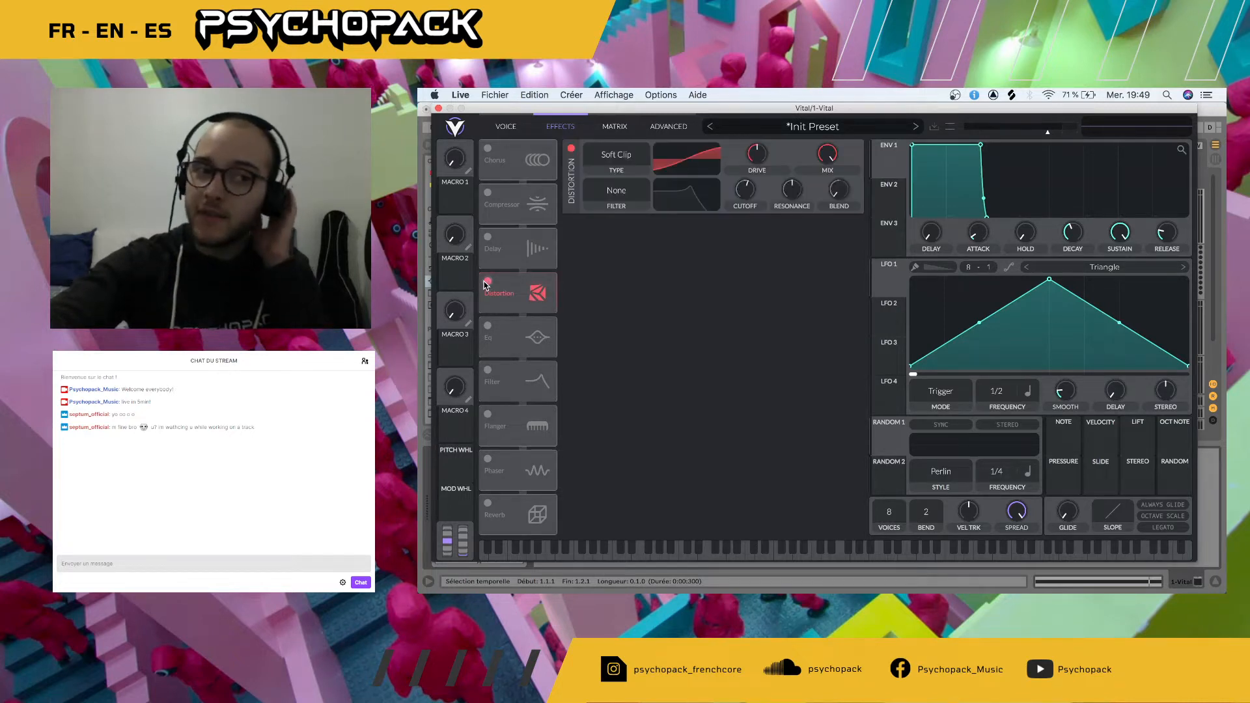
drag(754, 158, 781, 91)
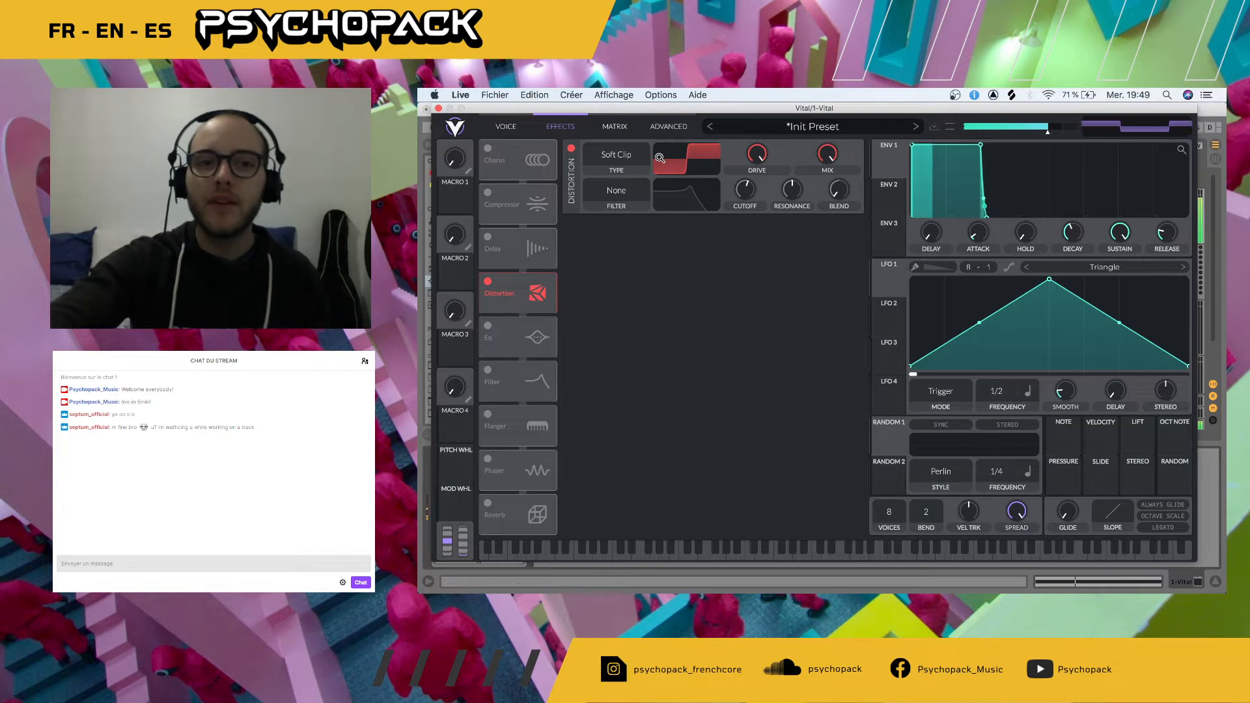
click(625, 159)
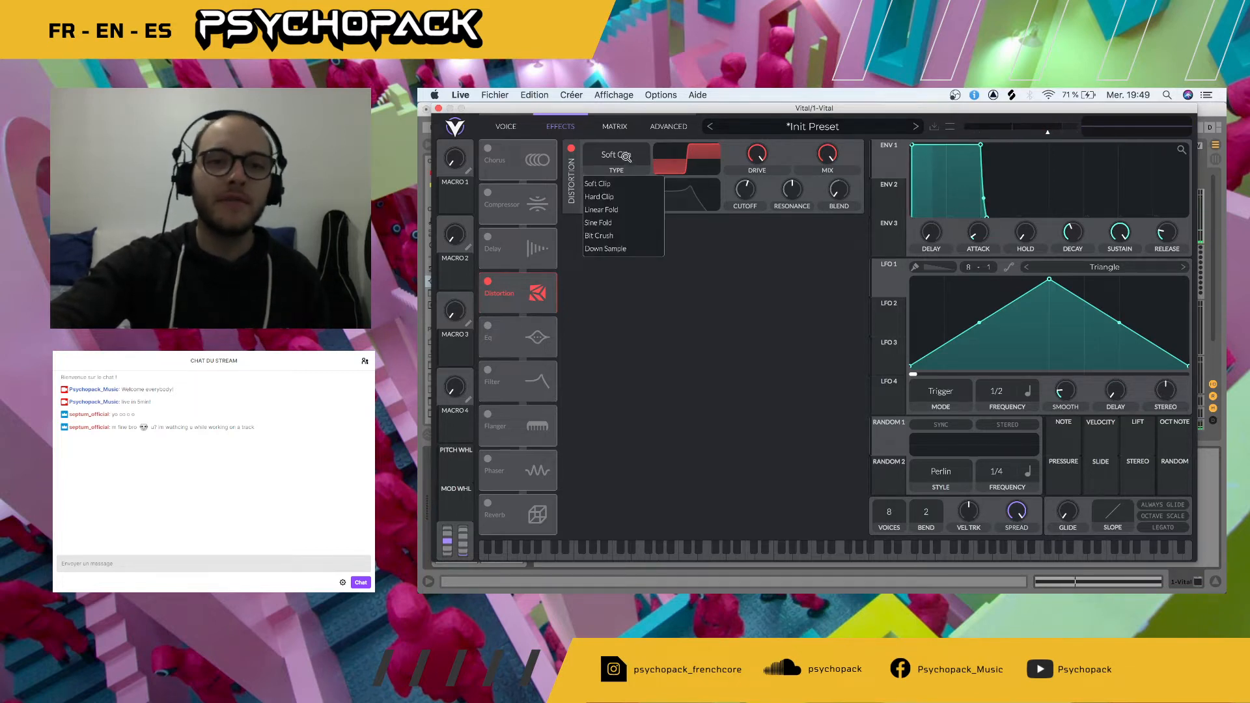
click(615, 195)
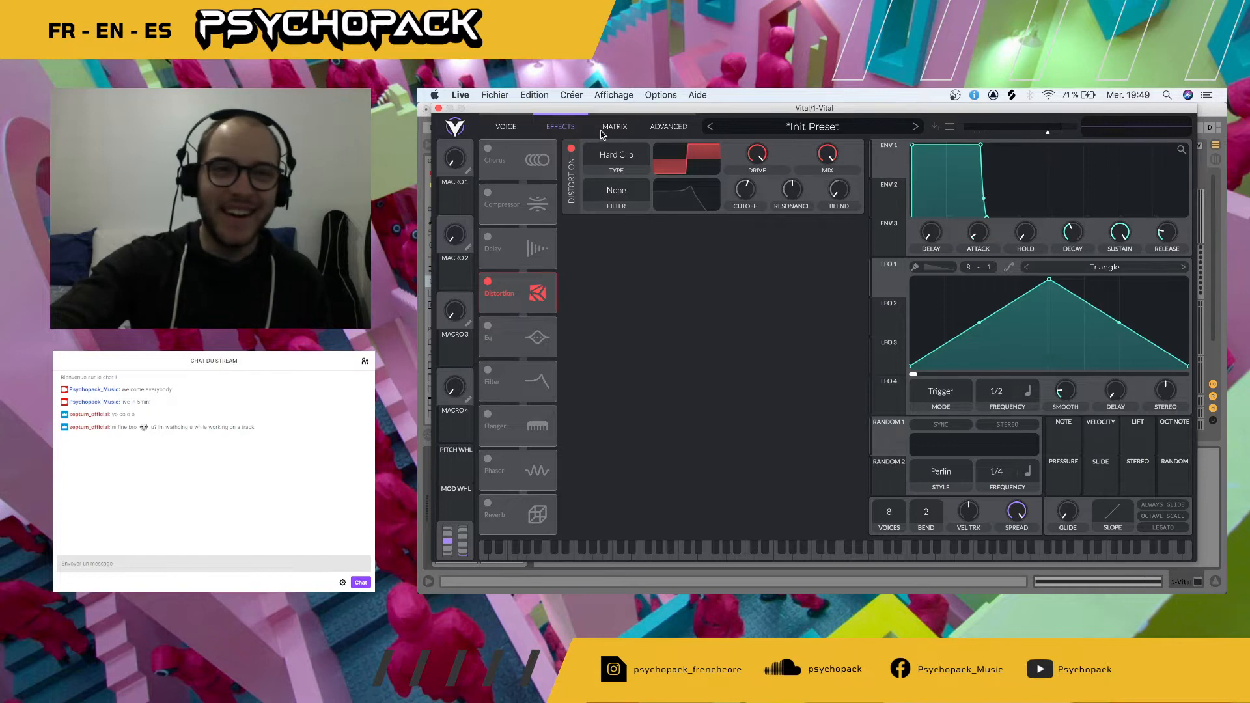
click(505, 126)
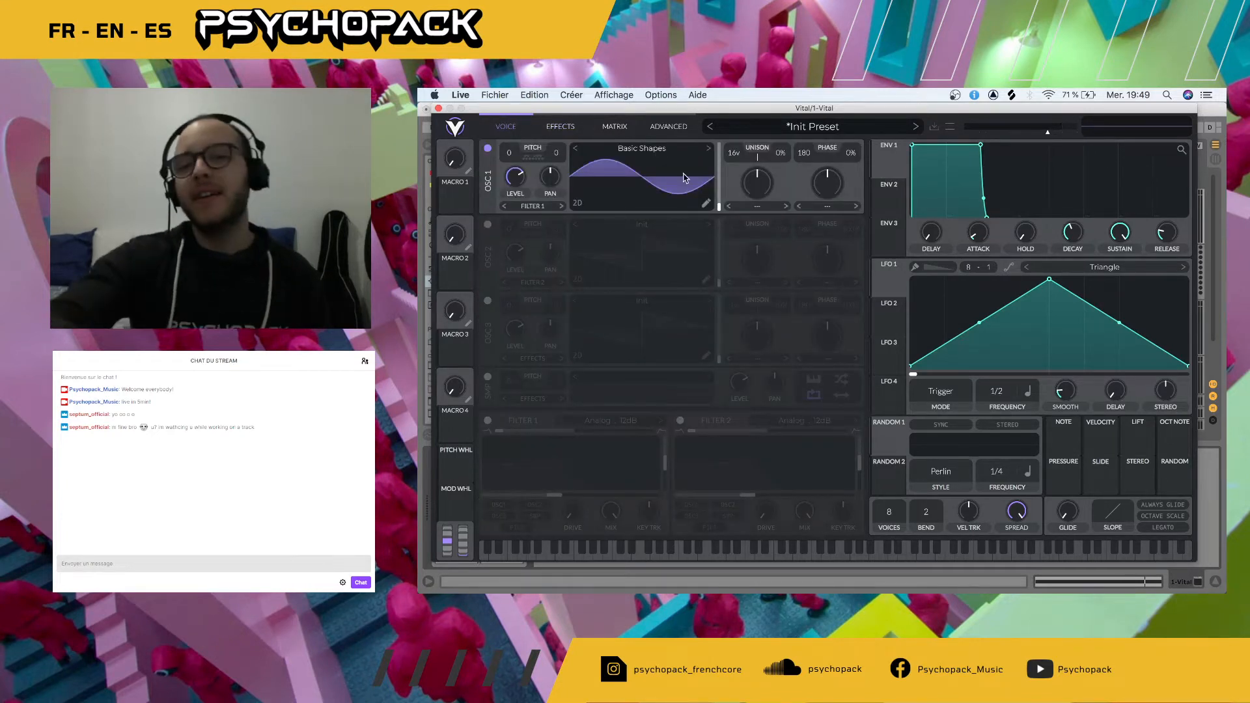
click(438, 109)
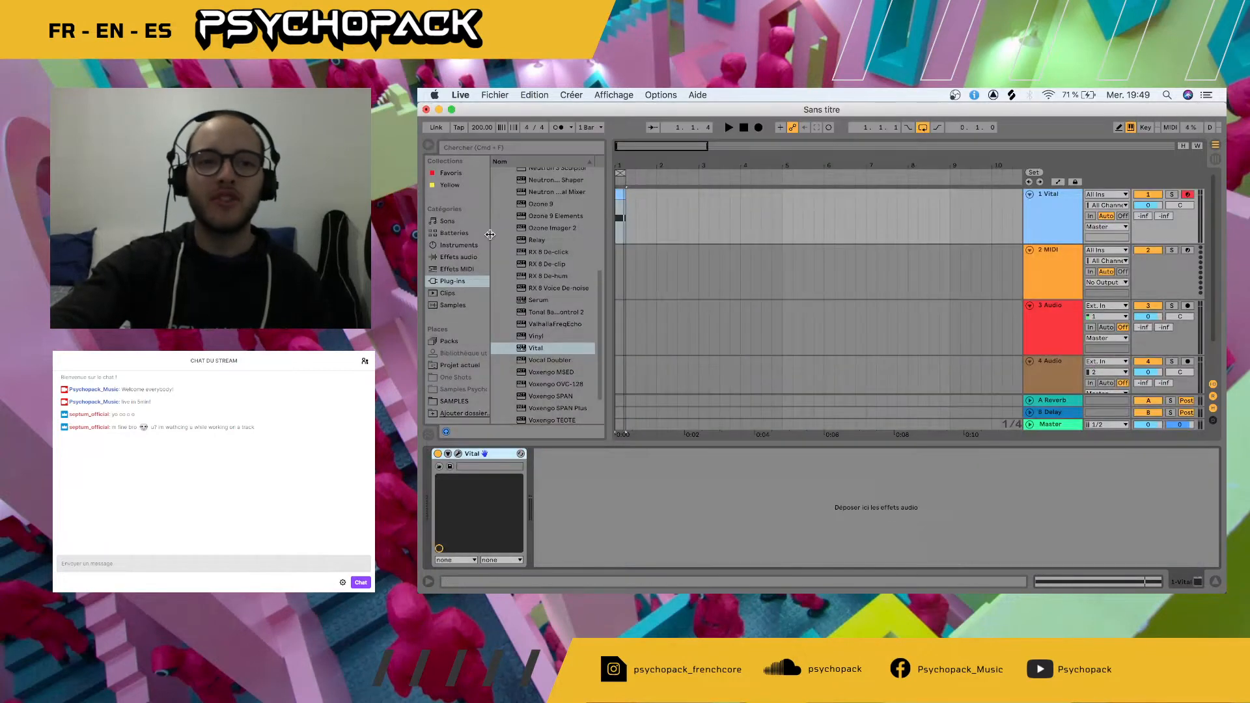
- Place KICK 7.wav from the Samples Psychopack Kicks folder at the start of the first audio track
click(455, 403)
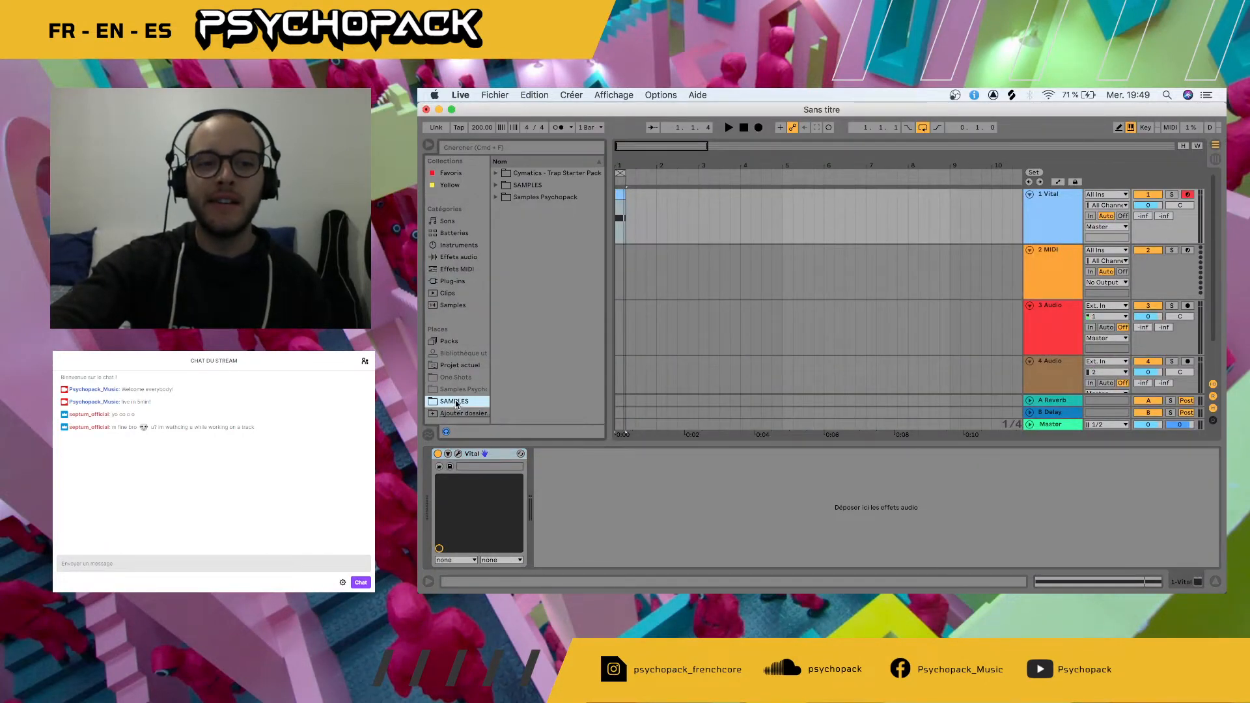
click(496, 198)
click(504, 210)
click(532, 283)
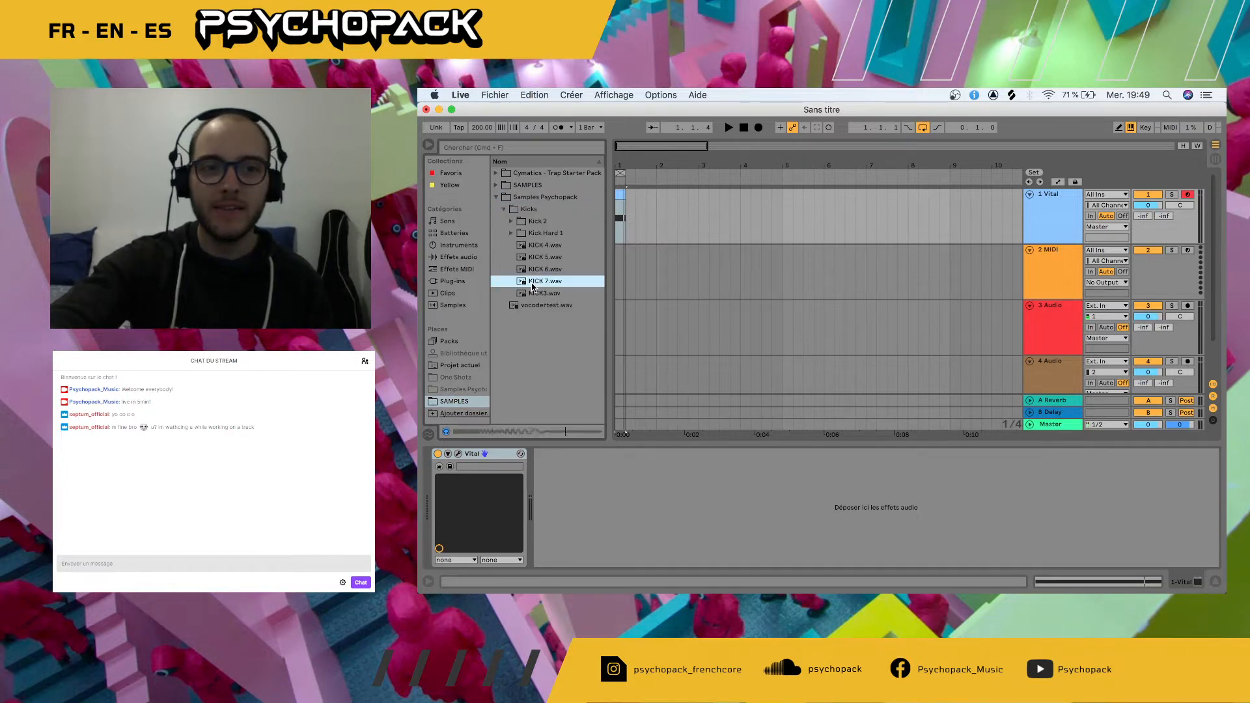
drag(528, 287, 618, 328)
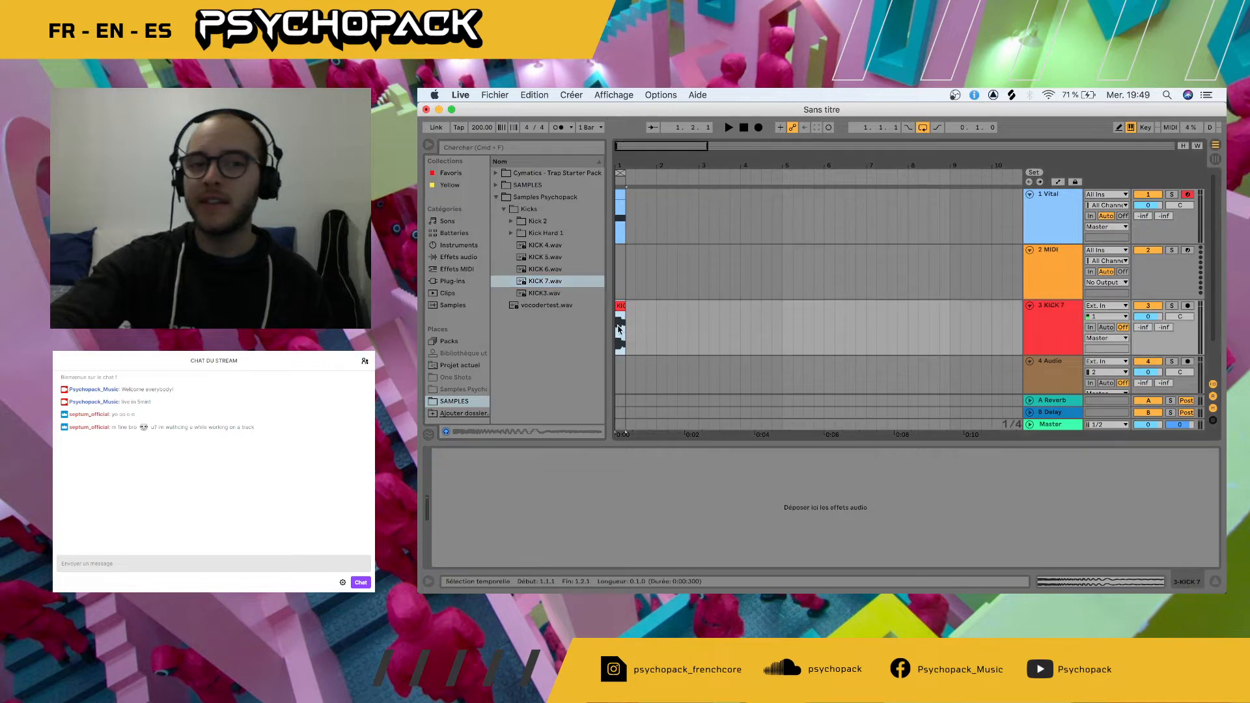
- Examine the KICK 7 clip's waveform up close, from its attack through to its tail
key(z)
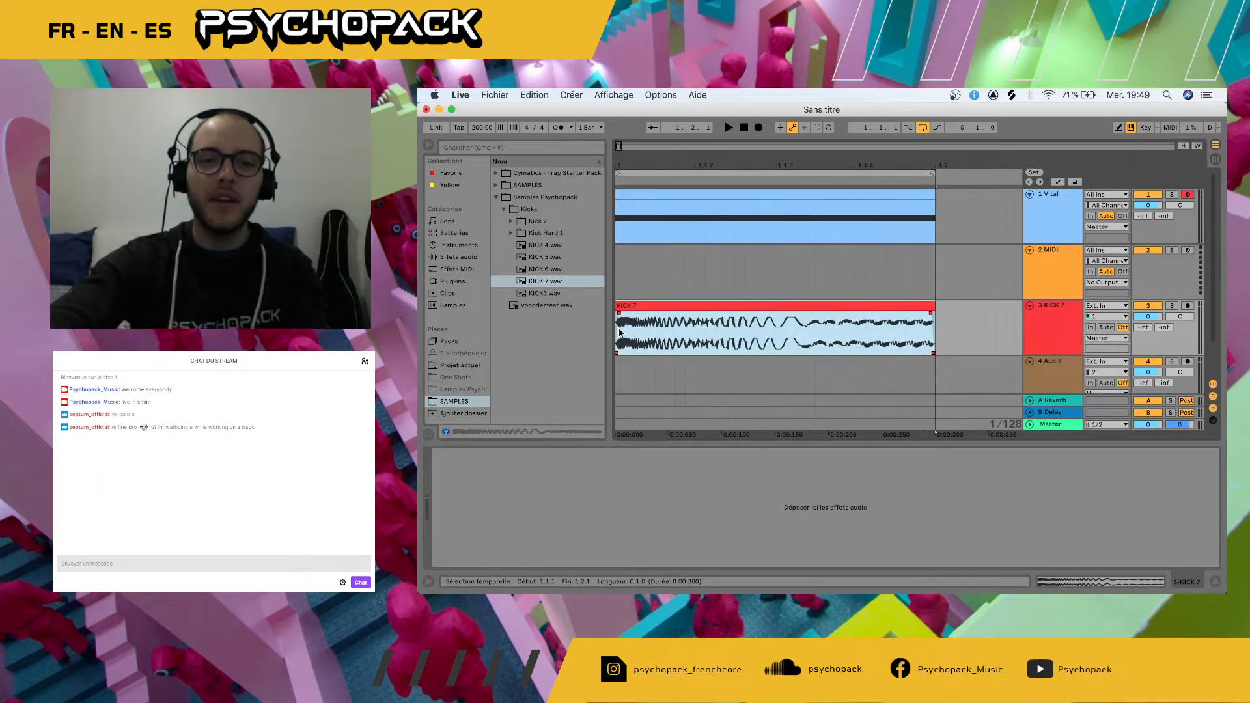
drag(618, 314, 601, 317)
scroll(626, 339, up, 5)
scroll(625, 339, down, 5)
scroll(626, 339, down, 4)
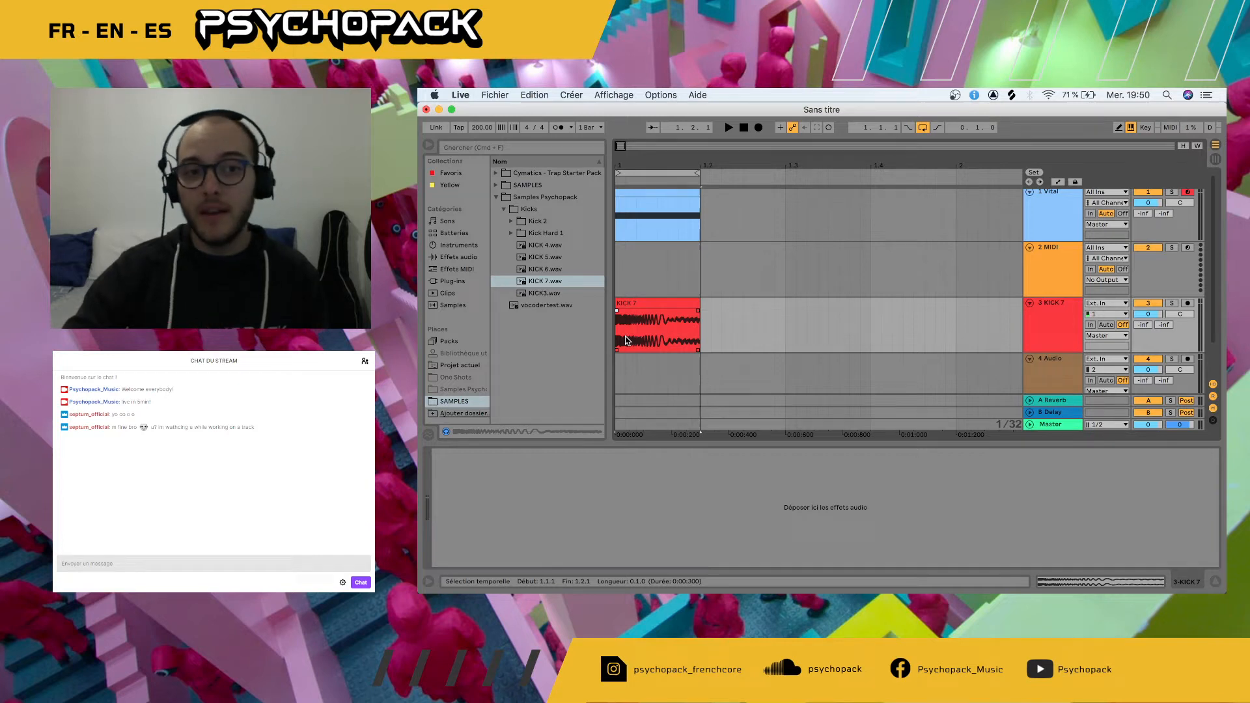
scroll(626, 341, down, 1)
scroll(658, 342, up, 5)
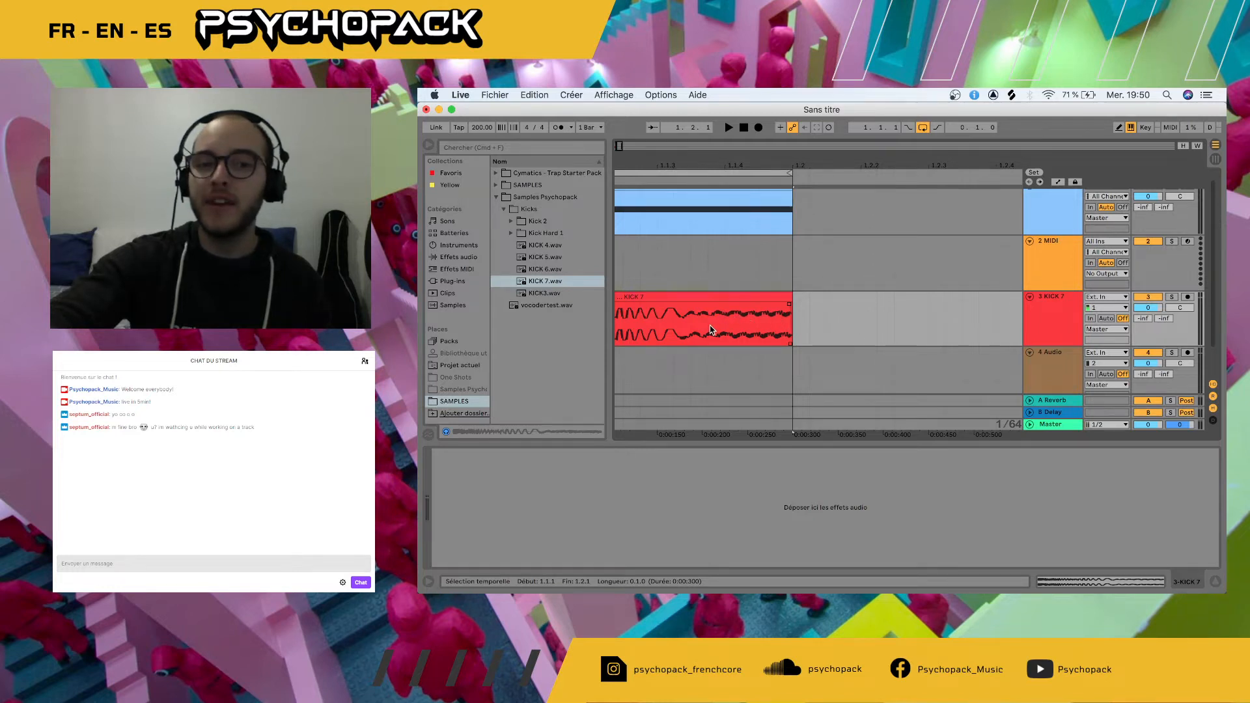
scroll(716, 322, down, 3)
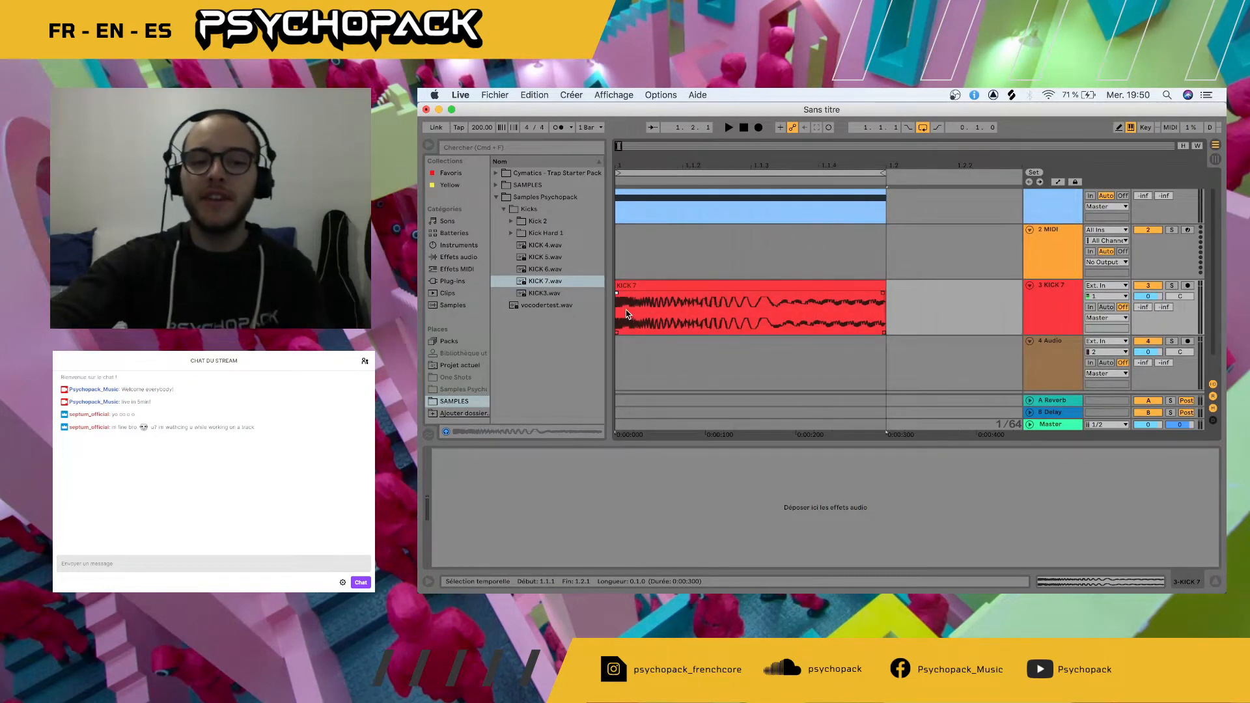
scroll(631, 313, up, 5)
scroll(626, 309, up, 3)
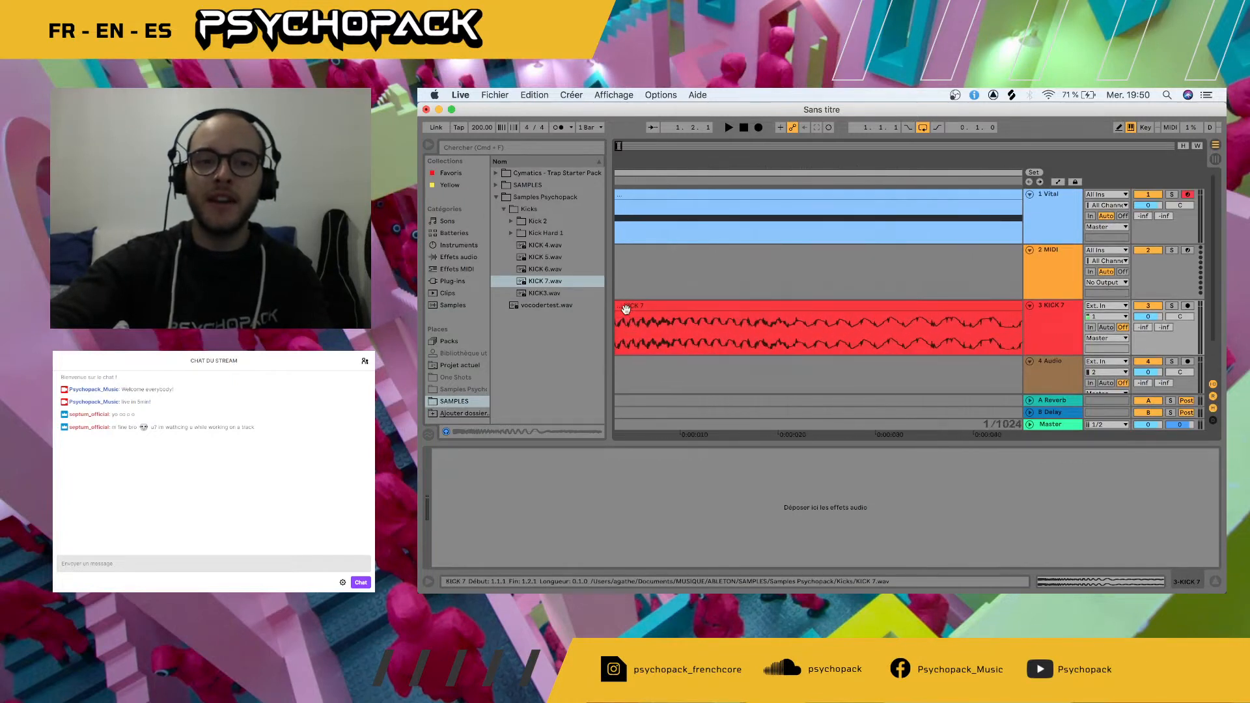
scroll(641, 290, down, 3)
scroll(643, 289, up, 3)
scroll(643, 289, up, 3)
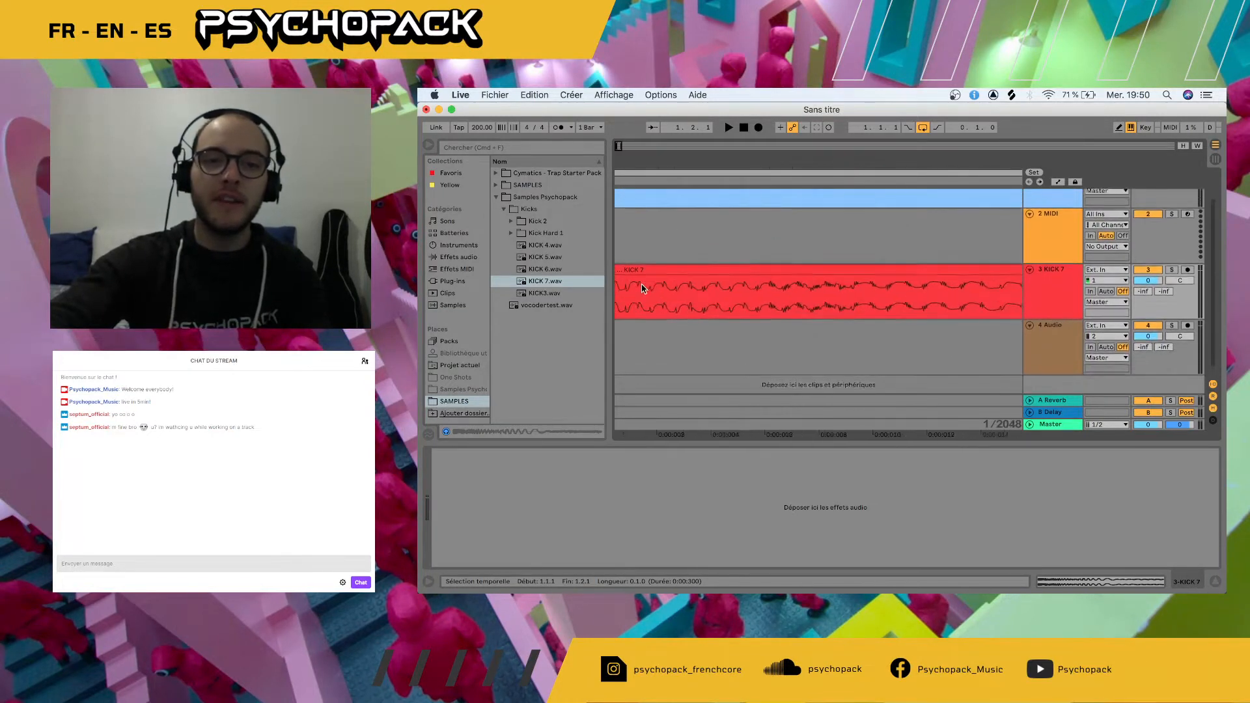
scroll(643, 289, left, 2)
scroll(654, 317, down, 3)
scroll(654, 317, down, 3)
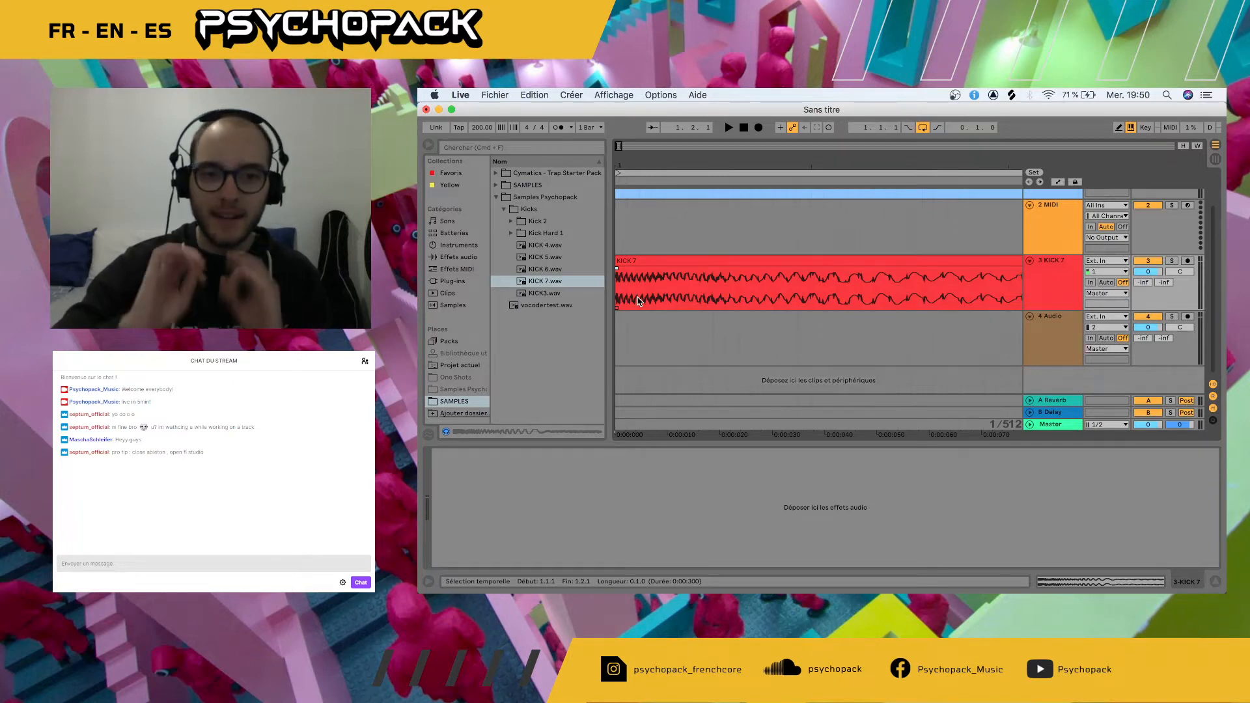
scroll(638, 301, down, 10)
scroll(637, 301, up, 2)
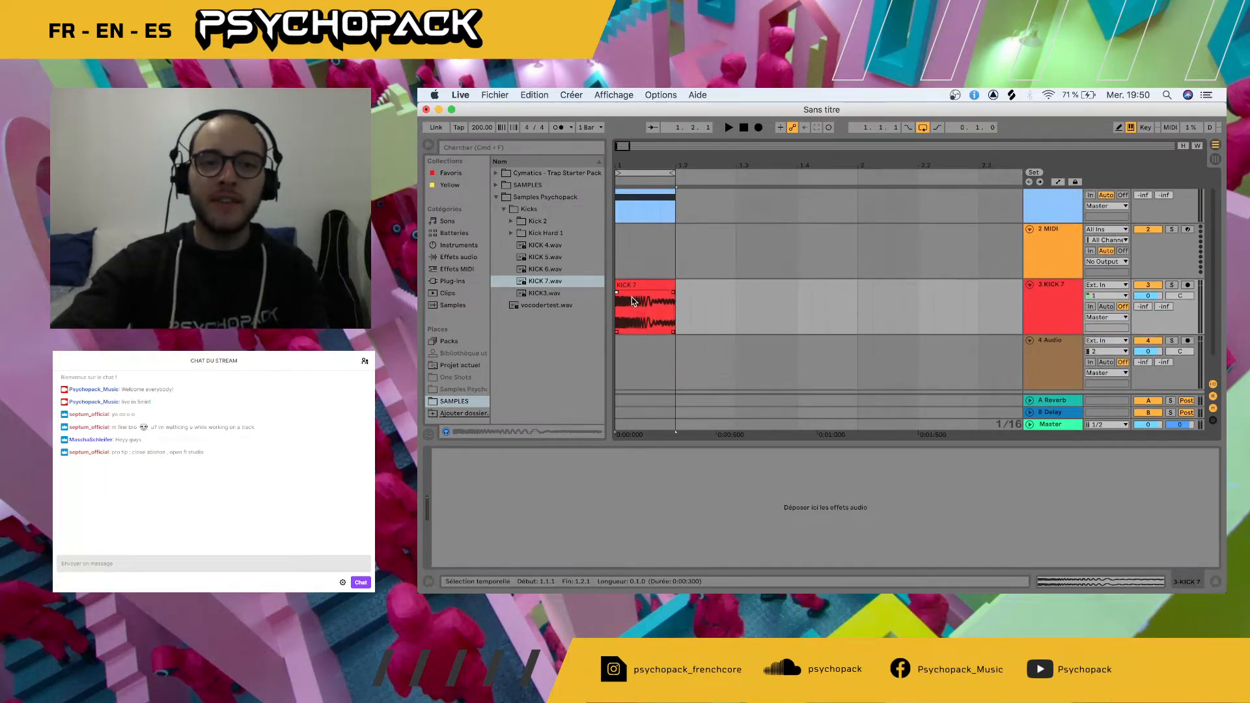
- Solo the KICK 7 track and play the loop
click(1172, 285)
key(space)
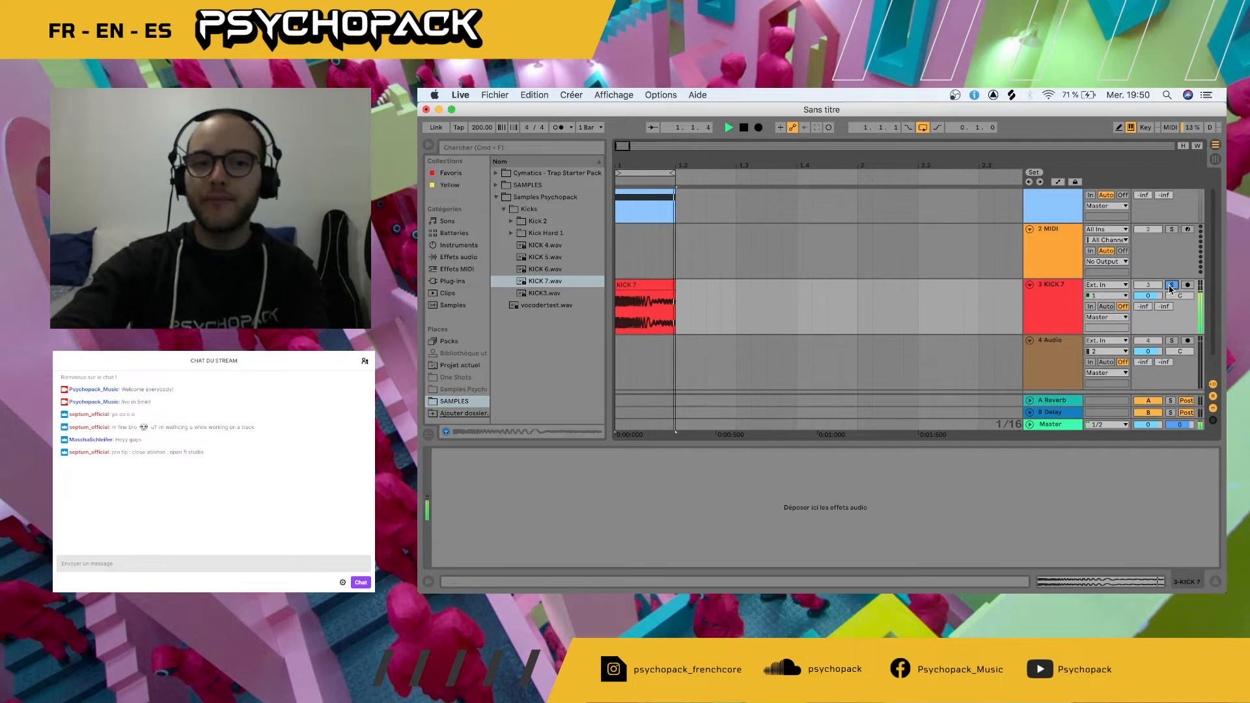
- Stop playback, end the KICK 7 track's solo, mute that track and audition the Vital loop on its own
key(space)
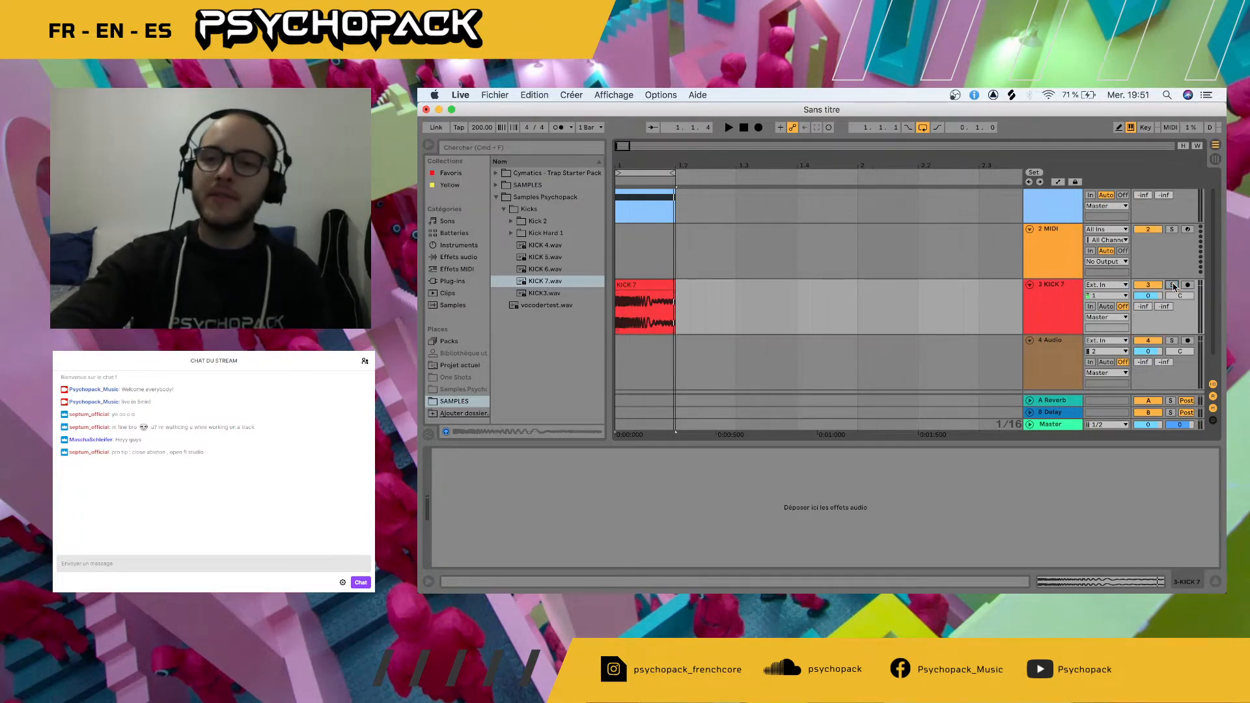
scroll(1022, 299, up, 1)
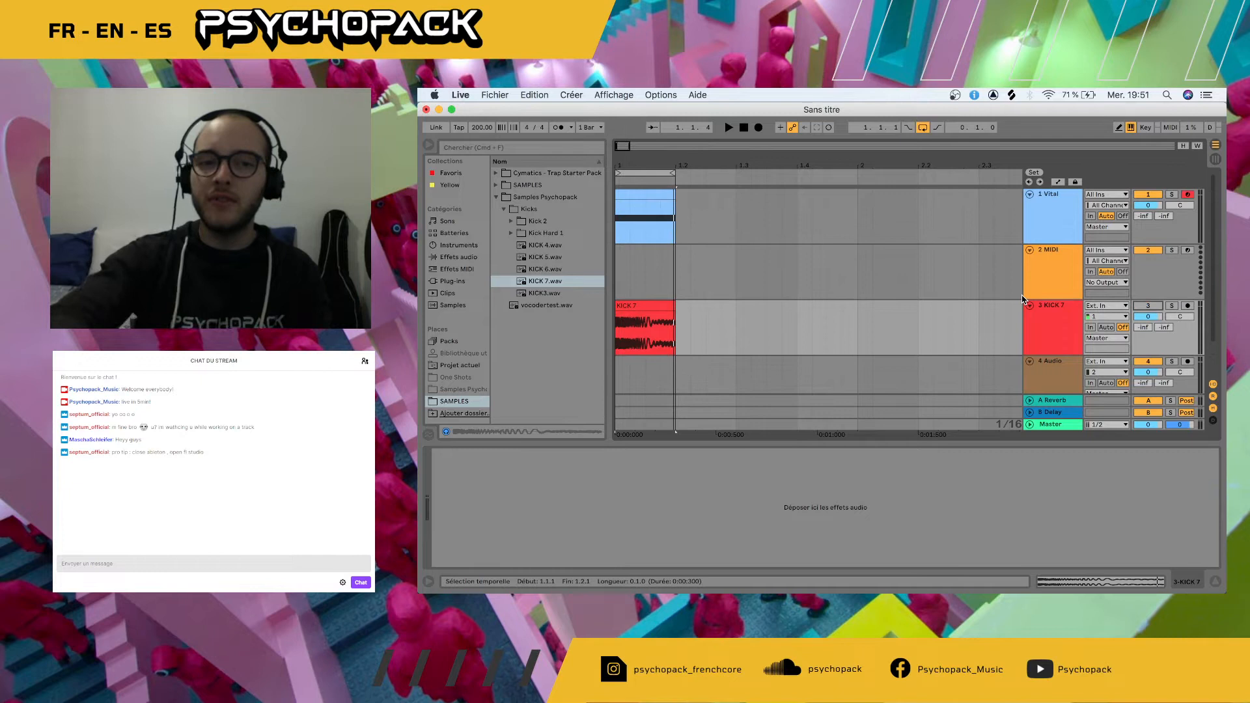
key(space)
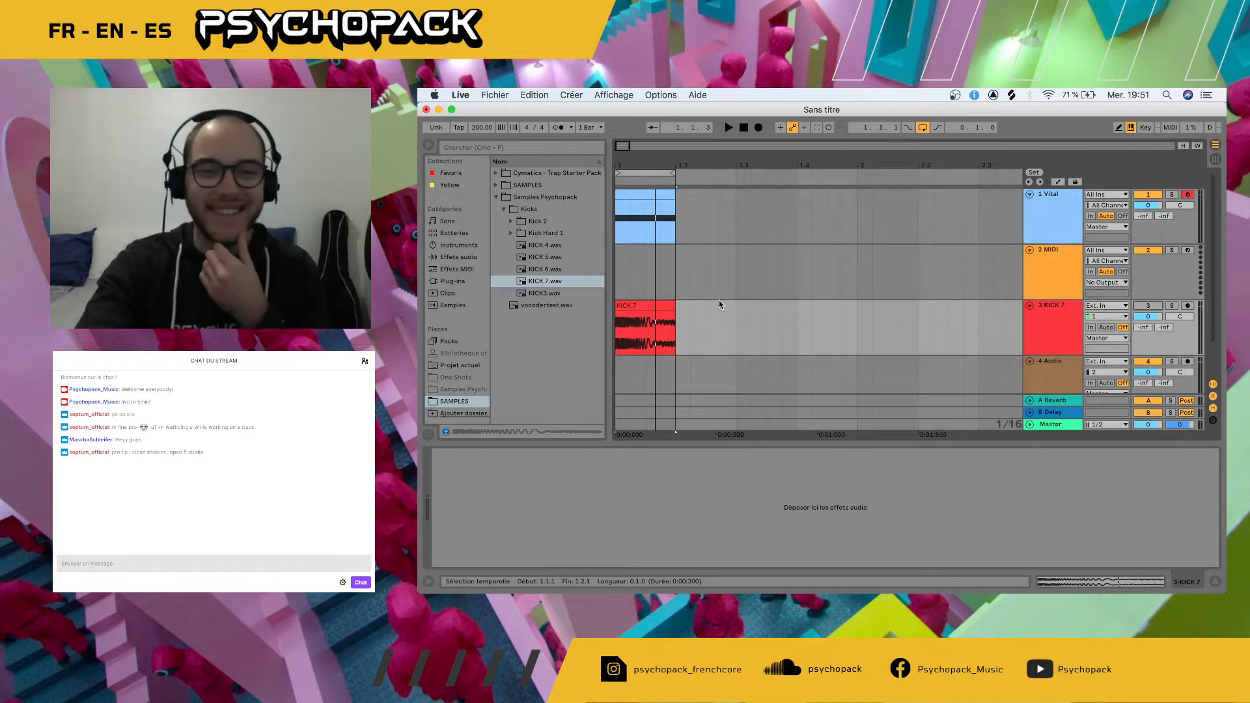
key(space)
- Open the Vital plug-in window and reshape LFO 1 into a steep curve falling from the maximum at its start to zero
click(1047, 223)
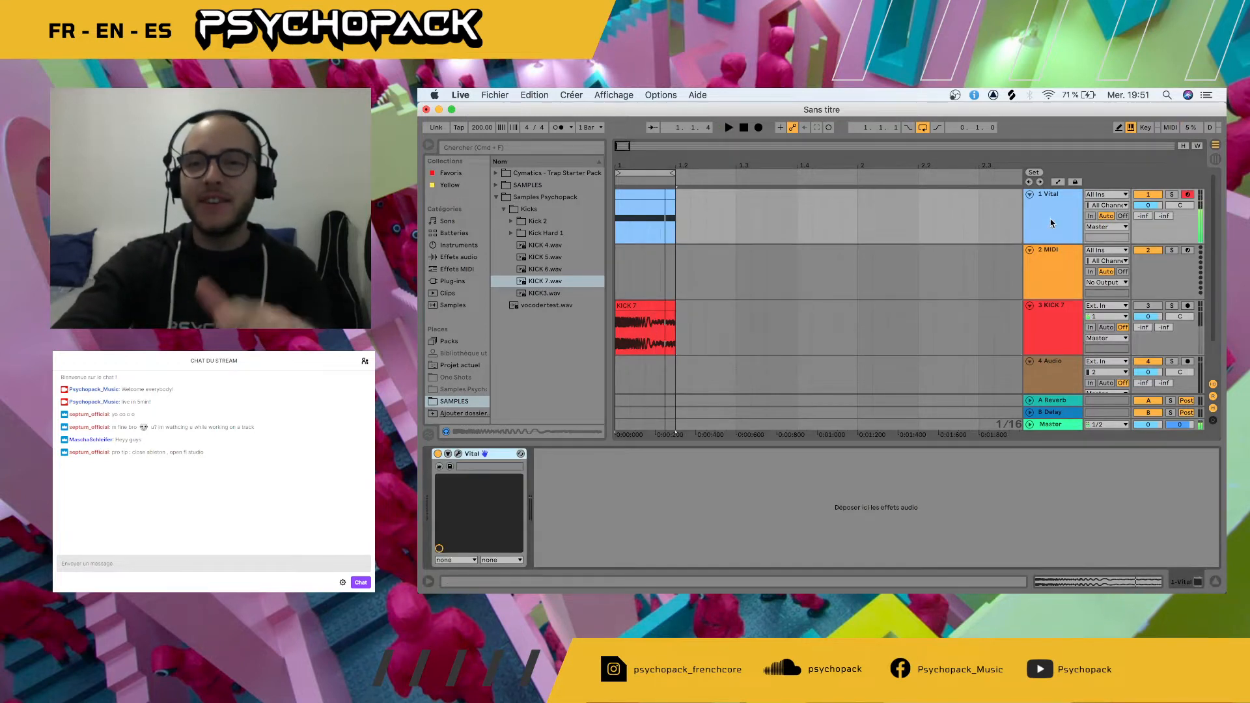
key(space)
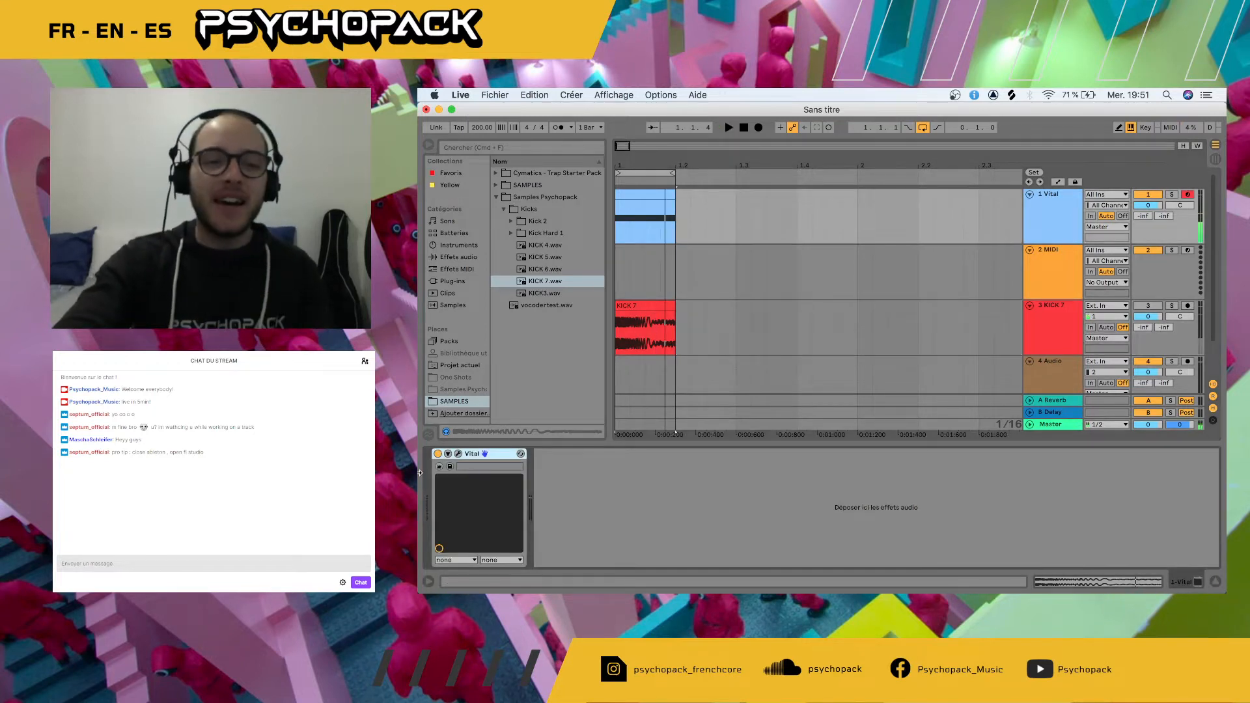
click(459, 454)
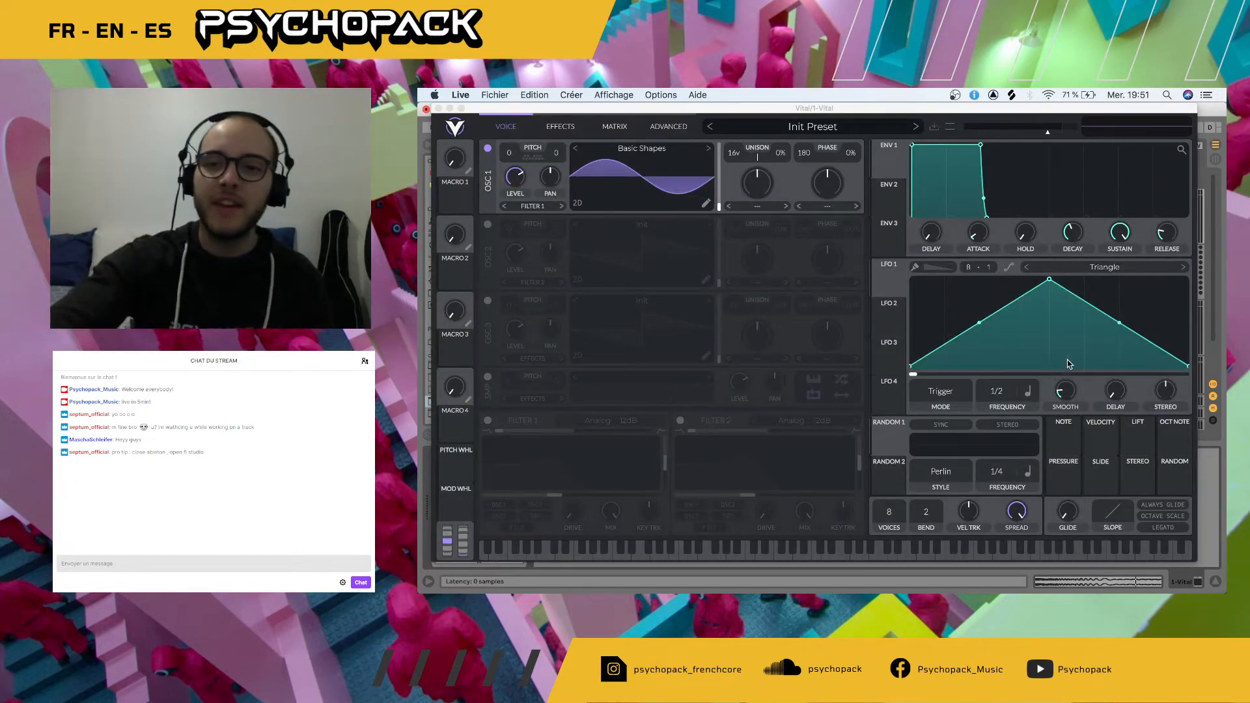
drag(1048, 281, 909, 242)
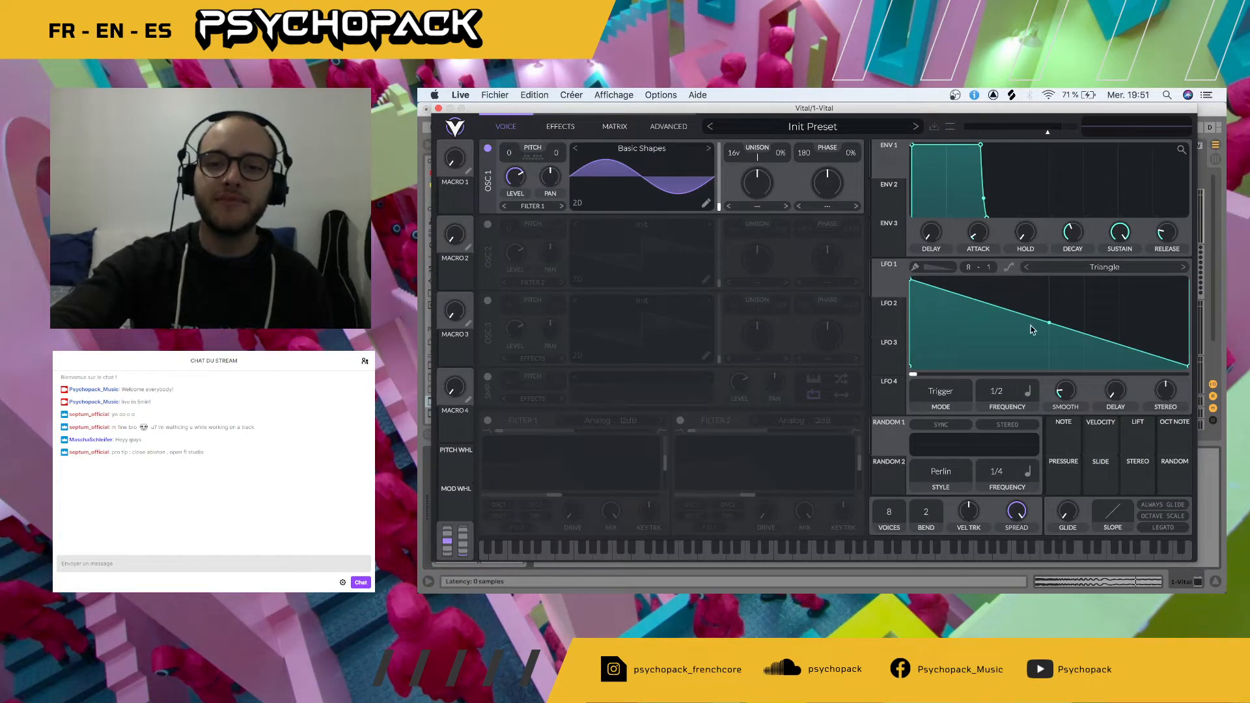
drag(1049, 323, 1014, 418)
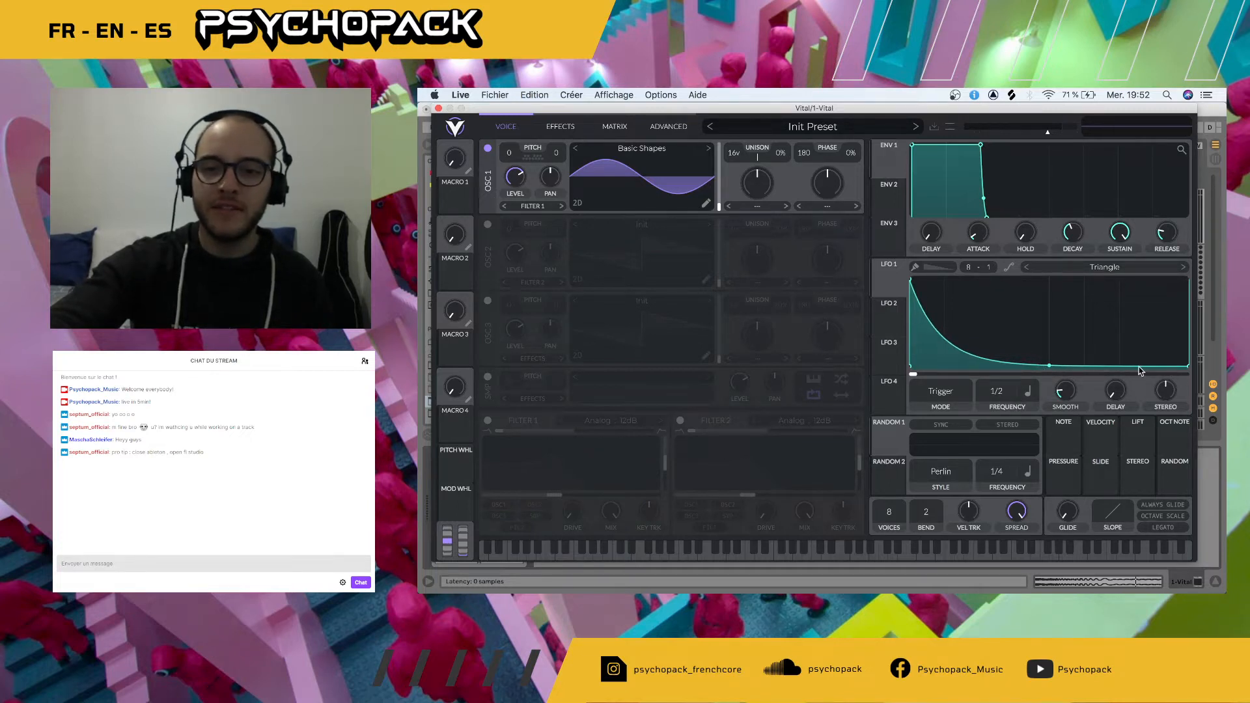
click(935, 398)
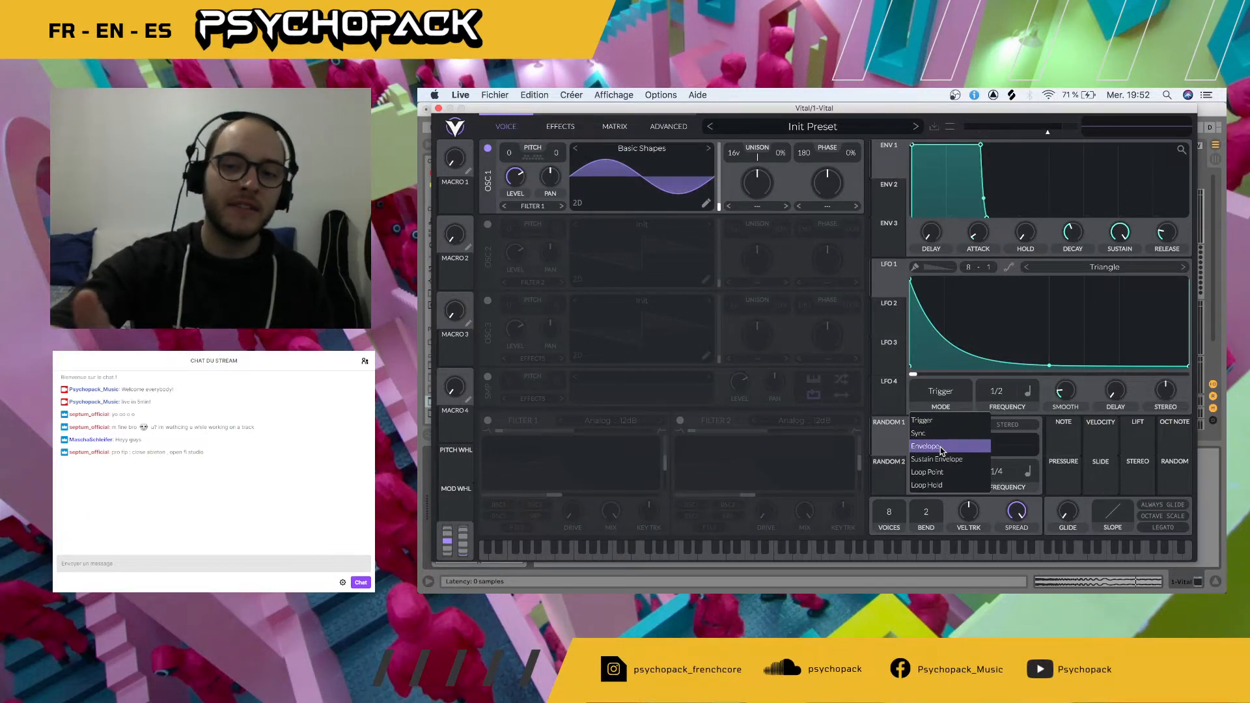
click(1009, 326)
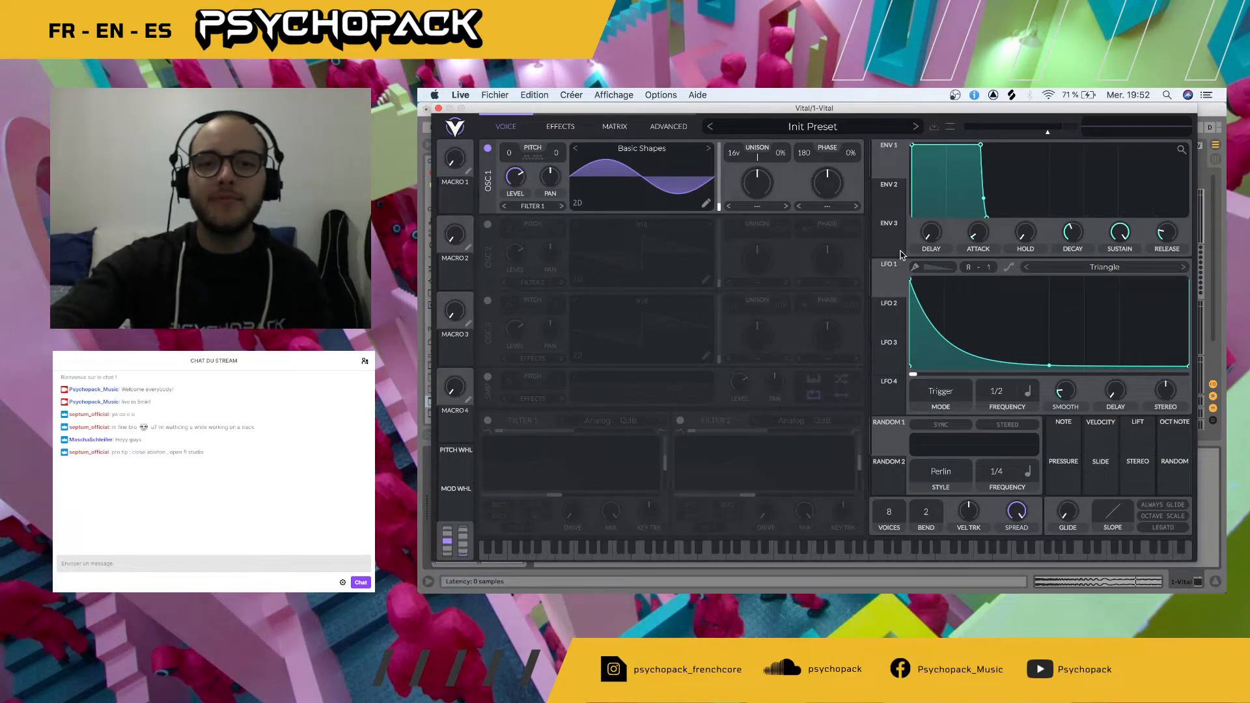
- Assign LFO 1 to modulate oscillator 1's level and turn that level down to zero
drag(885, 289, 513, 177)
drag(508, 278, 508, 321)
drag(514, 205, 515, 156)
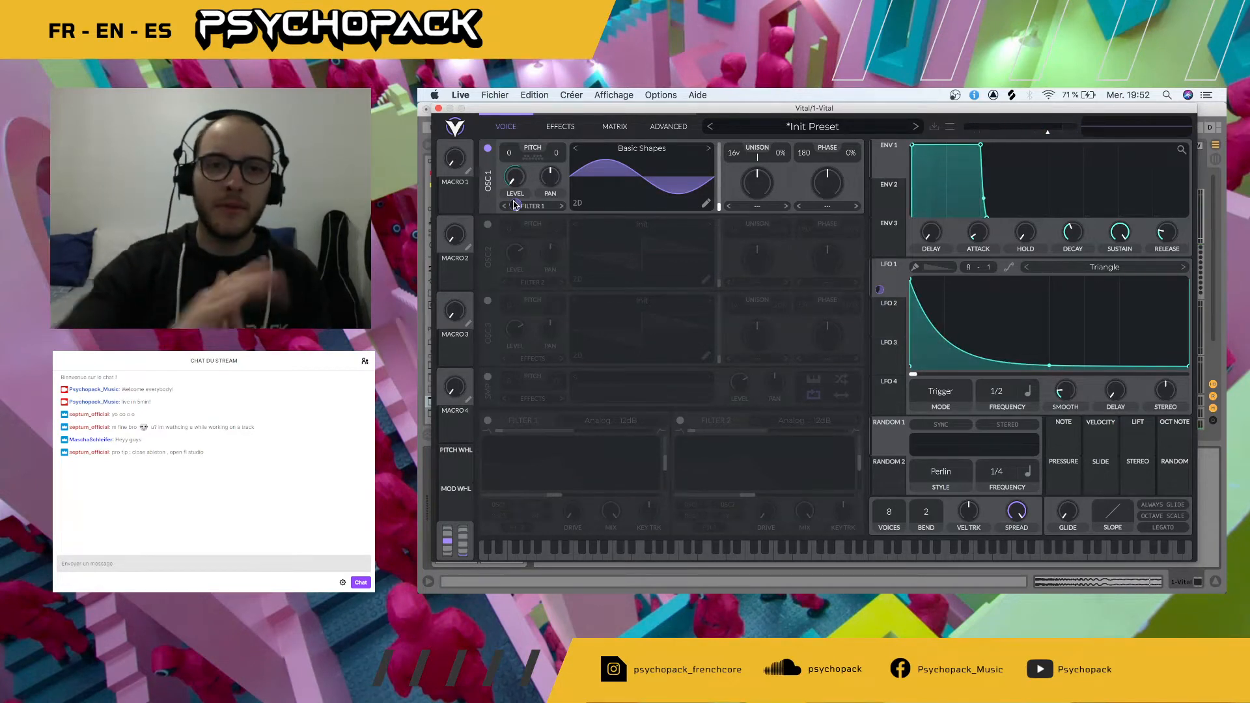
- Set LFO 1's mode to Envelope and switch its frequency to Seconds, at 0.500 secs
click(942, 393)
click(1022, 384)
click(999, 391)
drag(1001, 393, 1001, 377)
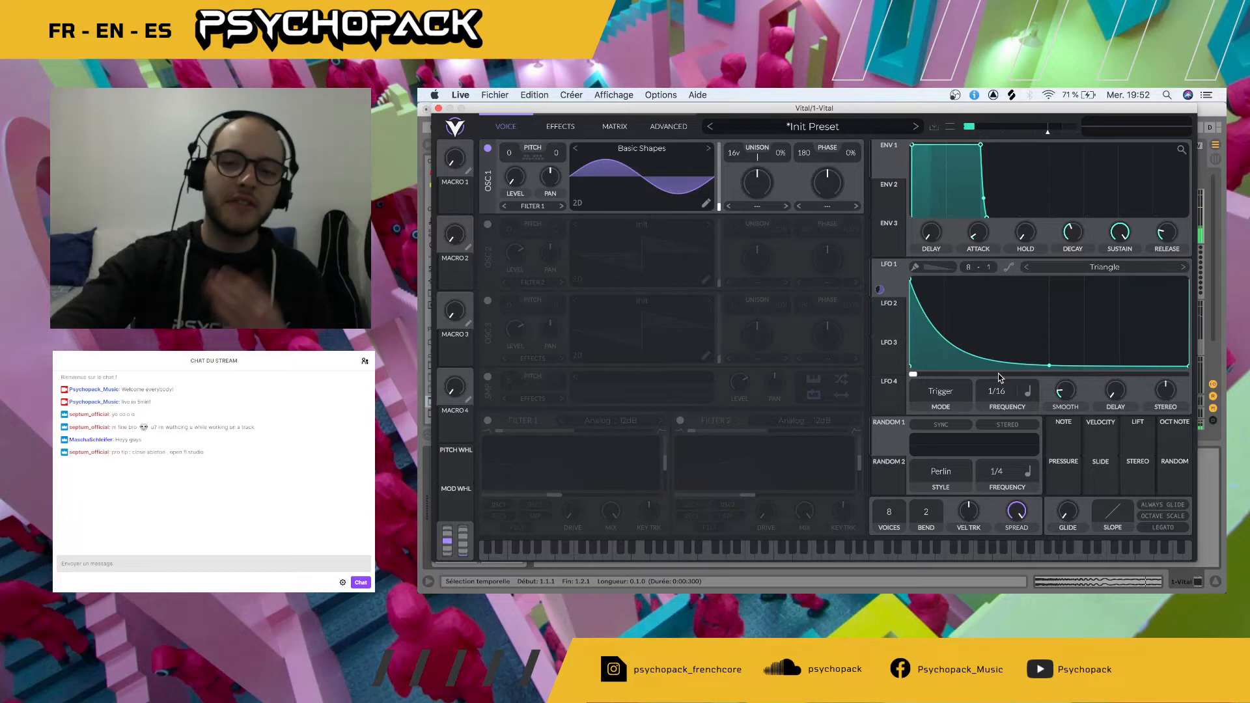
click(959, 394)
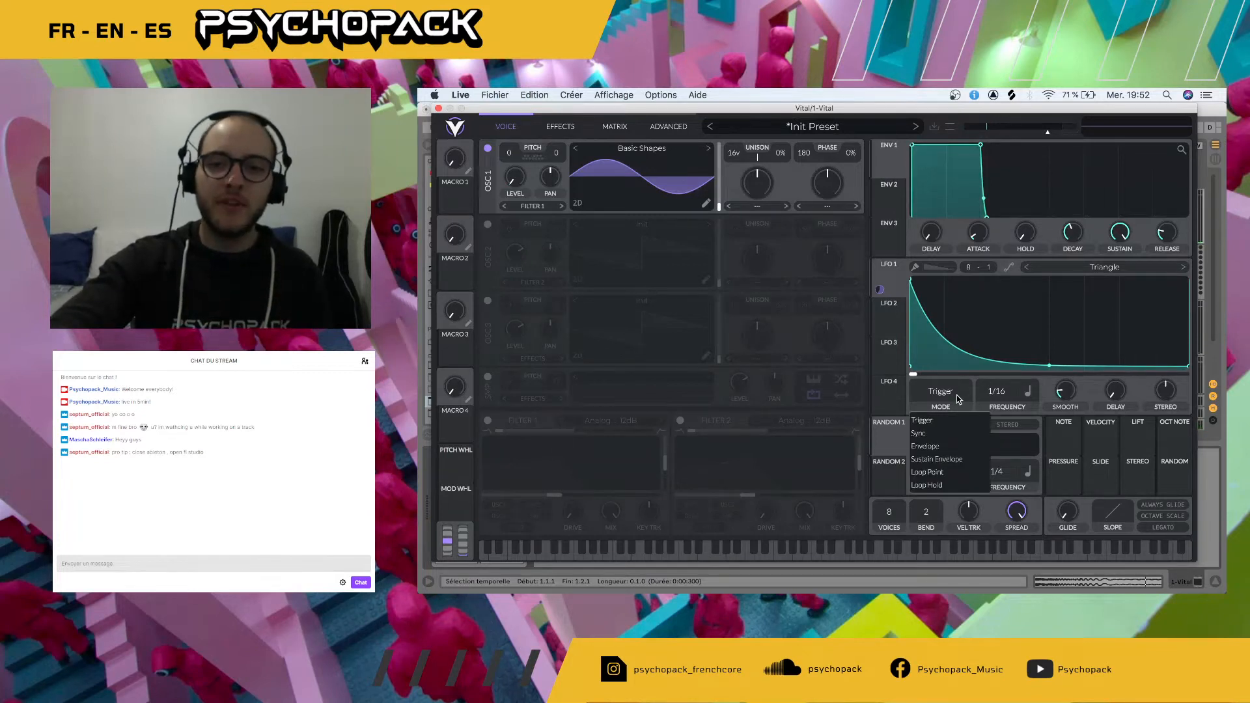
click(939, 446)
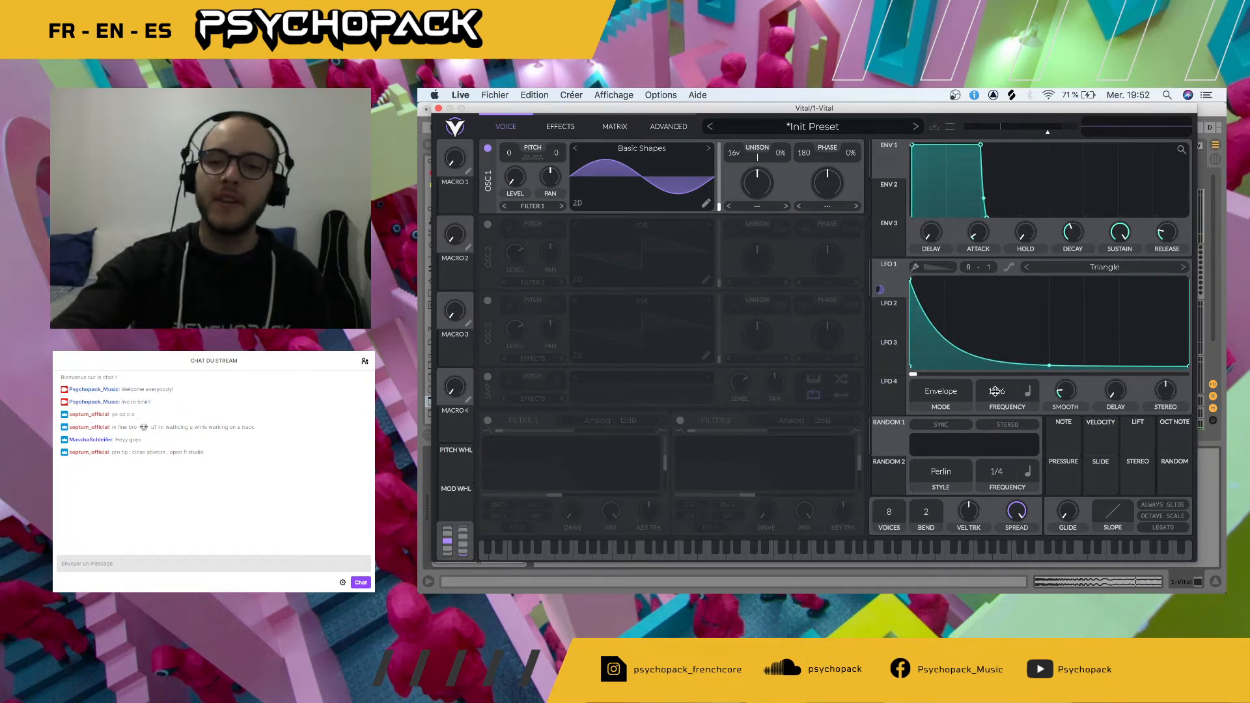
drag(994, 409, 994, 416)
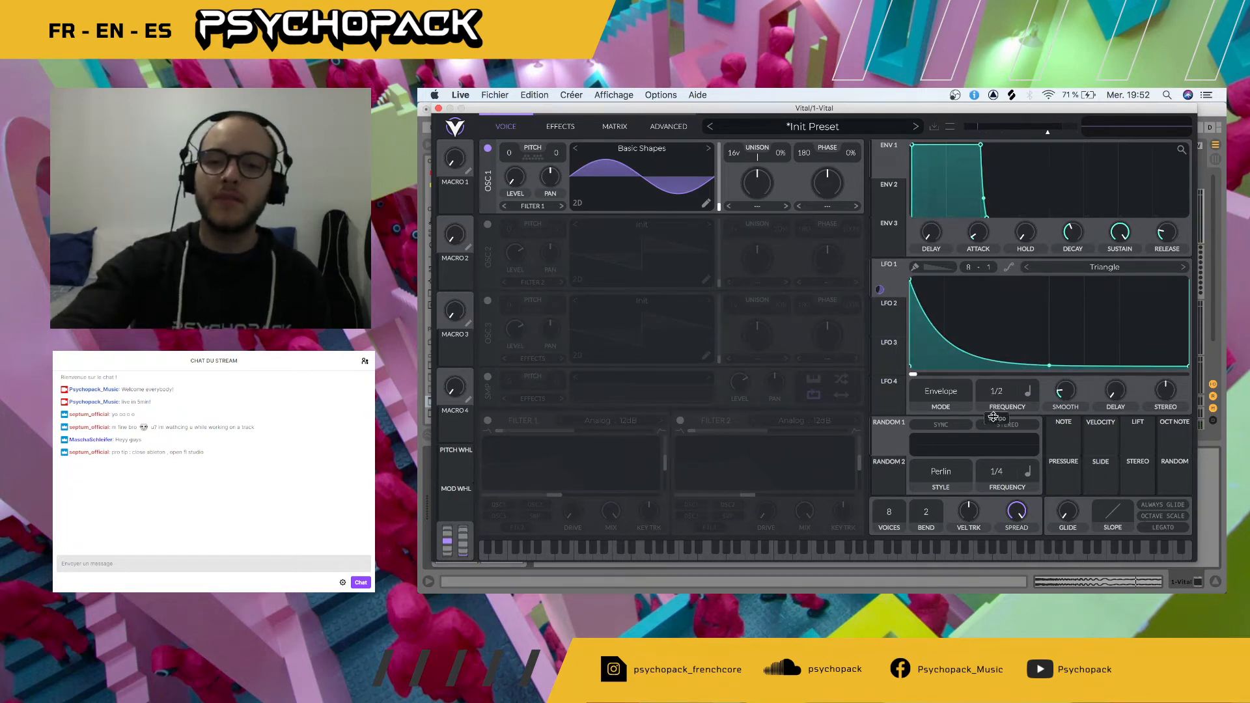
click(1031, 393)
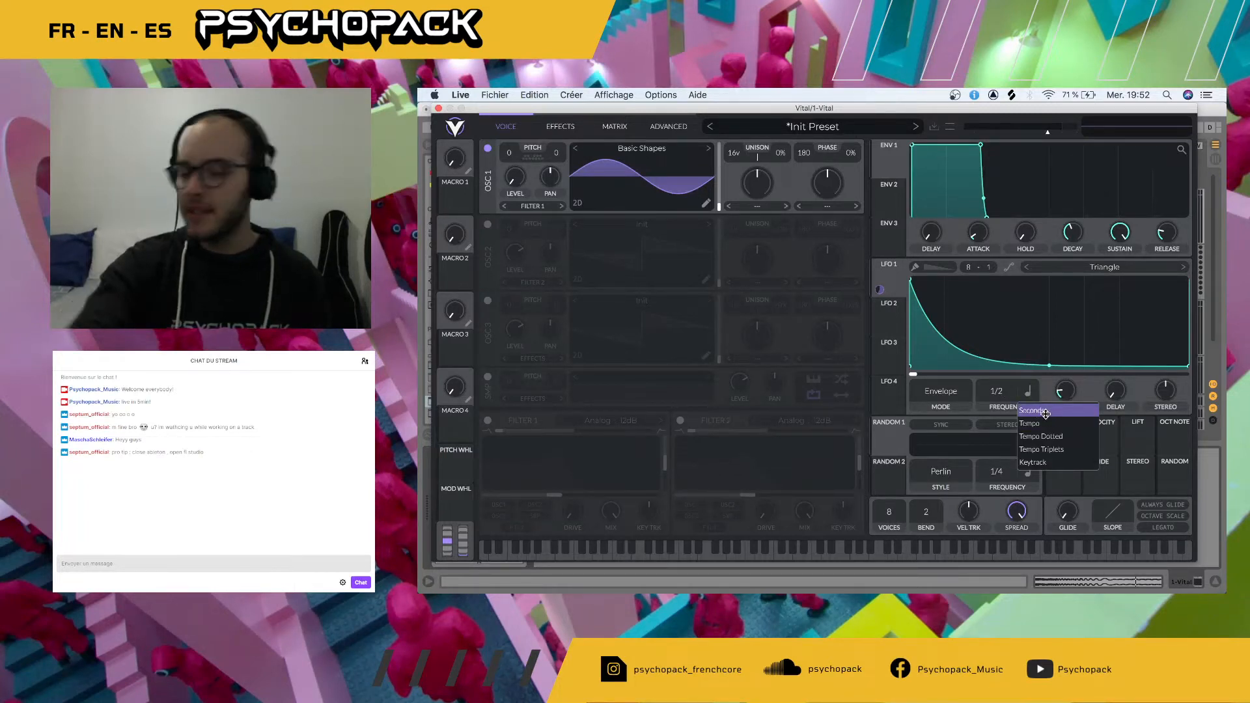
click(1042, 411)
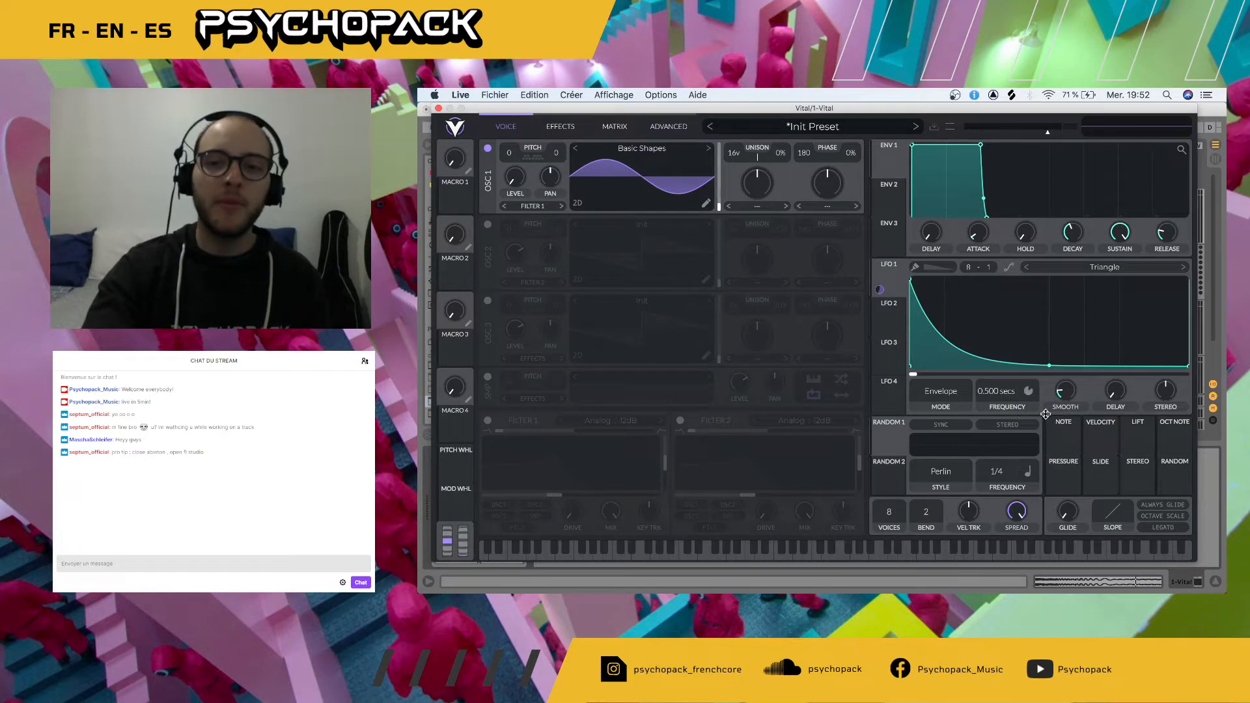
- In the modulation matrix, change LFO 1's destination to the global Voice Transpose
click(615, 126)
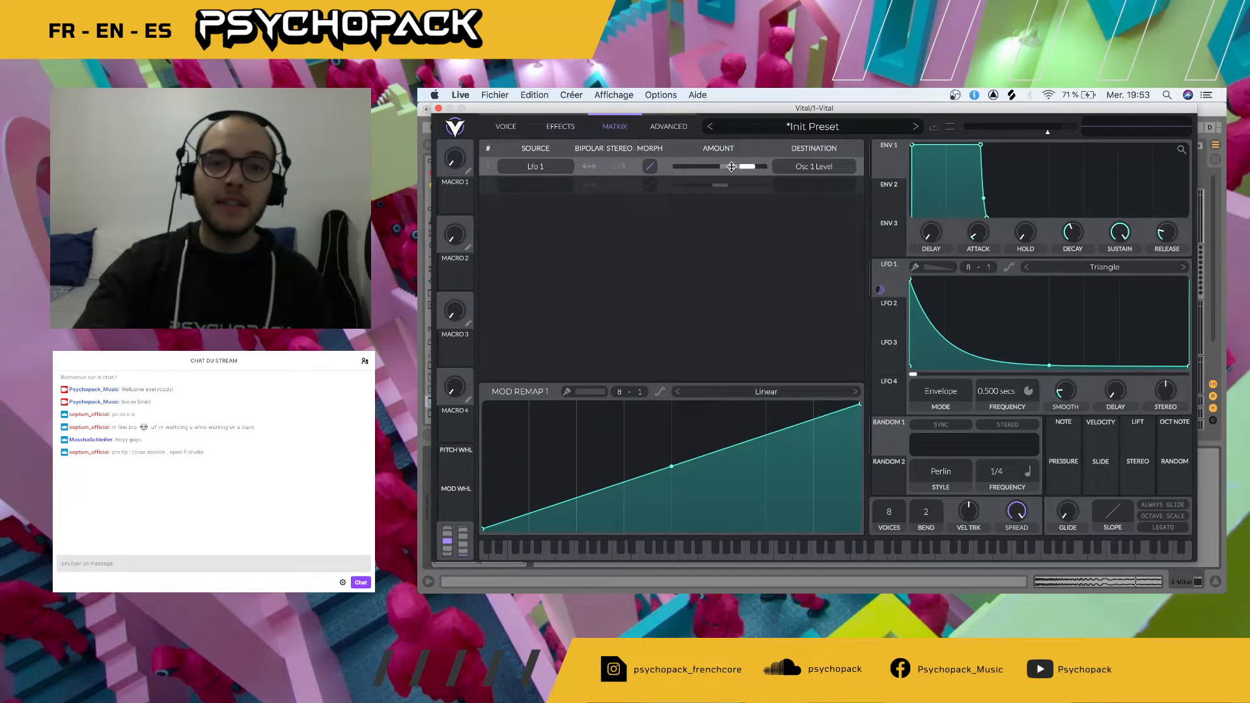
click(814, 166)
click(791, 196)
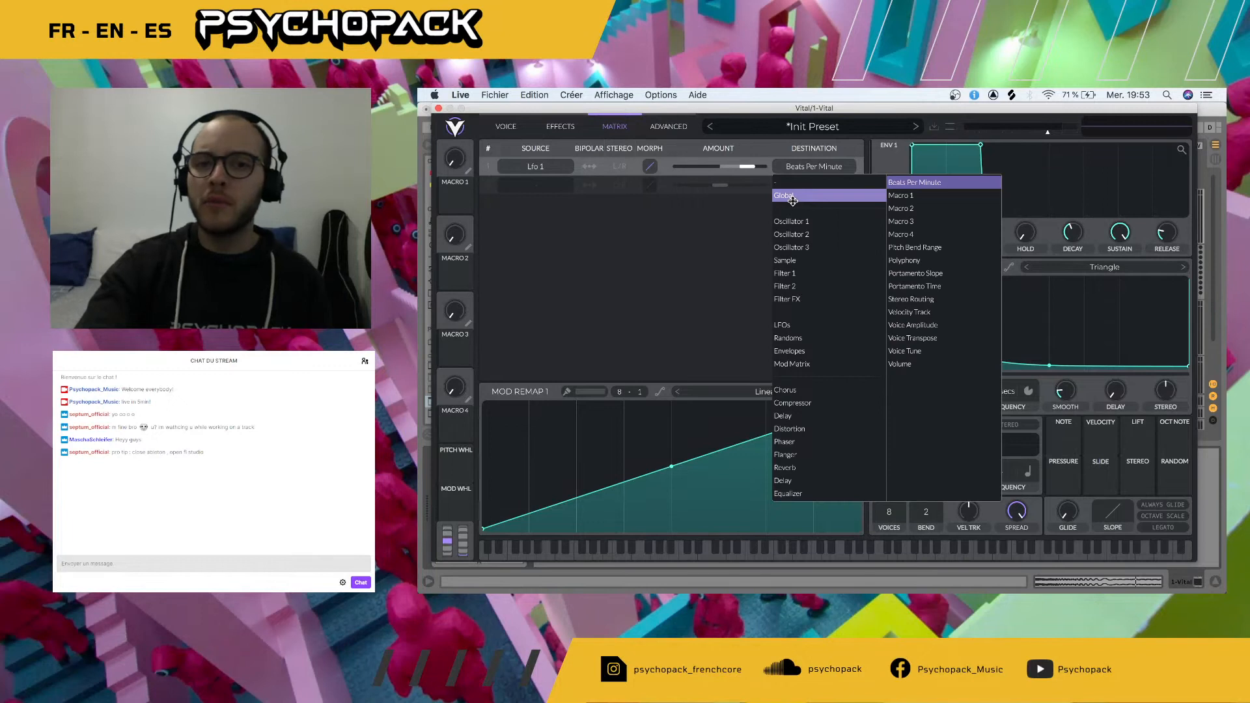
click(946, 338)
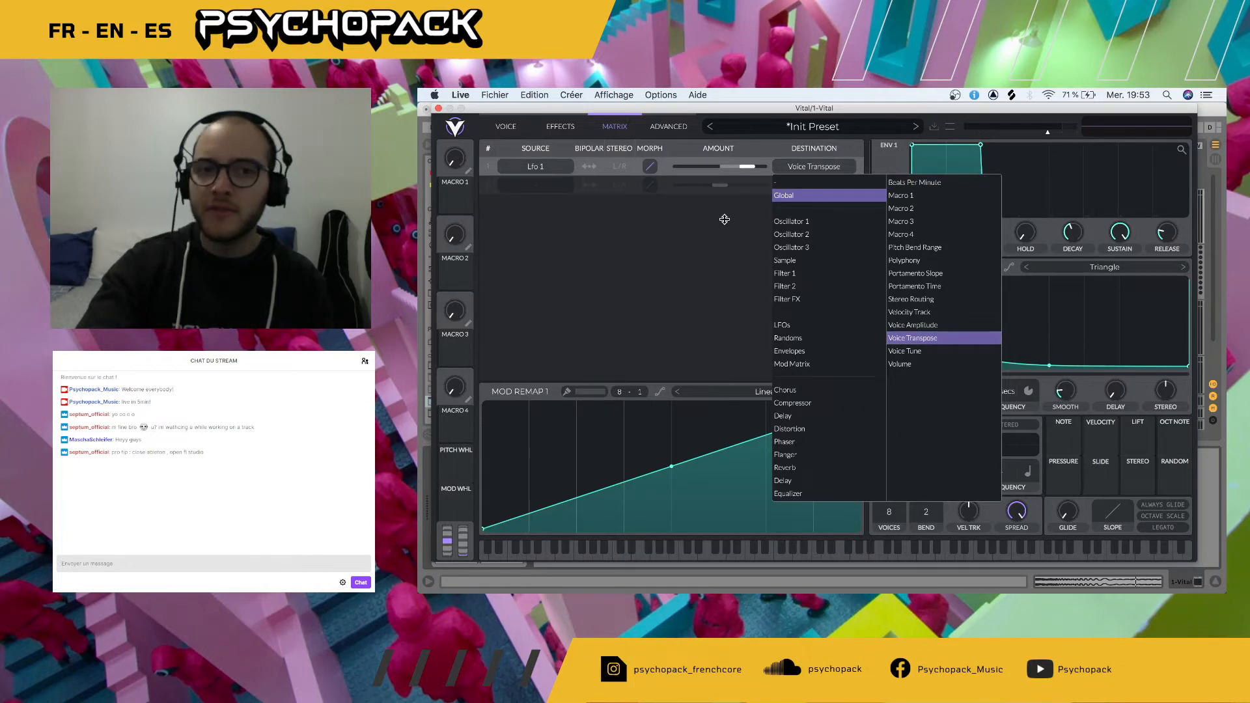
click(755, 266)
- Audition the LFO 1 pitch modulation with test notes while adjusting its amount to 7.766
drag(747, 166, 719, 172)
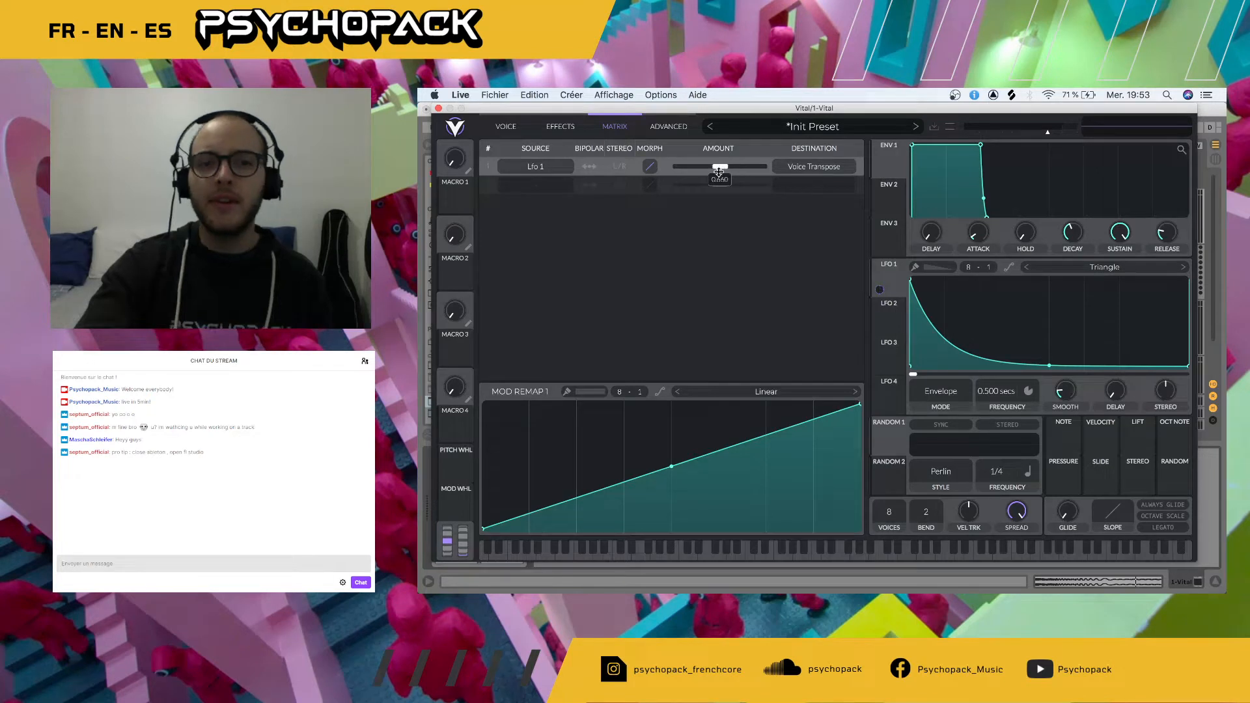
key(g)
key(g)
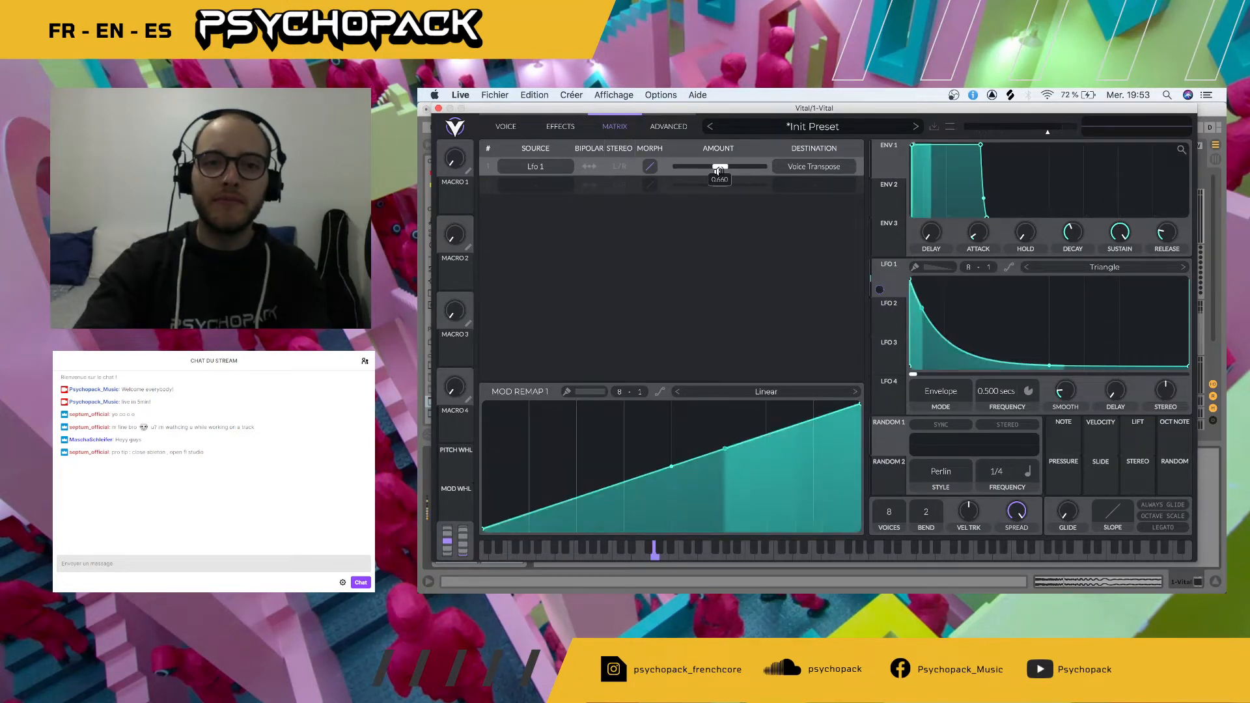
drag(719, 171, 759, 168)
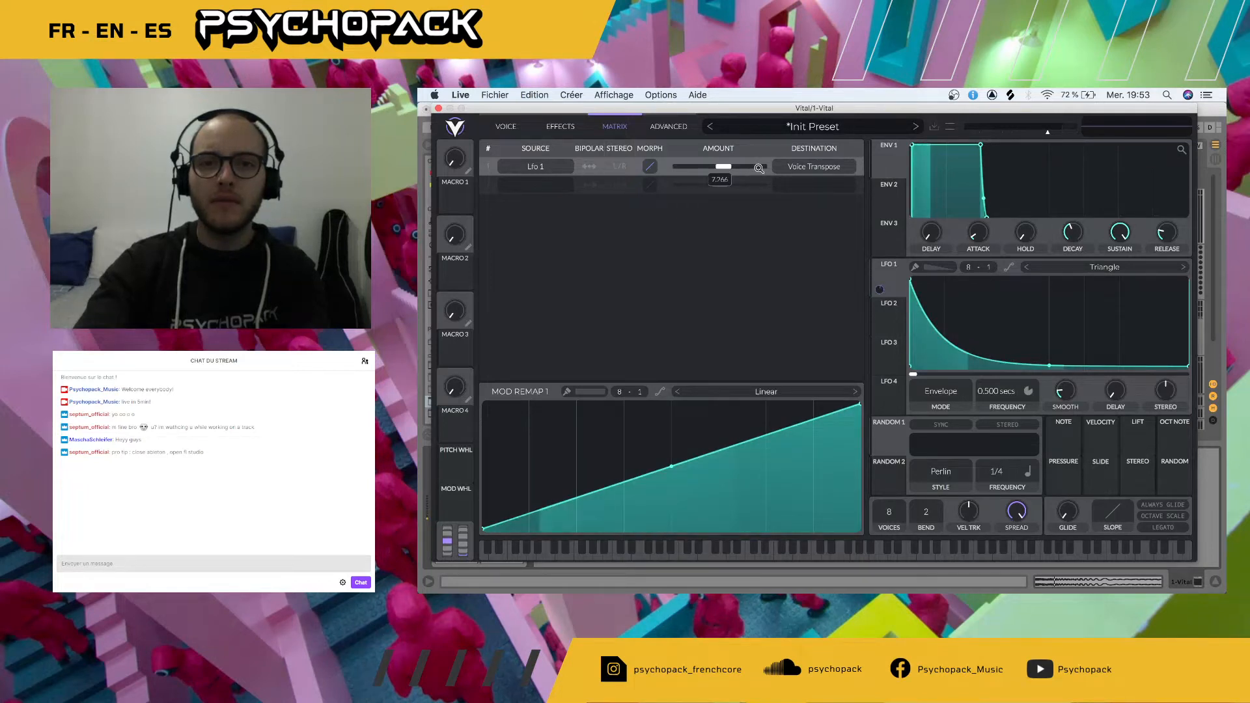
- Try the global Voice Tune as LFO 1's destination, close the plug-in window and return to the arrangement
click(810, 166)
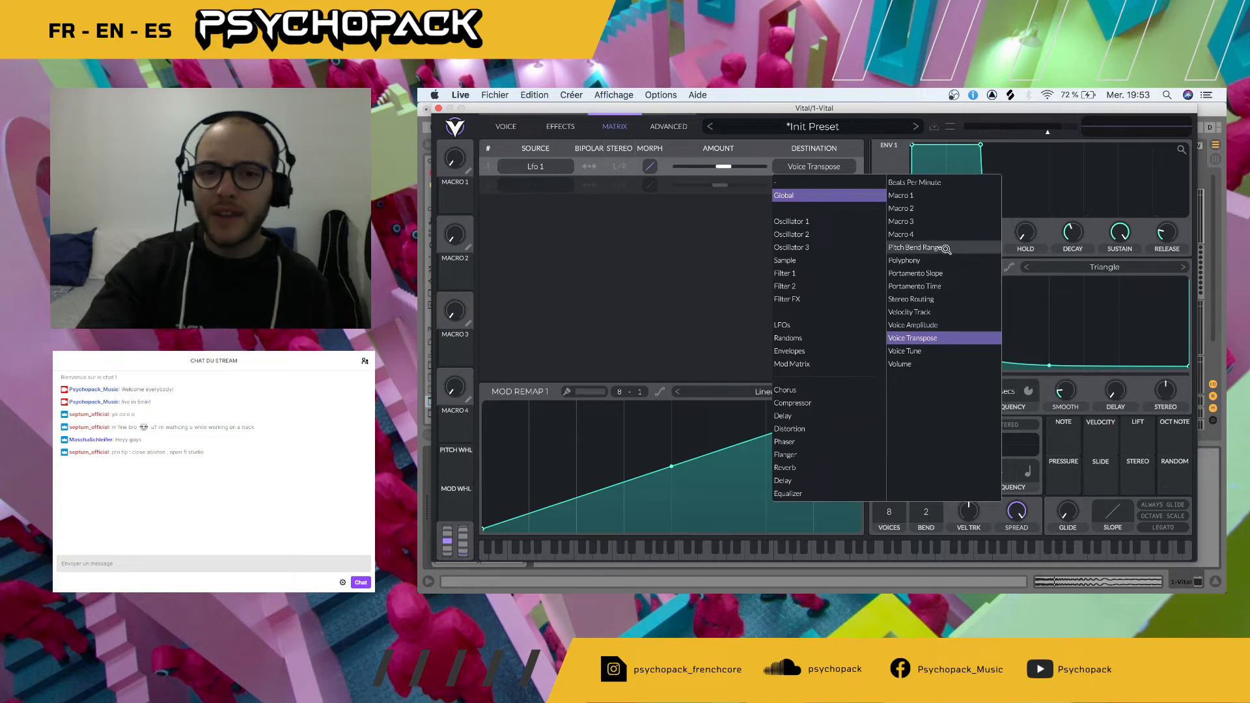
click(914, 351)
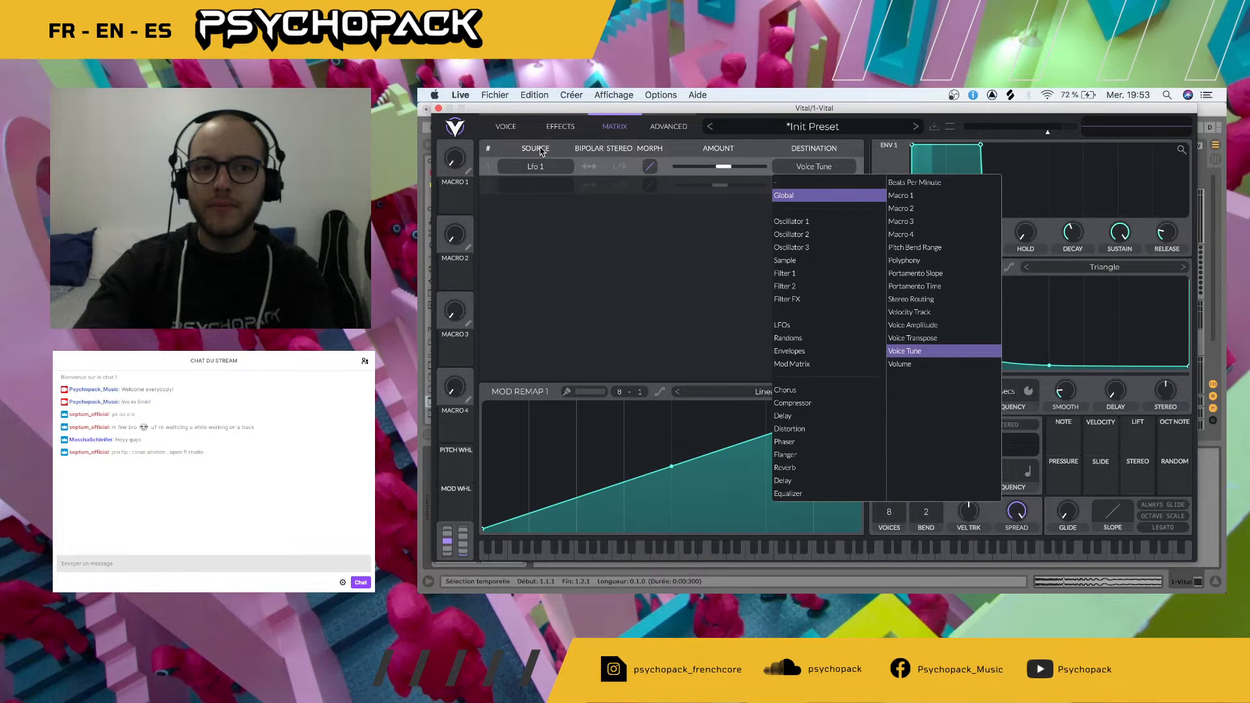
click(440, 109)
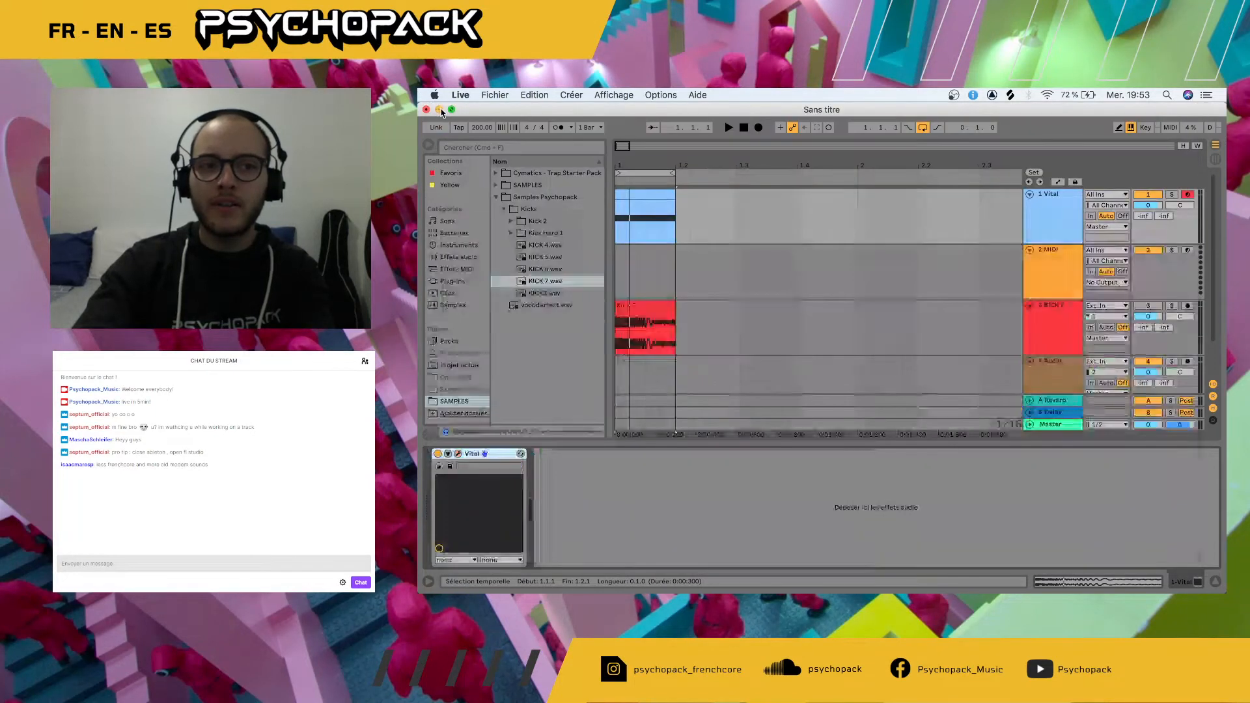
click(439, 109)
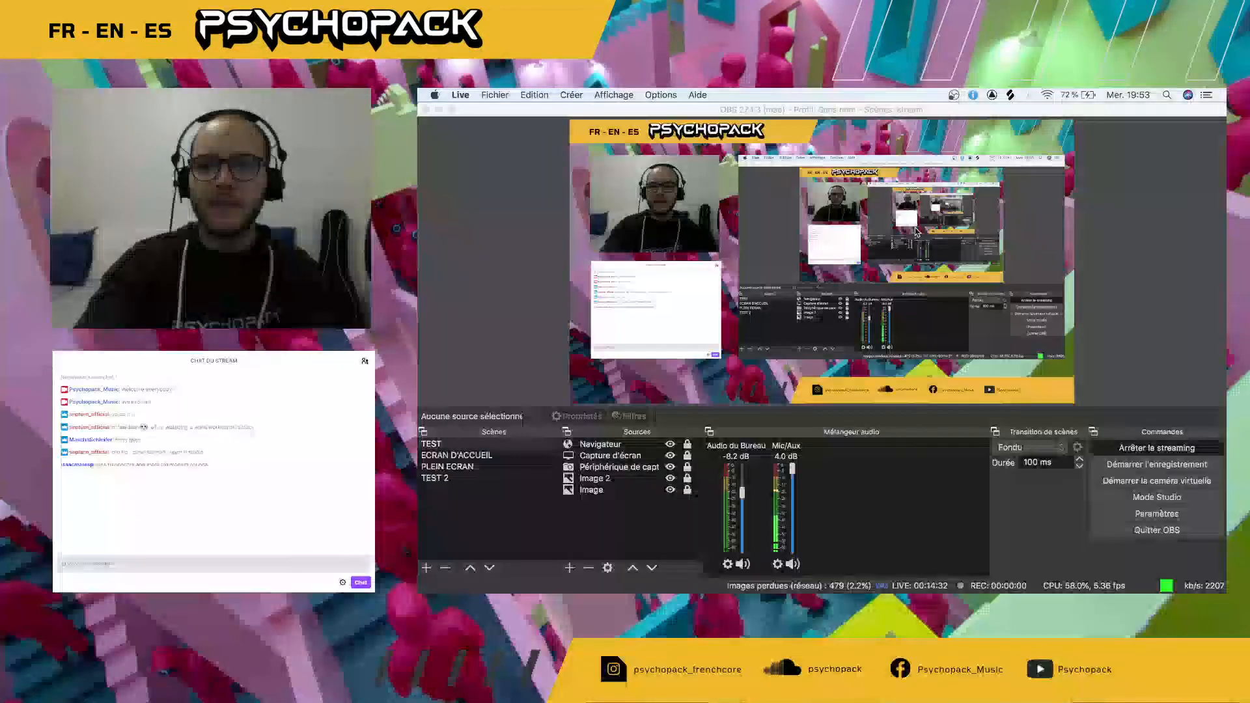
click(1159, 586)
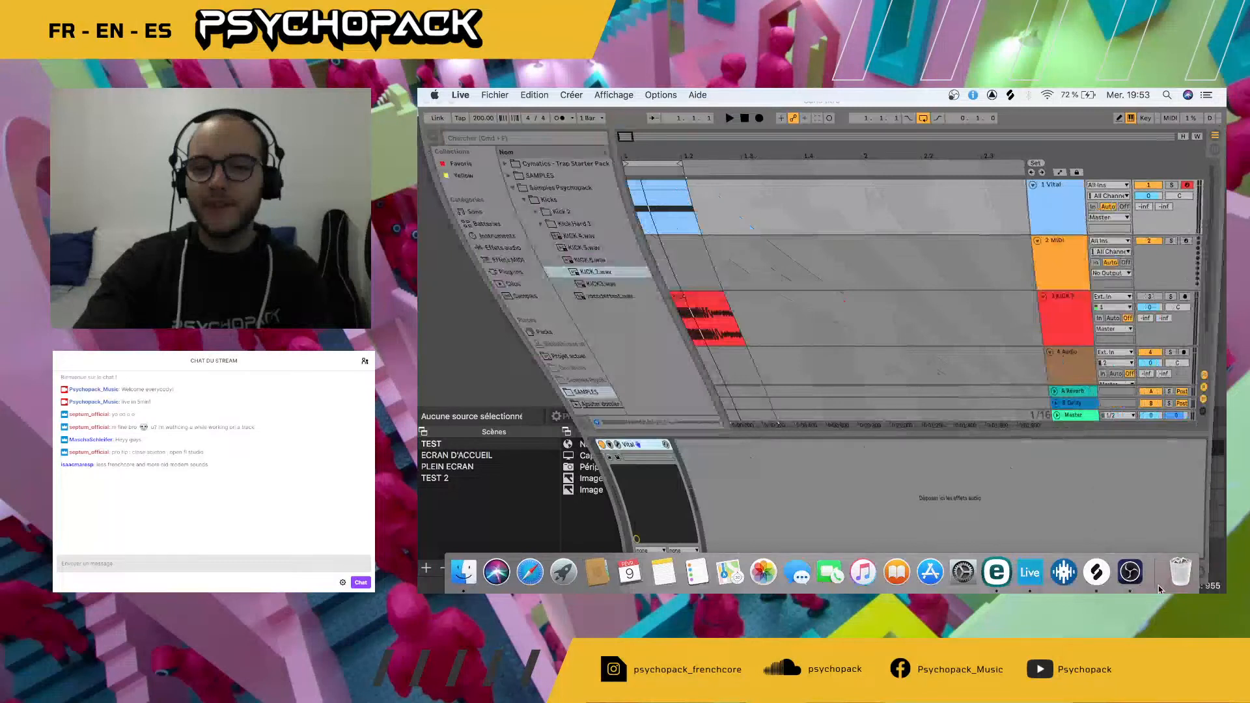
- Solo the Vital track and play the loop
key(space)
click(1172, 196)
key(space)
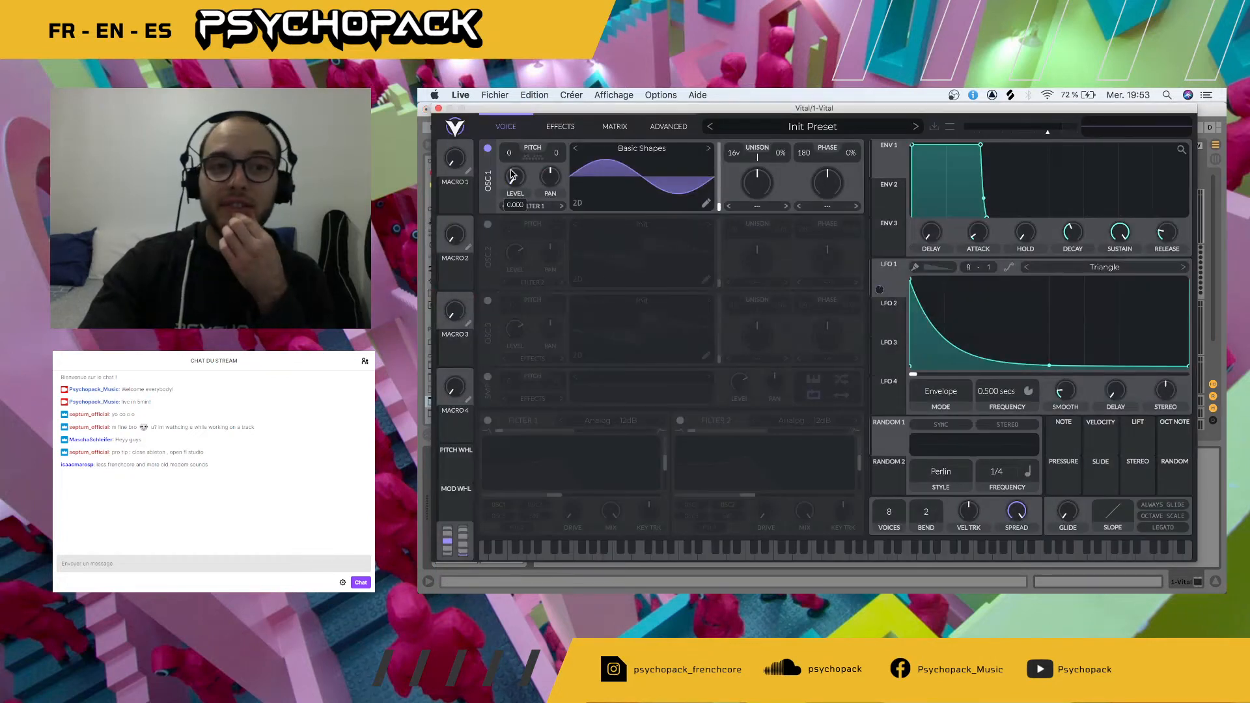
- Raise LFO 1's modulation amount in the matrix and set its destination back to the global Voice Transpose
click(611, 126)
drag(723, 166, 733, 167)
click(811, 166)
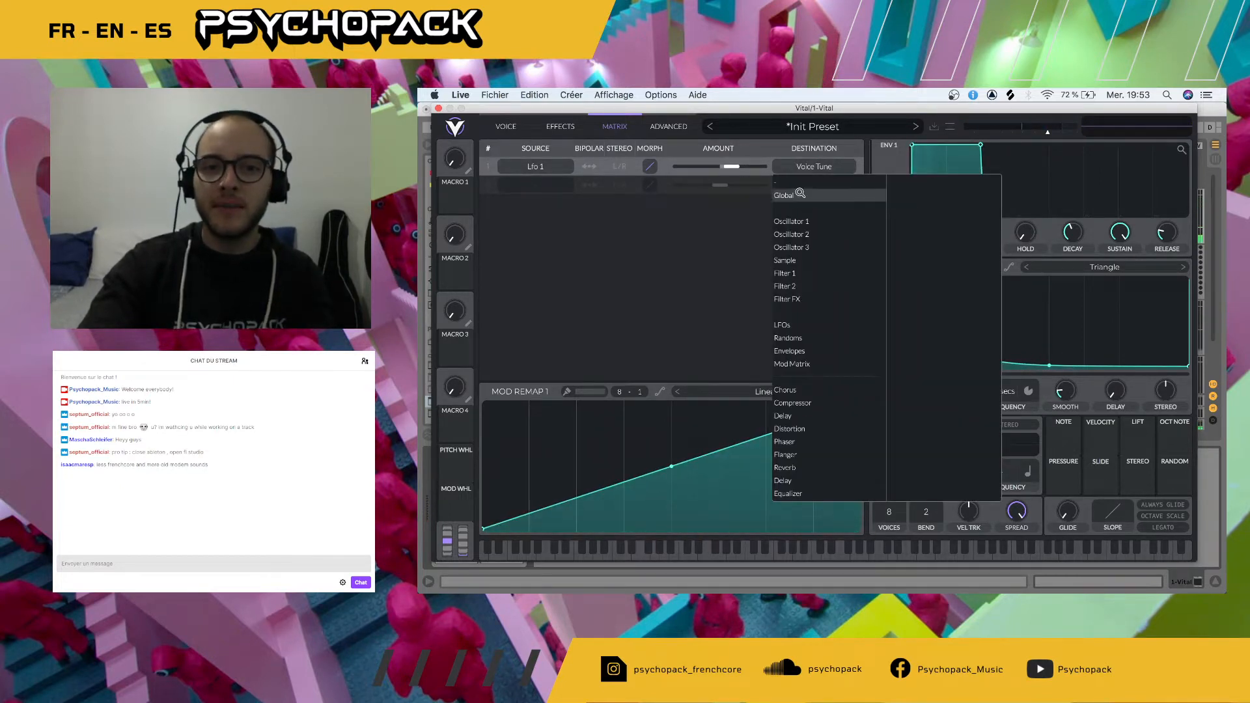
mouse_move(800, 193)
click(918, 338)
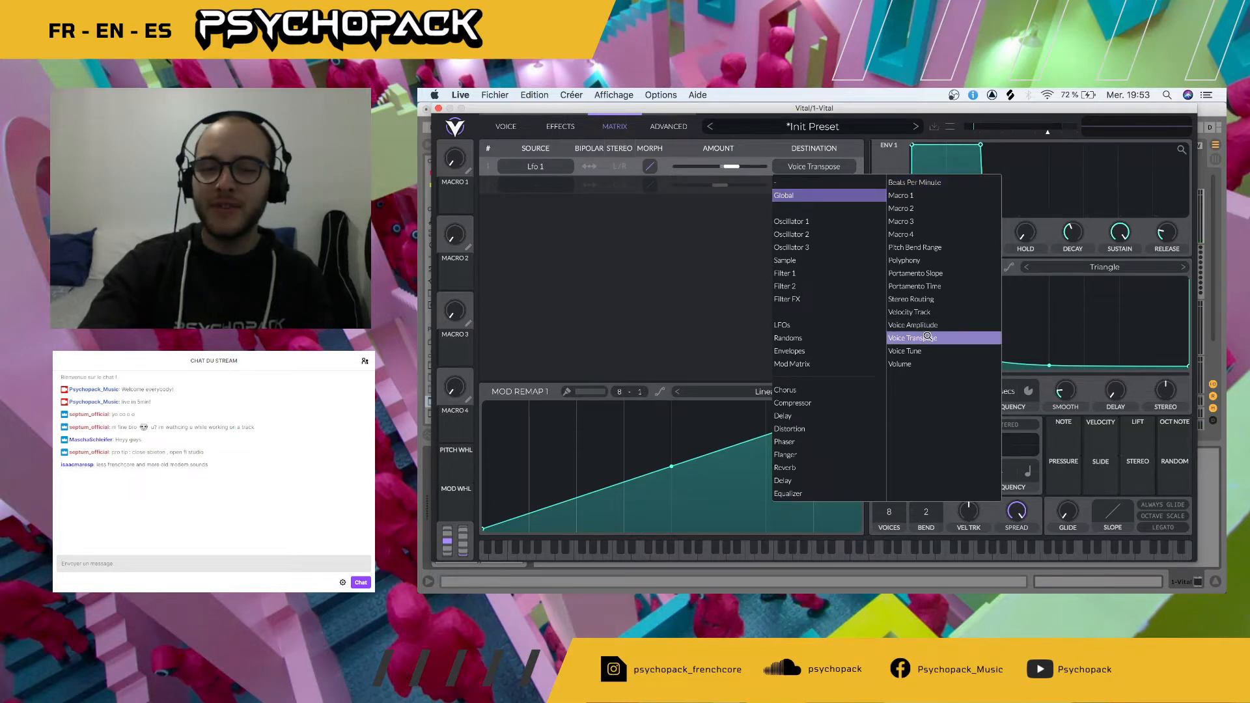
click(700, 267)
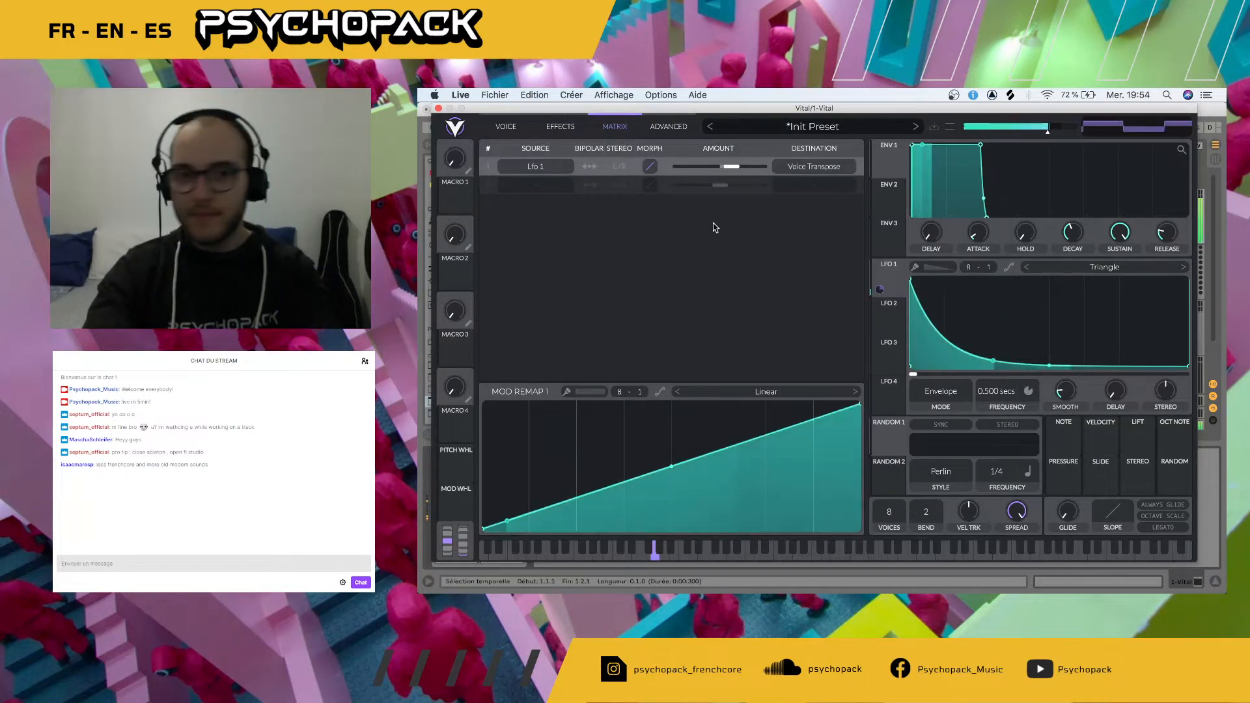
- Set the amount of LFO 1's modulation of Voice Transpose to 17.00
drag(734, 168, 718, 166)
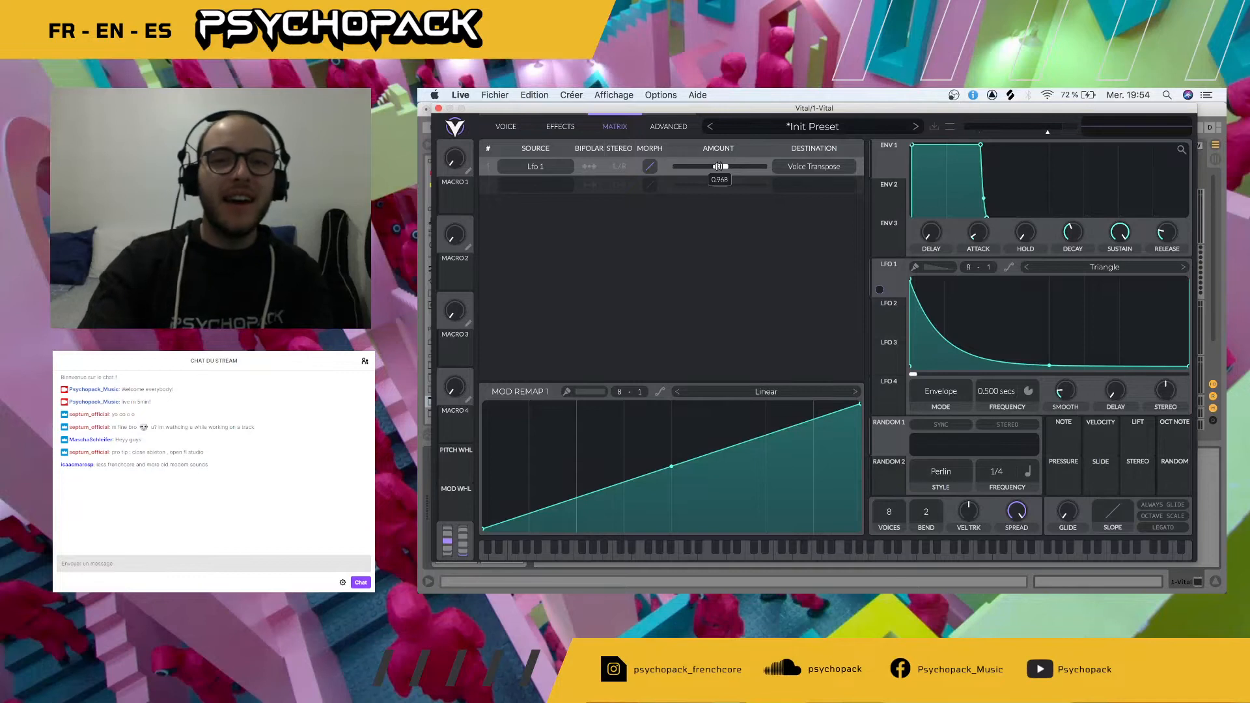
drag(718, 167, 720, 168)
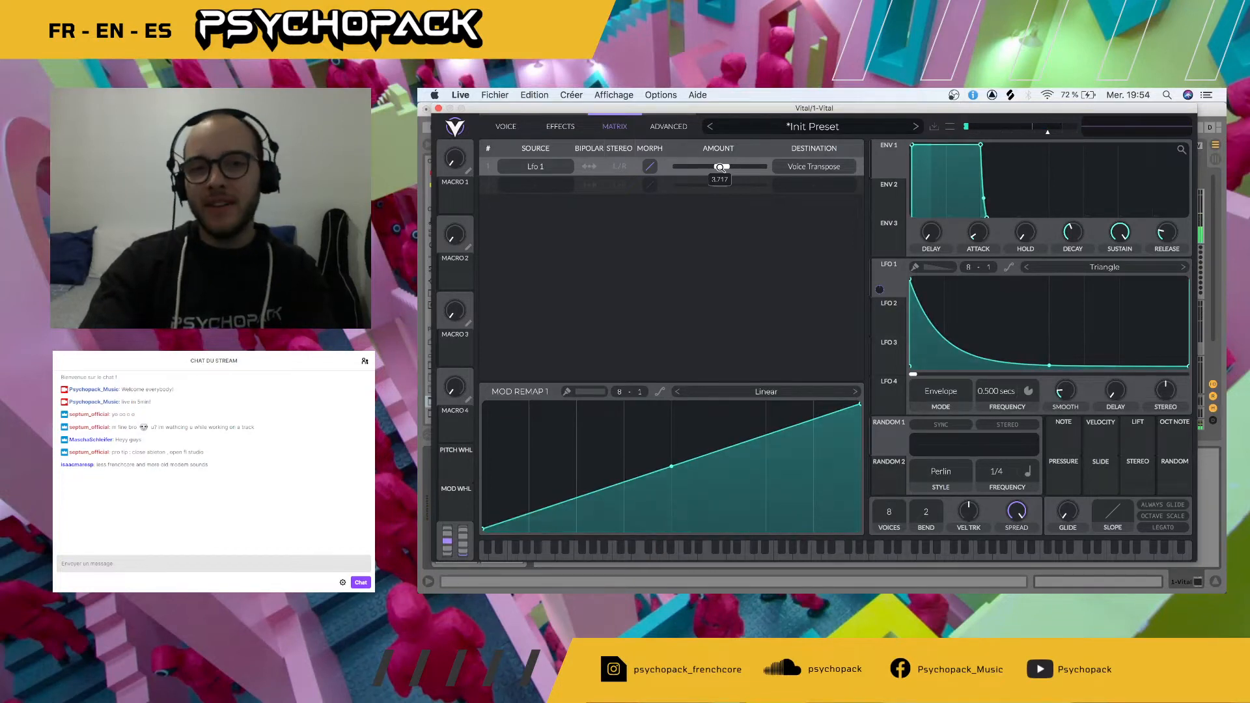
drag(720, 167, 724, 167)
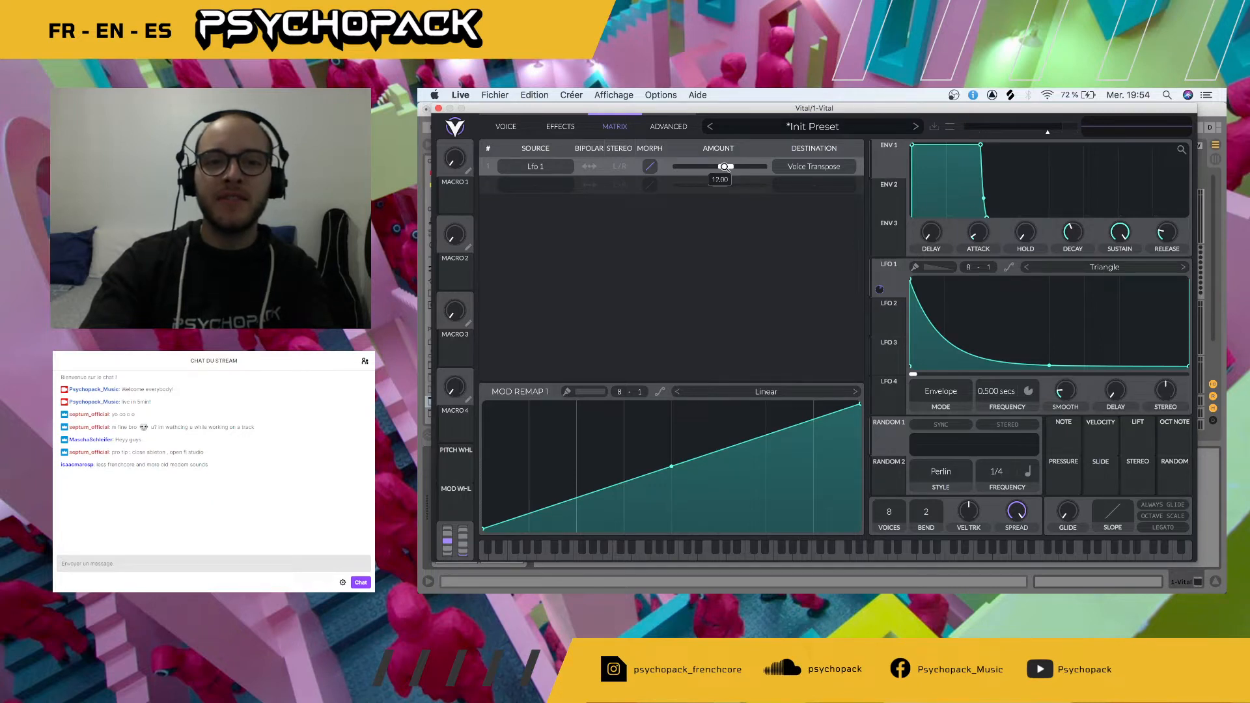
- Play the loop and set LFO 1's frequency to 0.272 secs
drag(724, 166, 725, 168)
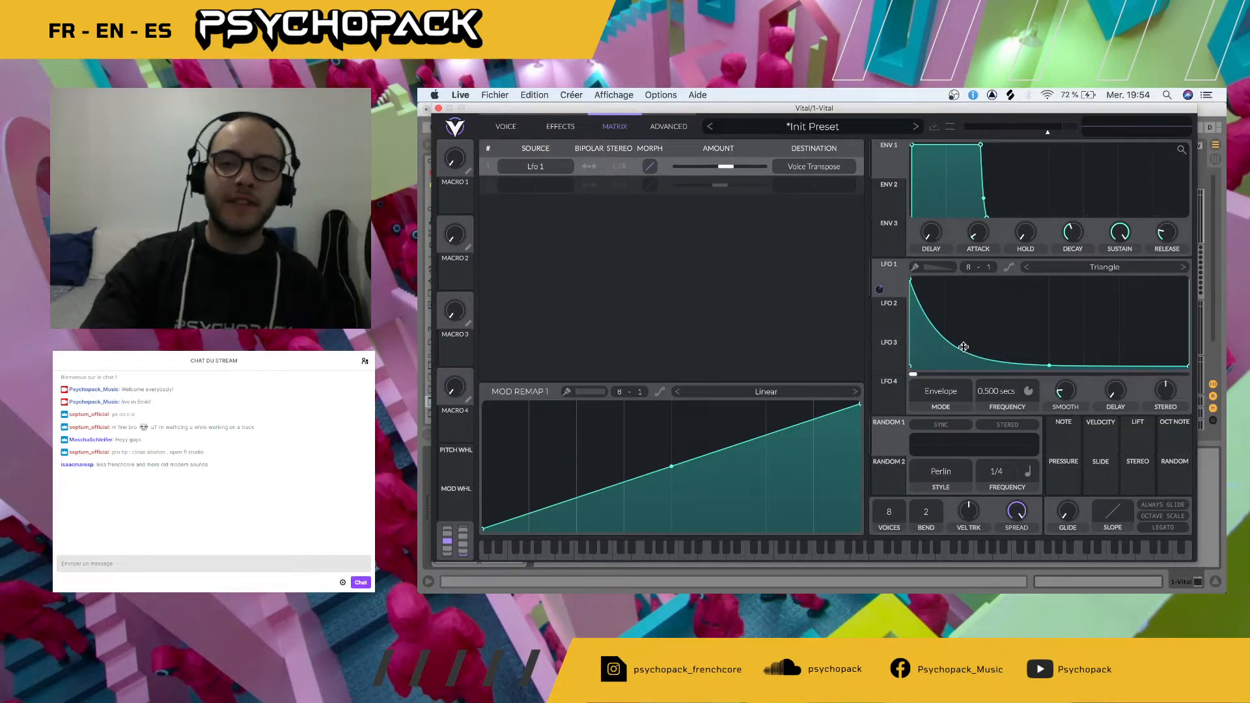
key(space)
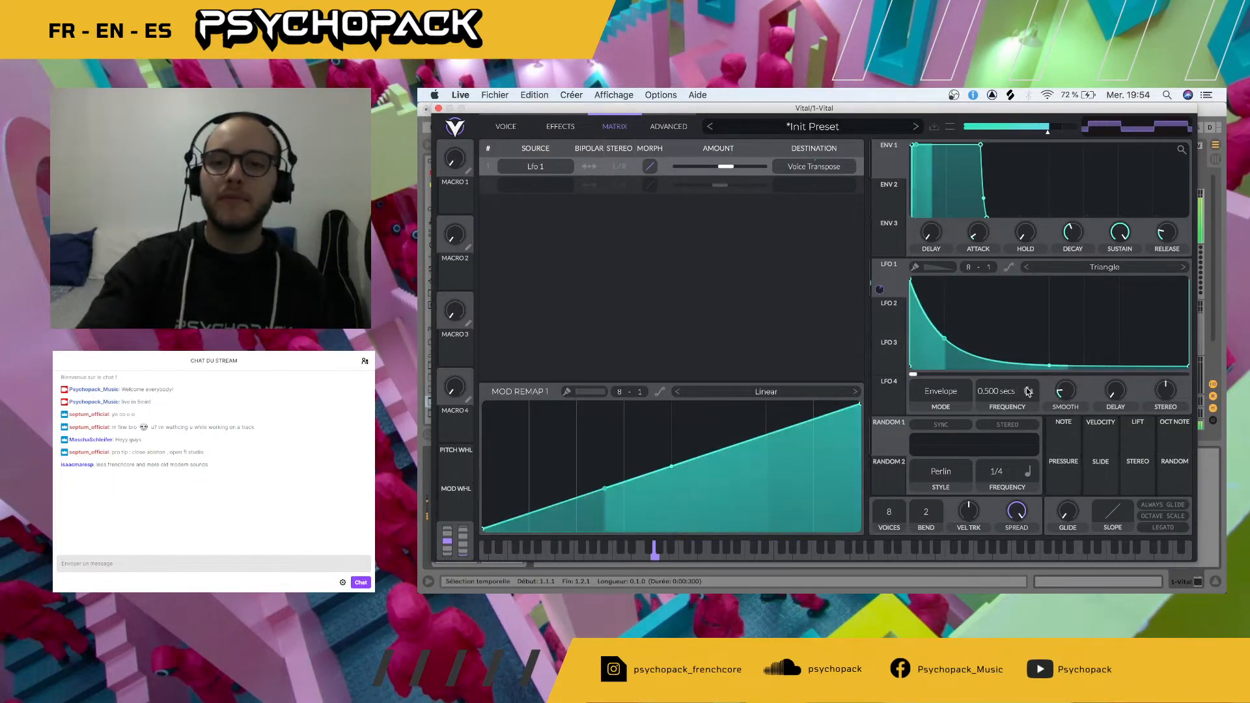
drag(997, 396, 1002, 399)
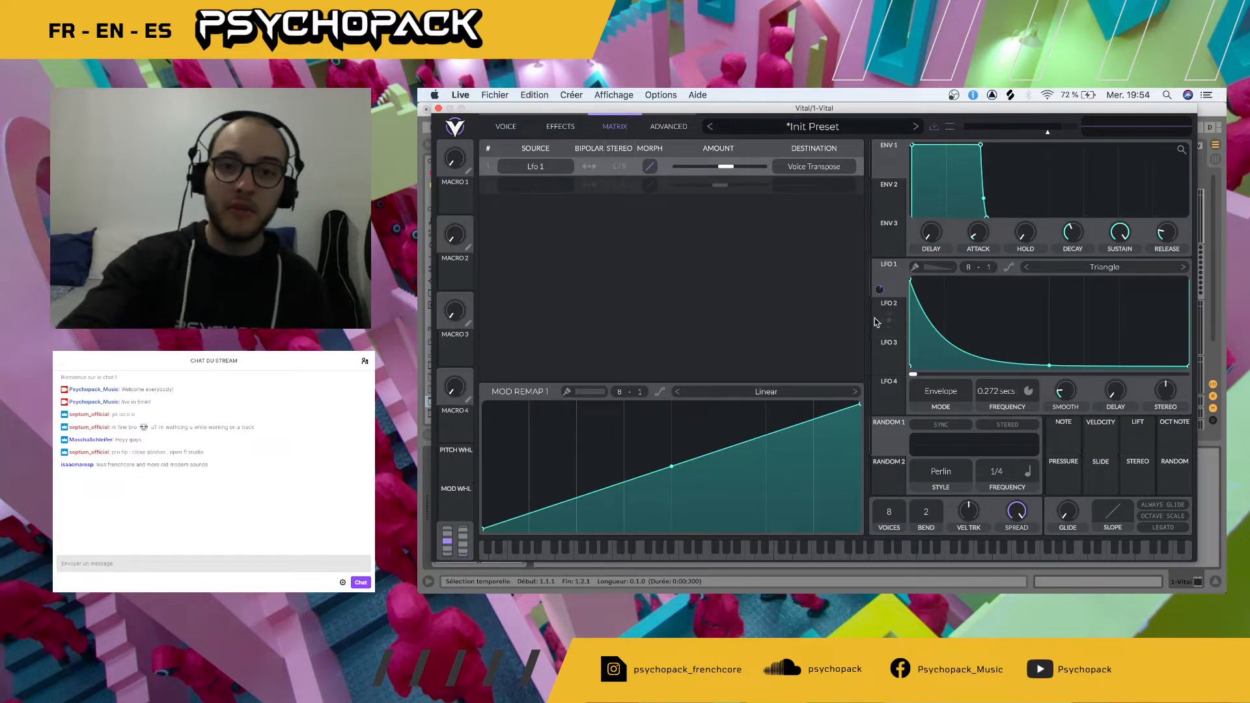
- Raise LFO 1's modulation of Voice Transpose to 24.34 and set its frequency to 0.540 secs while auditioning the loop
mouse_move(727, 168)
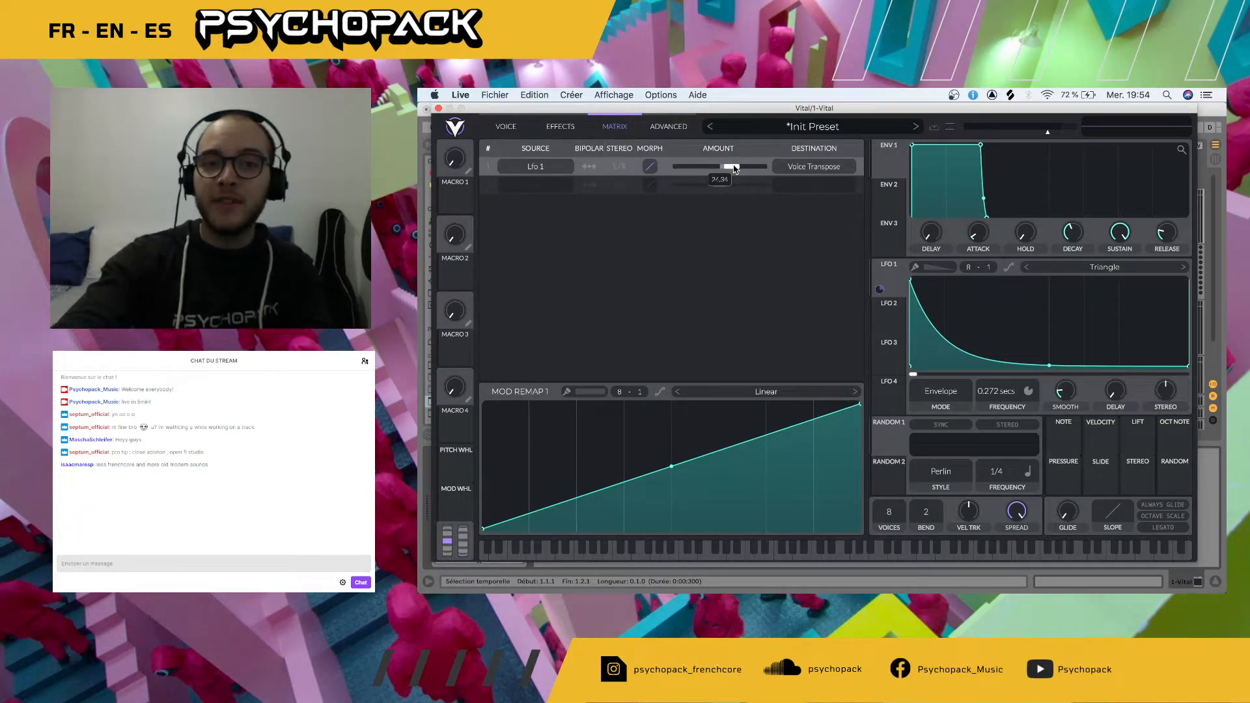
key(space)
drag(1007, 389, 1005, 394)
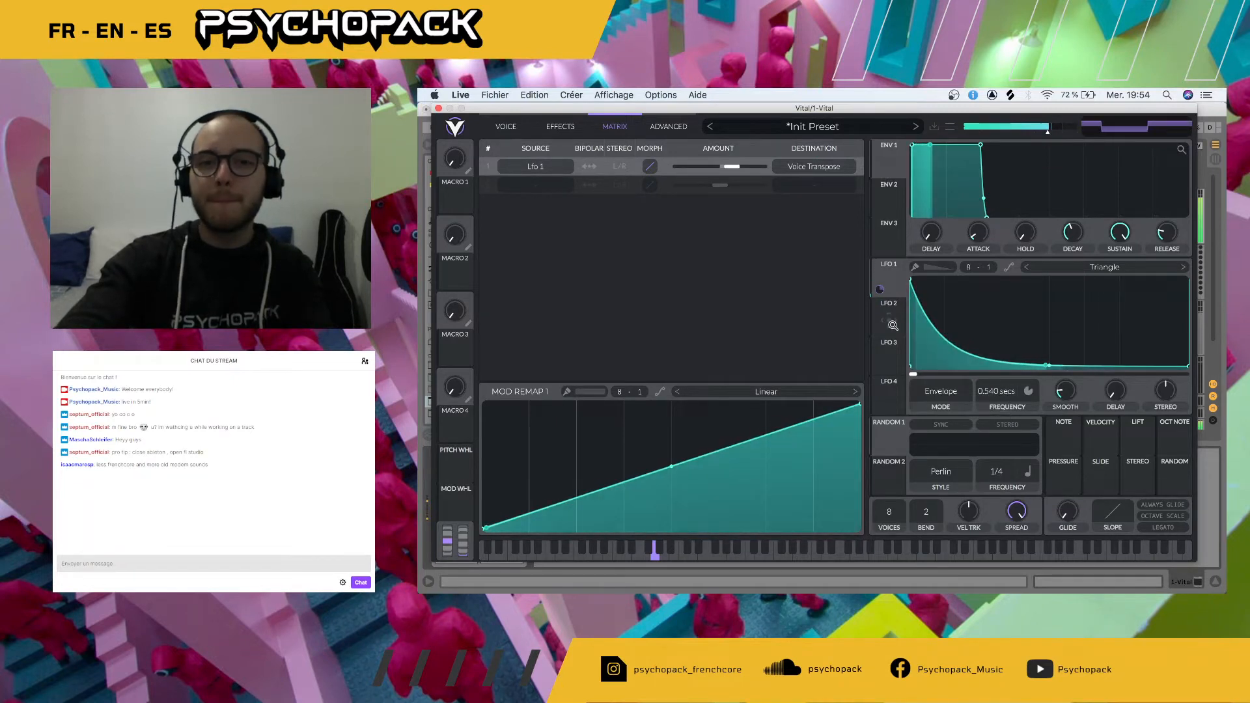
key(space)
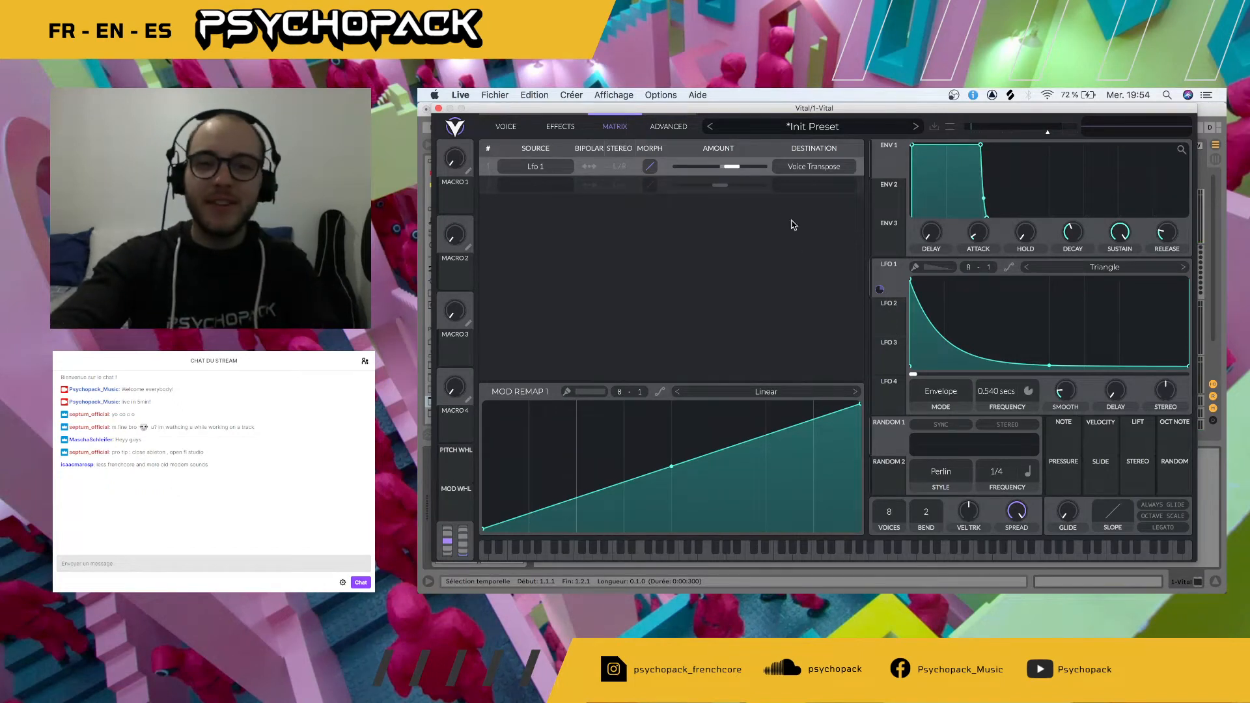
- Set LFO 1's Voice Transpose amount to 36.13, its smoothing to minimum and its frequency to 0.515 secs while playing the loop
drag(735, 164, 736, 164)
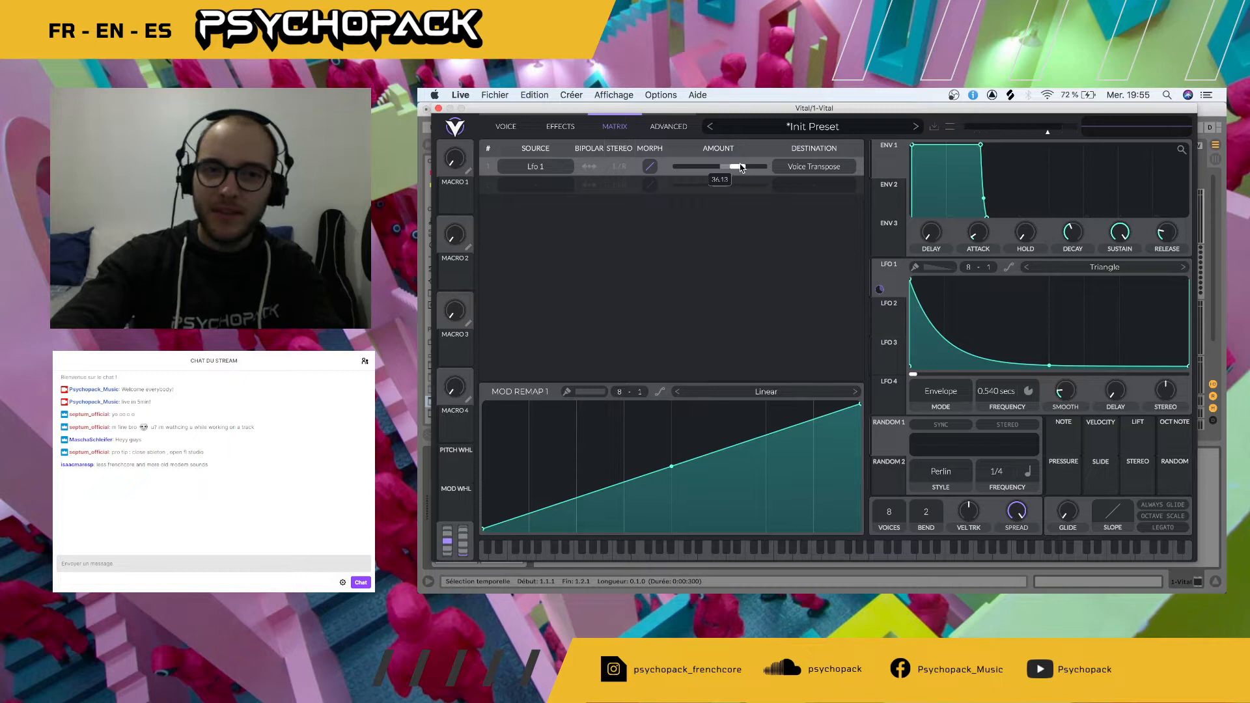
key(space)
drag(1056, 393, 1055, 451)
drag(994, 391, 994, 386)
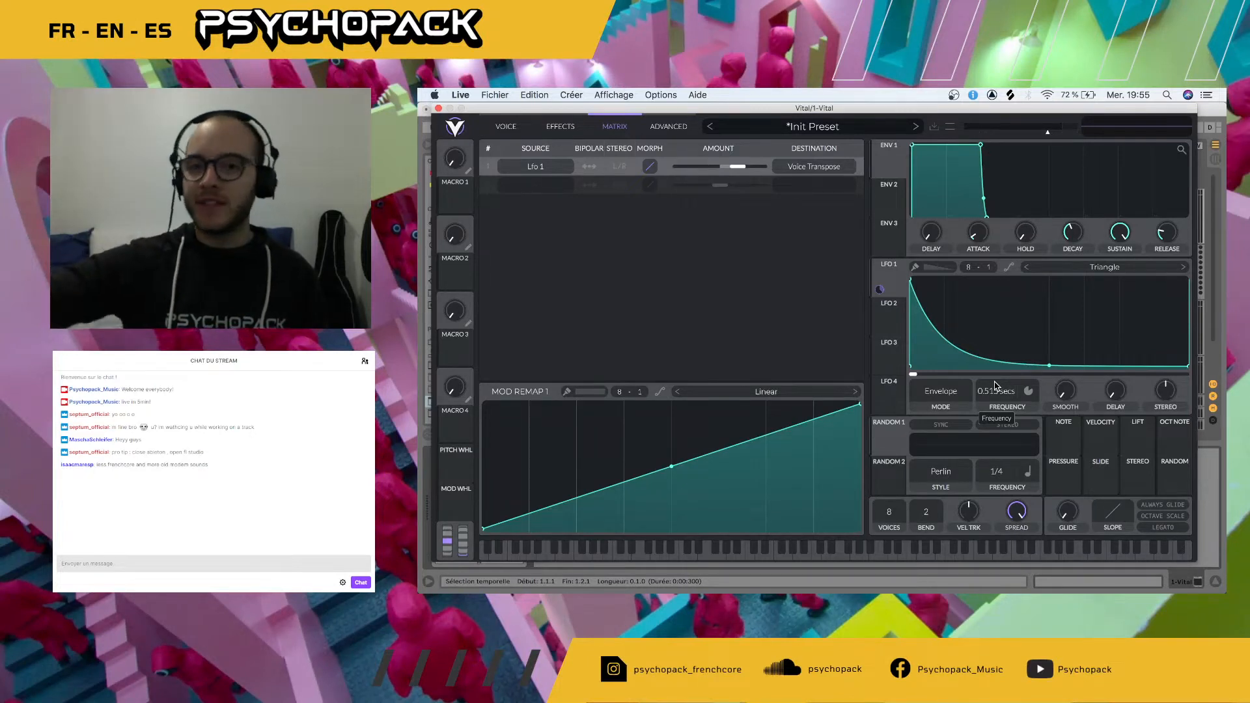
- Return to the Voice page, show LFO 2 and close the plug-in window
click(503, 127)
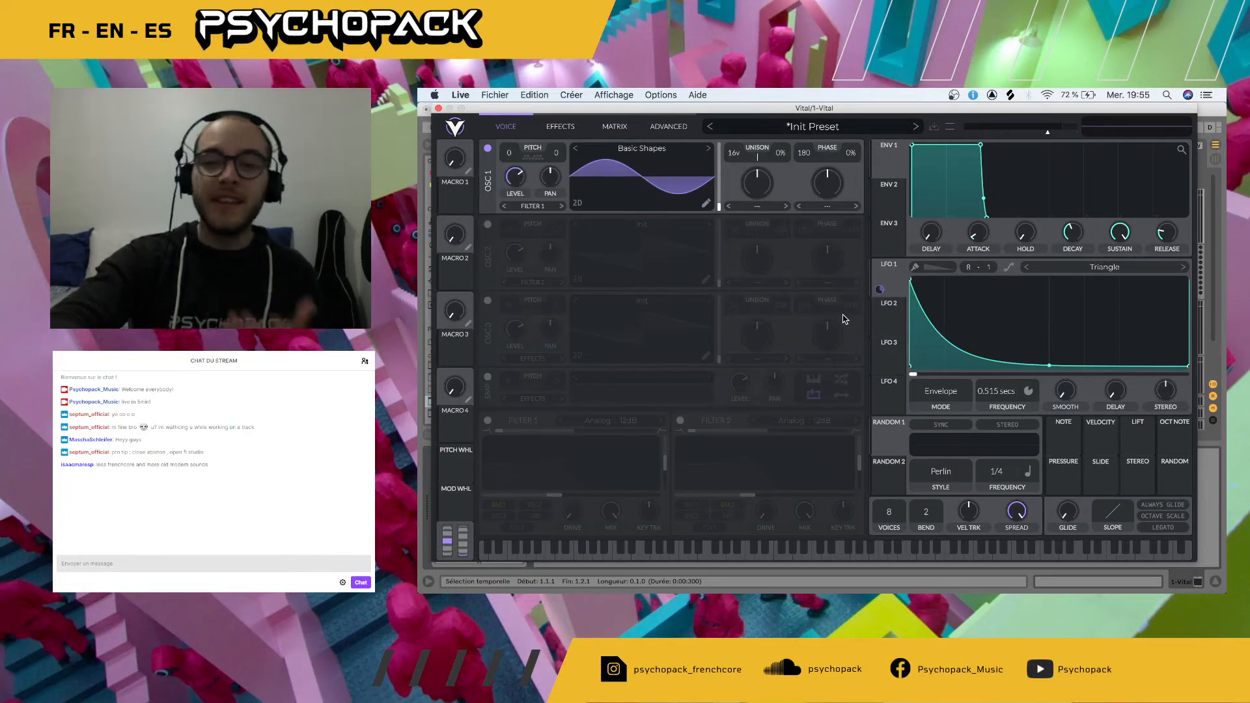
click(895, 333)
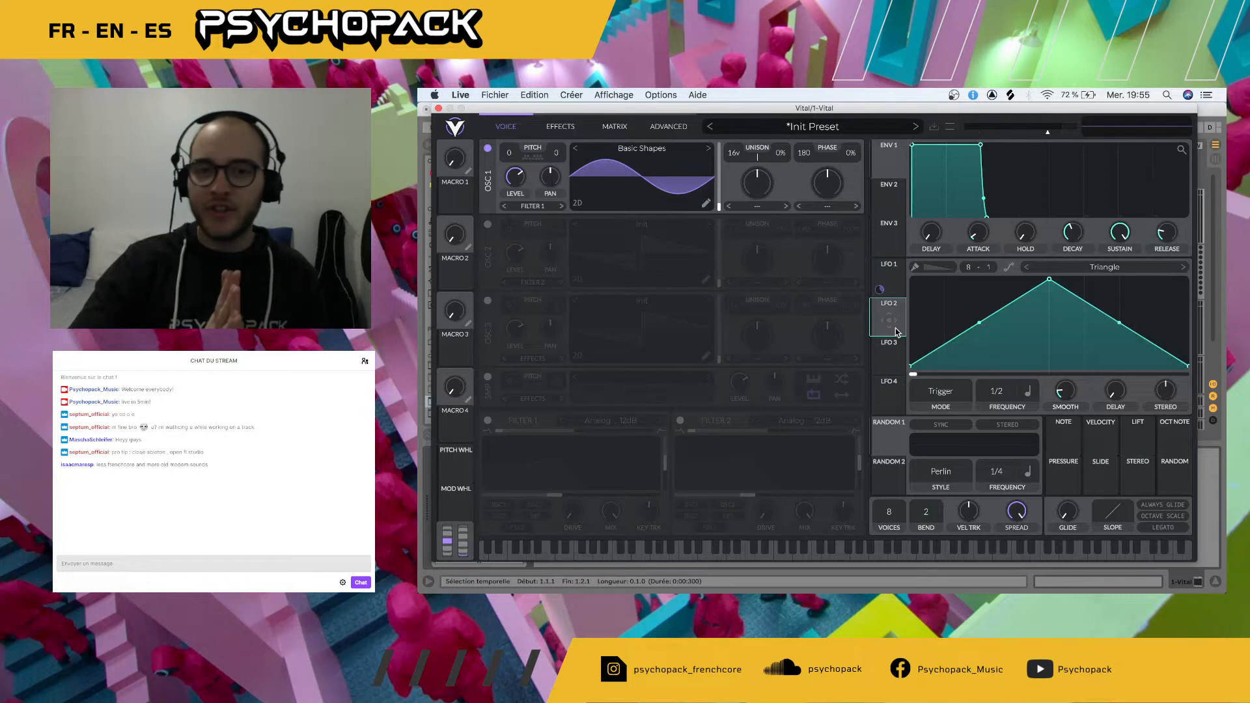
click(440, 108)
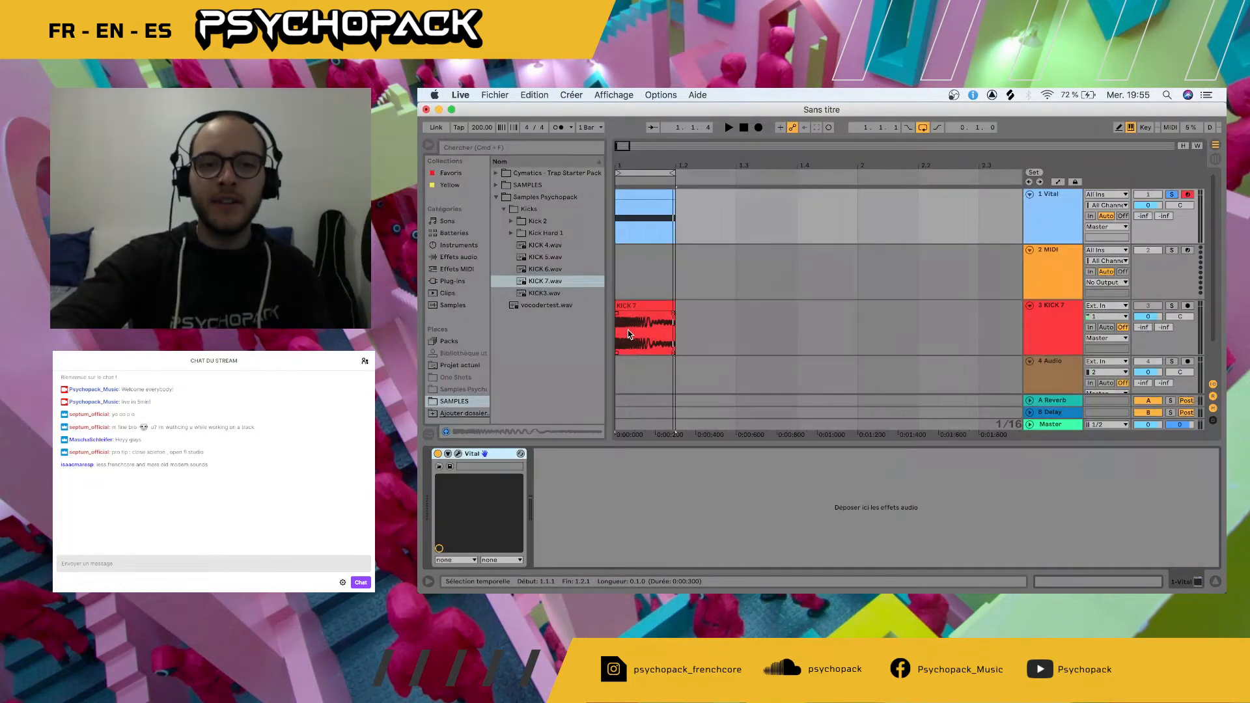
- Trim the KICK 7 clip to its short attack, solo its track and play it
scroll(628, 334, up, 5)
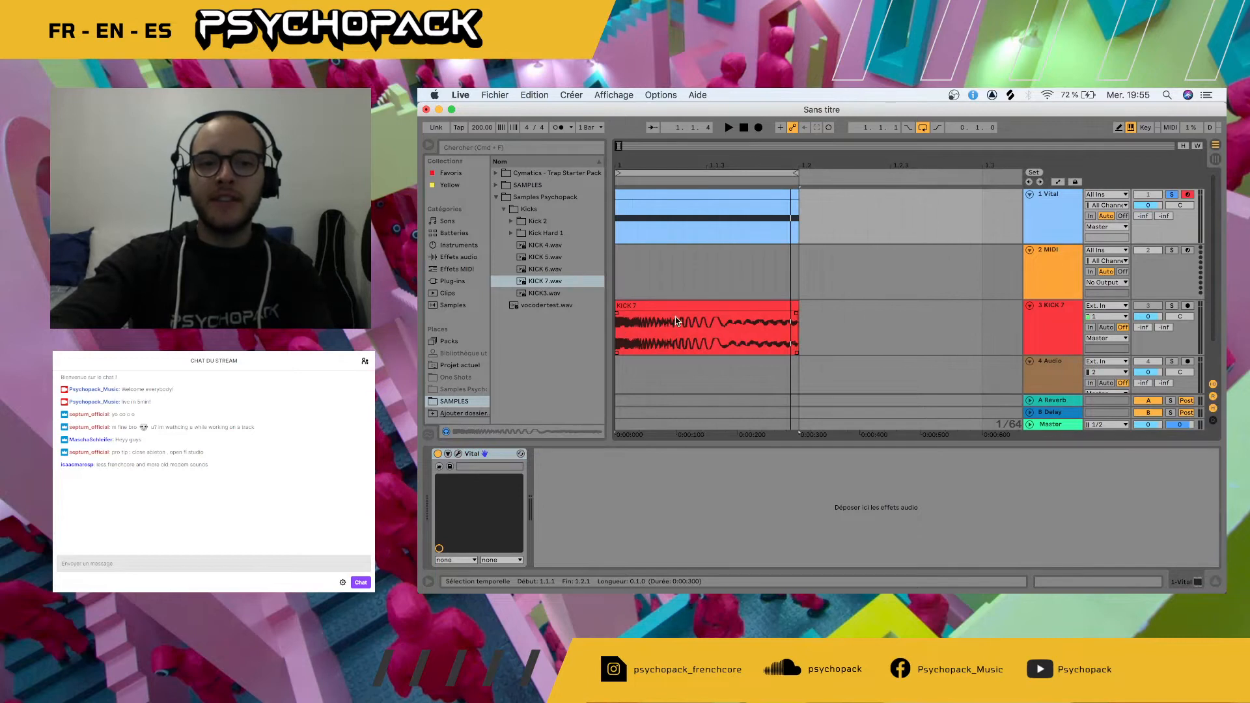
drag(796, 325, 649, 326)
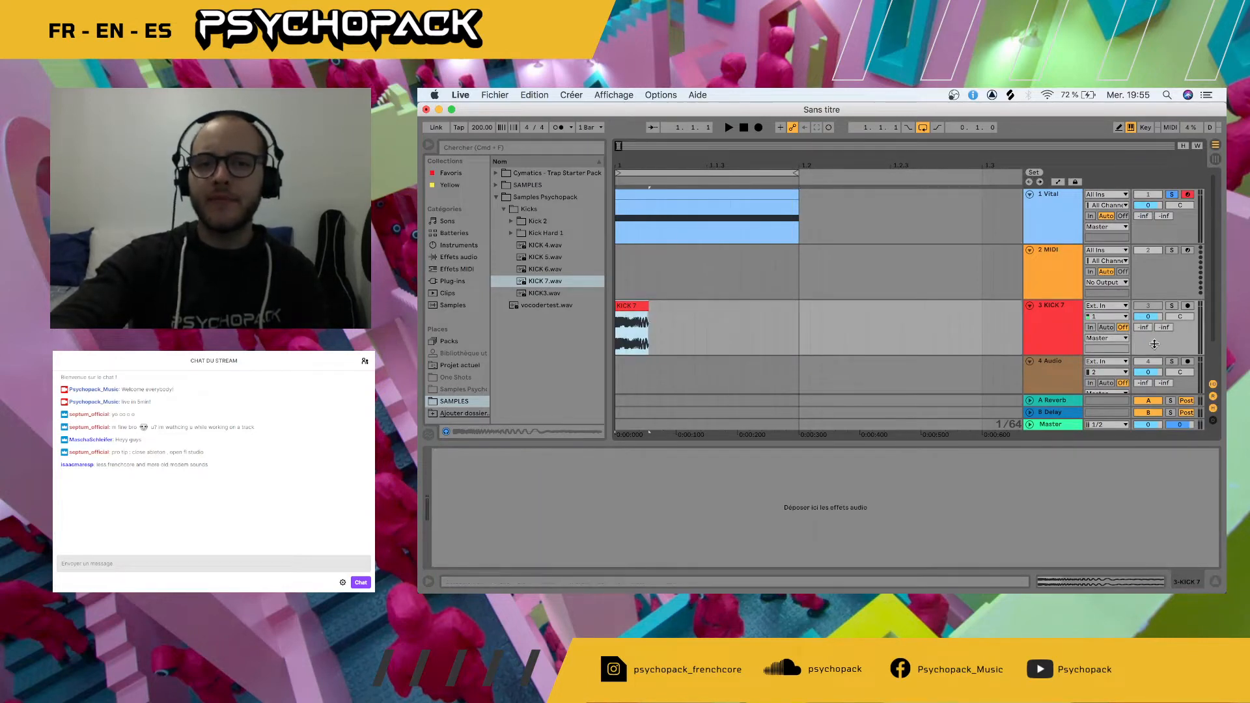
click(1172, 305)
key(space)
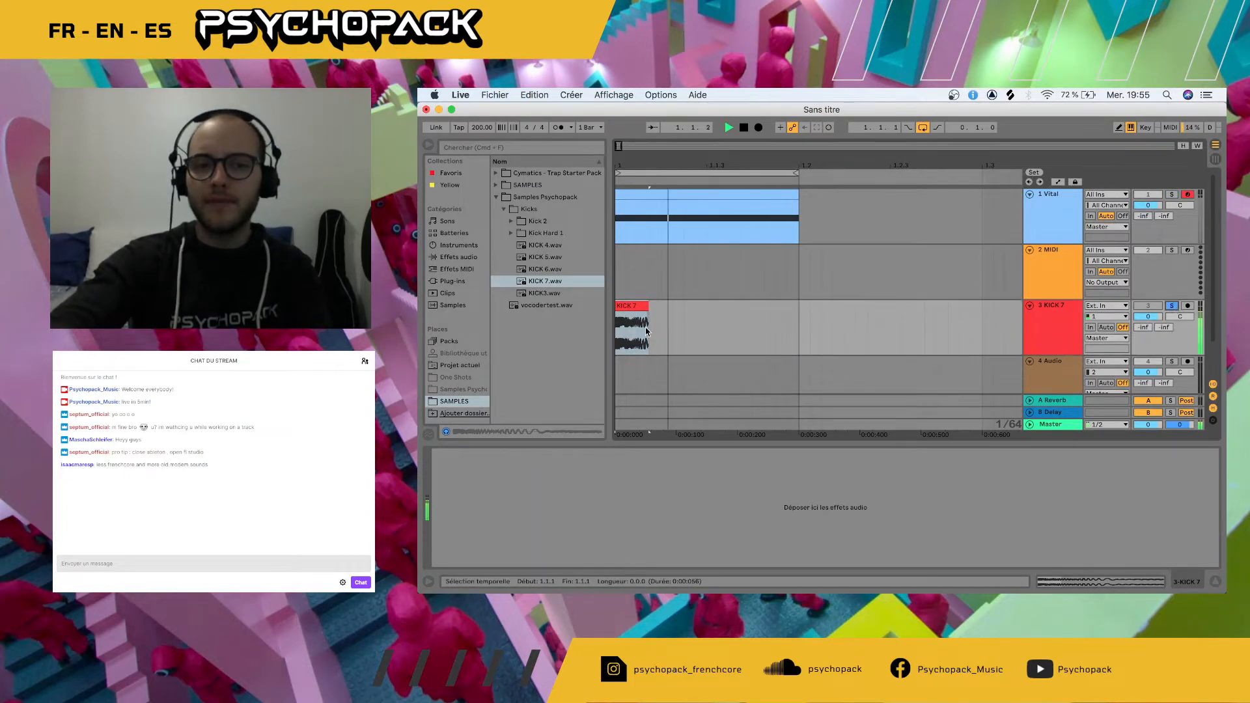
key(space)
- Extend the KICK 7 clip's end to 1.1.3 and play its first half
drag(649, 329, 708, 312)
key(space)
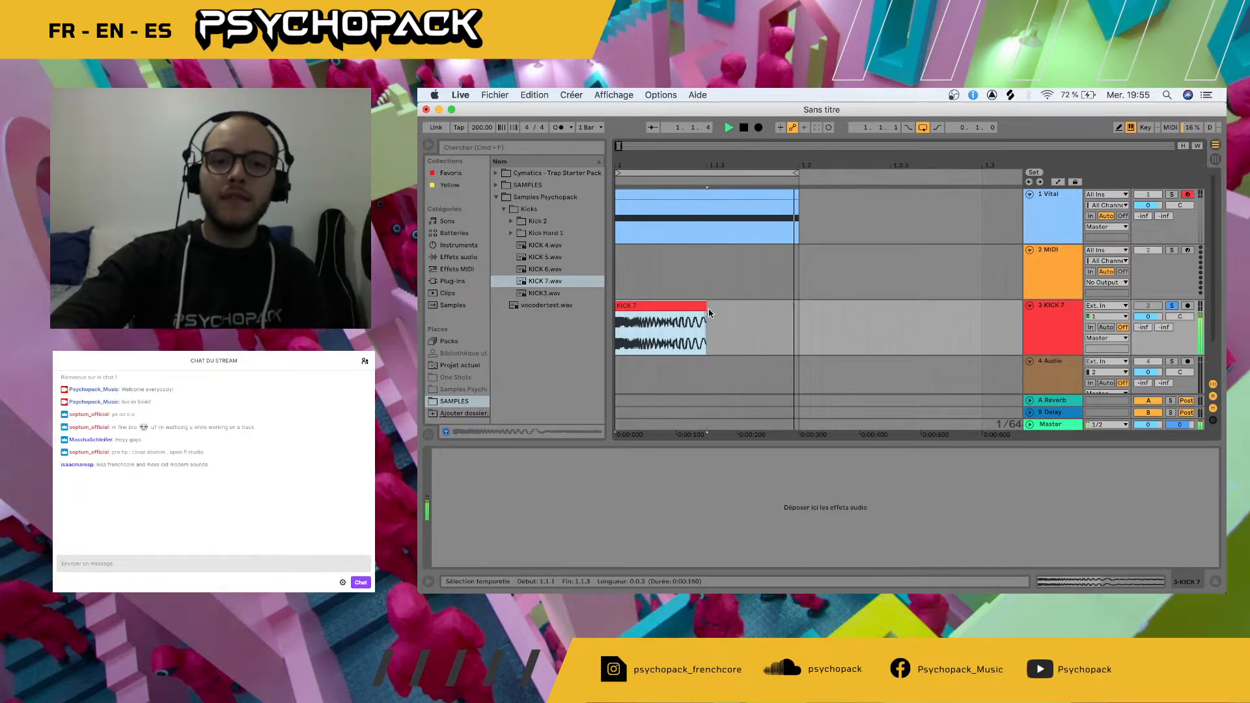
key(space)
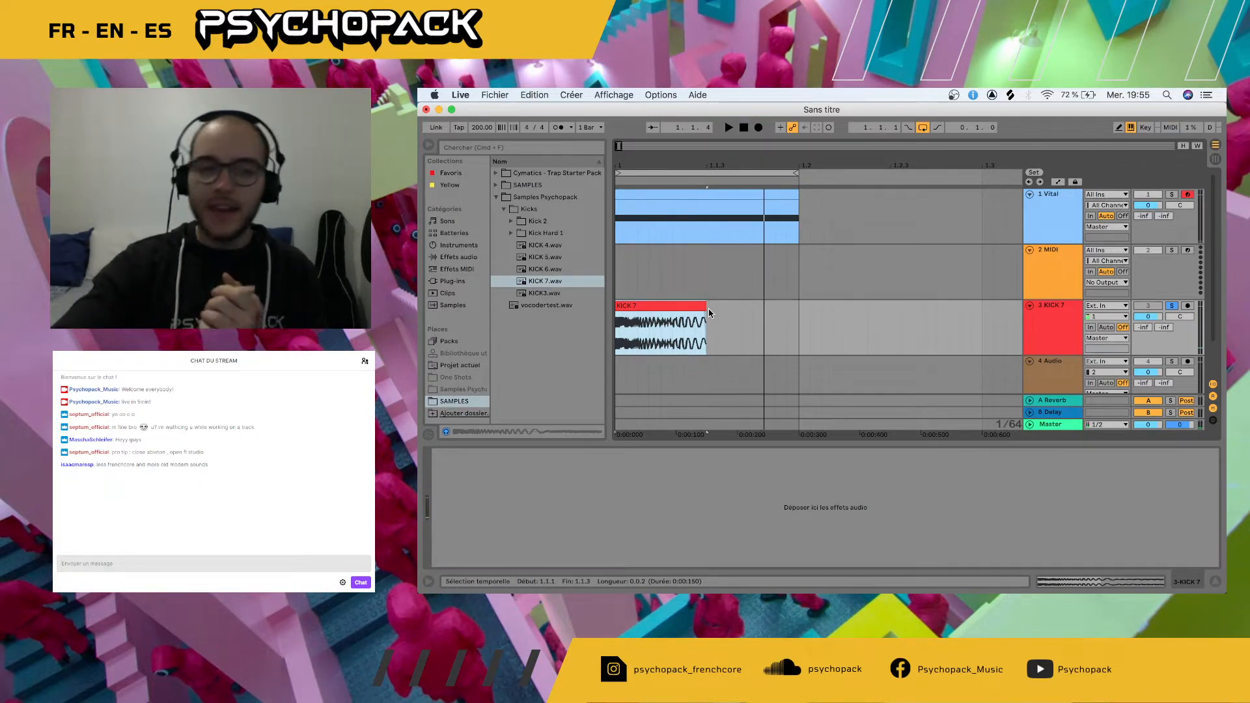
- Audition only the second half of the KICK 7 clip, from 1.1.3 to 1.2.1, and restore the full clip
drag(706, 311, 797, 313)
drag(617, 311, 708, 315)
key(space)
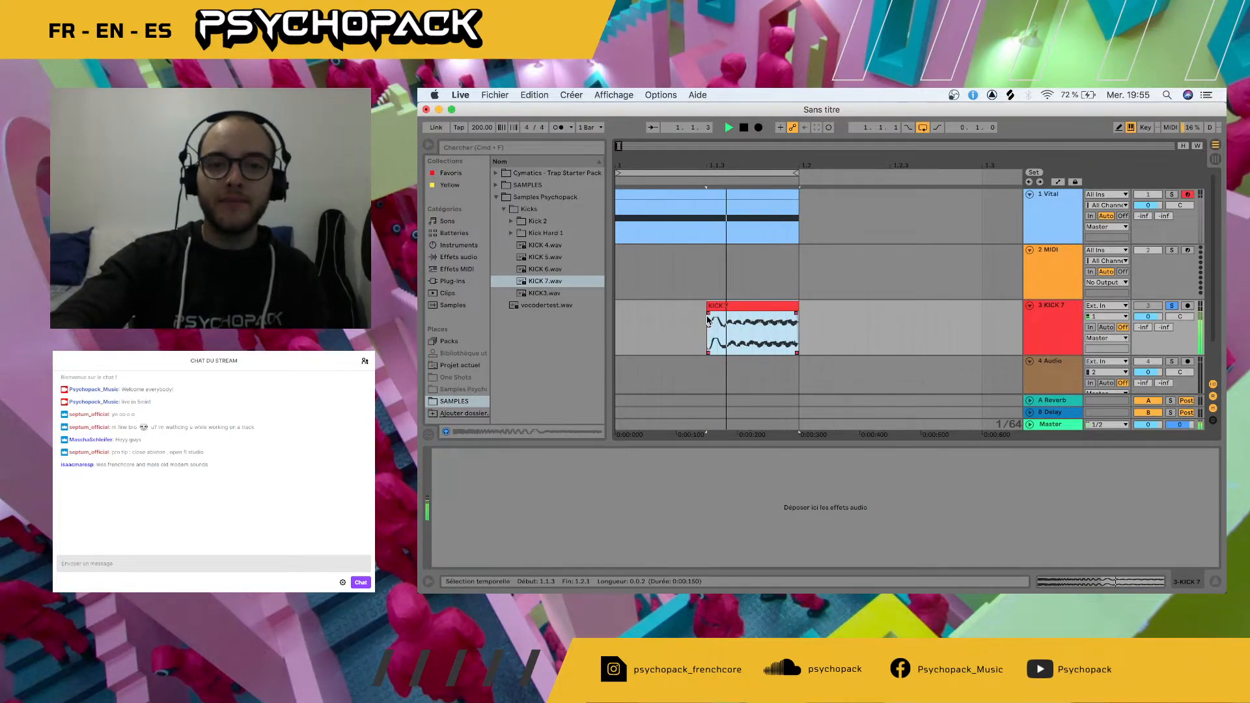
key(space)
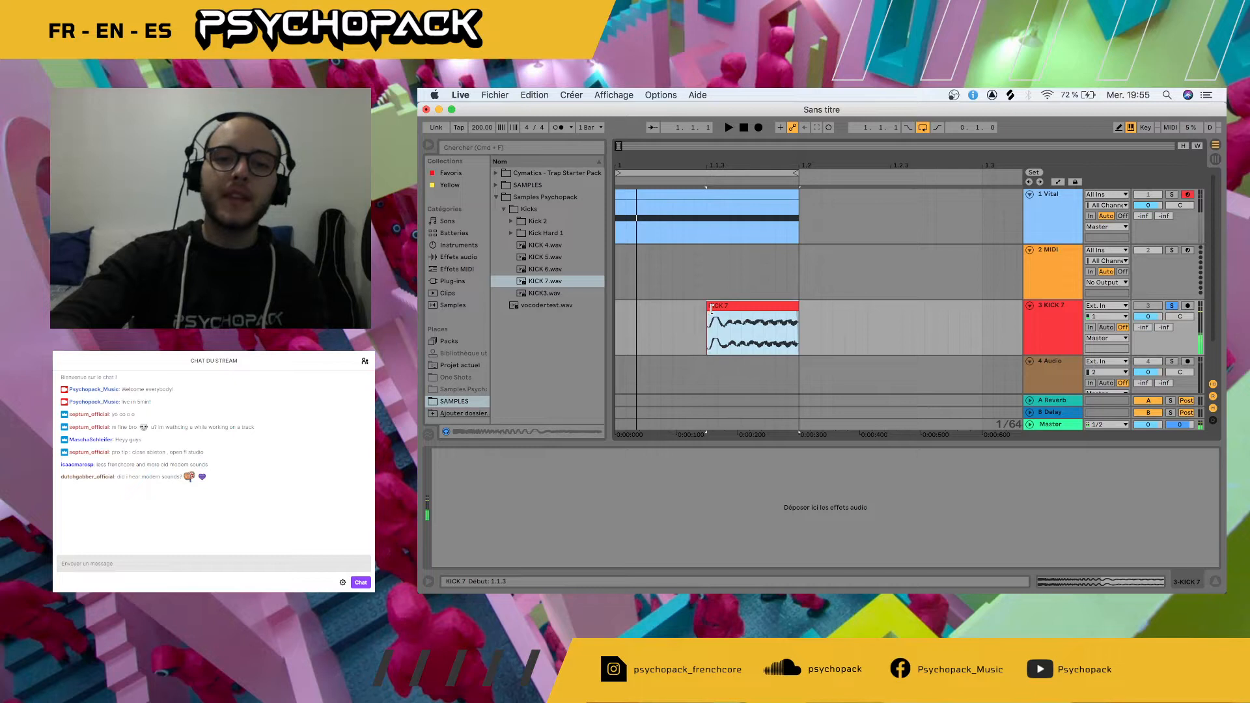
drag(708, 319, 588, 310)
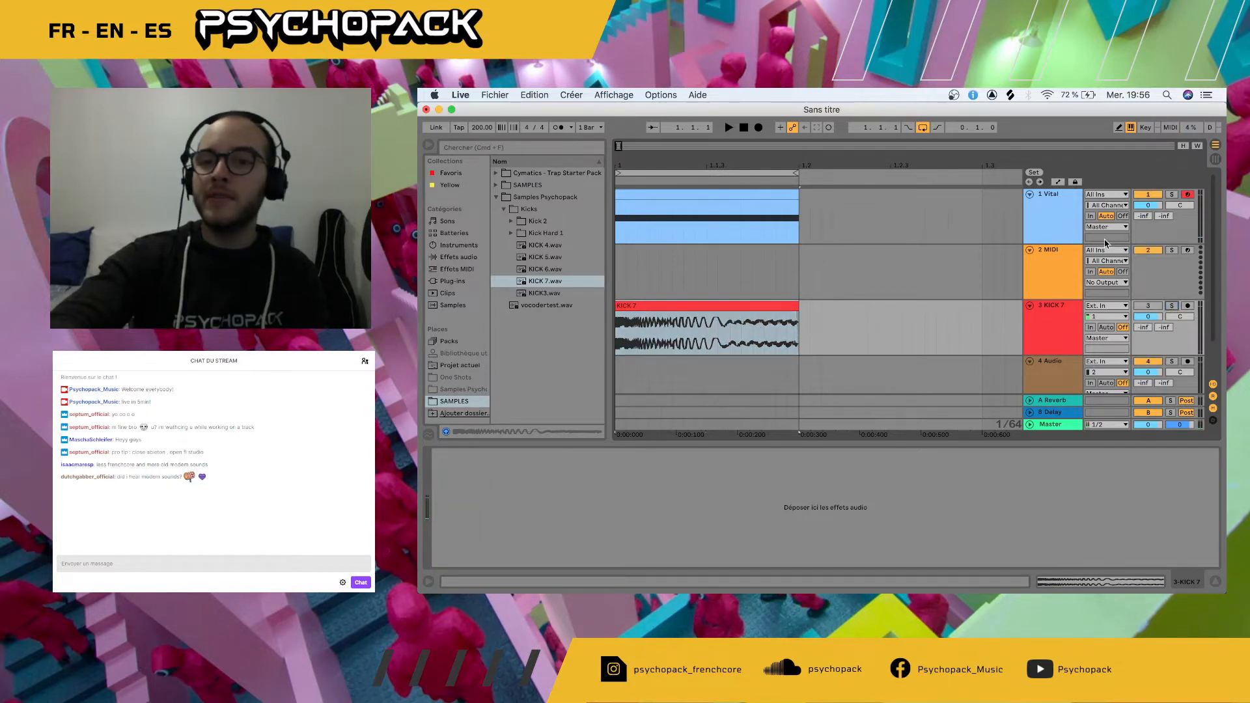
- Reopen Vital and turn LFO 2's triangle into a descending ramp by moving its peak to the start
click(1057, 211)
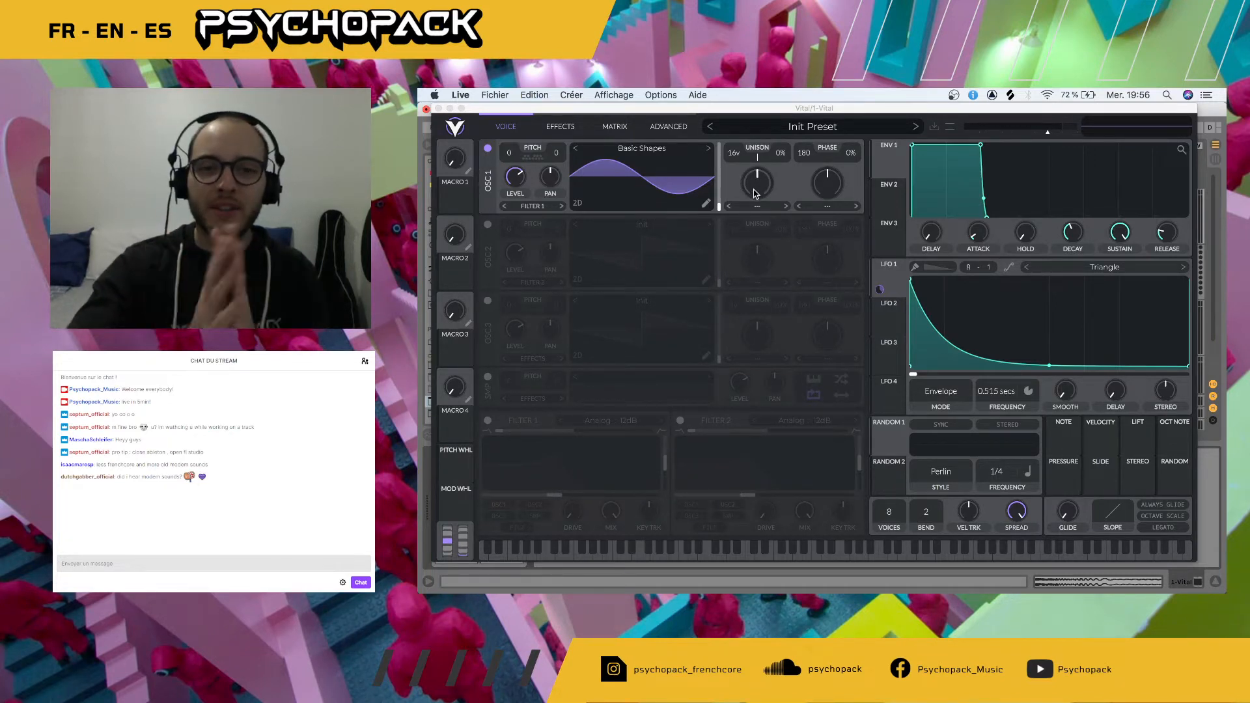
click(892, 313)
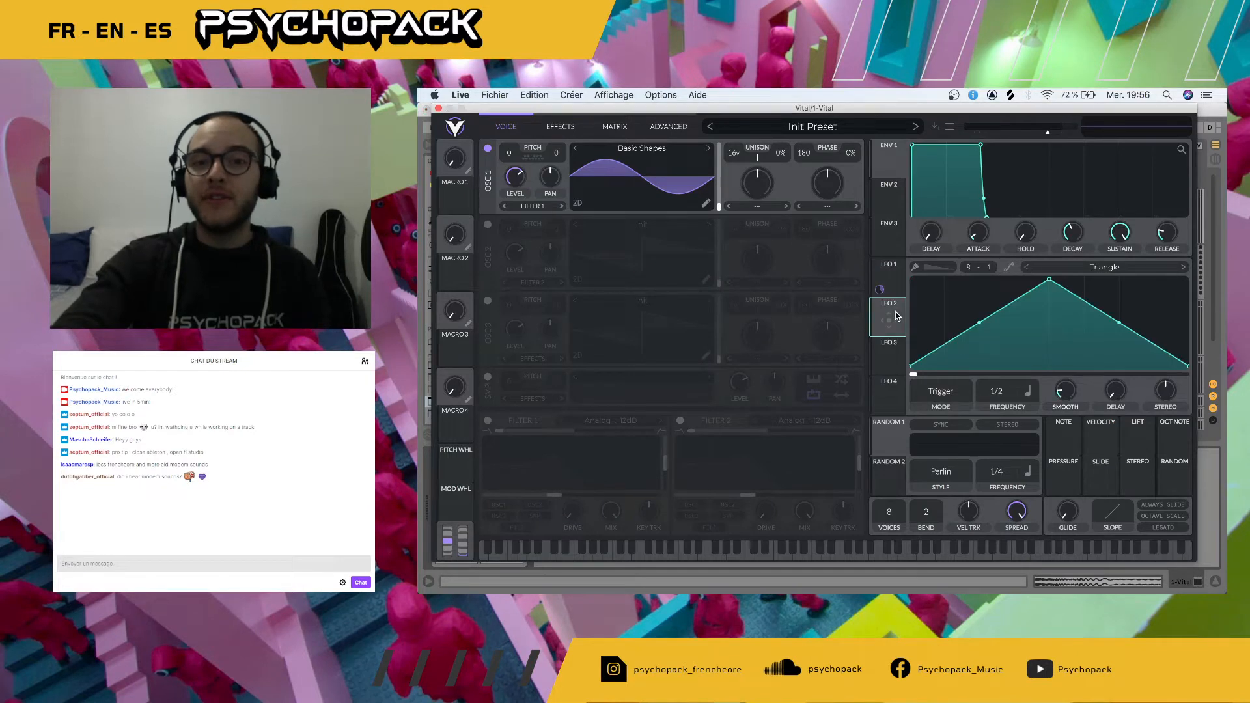
drag(1064, 281, 869, 244)
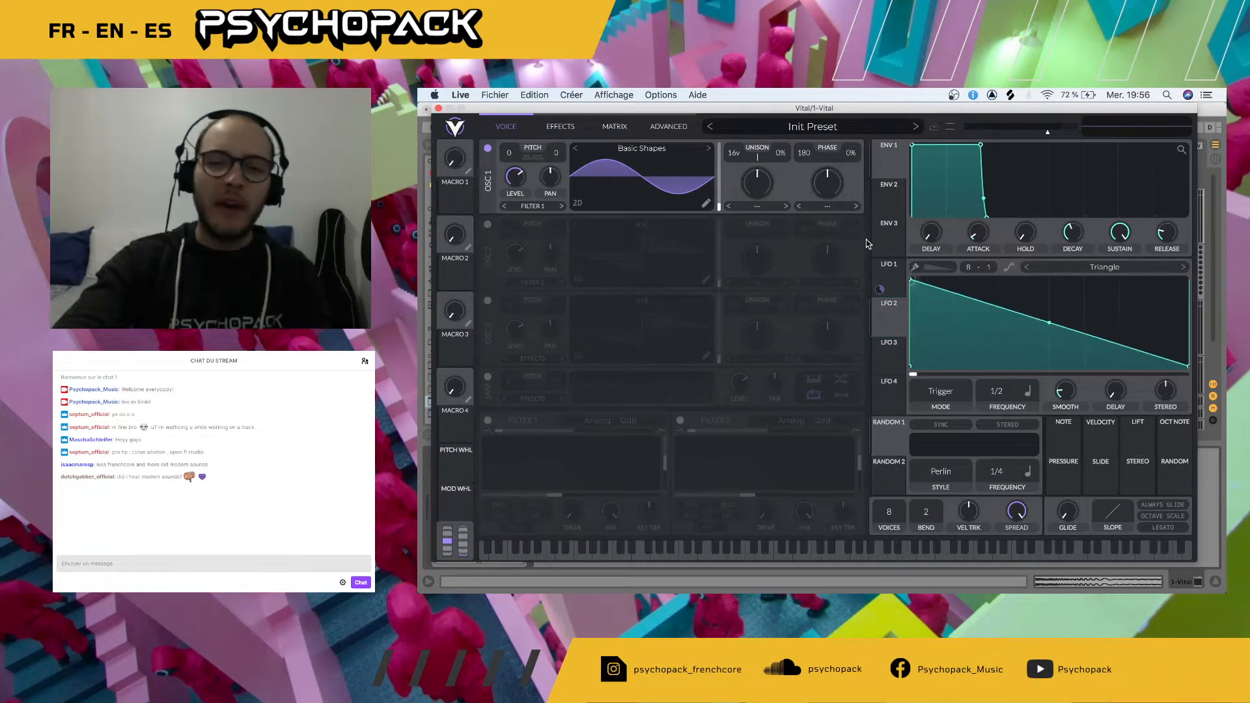
- Set LFO 2's frequency to 1/4 and shape it as a flat full-level start followed by a convex drop to zero
double_click(984, 283)
drag(984, 278, 984, 265)
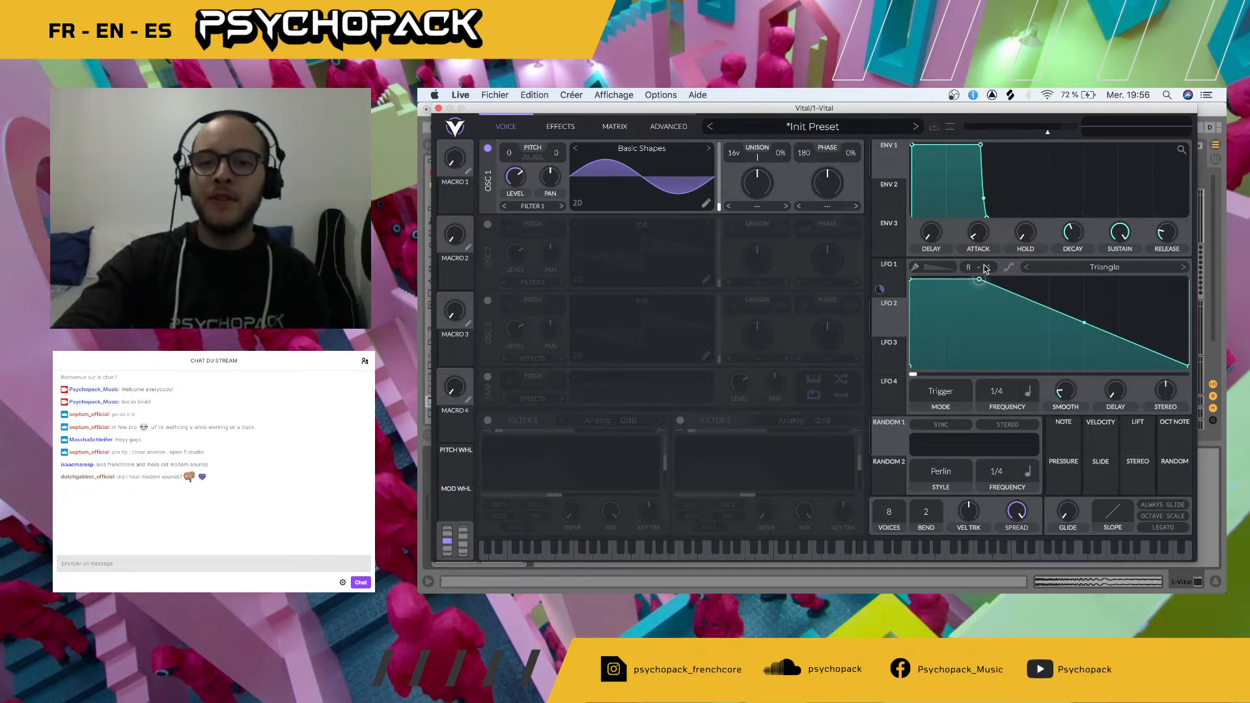
double_click(1057, 334)
drag(1059, 337, 1061, 378)
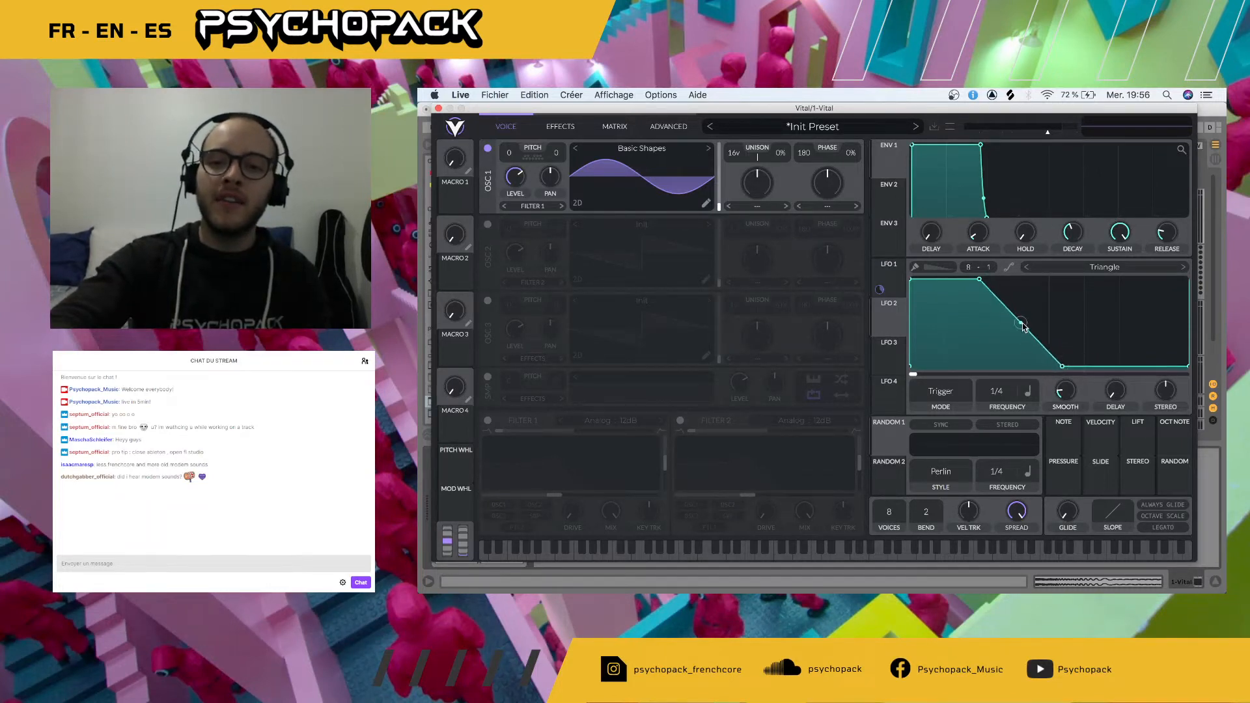
drag(1020, 324, 1020, 306)
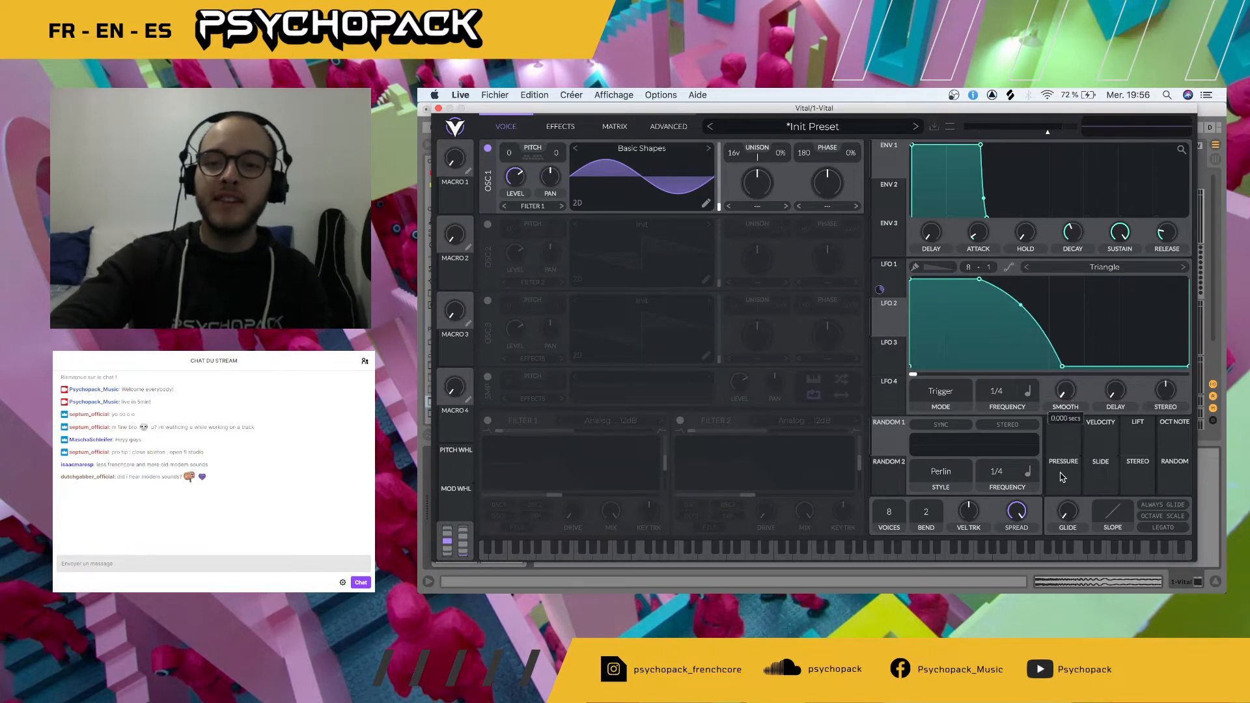
- Turn OSC 1's level down to 0.000 and assign LFO 2 to modulate it
mouse_move(514, 186)
drag(514, 185, 508, 282)
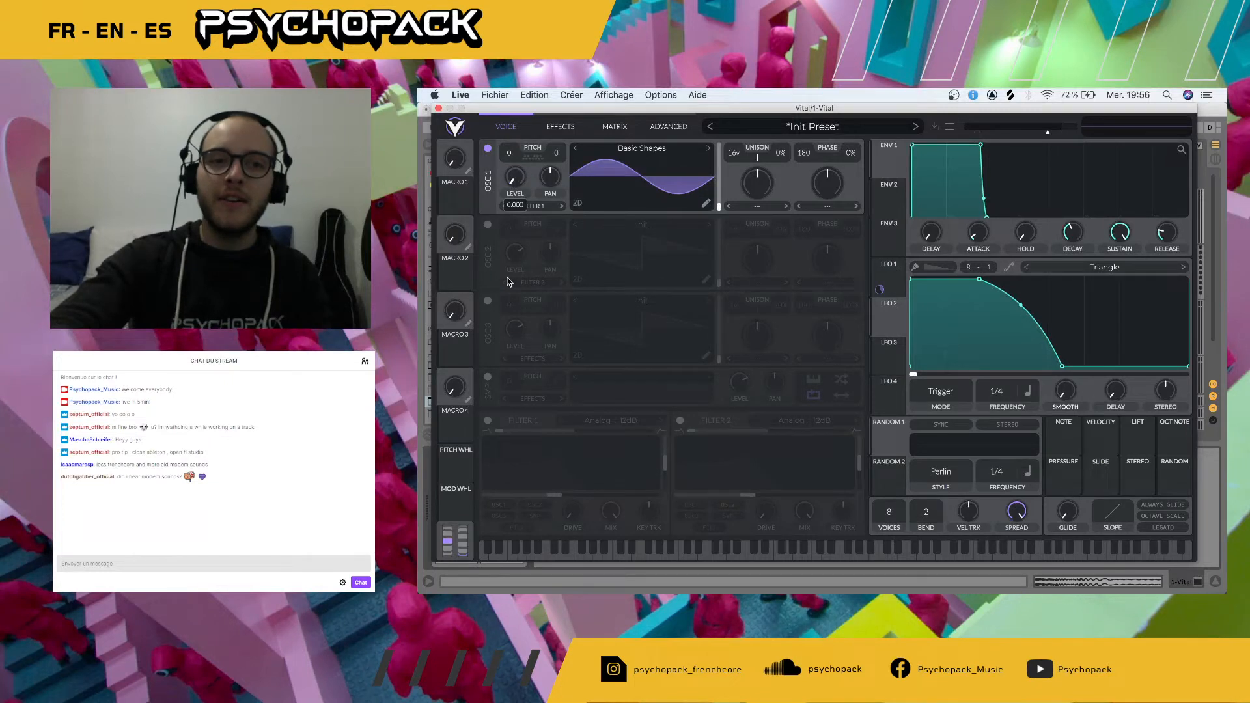
drag(889, 319, 520, 188)
- Set LFO 2's mode to Envelope and adjust its modulation amount on OSC 1's level while playing the loop
click(941, 391)
click(924, 442)
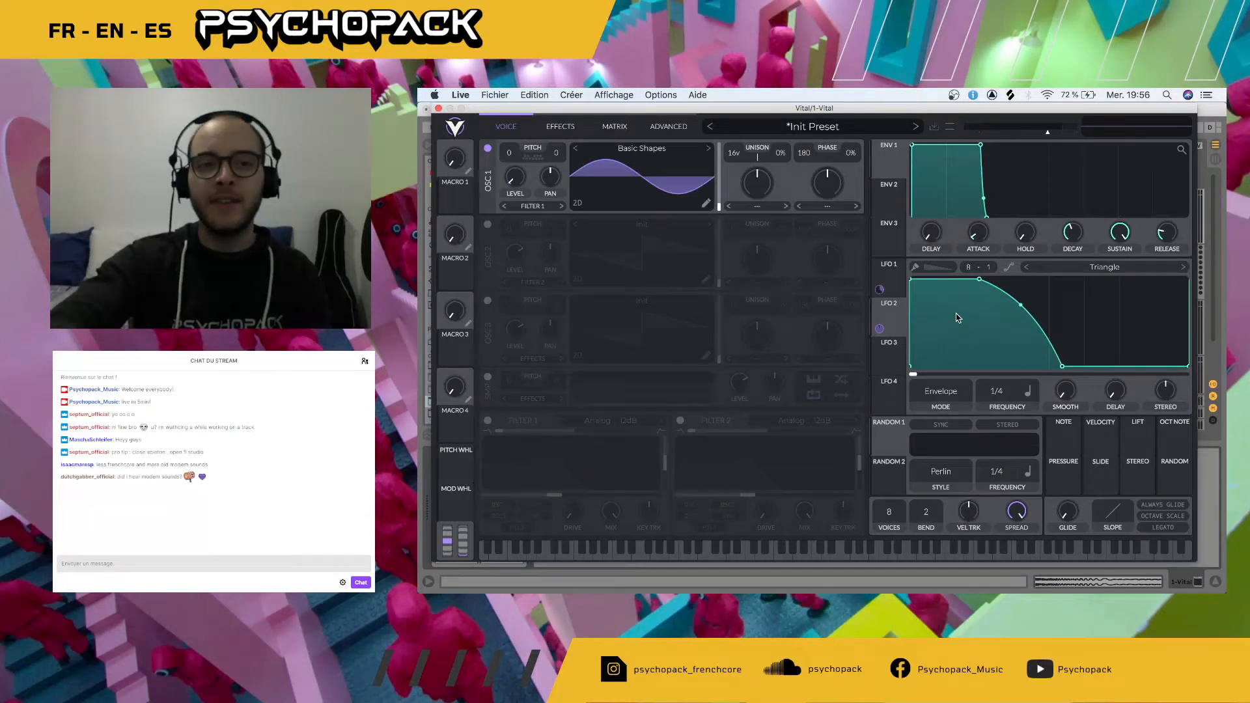
key(space)
mouse_move(515, 205)
mouse_down()
mouse_move(515, 224)
mouse_move(513, 204)
mouse_up()
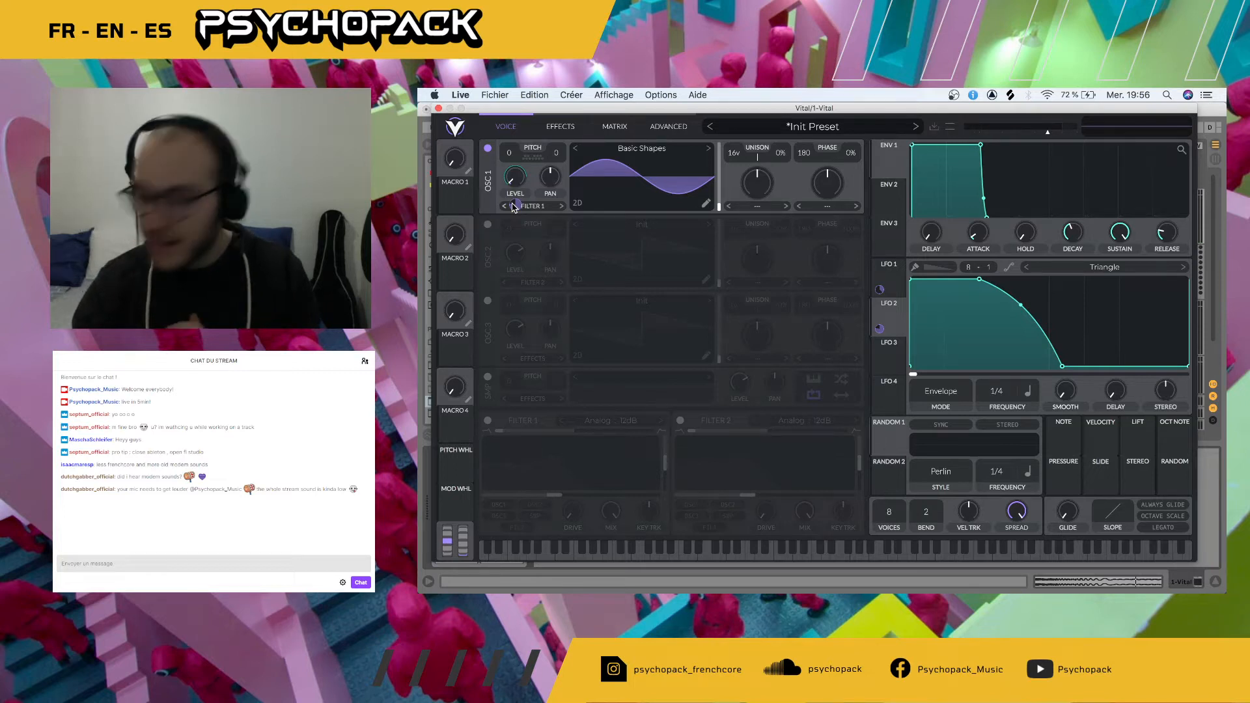
- Switch to OBS, raise the desktop audio (Audio du Bureau) level to -0.4 dB and return to Ableton Live
mouse_move(1015, 589)
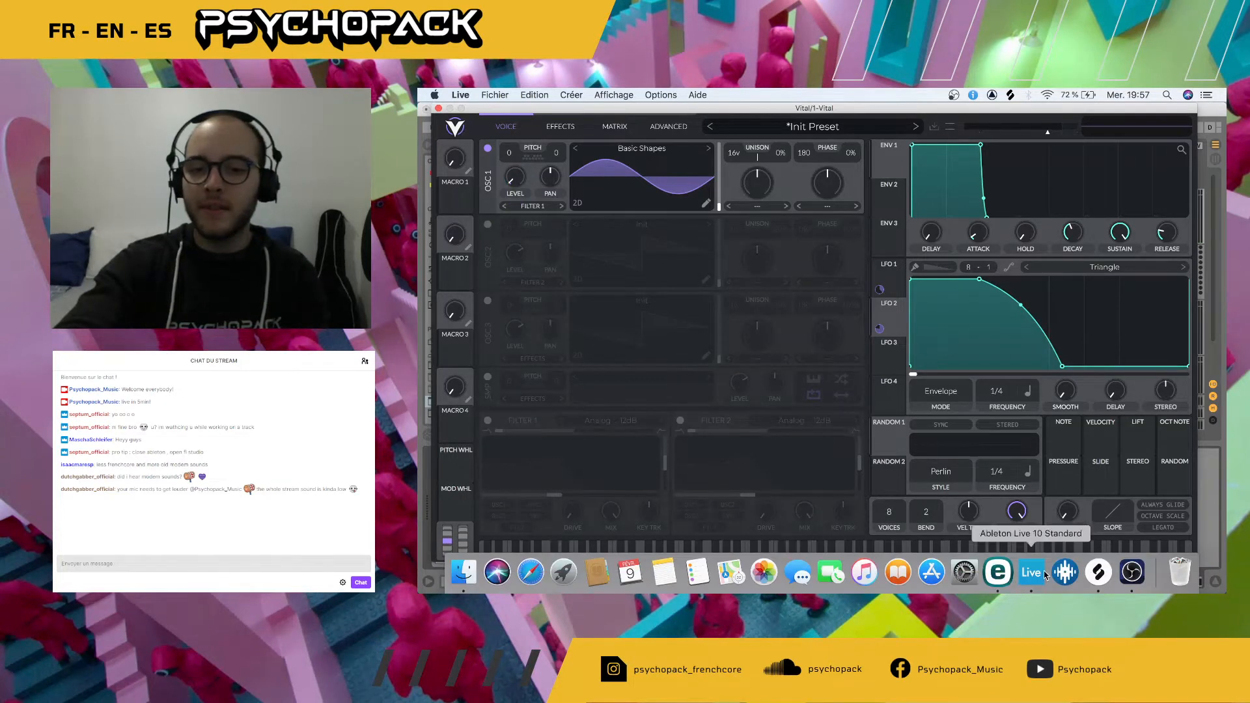
click(1139, 576)
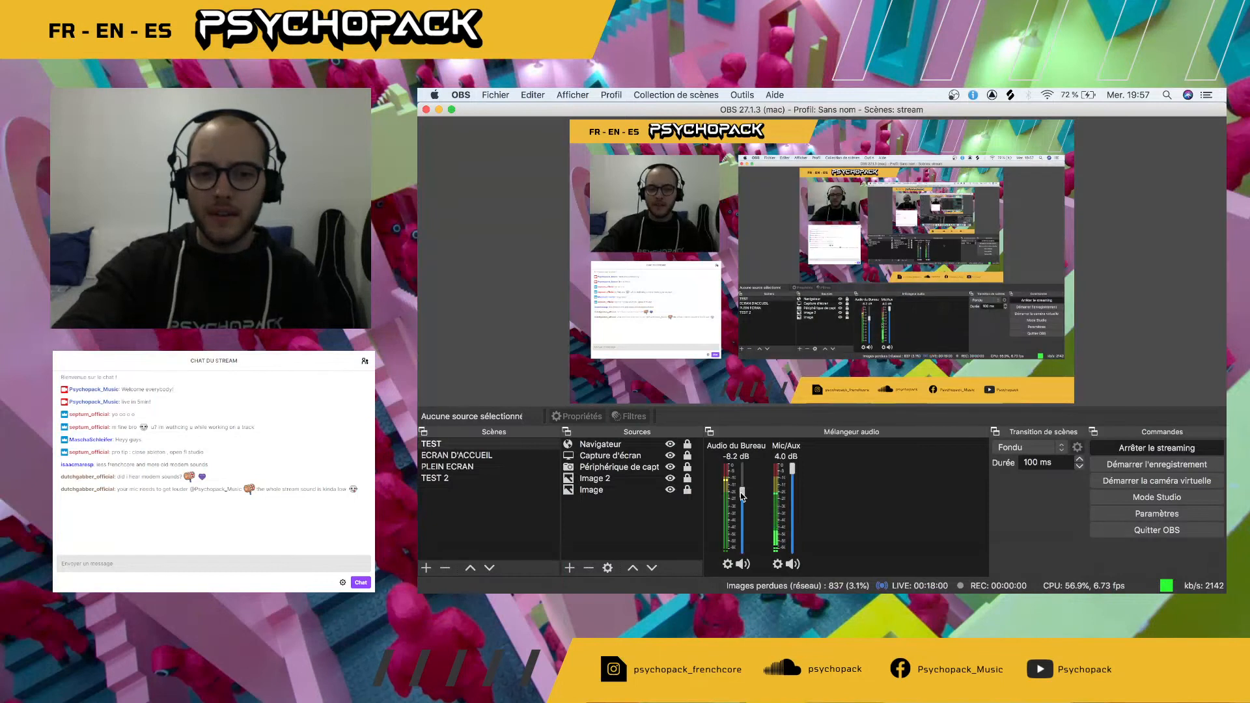
drag(741, 475, 742, 468)
mouse_move(963, 589)
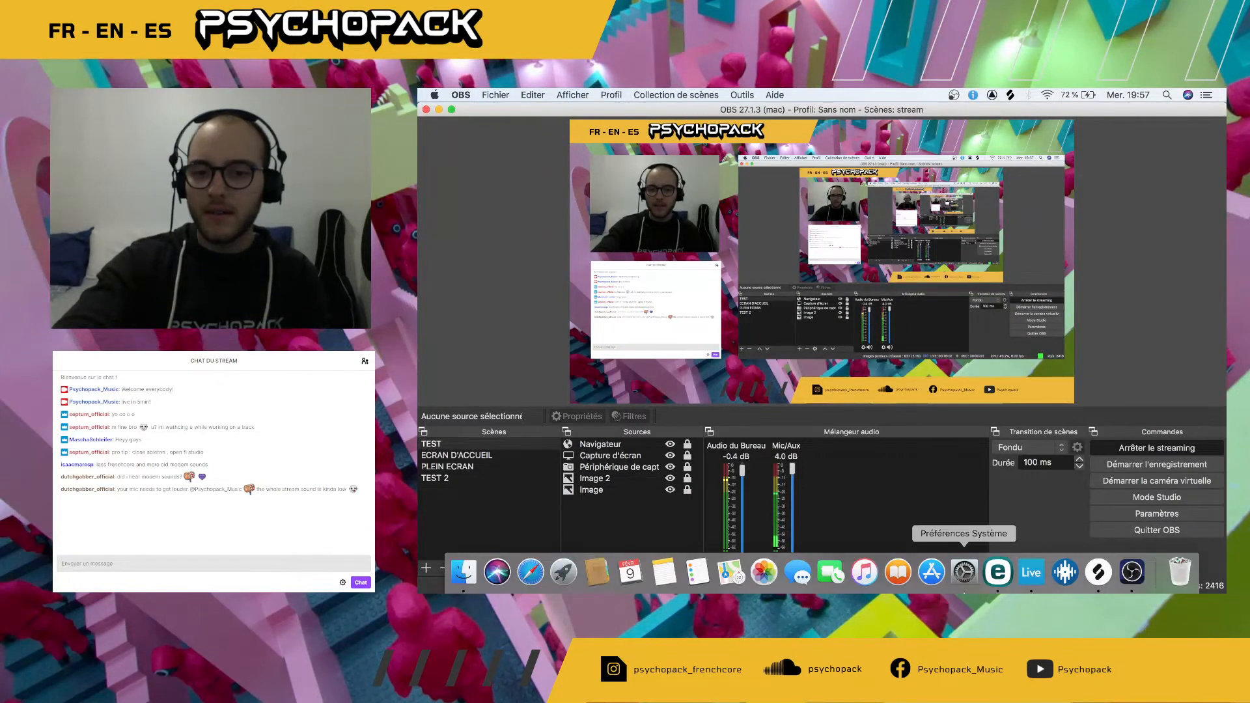
click(1031, 577)
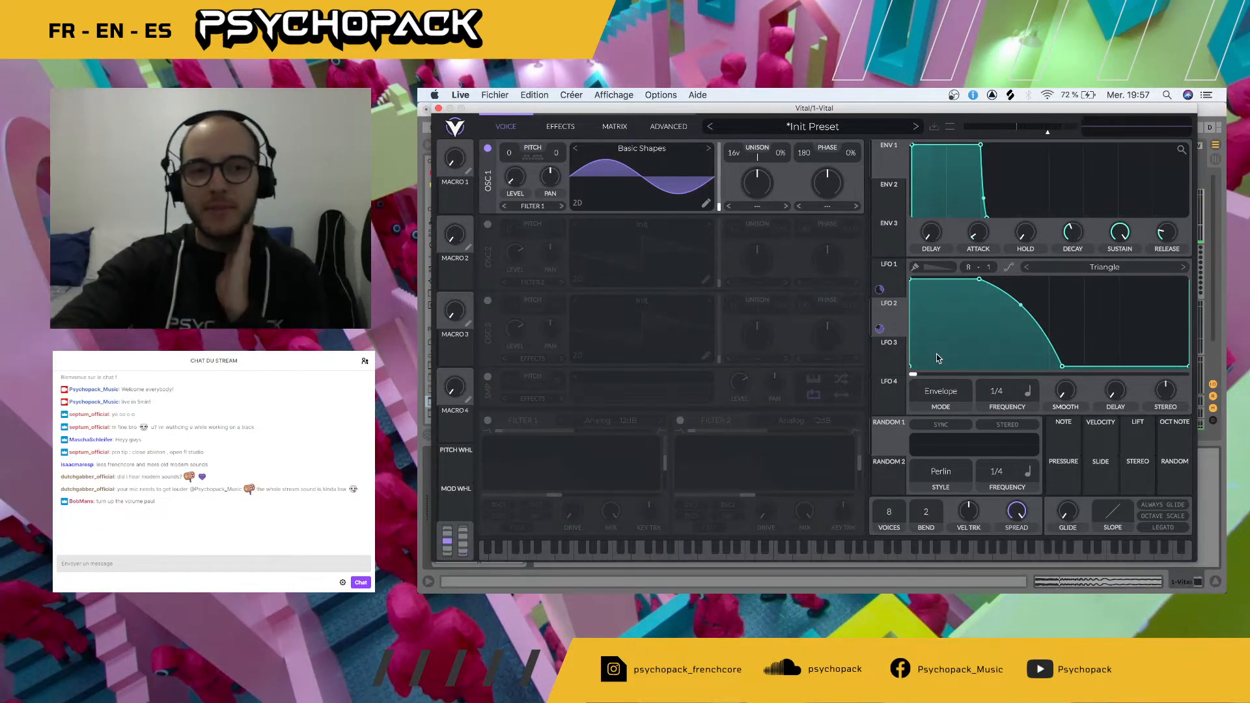
- Enable Filter 1 for OSC 1 and set its type to Analog B/P/N
click(488, 421)
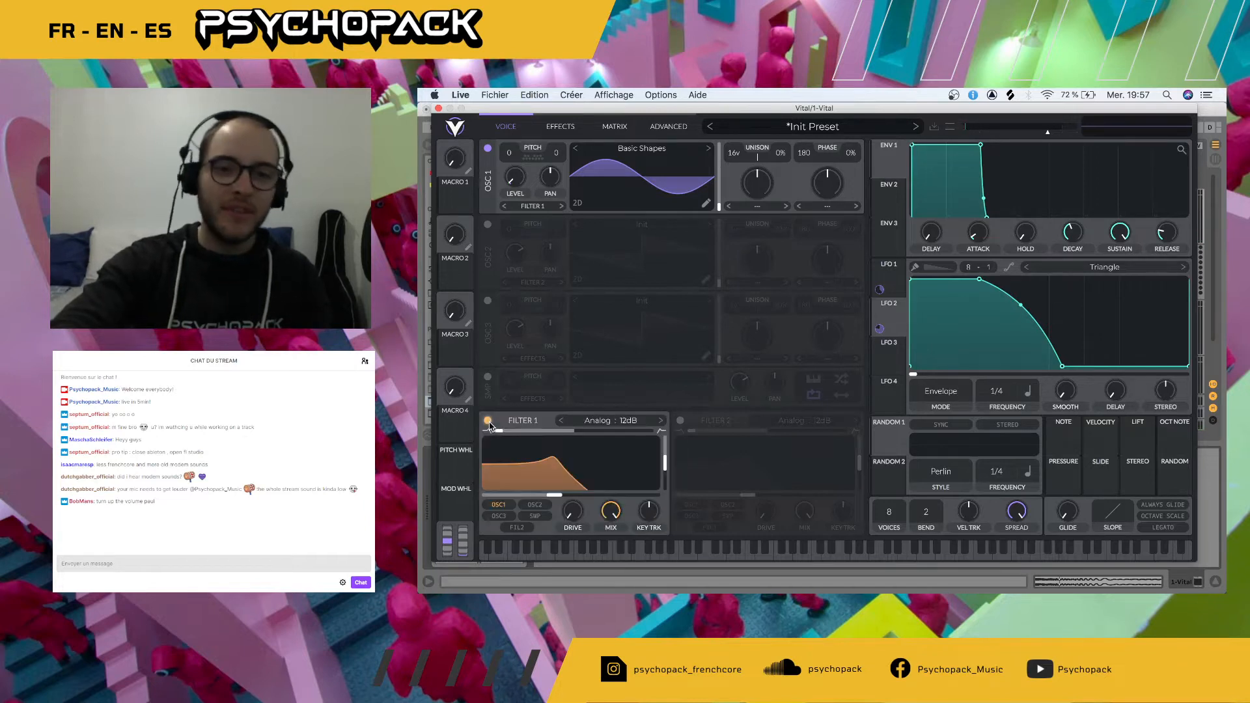
click(598, 423)
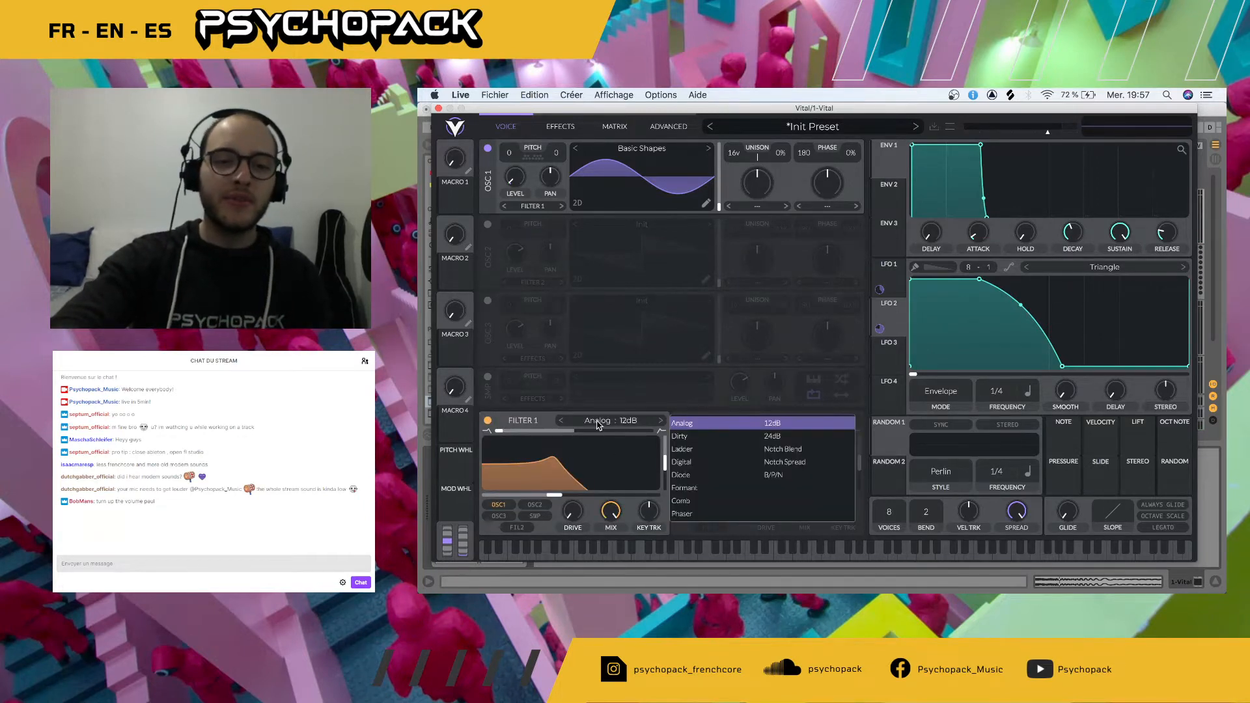
click(793, 475)
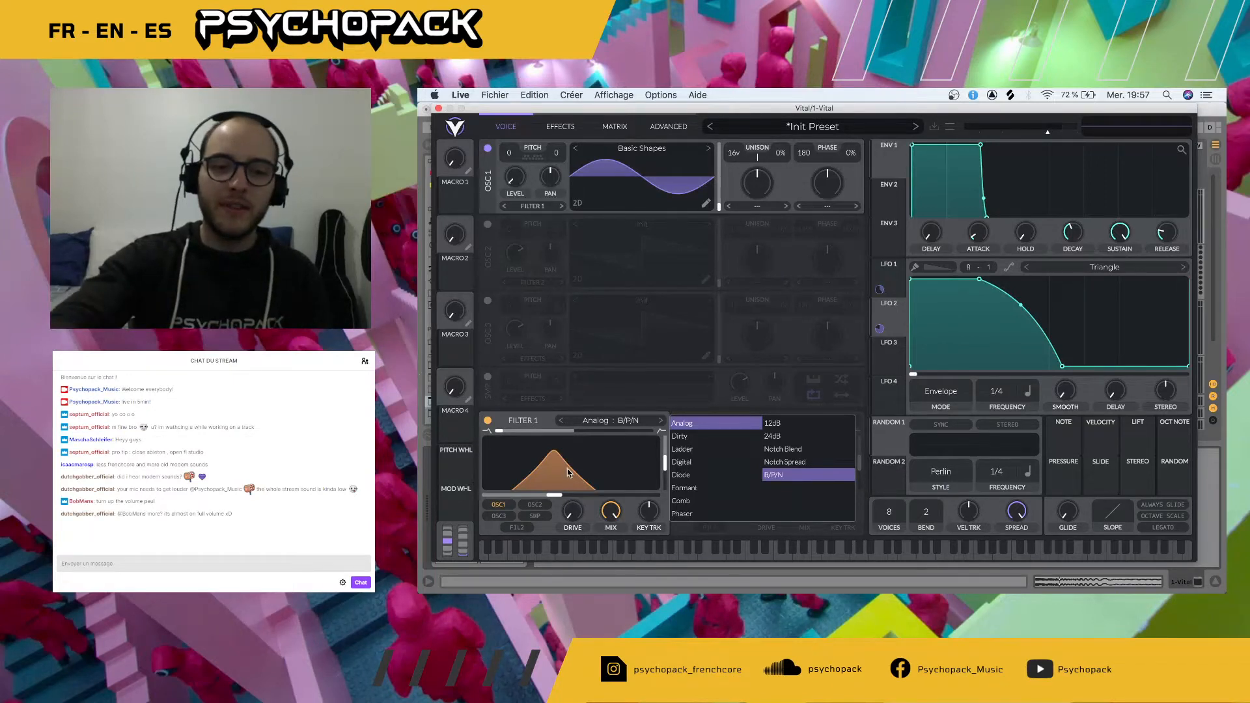
- Turn up Filter 1's drive and tune its cutoff toward about 497 Hz with a moderate resonance while playing the loop
key(g)
mouse_move(557, 495)
mouse_down()
mouse_move(610, 497)
mouse_move(540, 500)
mouse_move(561, 509)
mouse_up()
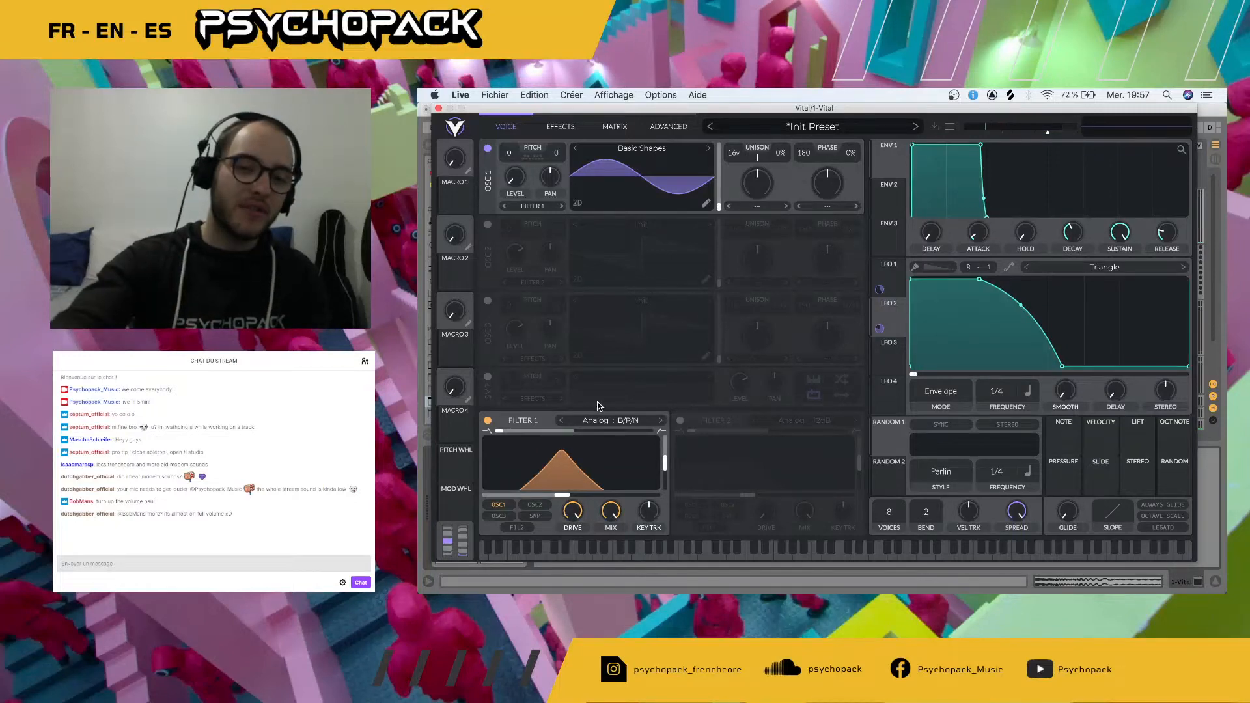
key(space)
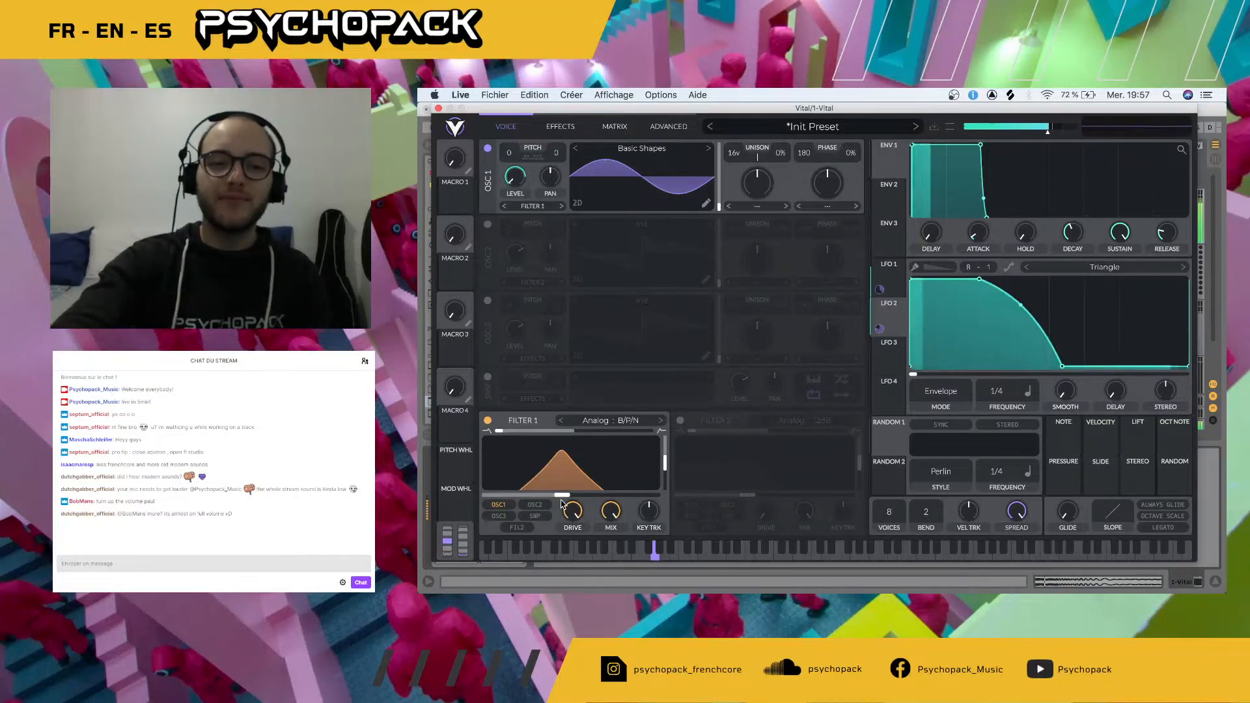
mouse_move(564, 500)
mouse_down()
mouse_move(595, 500)
mouse_move(524, 500)
mouse_move(565, 499)
mouse_up()
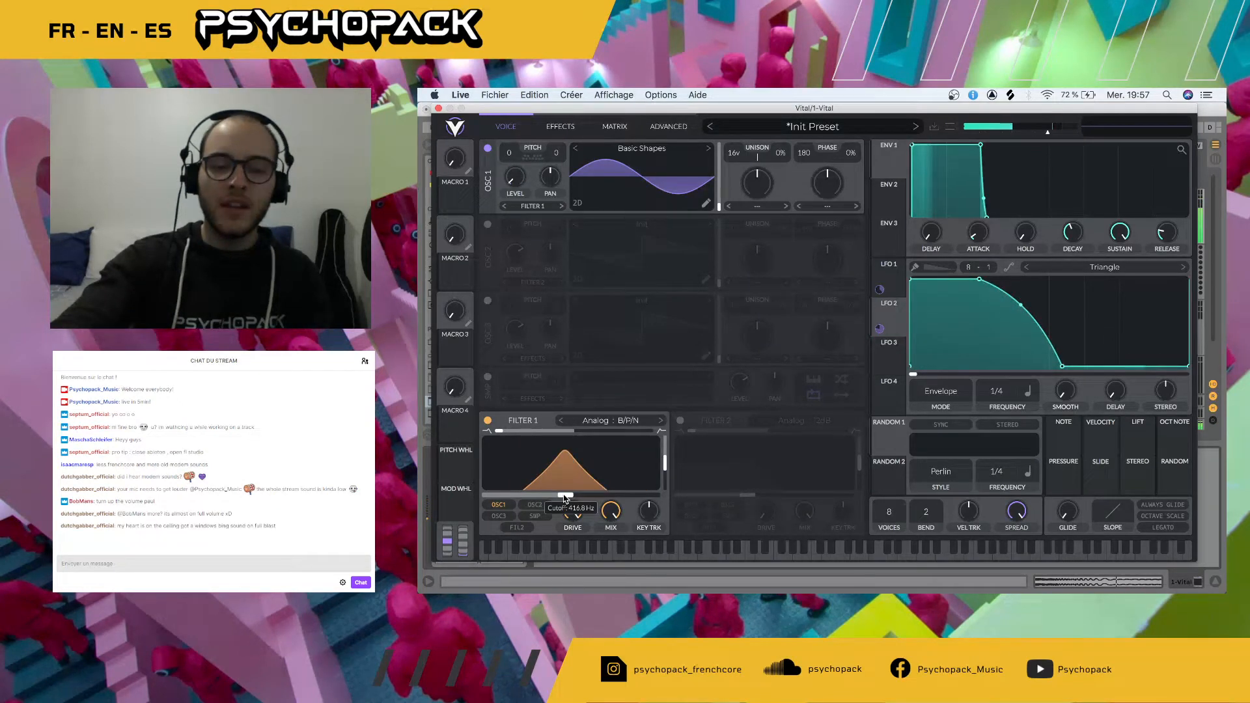
drag(664, 462, 665, 450)
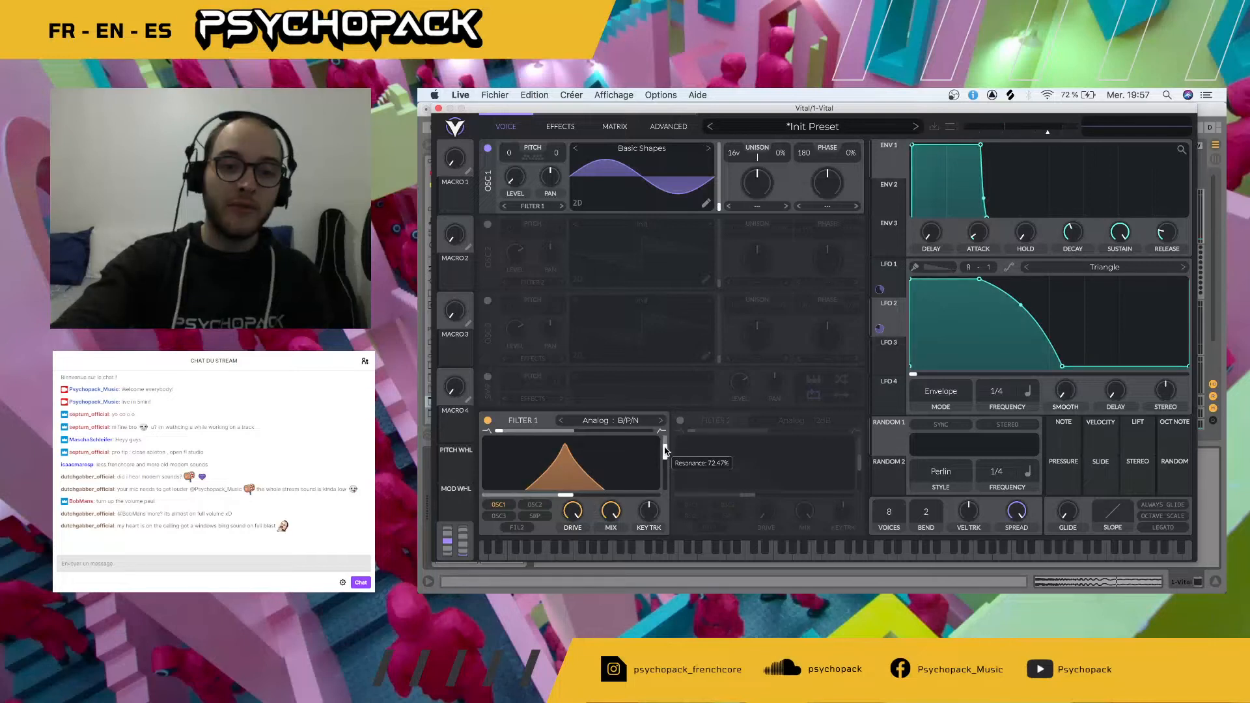
drag(565, 497, 519, 496)
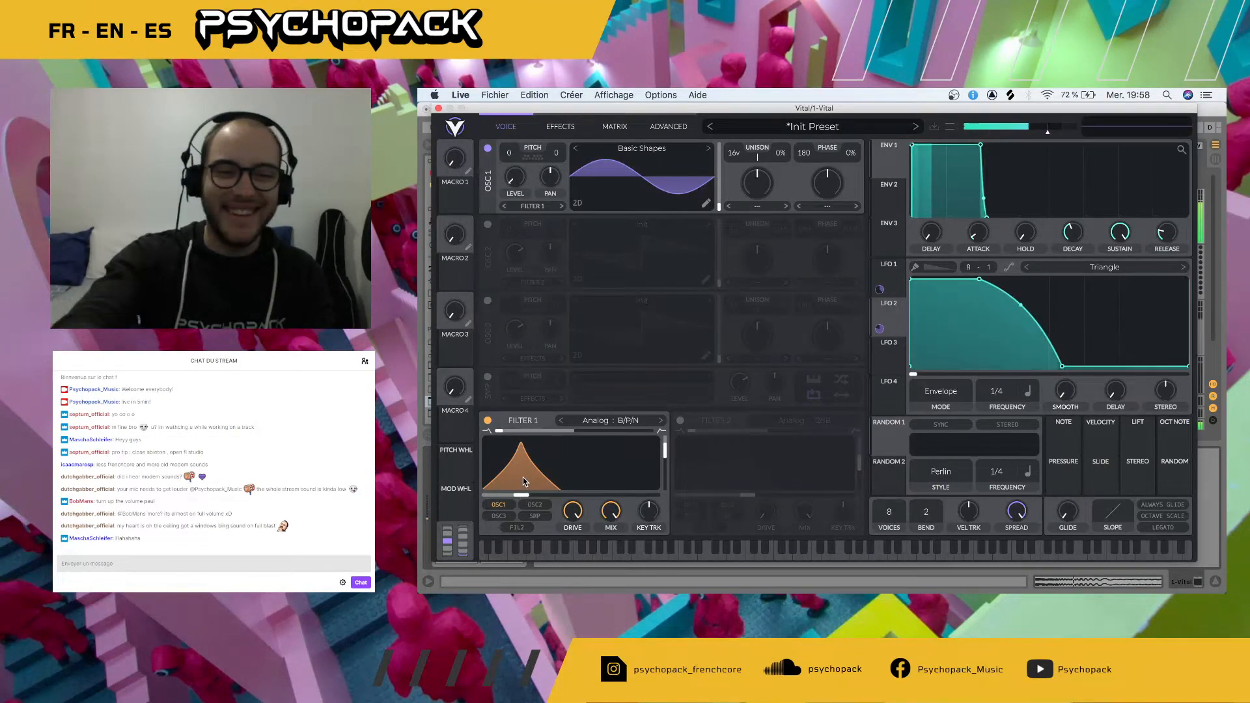
drag(522, 480, 573, 493)
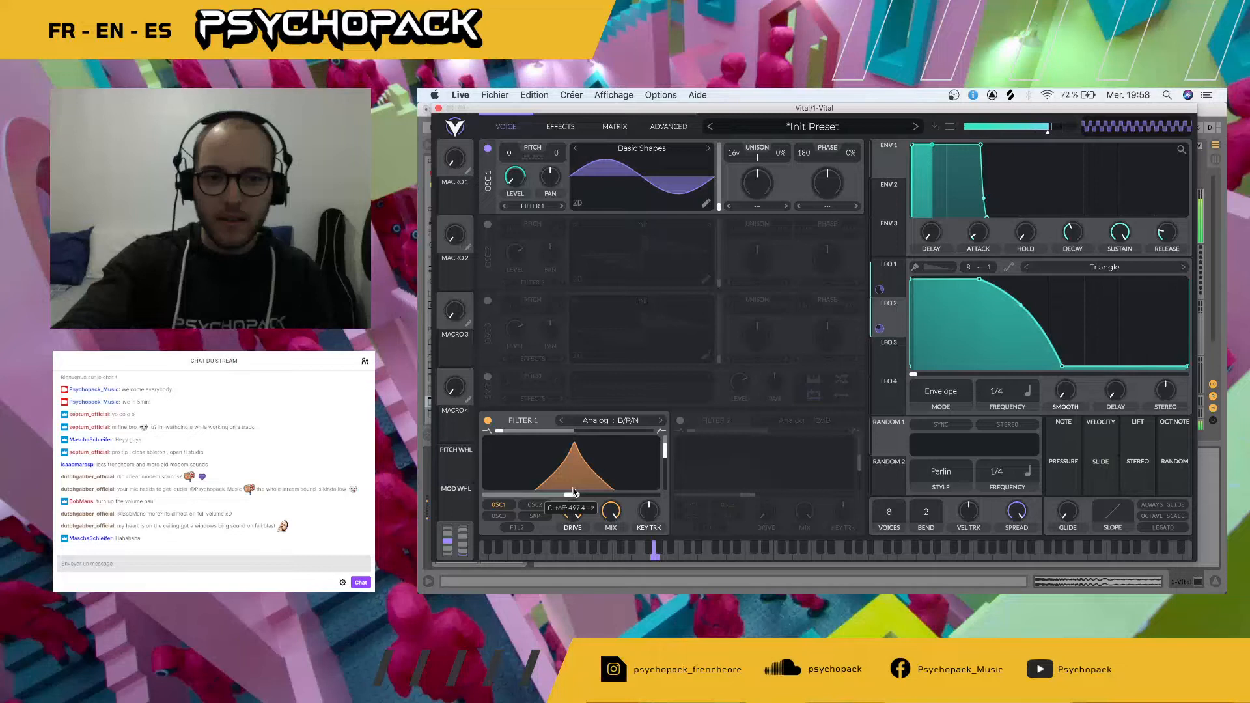
drag(665, 450, 667, 468)
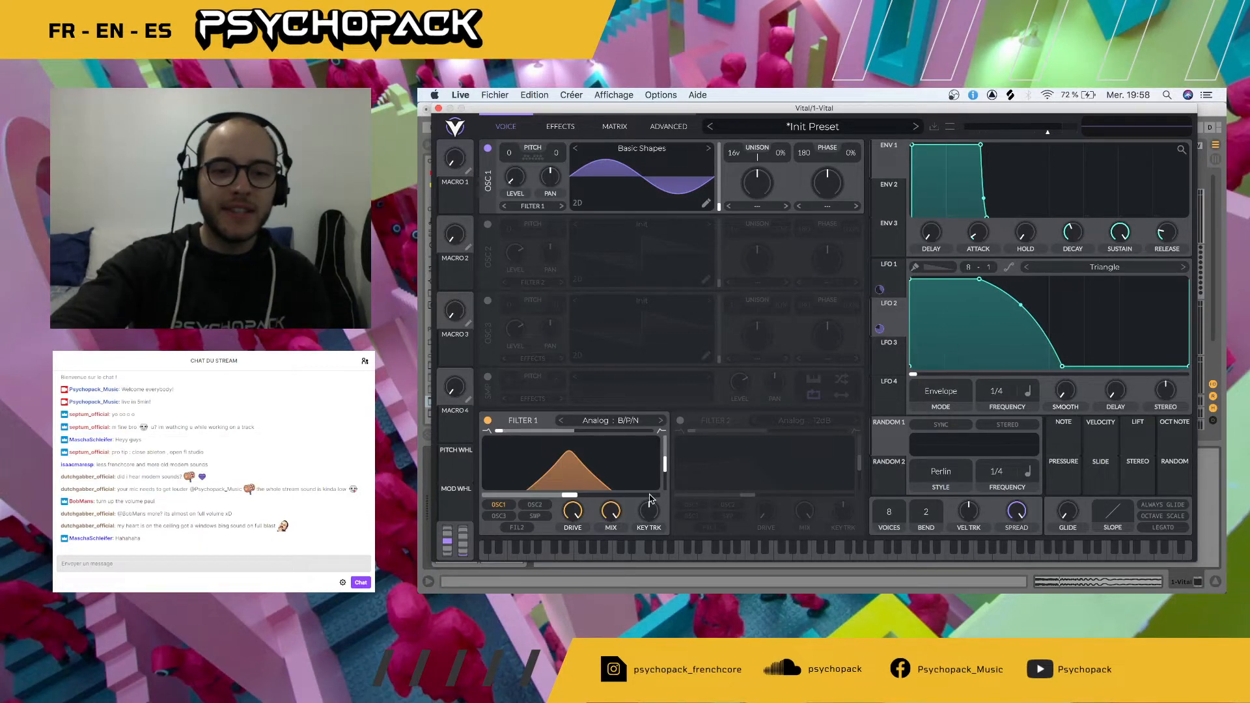
- Lower Filter 1's resonance and assign LFO 2 to modulate it, readjusting the base resonance and cutoff by ear
drag(665, 468, 667, 526)
drag(880, 329, 665, 487)
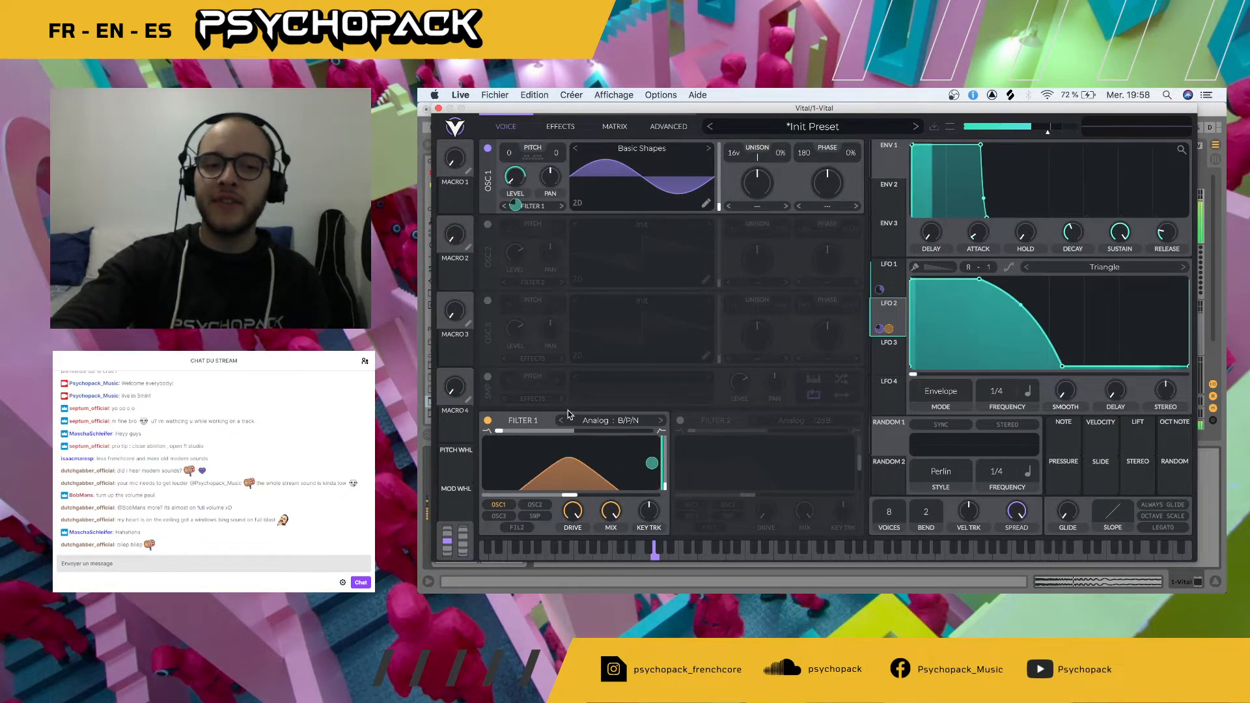
drag(664, 481, 664, 456)
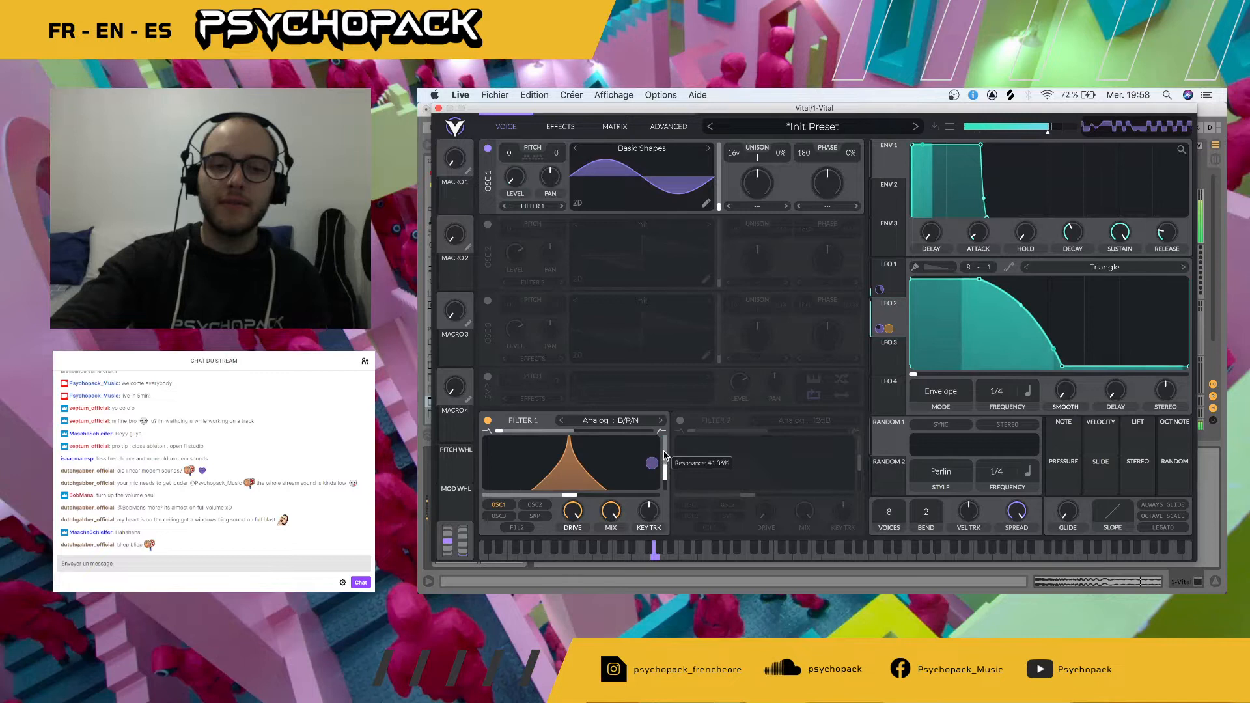
drag(565, 499, 652, 489)
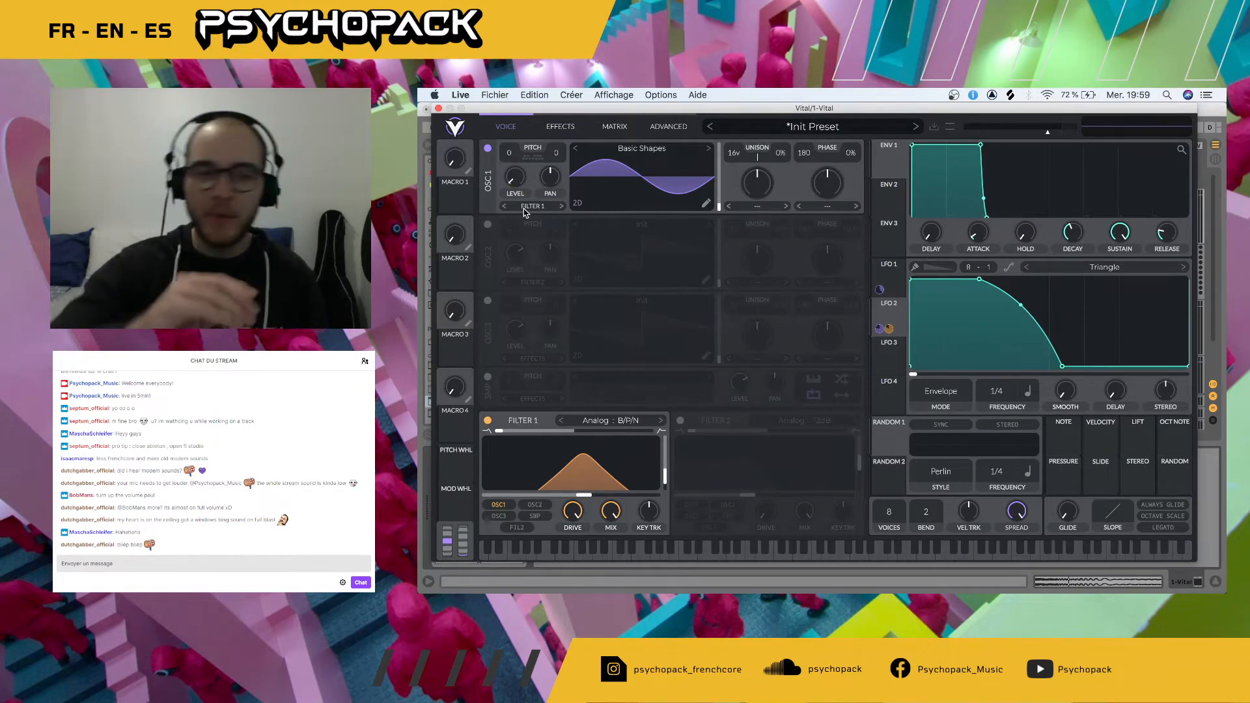
- Disable OSC 1 and enable OSC 2, keeping its Init wavetable
click(487, 150)
click(487, 228)
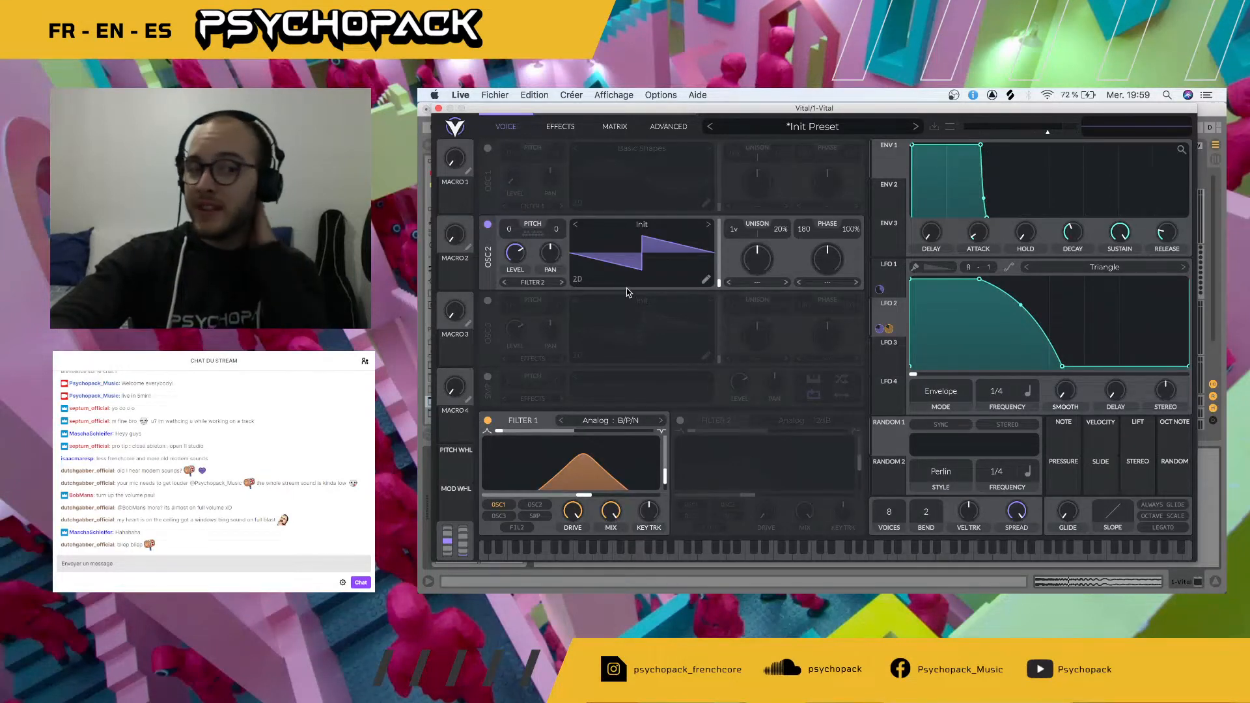
click(675, 229)
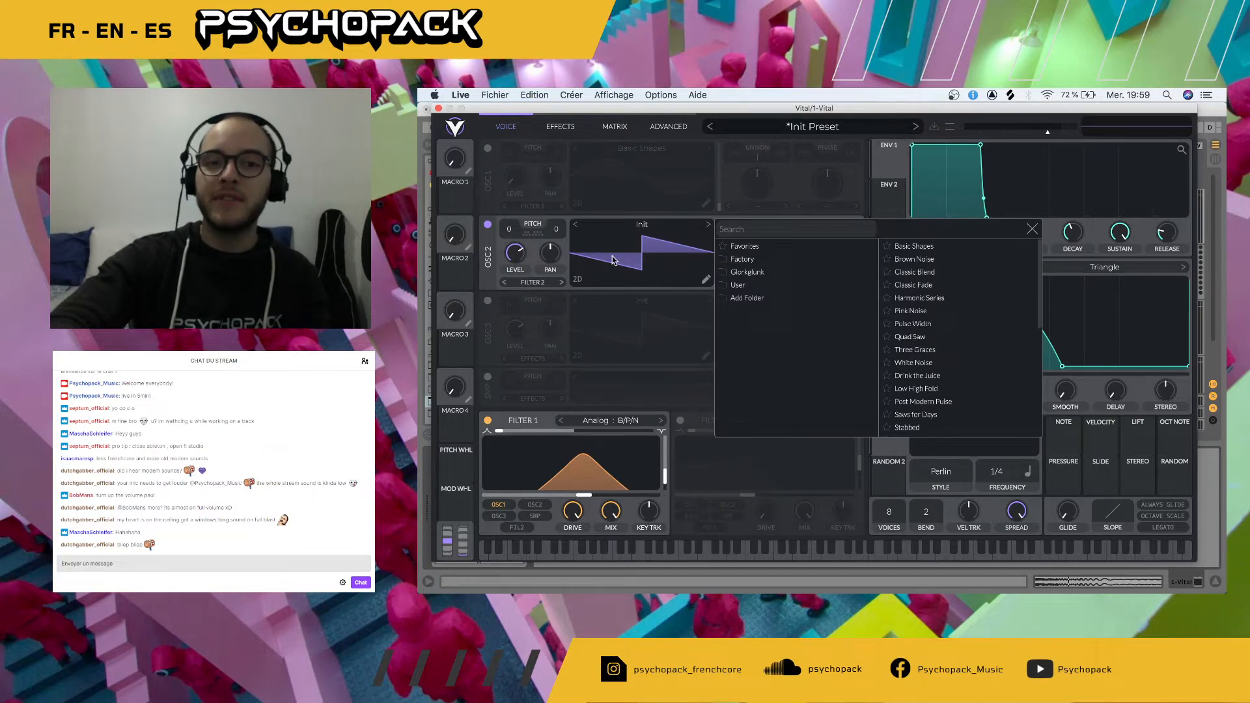
click(643, 259)
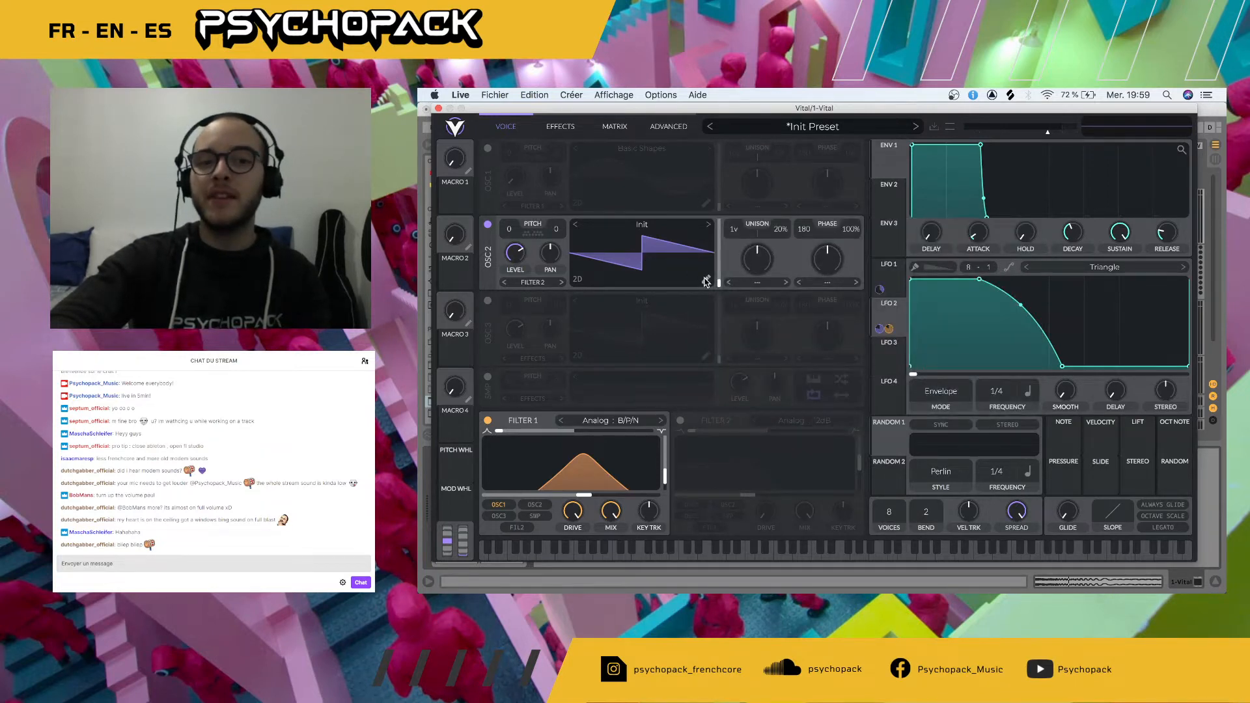
- Redraw the harmonics and phases of OSC 2's Init wavetable in the wavetable editor and randomize the harmonic amplitudes
click(705, 279)
mouse_move(645, 322)
mouse_down()
mouse_move(711, 317)
mouse_move(558, 361)
mouse_move(466, 280)
mouse_move(472, 345)
mouse_up()
mouse_move(852, 398)
mouse_down()
mouse_move(889, 437)
mouse_move(999, 364)
mouse_move(1131, 368)
mouse_move(1138, 405)
mouse_move(856, 335)
mouse_move(781, 341)
mouse_move(884, 339)
mouse_up()
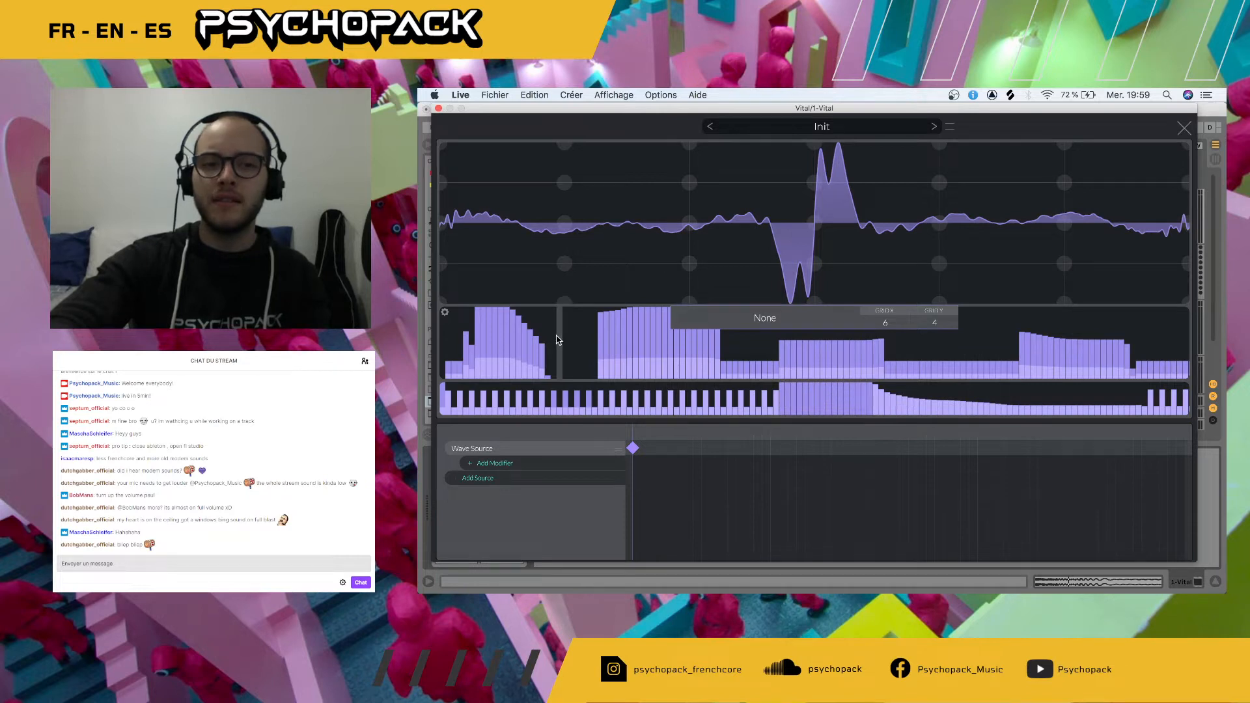
right_click(557, 338)
click(589, 410)
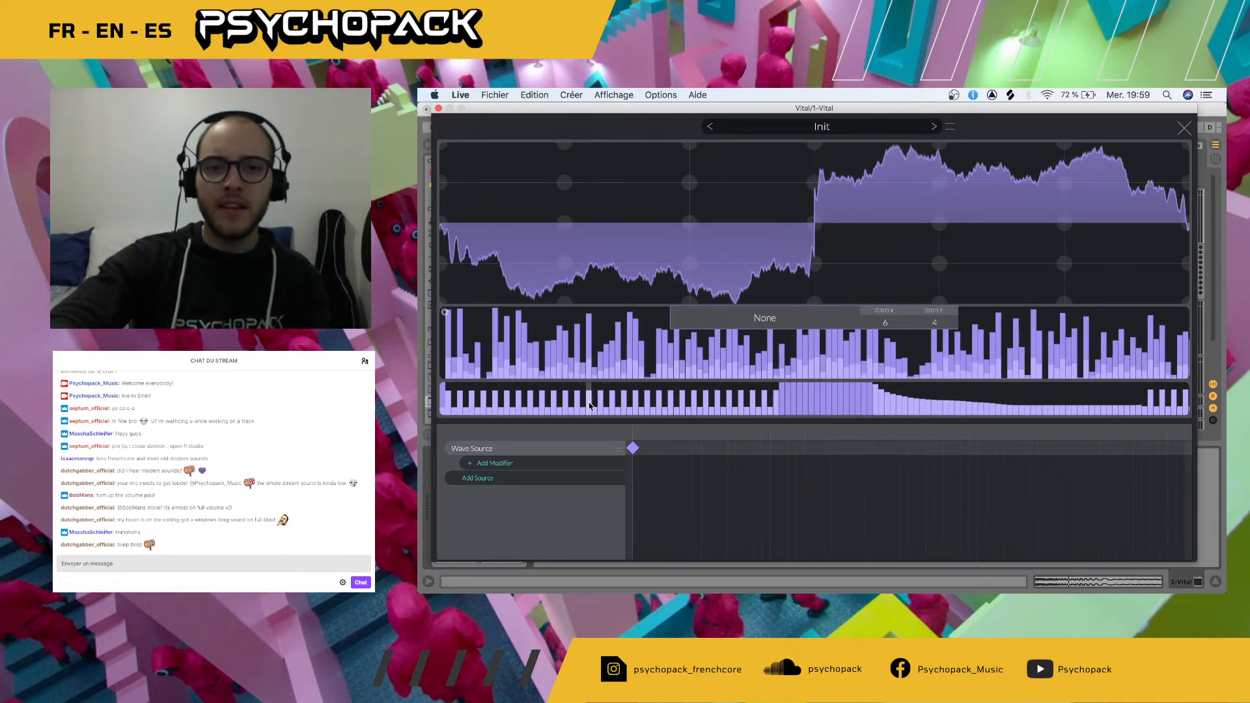
click(1185, 131)
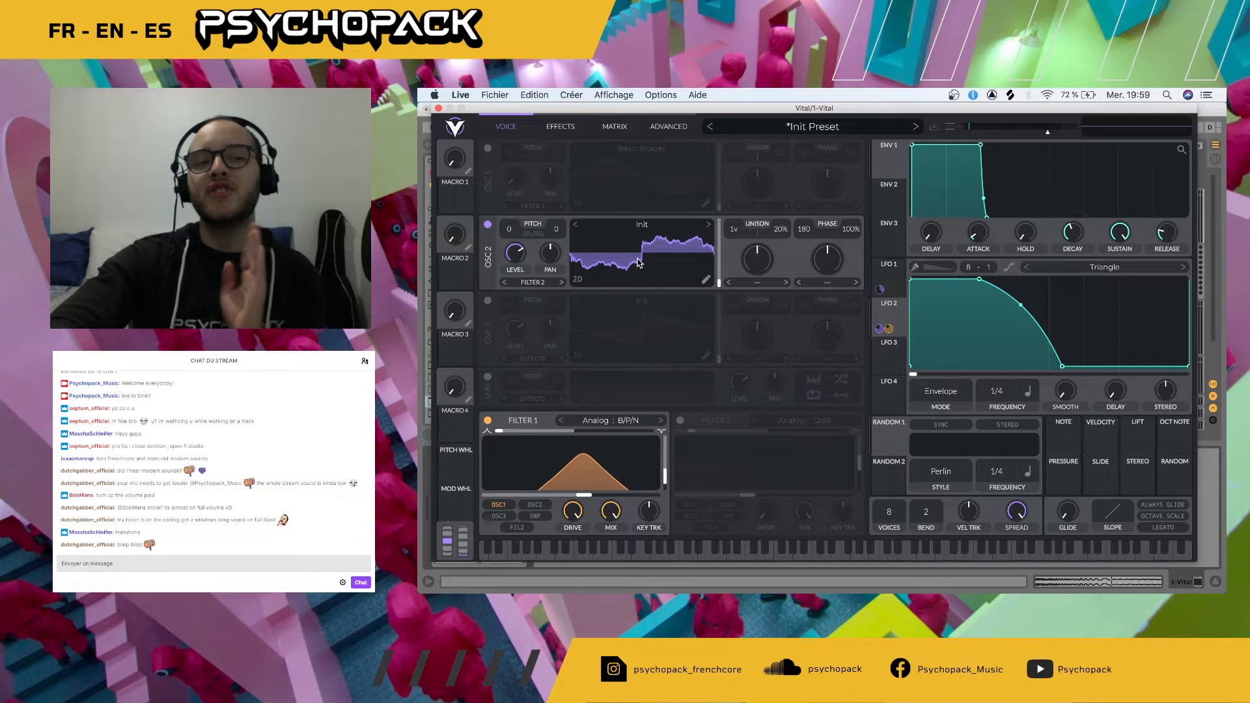
click(612, 127)
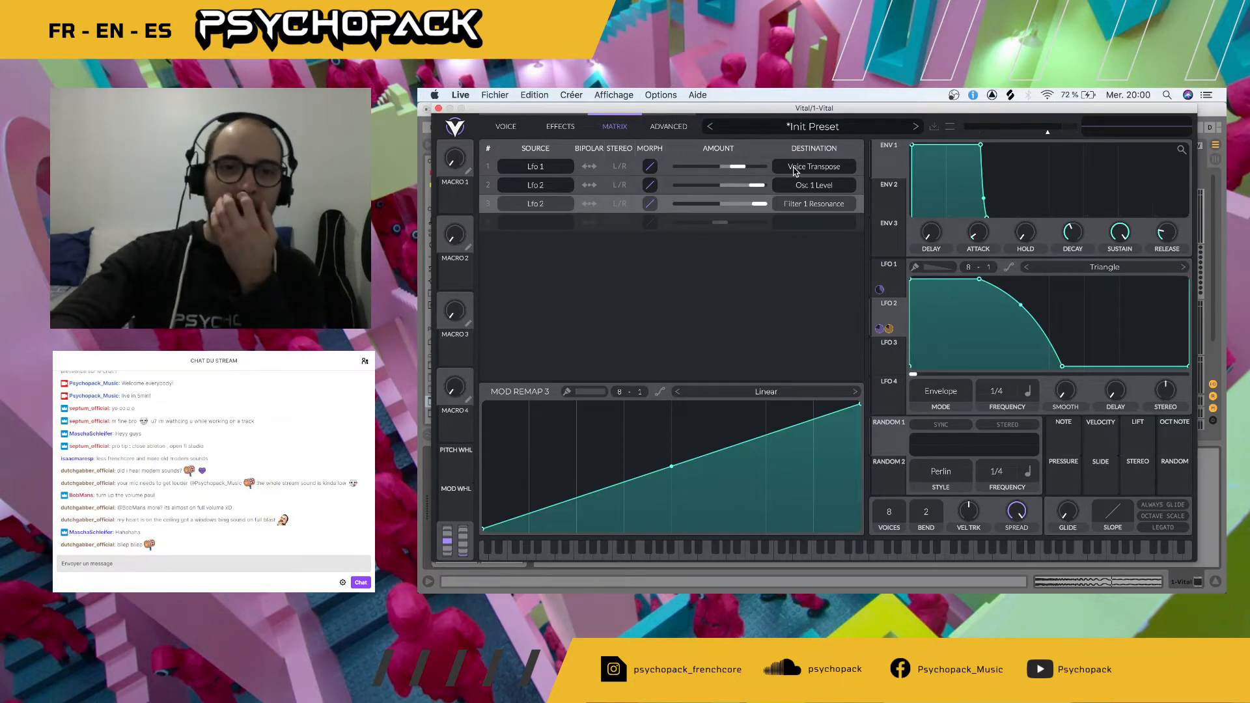
click(558, 126)
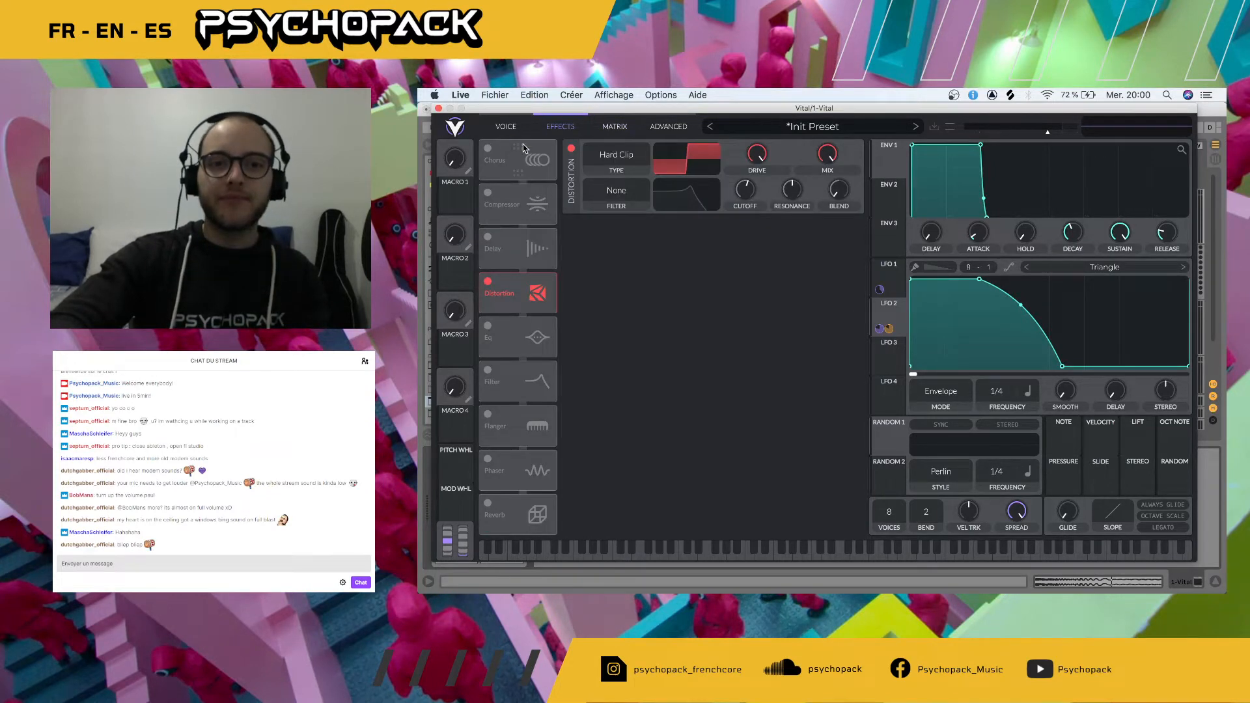
click(506, 126)
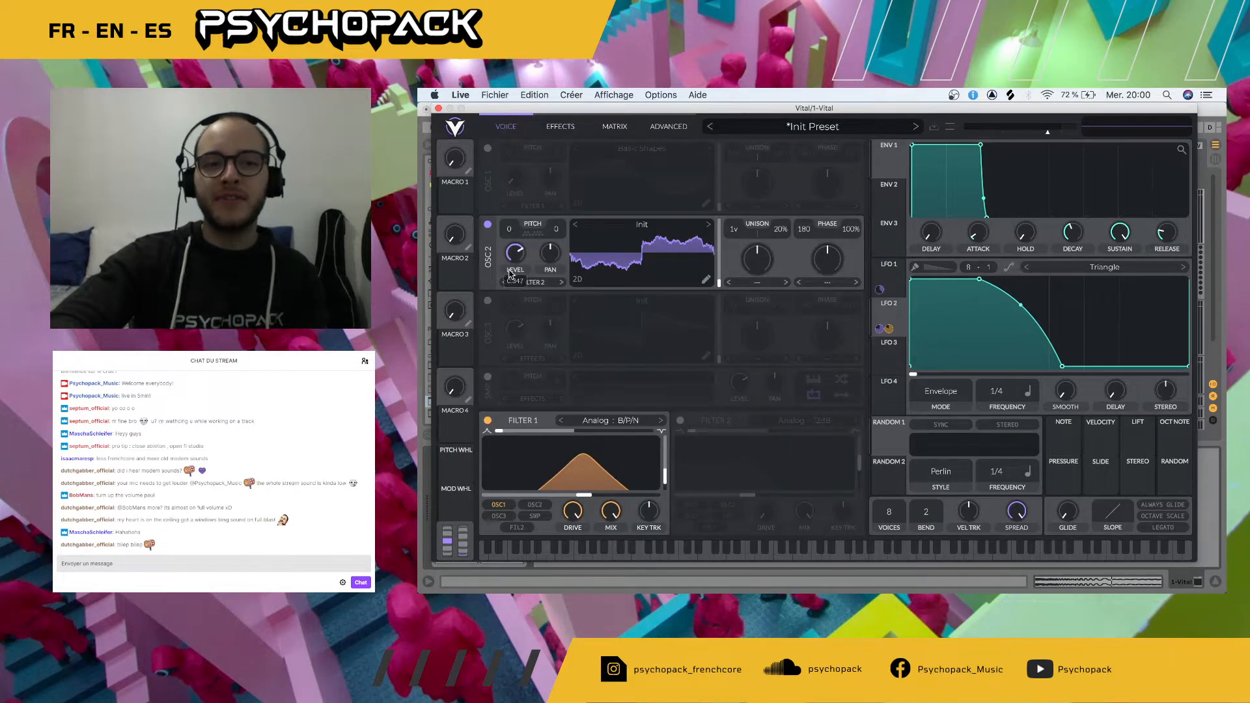
- Shape LFO 3 as a curved rise held at maximum and assign it to modulate OSC 2's turned-down level
click(892, 360)
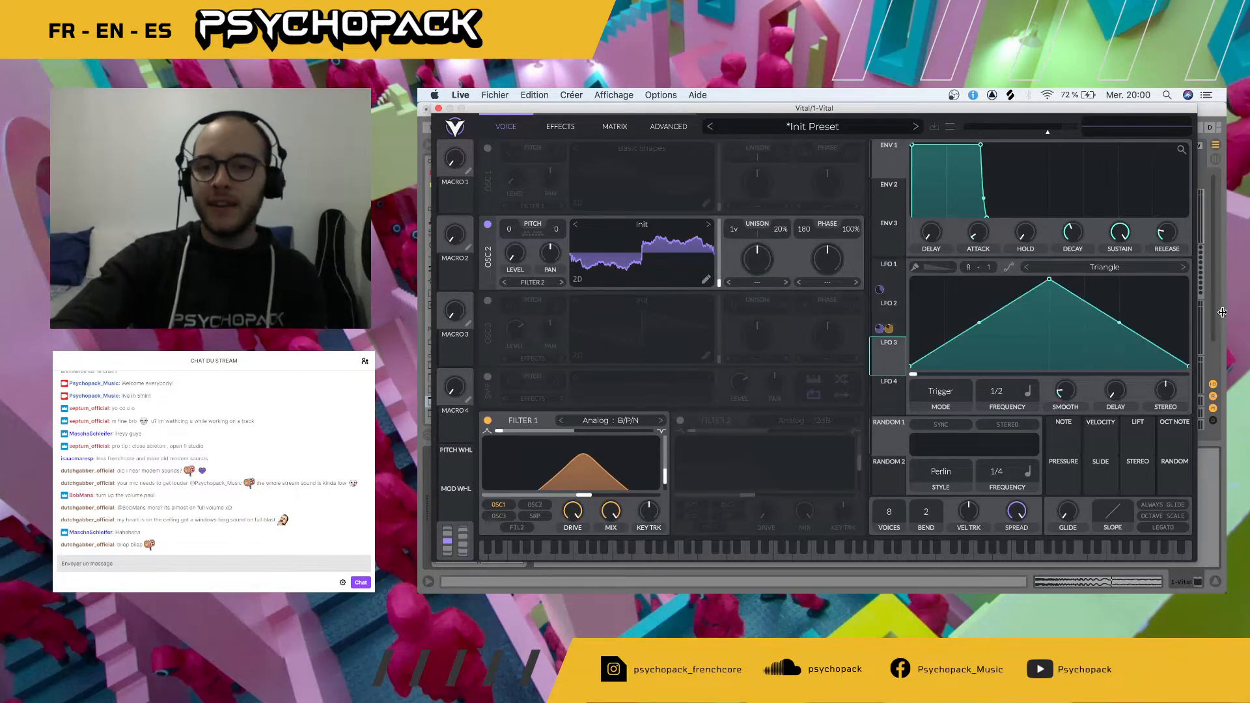
drag(1144, 313, 1170, 239)
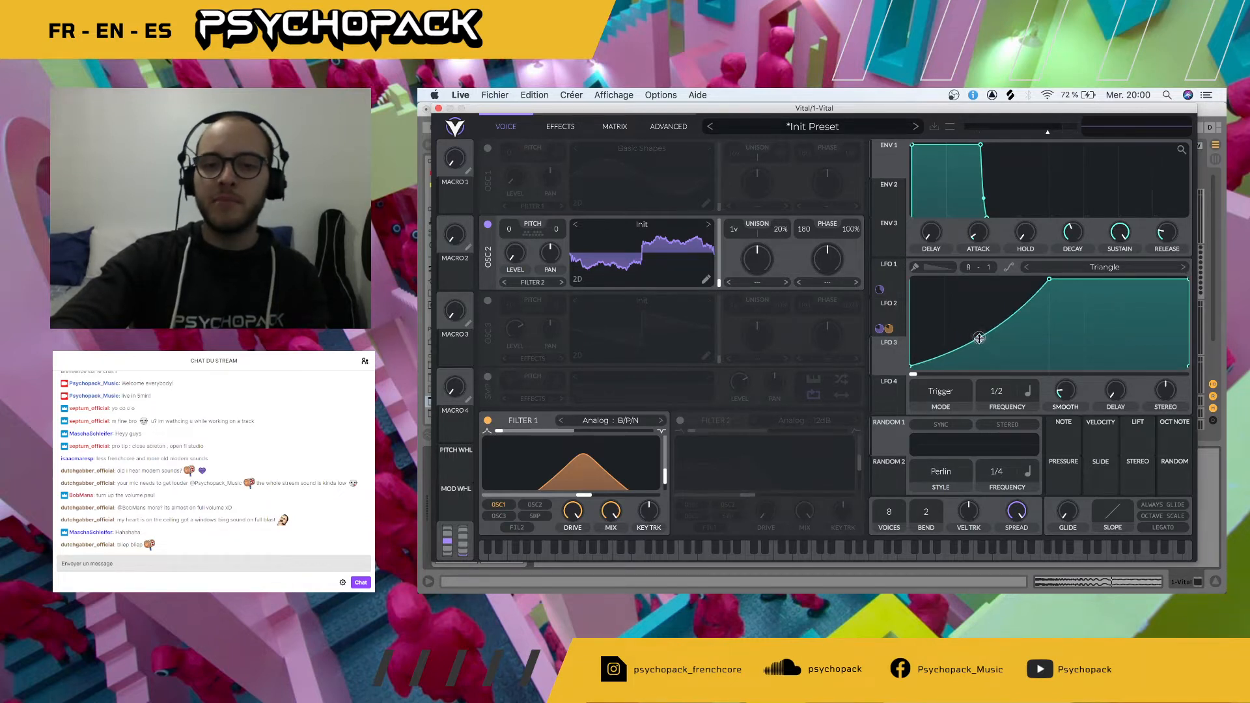
drag(880, 358, 765, 333)
drag(510, 270, 512, 271)
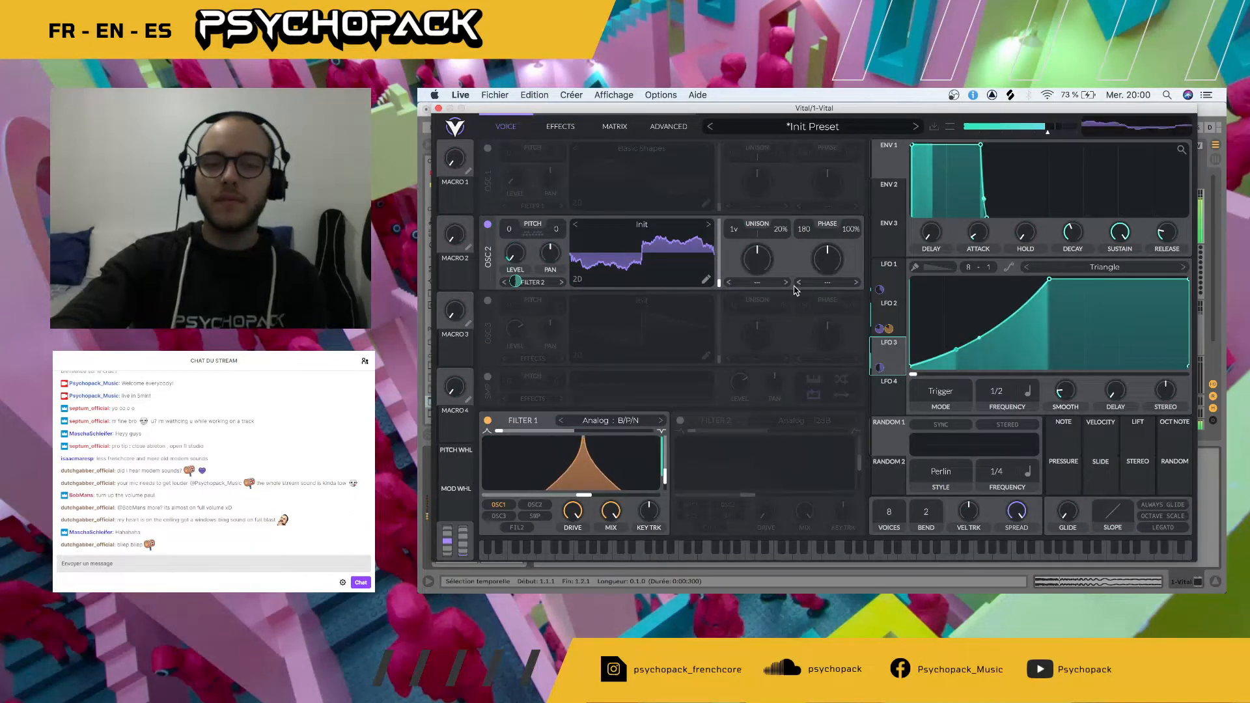
- Set OSC 2's phase randomization to 0% and its unison to 16 voices with 0% detune
drag(850, 236, 851, 392)
drag(740, 231, 733, 164)
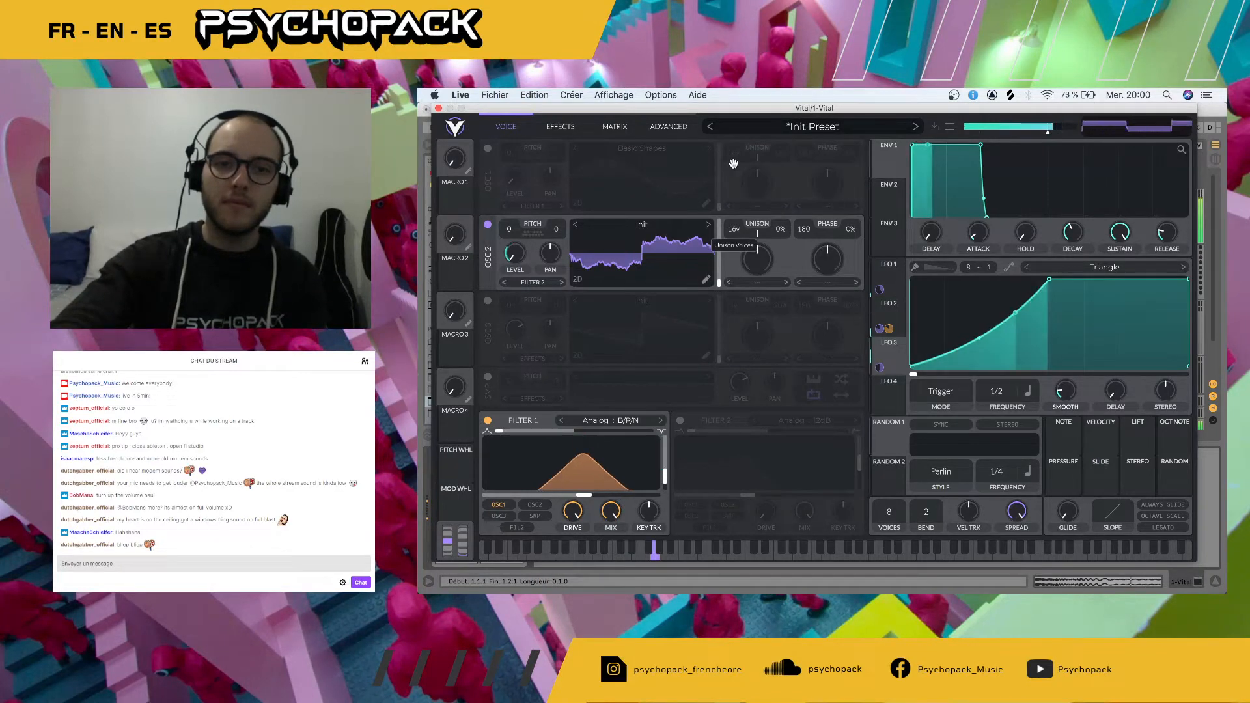
key(space)
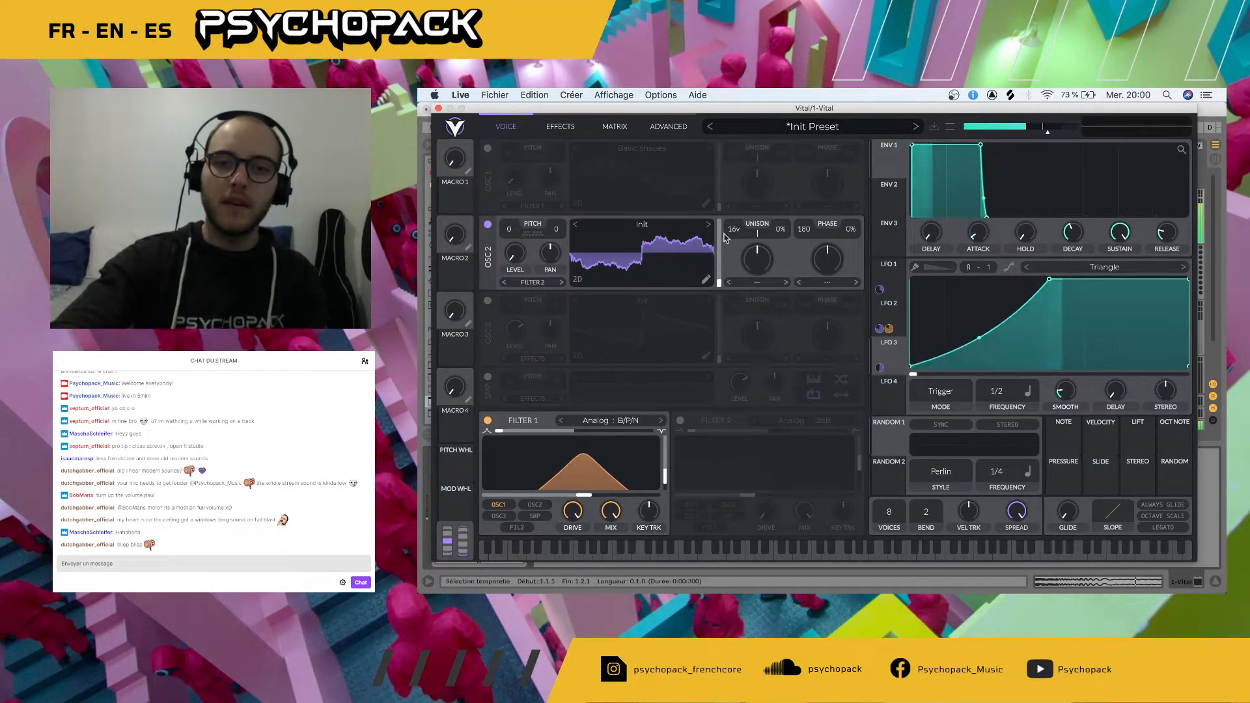
- Audition the Shepard Tone and Time Skew spectral morphs on OSC 2 with different morph amounts
click(766, 284)
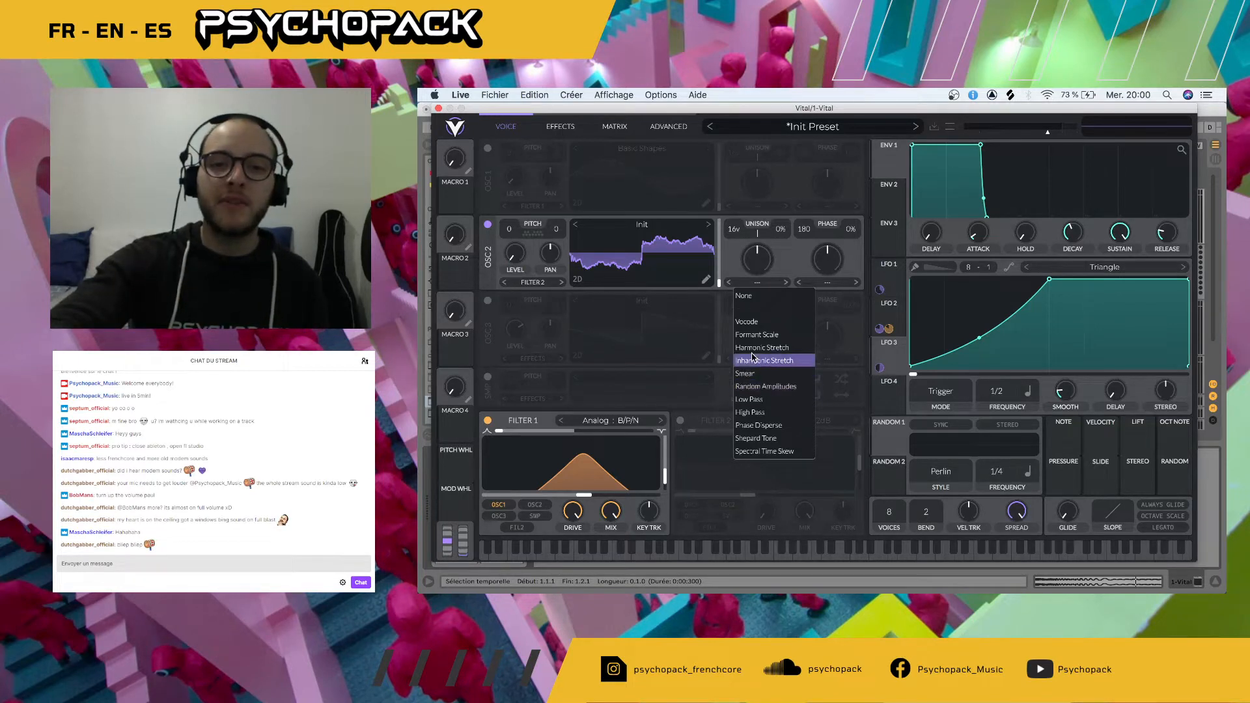
click(770, 435)
drag(750, 245, 731, 279)
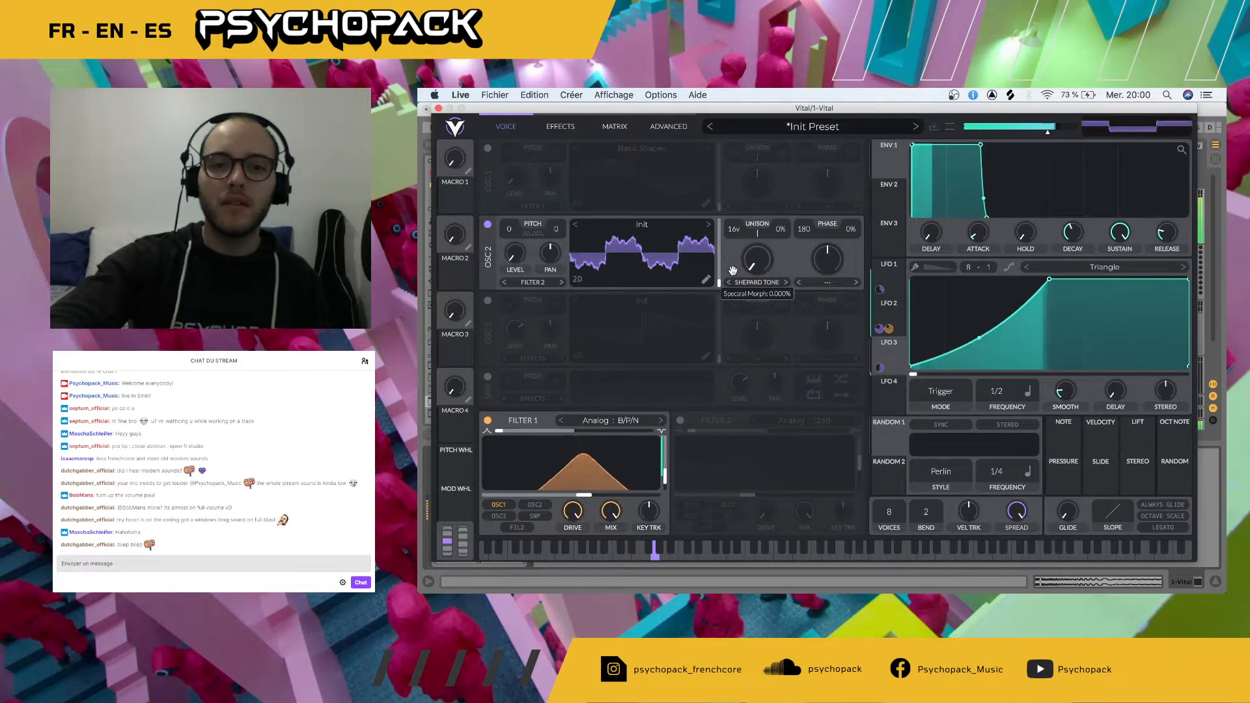
click(786, 283)
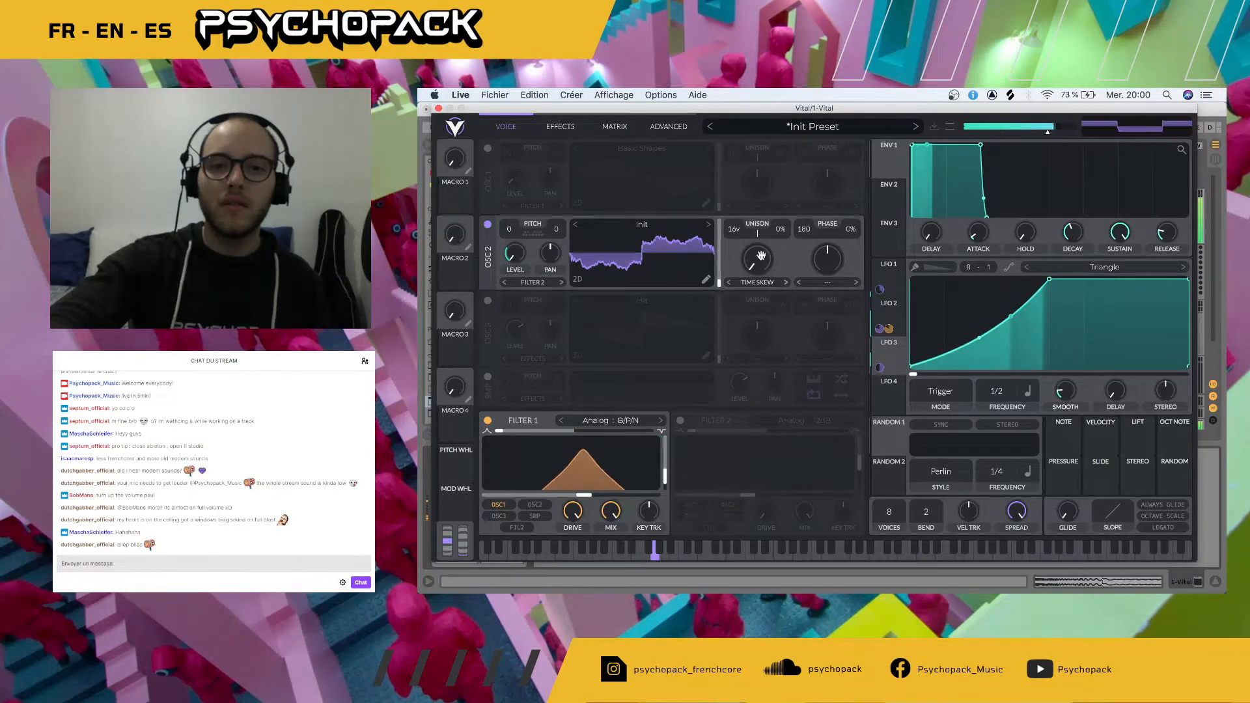
click(786, 283)
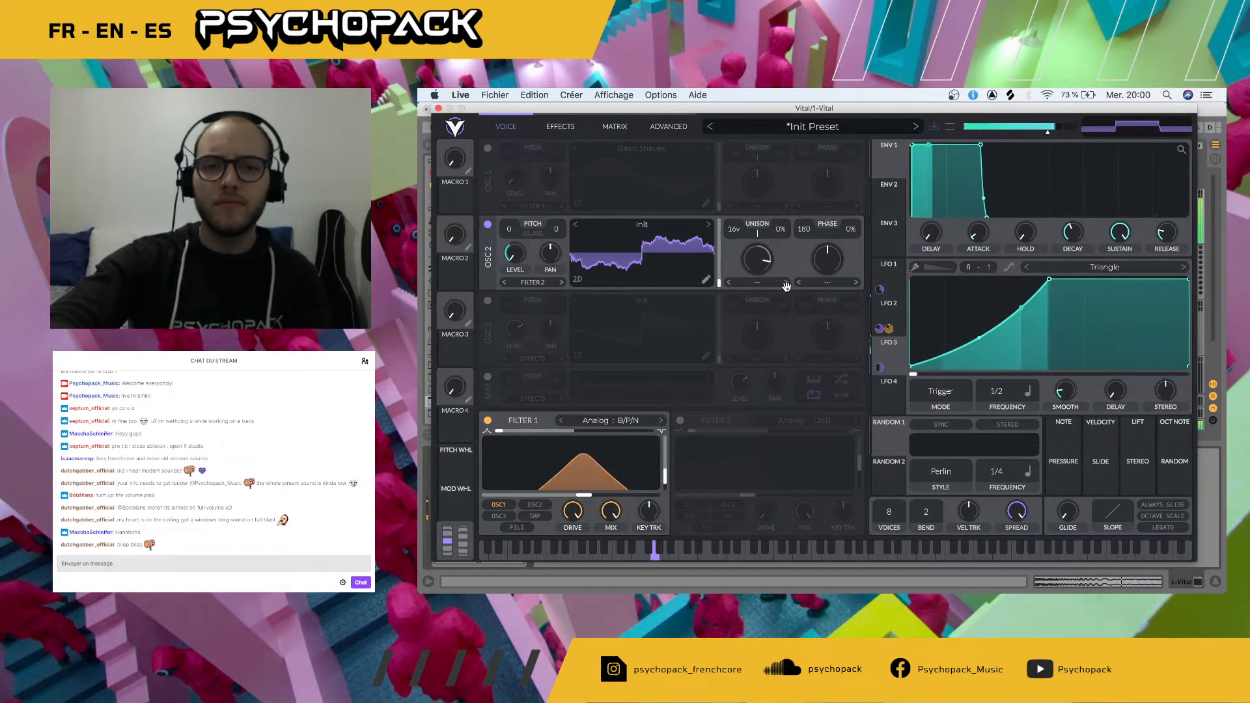
- Try the Vocode, Formant Scale and Smear spectral morphs on OSC 2, varying the morph amount
click(786, 282)
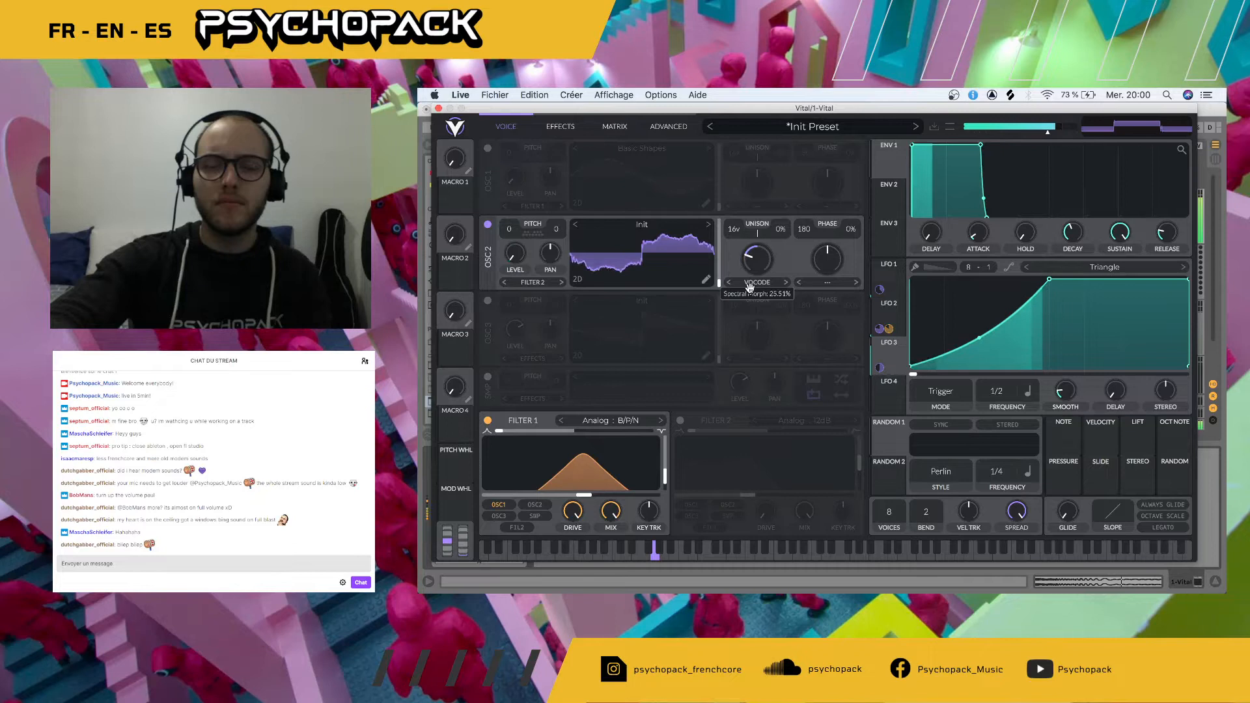
mouse_move(747, 303)
mouse_down()
mouse_move(747, 202)
mouse_move(776, 304)
mouse_move(758, 225)
mouse_move(745, 312)
mouse_up()
click(786, 284)
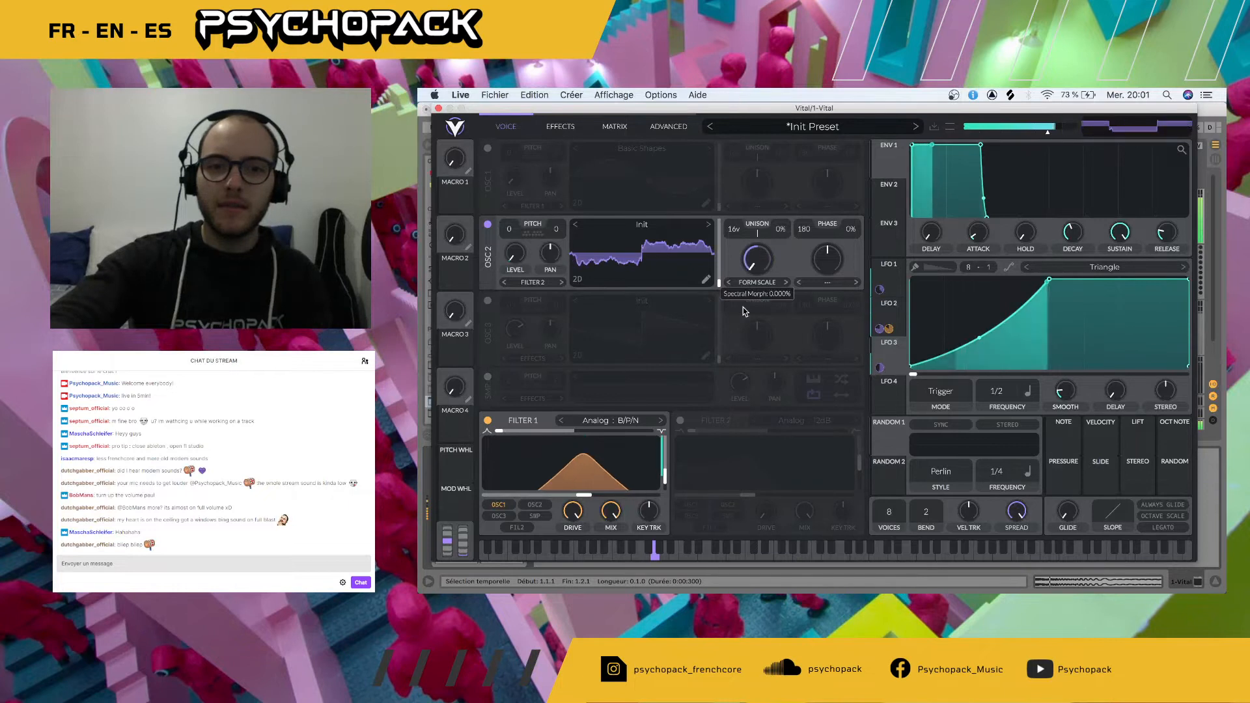
click(786, 283)
click(786, 283)
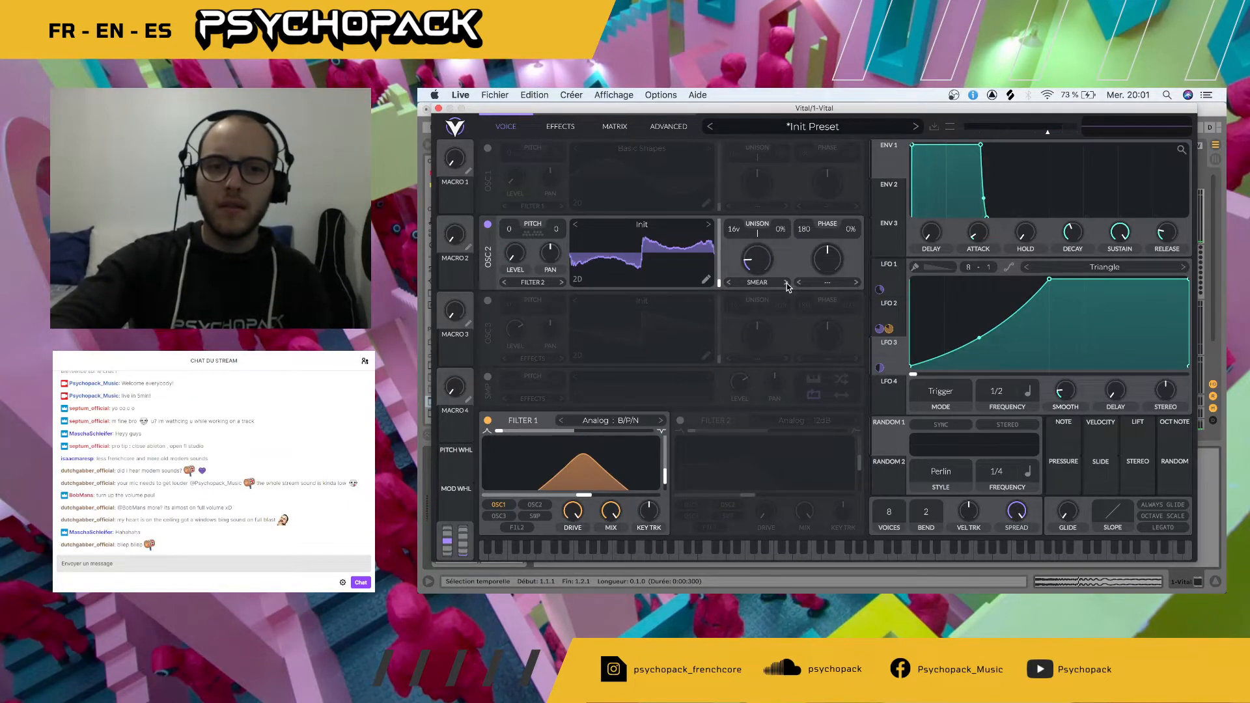
mouse_move(756, 261)
mouse_down()
mouse_move(758, 241)
mouse_move(759, 269)
mouse_up()
- Set OSC 2's spectral morph to Phase Disperse and adjust its amount by ear
click(781, 283)
click(784, 284)
click(784, 283)
click(784, 283)
click(783, 283)
mouse_move(757, 258)
mouse_down()
mouse_move(758, 231)
mouse_move(753, 251)
mouse_up()
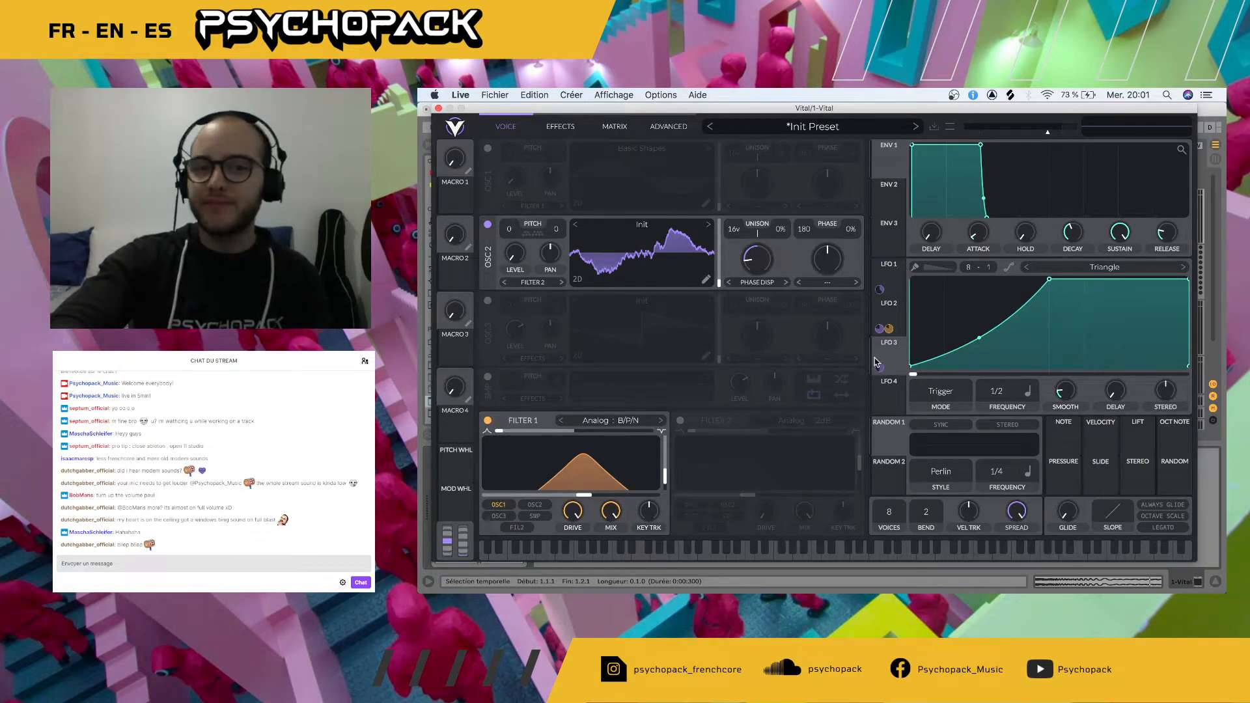
- Re-enable OSC 1 and enable the Multiband Compressor placed after the Distortion, adjusting its low-band gain
click(488, 149)
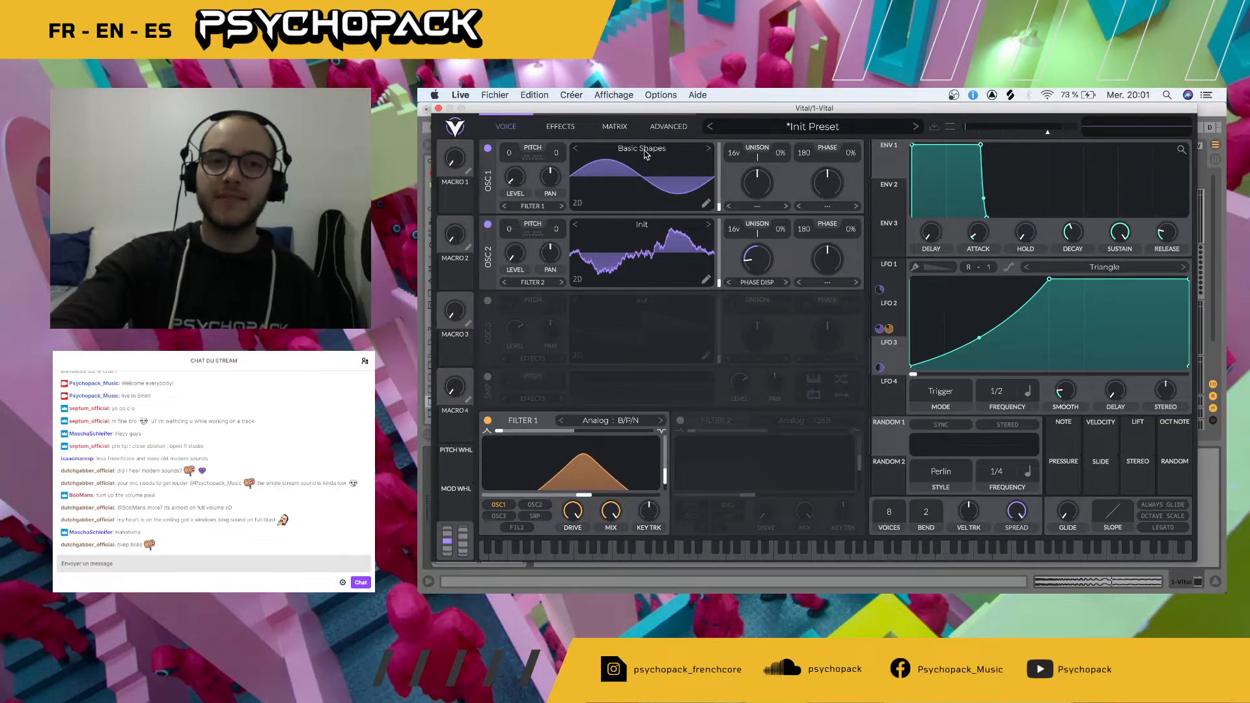
click(561, 127)
drag(502, 205, 480, 286)
click(487, 283)
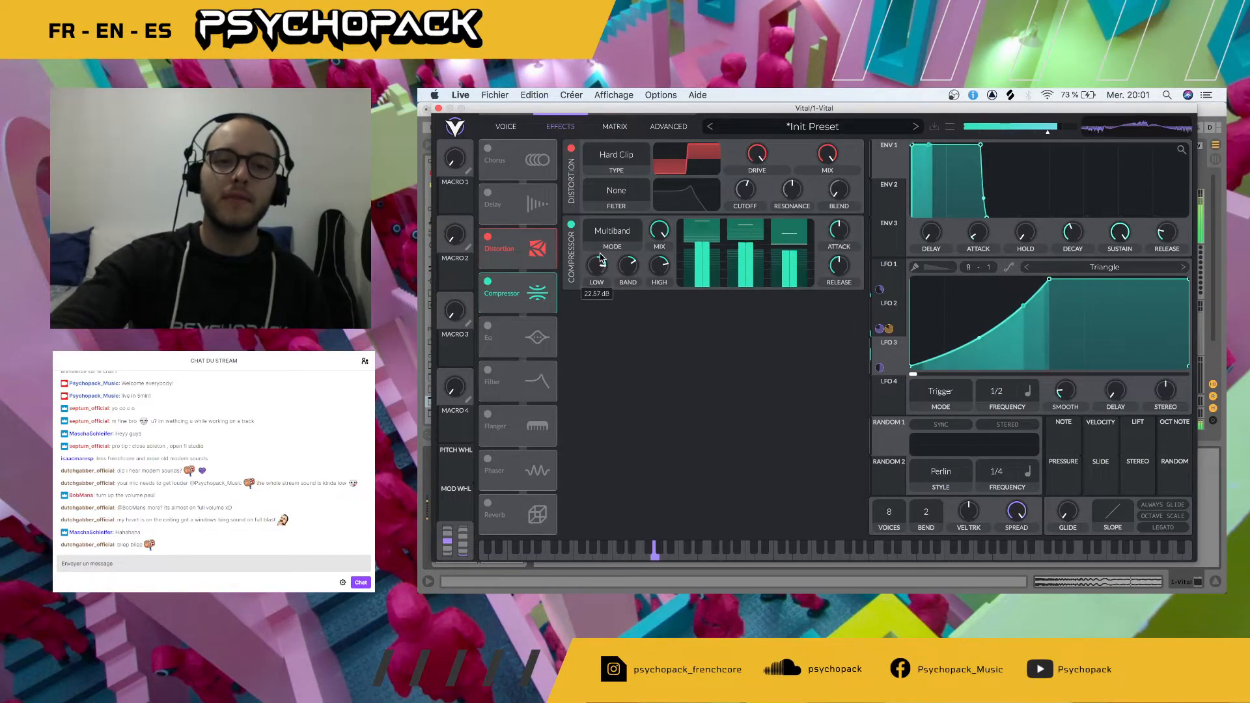
drag(599, 267, 601, 257)
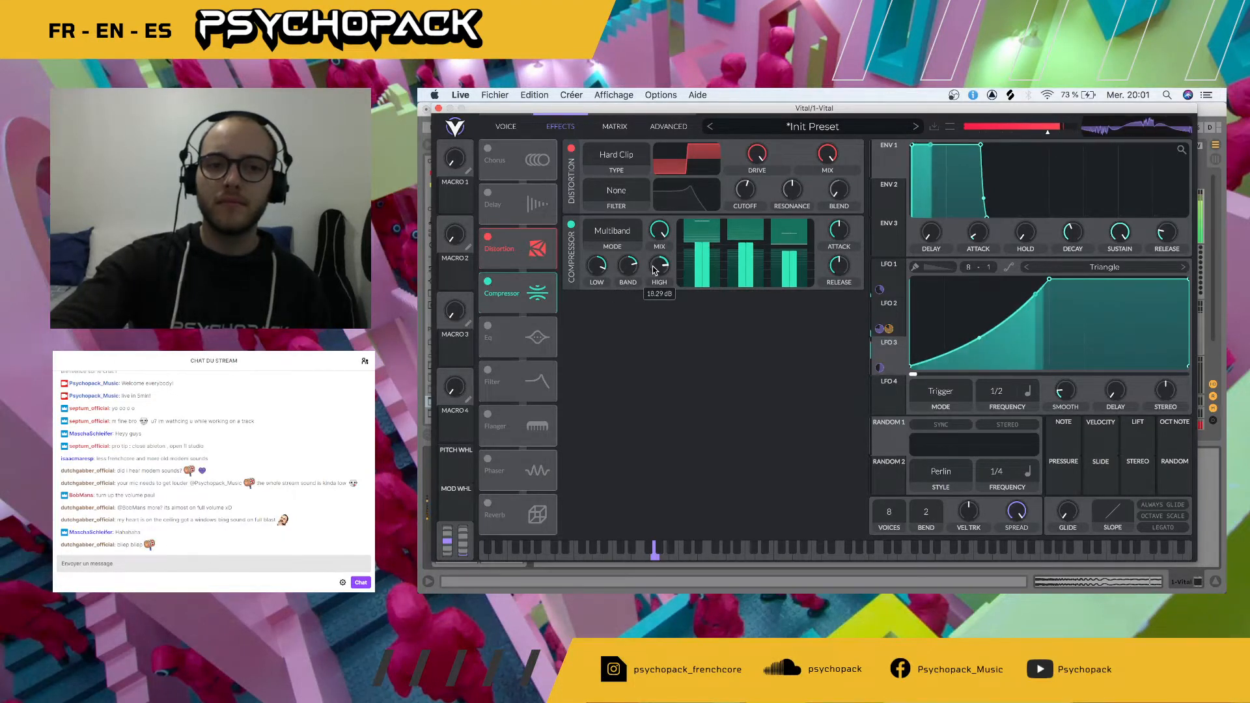
- Lower Filter 1's Mix to about 3% and modulate it with LFO 2
click(506, 128)
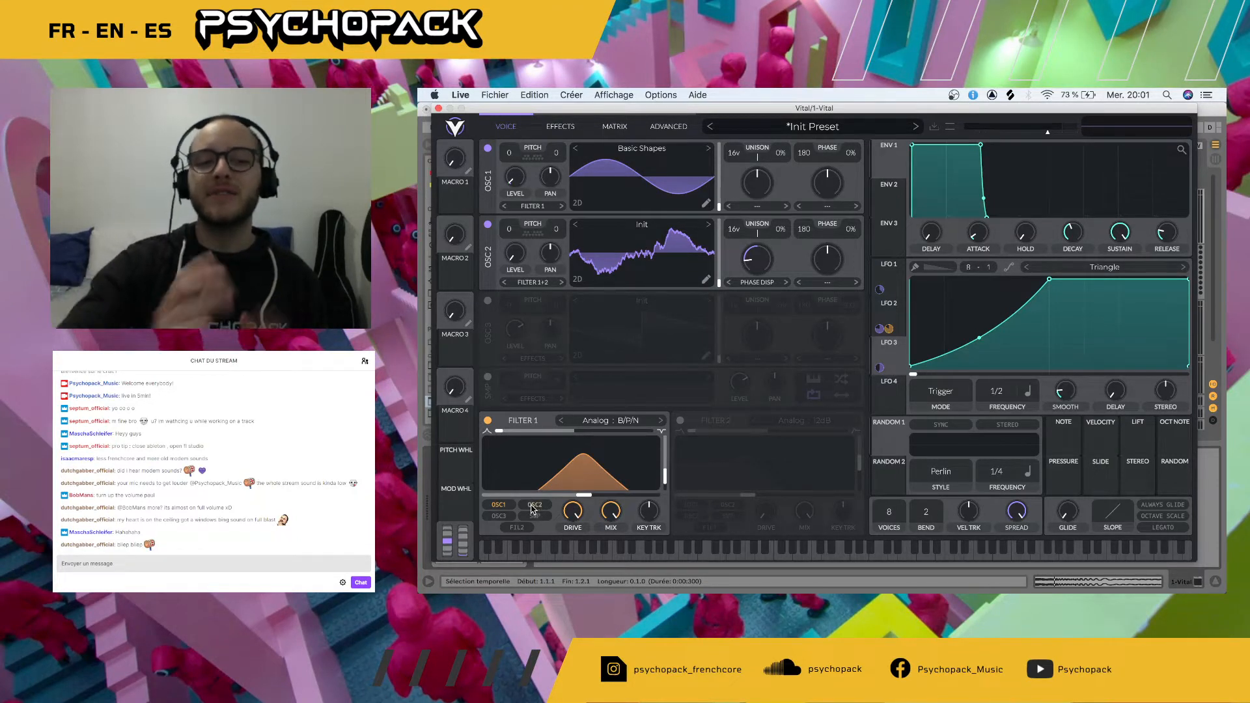
key(space)
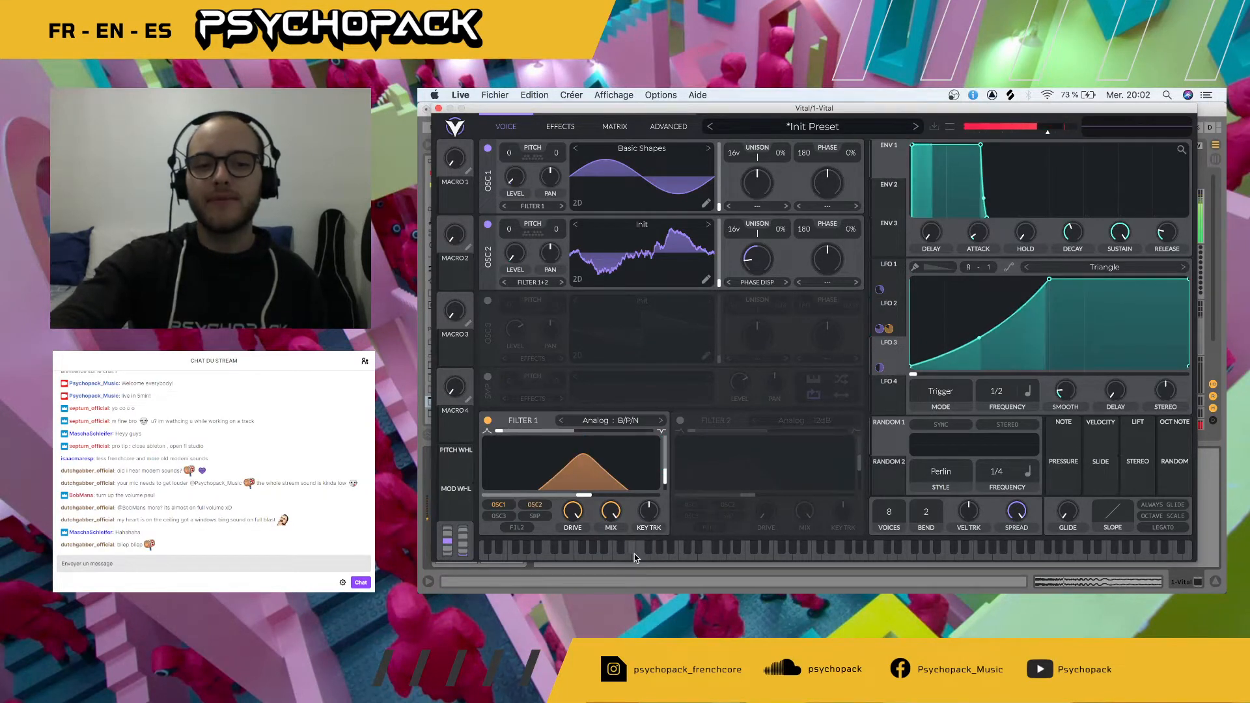
drag(609, 523, 603, 491)
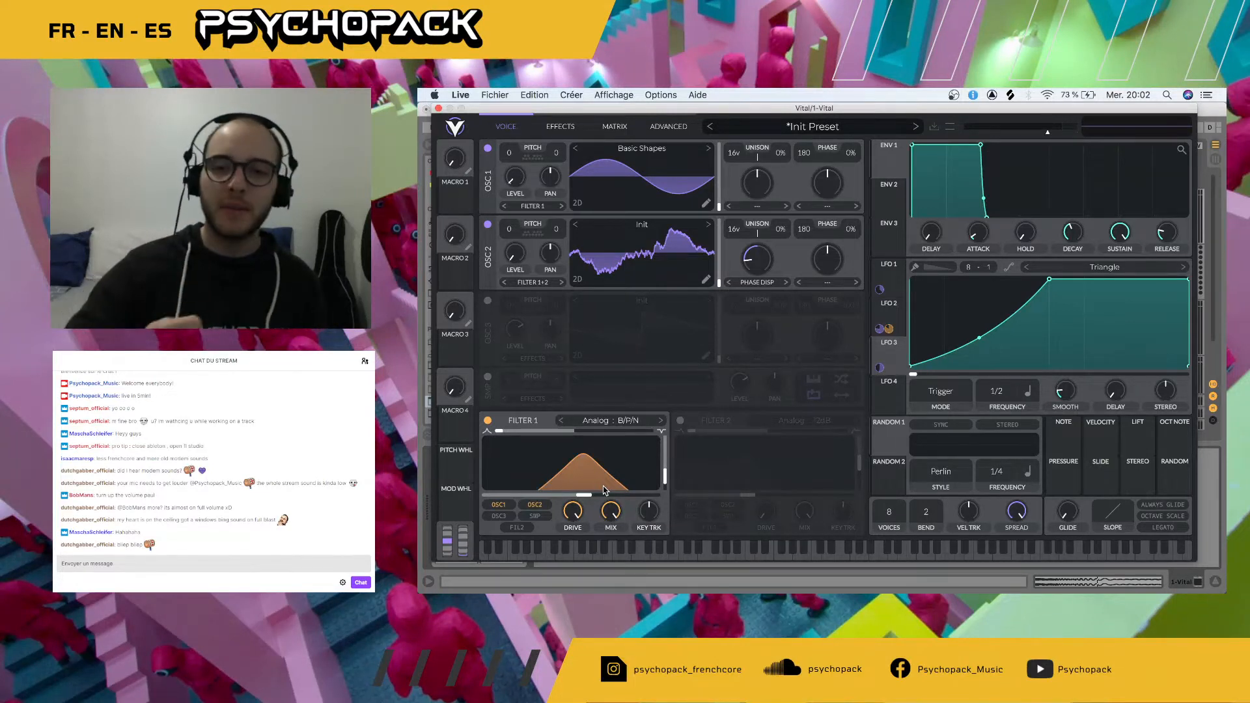
drag(610, 513, 558, 578)
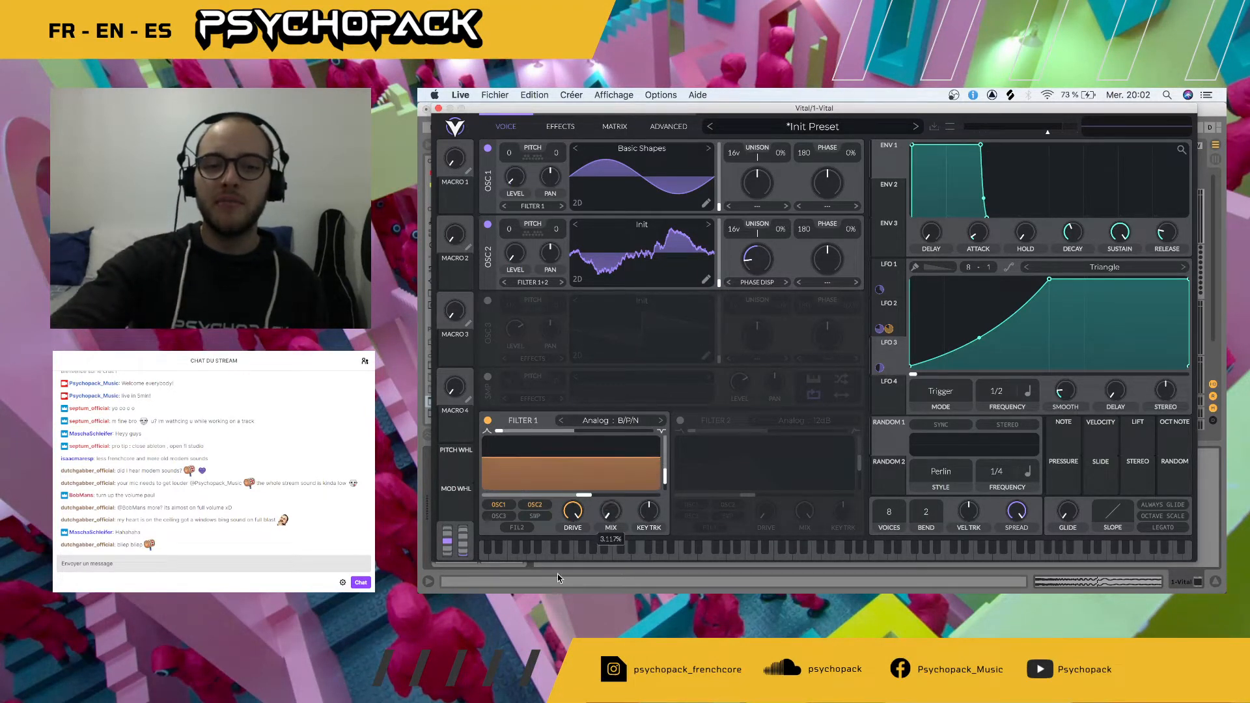
click(895, 282)
click(896, 312)
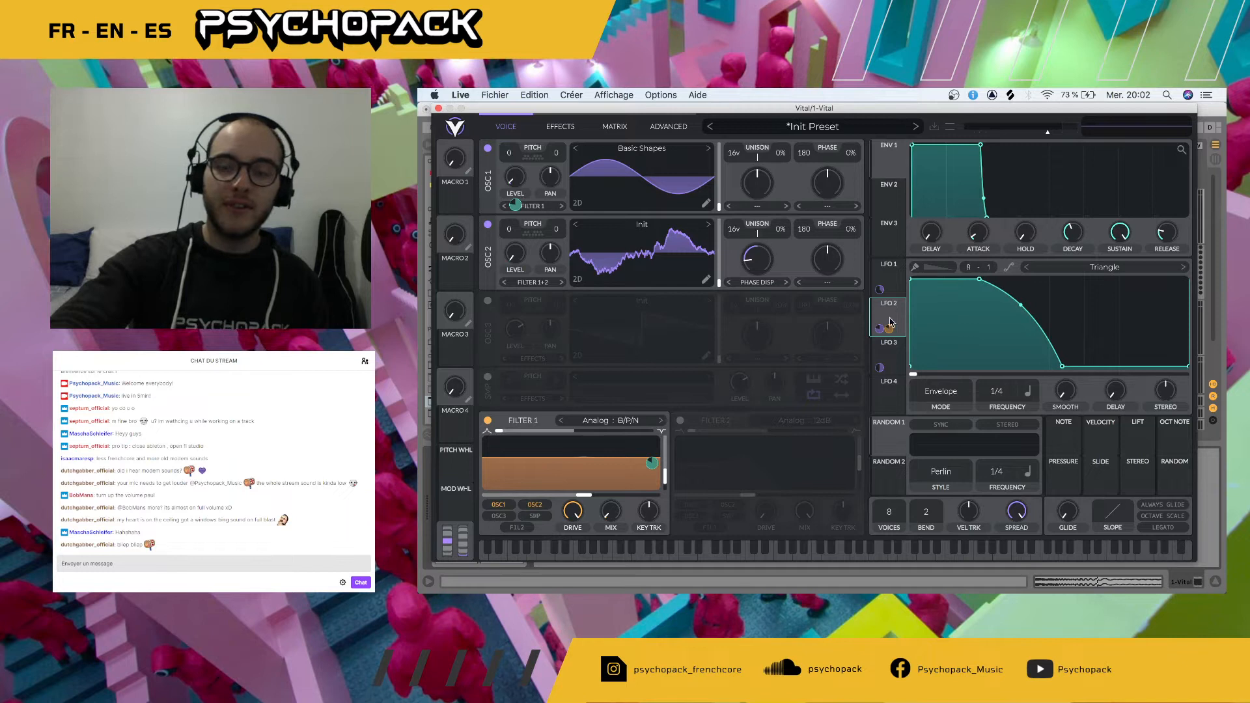
drag(884, 327, 616, 524)
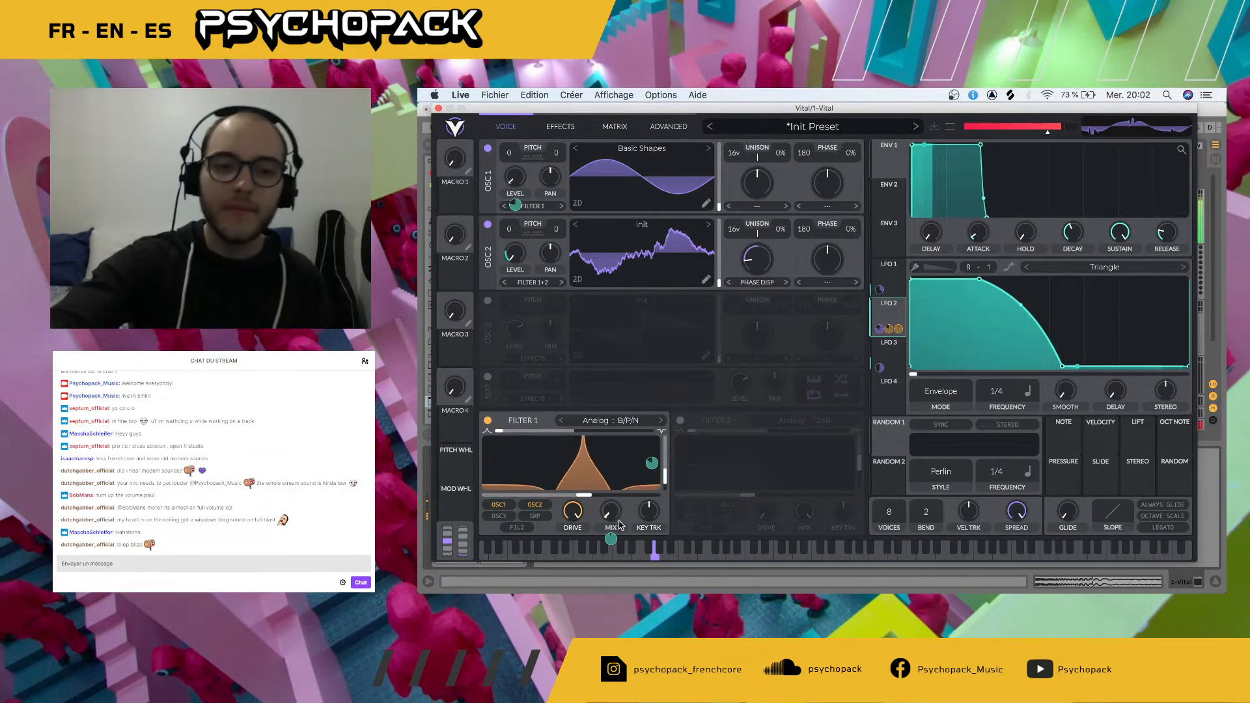
- Raise Filter 1's base Mix slightly and fine-tune its cutoff and resonance by ear
mouse_move(606, 516)
mouse_down()
mouse_move(619, 483)
mouse_move(613, 493)
mouse_up()
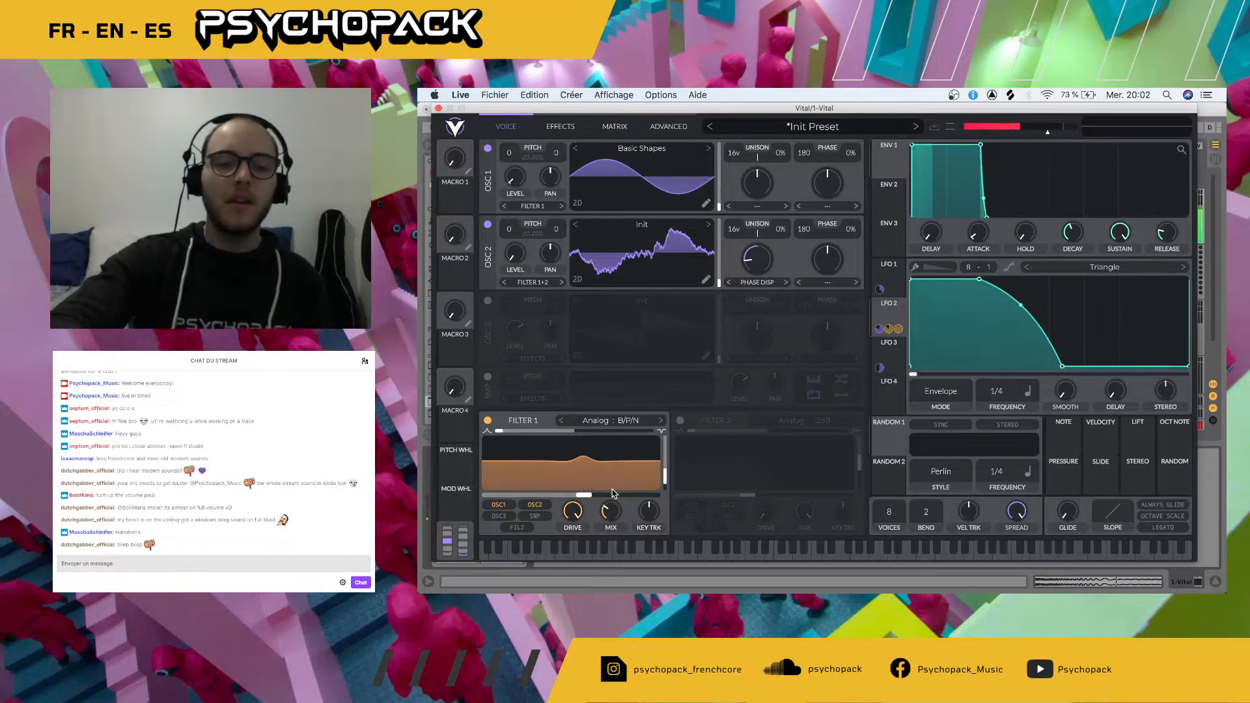
mouse_move(579, 497)
mouse_down()
mouse_move(501, 499)
mouse_move(577, 498)
mouse_up()
drag(667, 480, 652, 447)
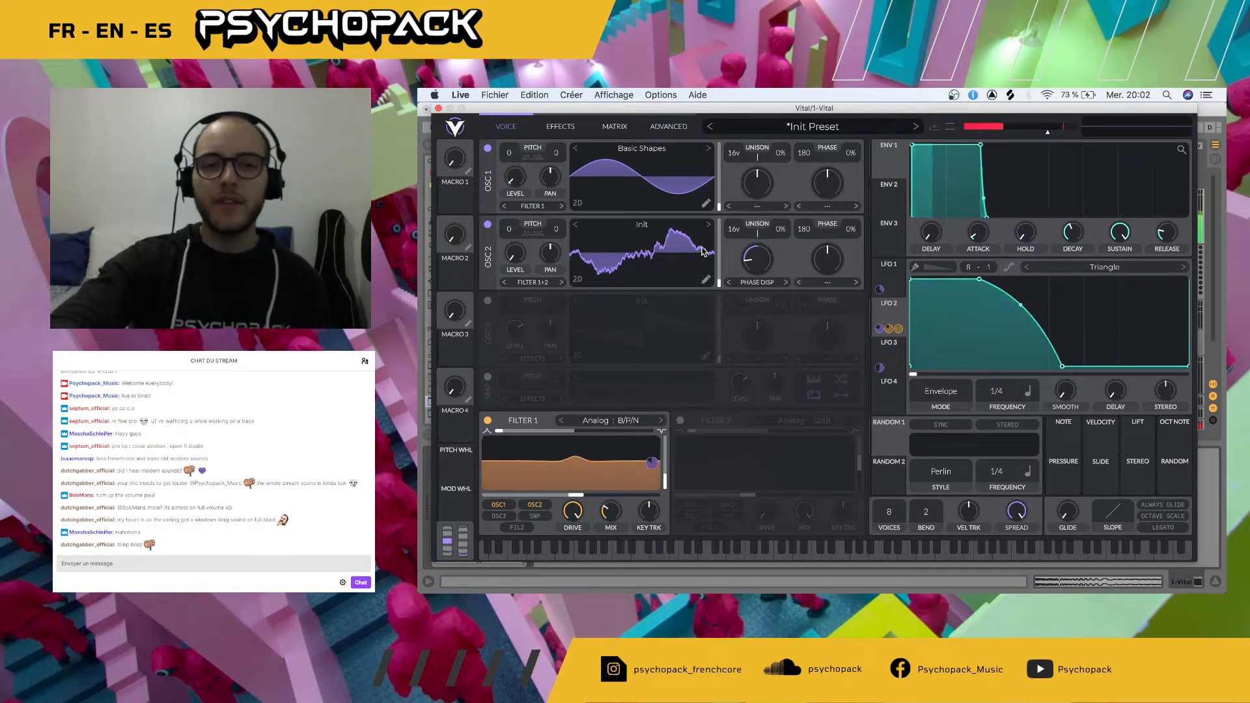
- Try the Basic Shapes, Classic Blend and Brown Noise wavetables on OSC 2, lowering Filter 1's cutoff to about 290 Hz
click(708, 225)
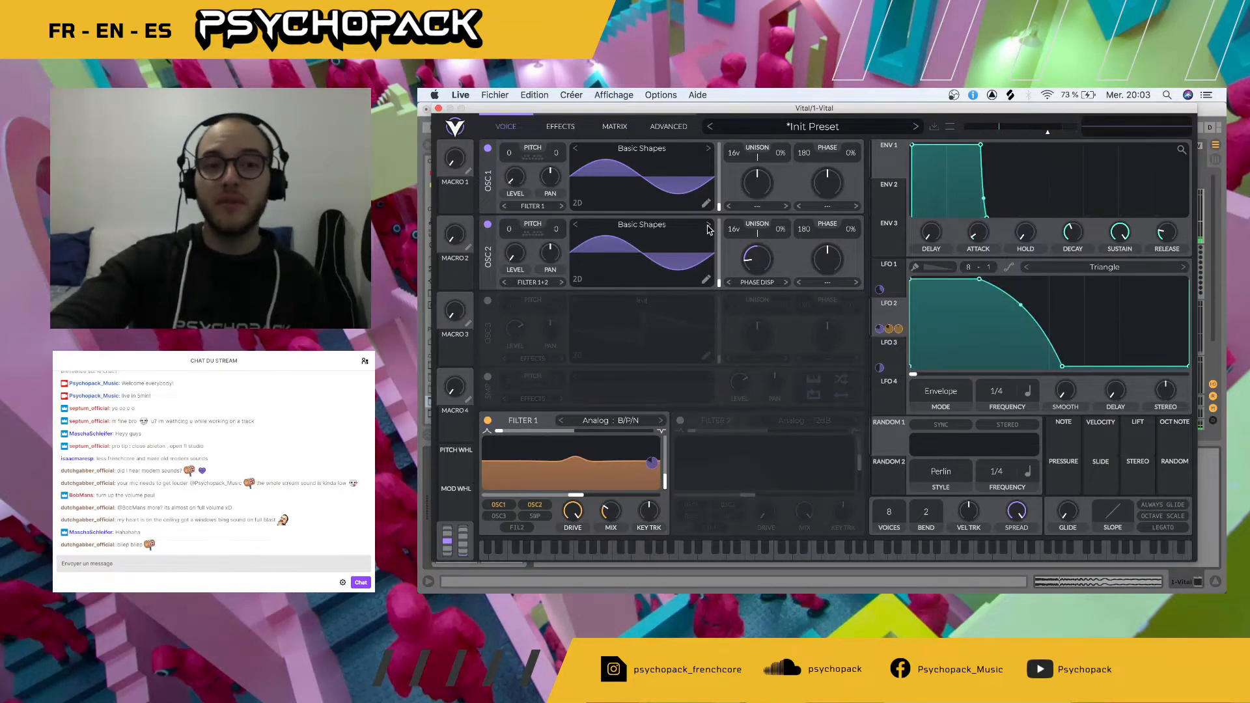
click(708, 225)
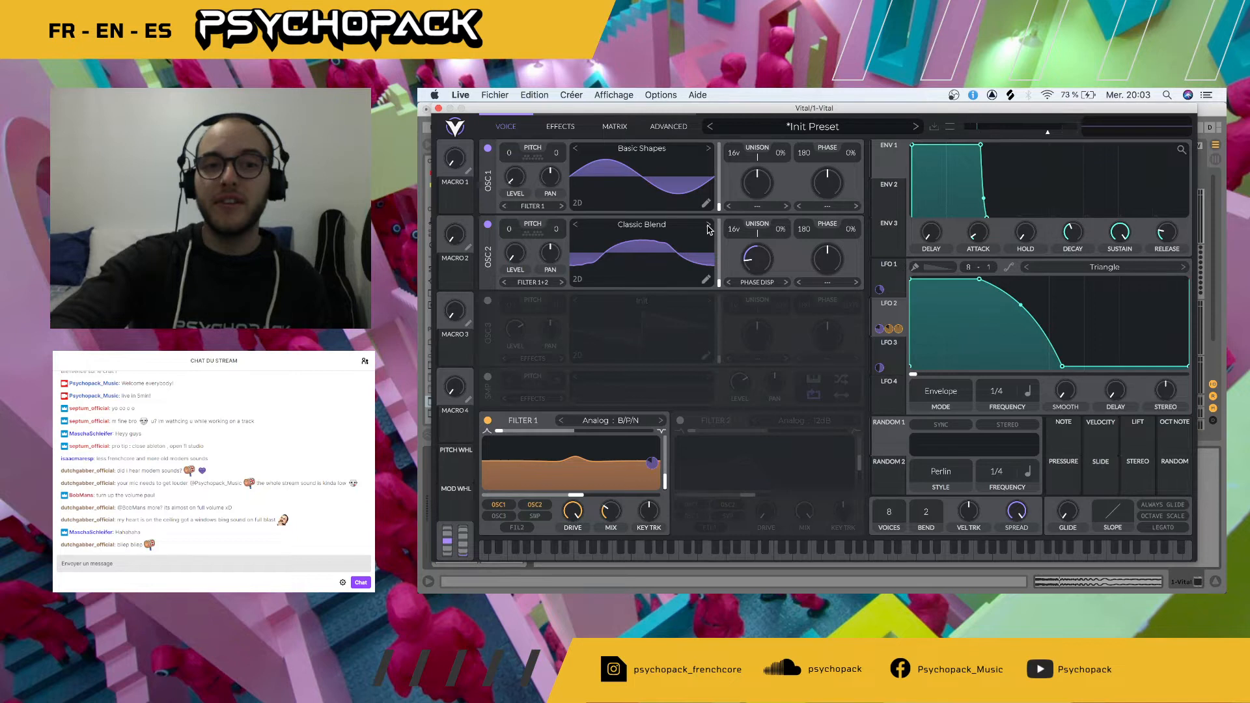
click(576, 226)
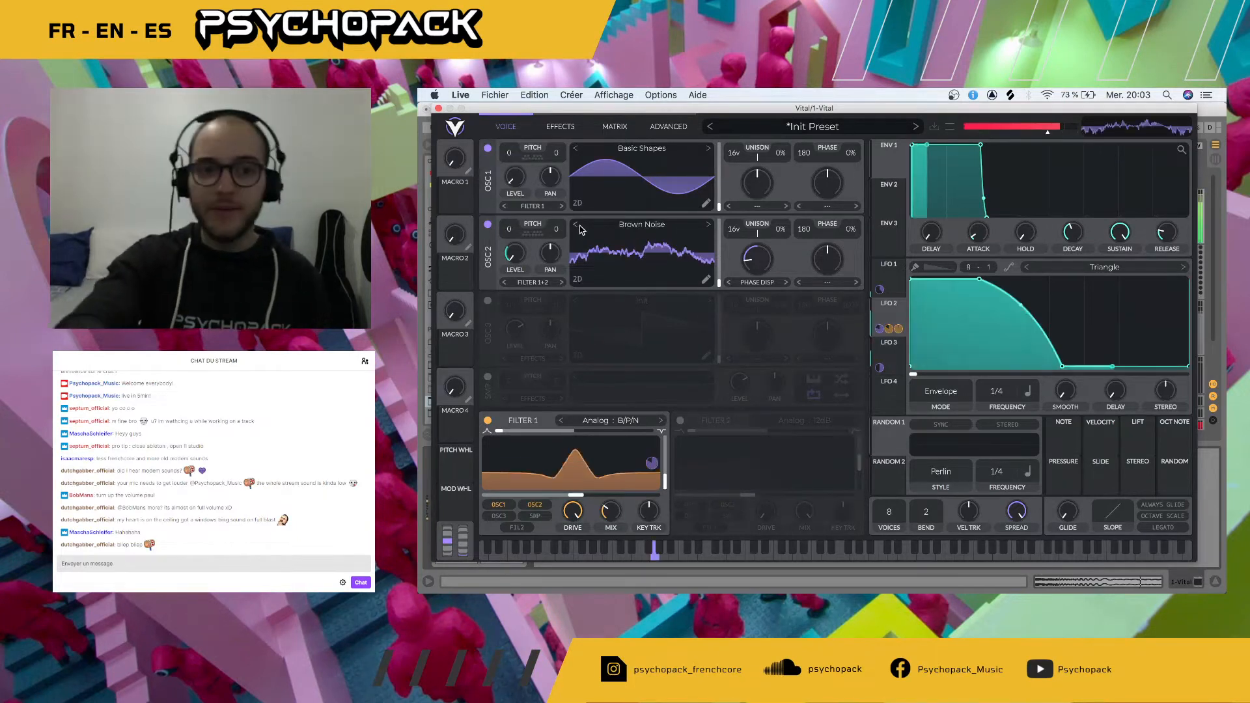
mouse_move(579, 496)
mouse_down()
mouse_move(598, 498)
mouse_move(535, 497)
mouse_move(560, 500)
mouse_up()
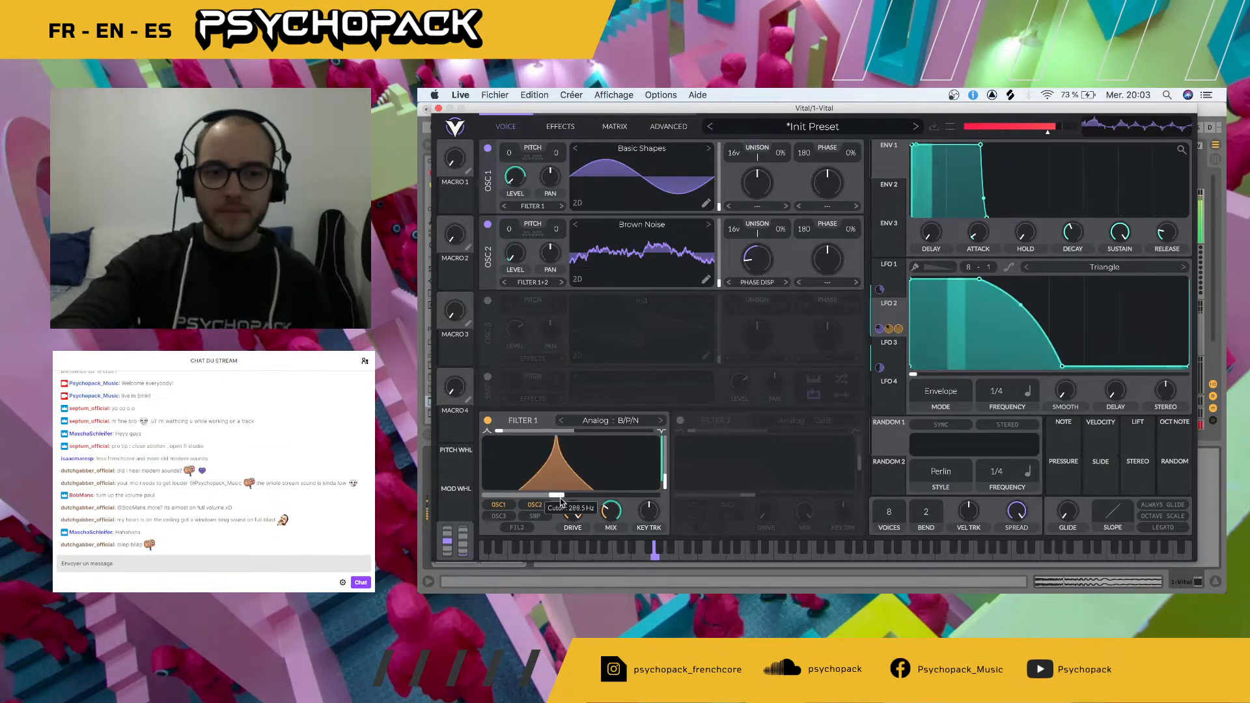
mouse_move(568, 430)
mouse_down()
mouse_move(659, 451)
mouse_move(559, 417)
mouse_up()
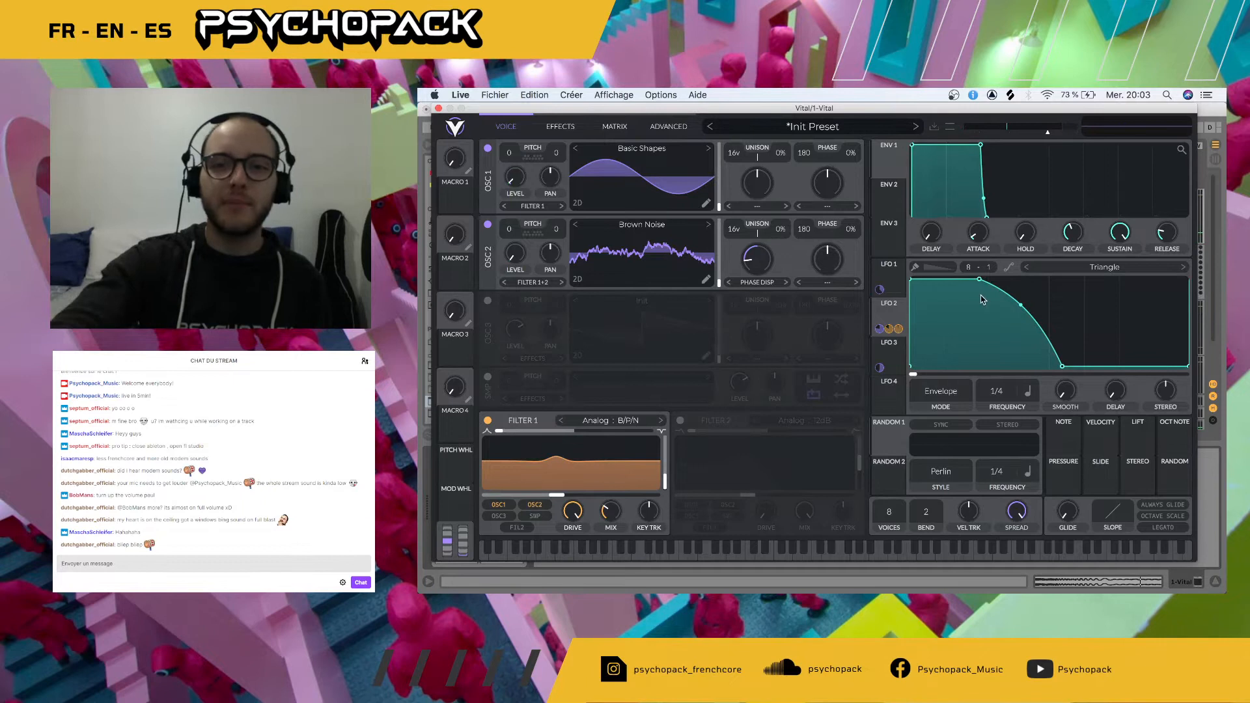
- Set LFO 1's frequency to 0.176 secs and readjust Filter 1's resonance and cutoff by ear
click(889, 275)
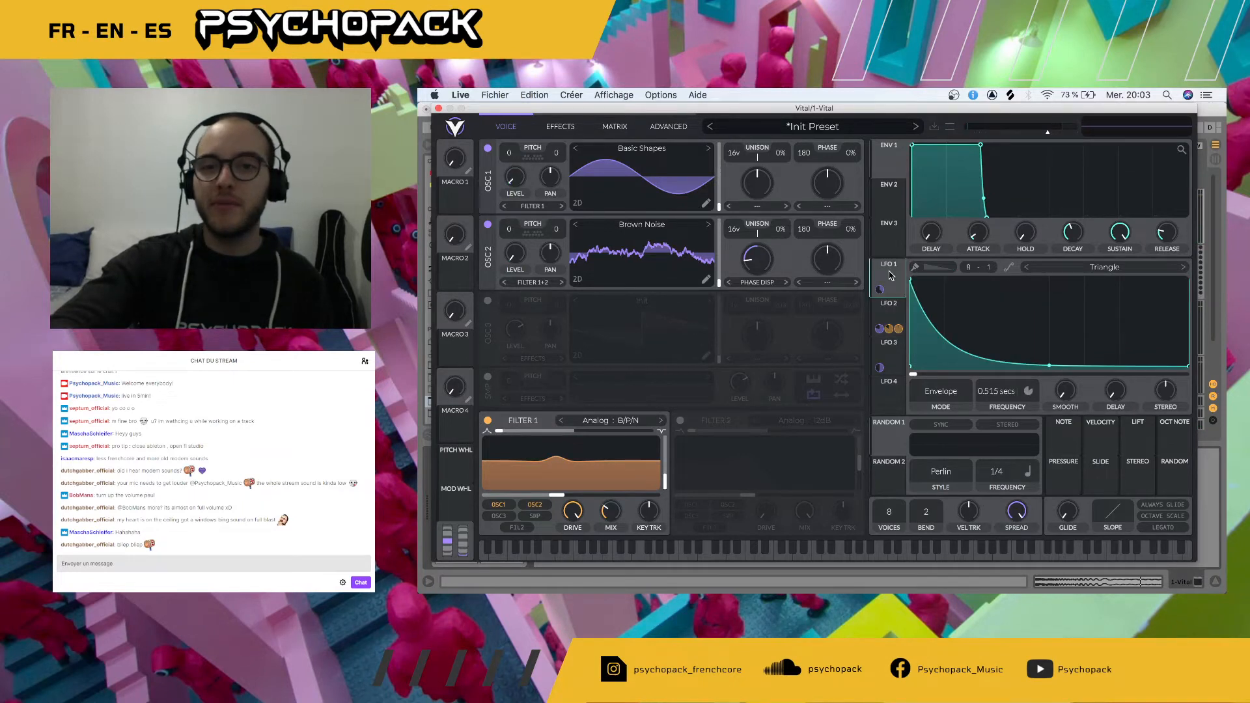
drag(1003, 393, 1004, 386)
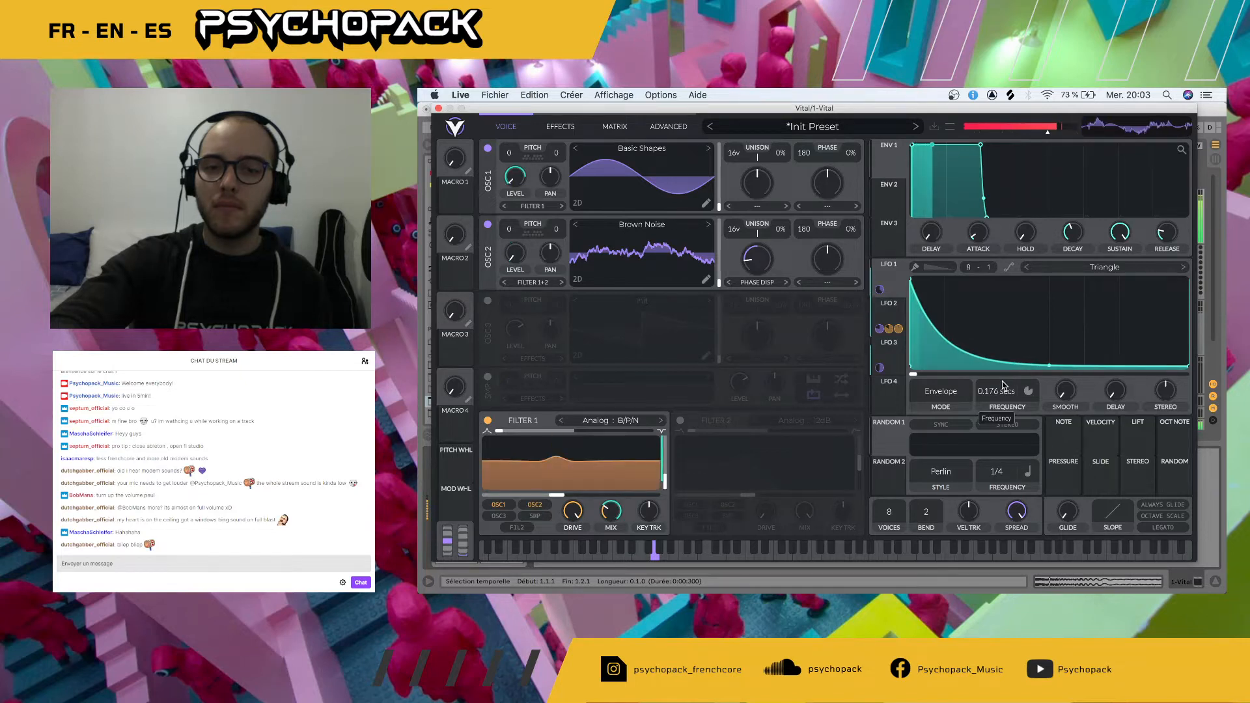
mouse_move(664, 456)
mouse_down()
mouse_move(666, 476)
mouse_move(665, 464)
mouse_up()
drag(562, 492, 592, 496)
drag(665, 468, 664, 493)
drag(585, 495, 552, 488)
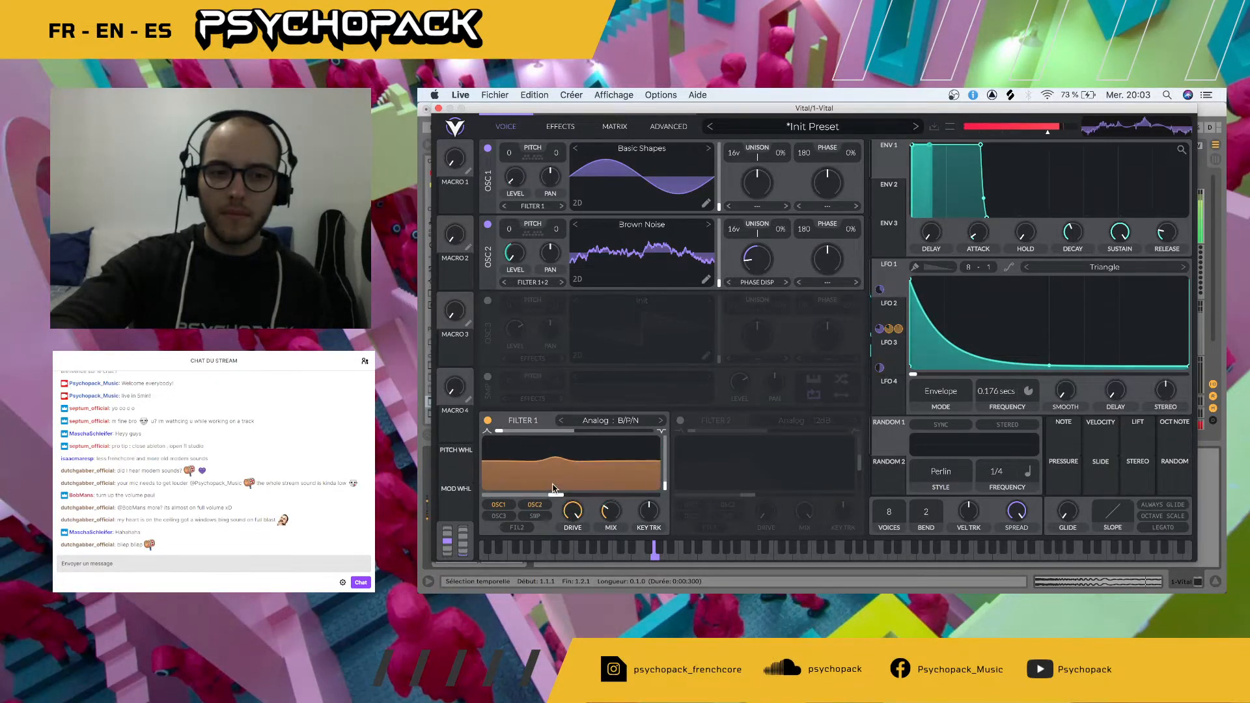
- Audition the Classic Fade, Pink Noise and Quad Saw wavetables on OSC 2 and raise Filter 1's Mix
click(708, 225)
key(space)
click(709, 225)
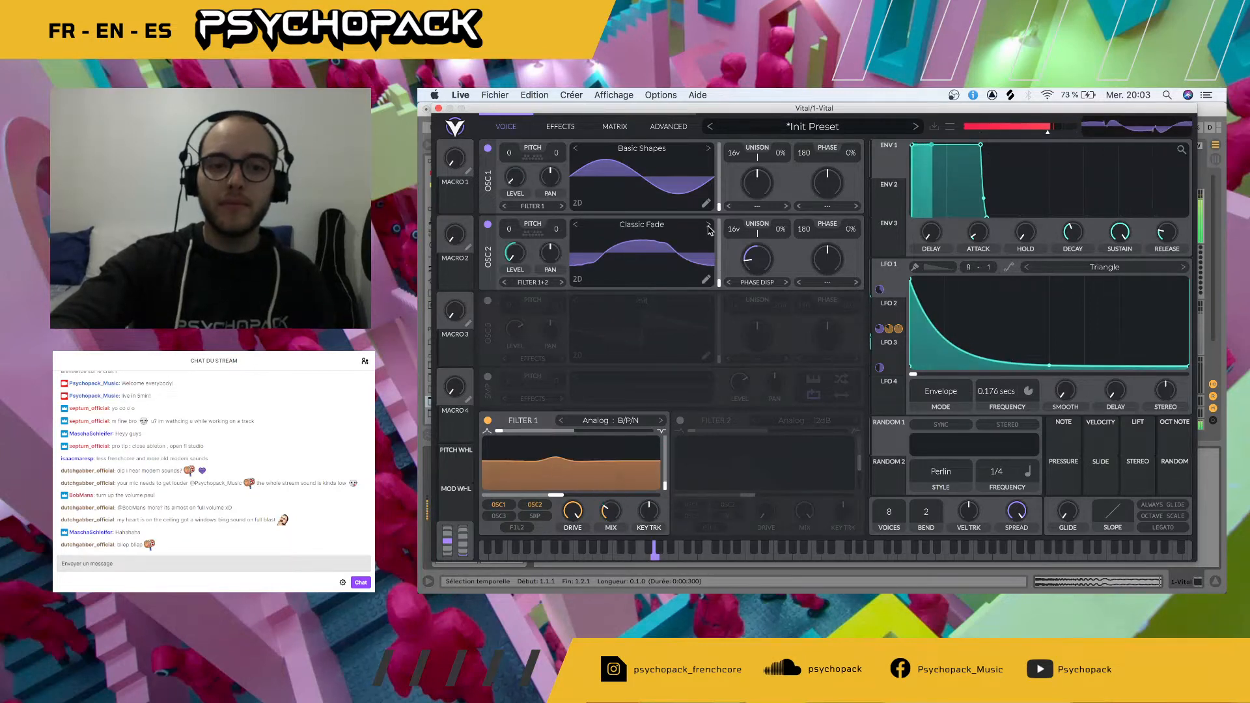
click(709, 226)
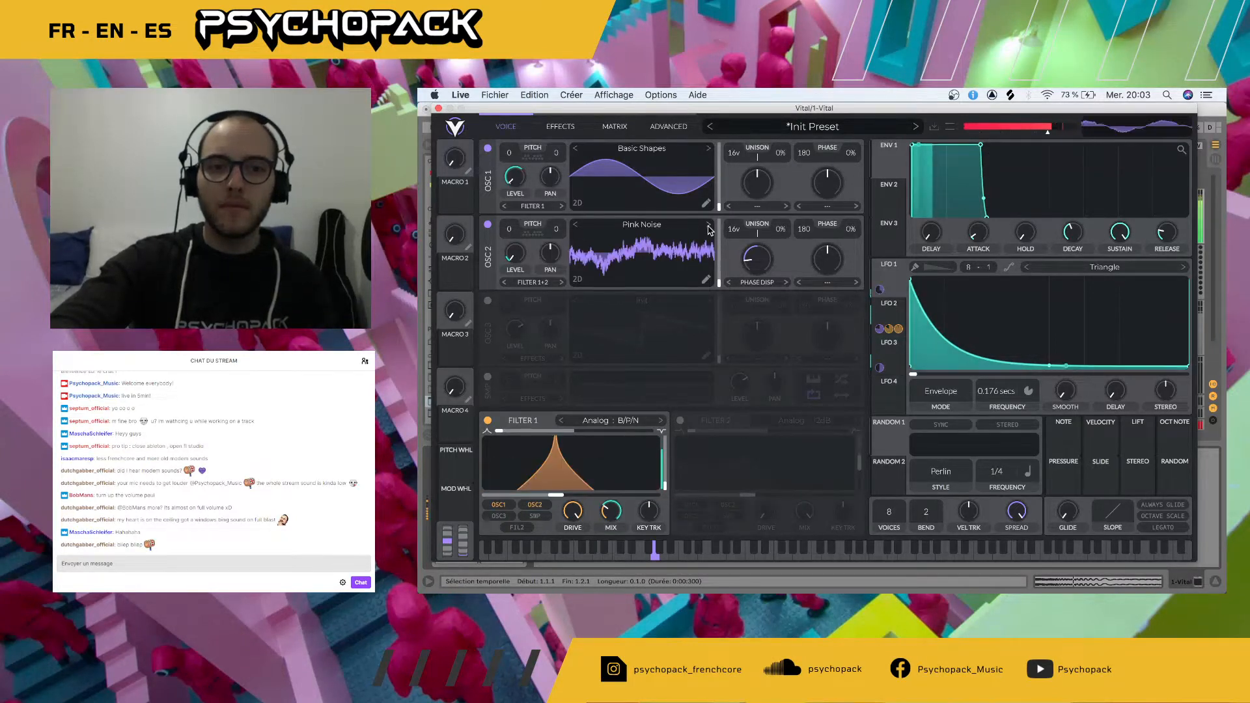
click(708, 225)
click(708, 225)
drag(610, 512, 612, 459)
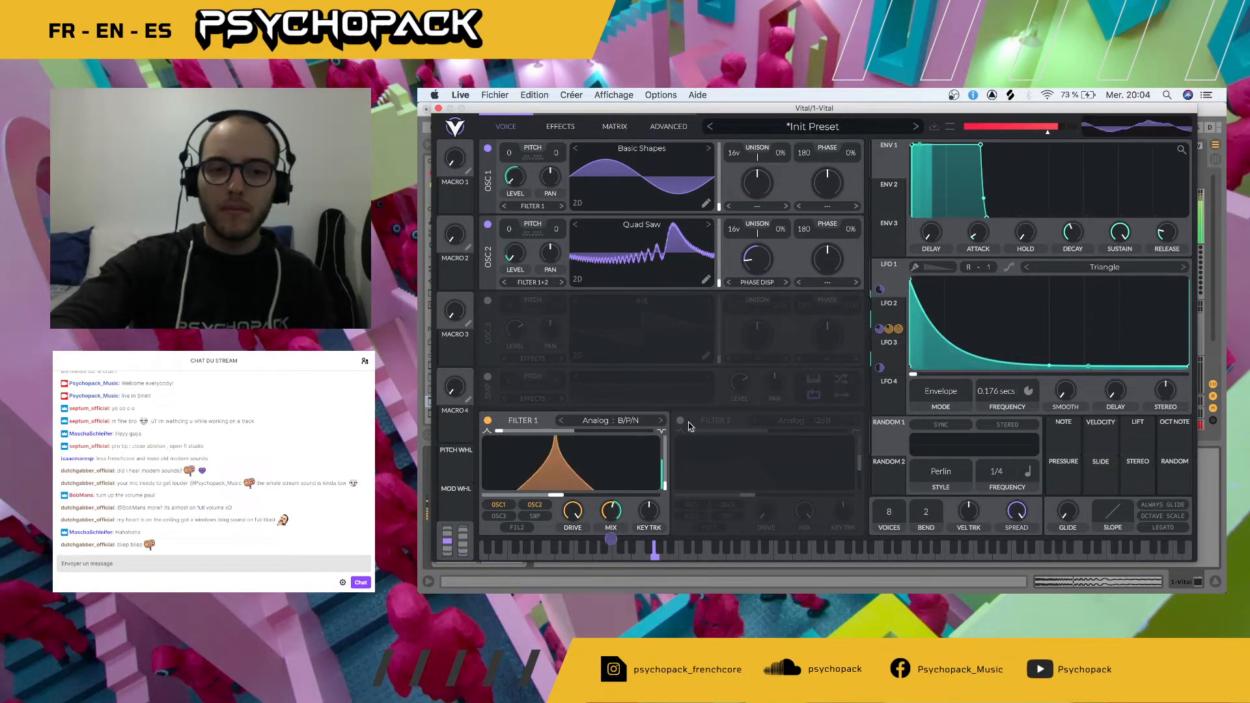
- Cycle OSC 2's wavetable past Three Graces and White Noise to Post Modern Pulse
click(708, 226)
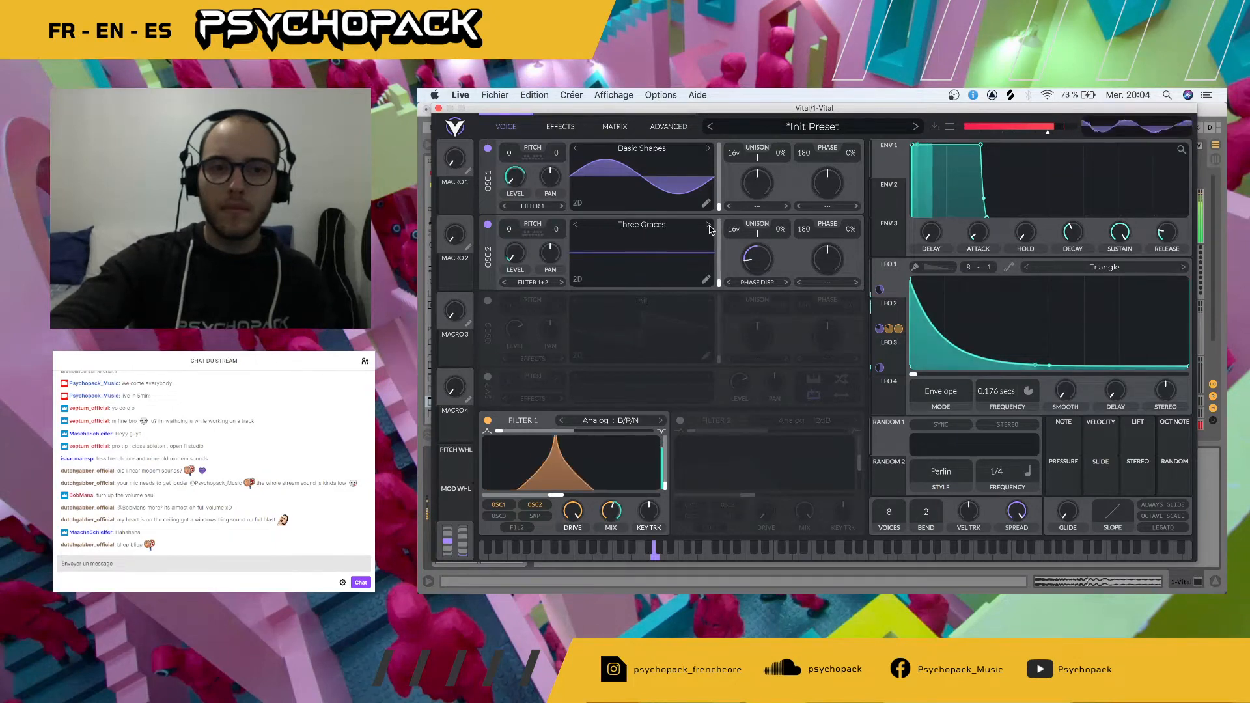
click(708, 225)
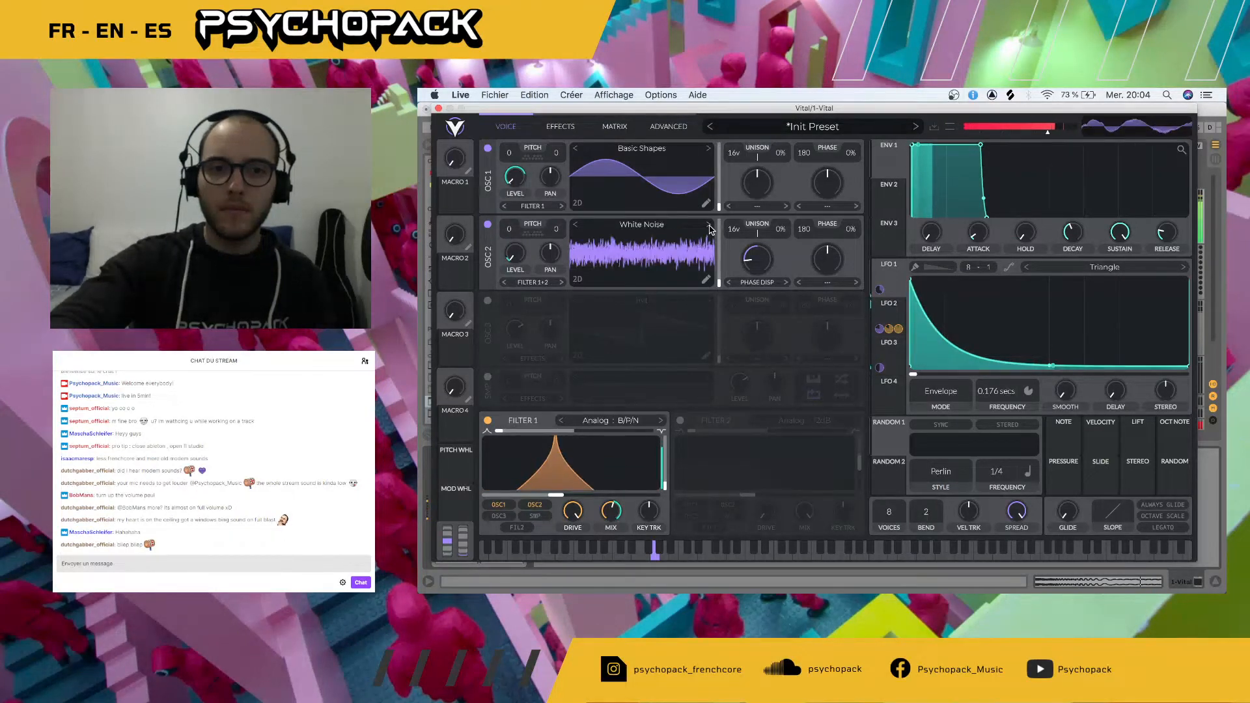
click(709, 226)
click(709, 226)
- Reduce Filter 1's Mix and move its cutoff slightly higher to suit the new wavetable
drag(499, 431, 520, 479)
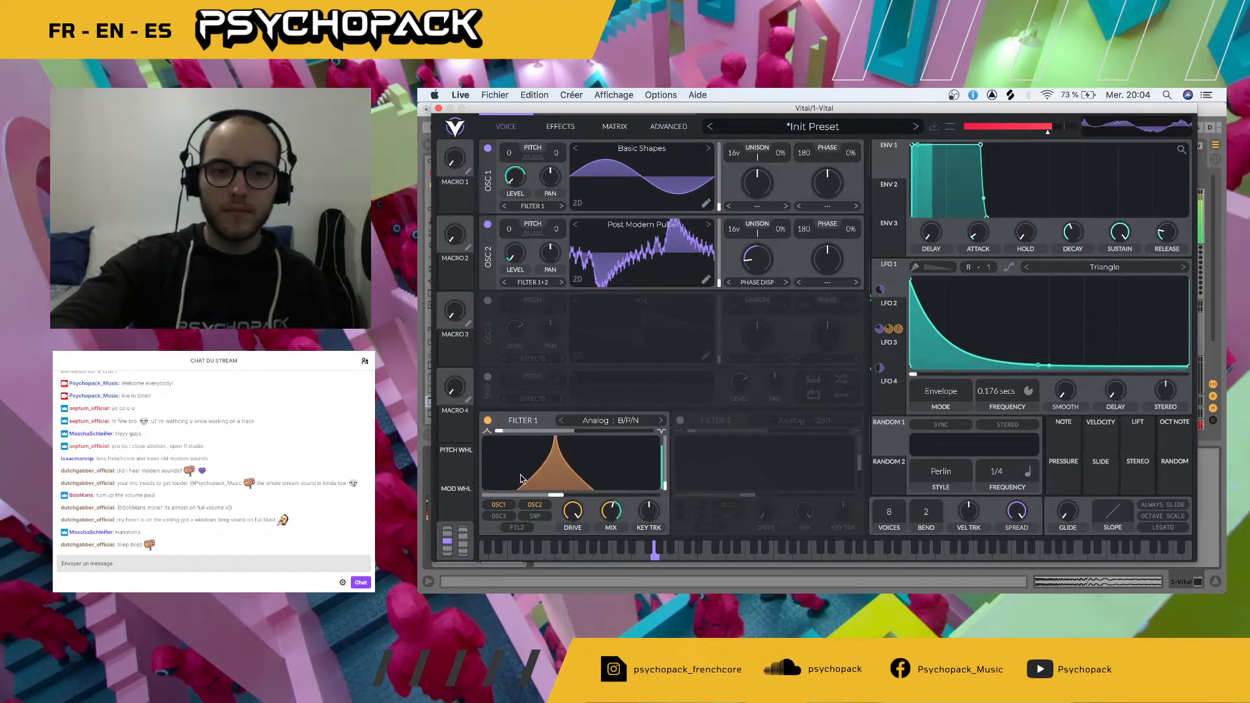
drag(615, 510, 614, 558)
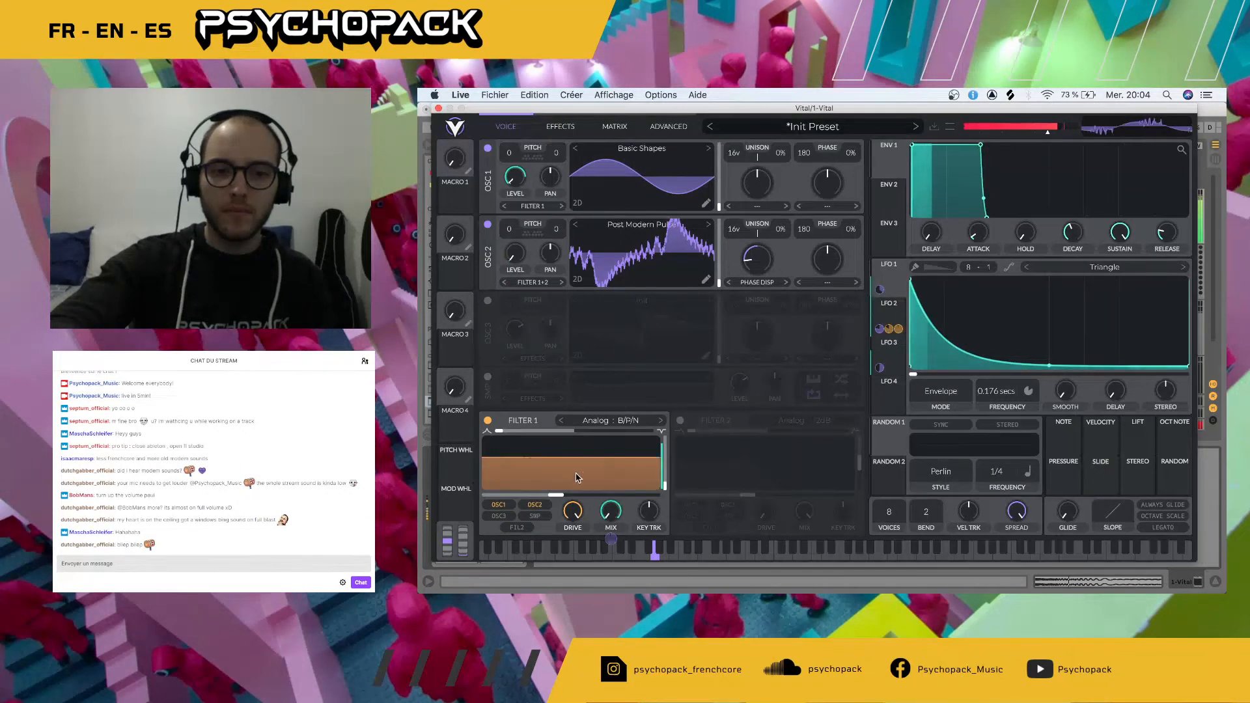
drag(619, 507, 582, 496)
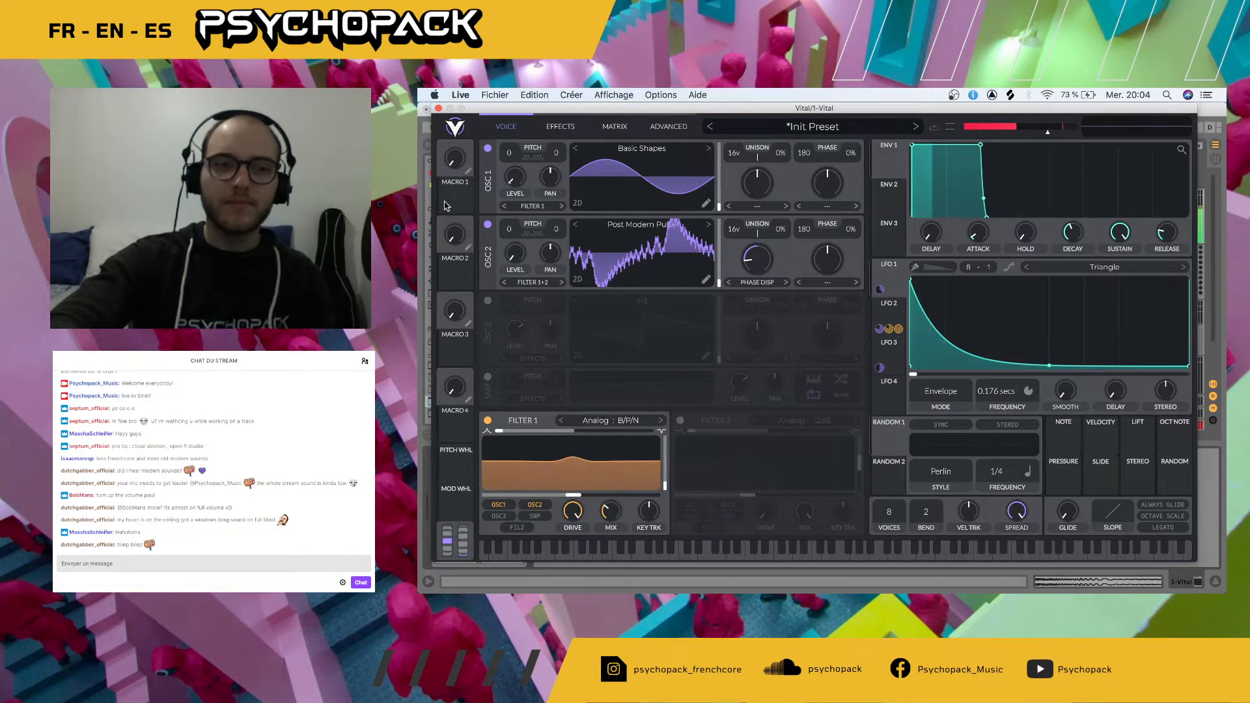
- Close the Vital window and add a Saturator audio effect after Vital on the Vital track
click(439, 109)
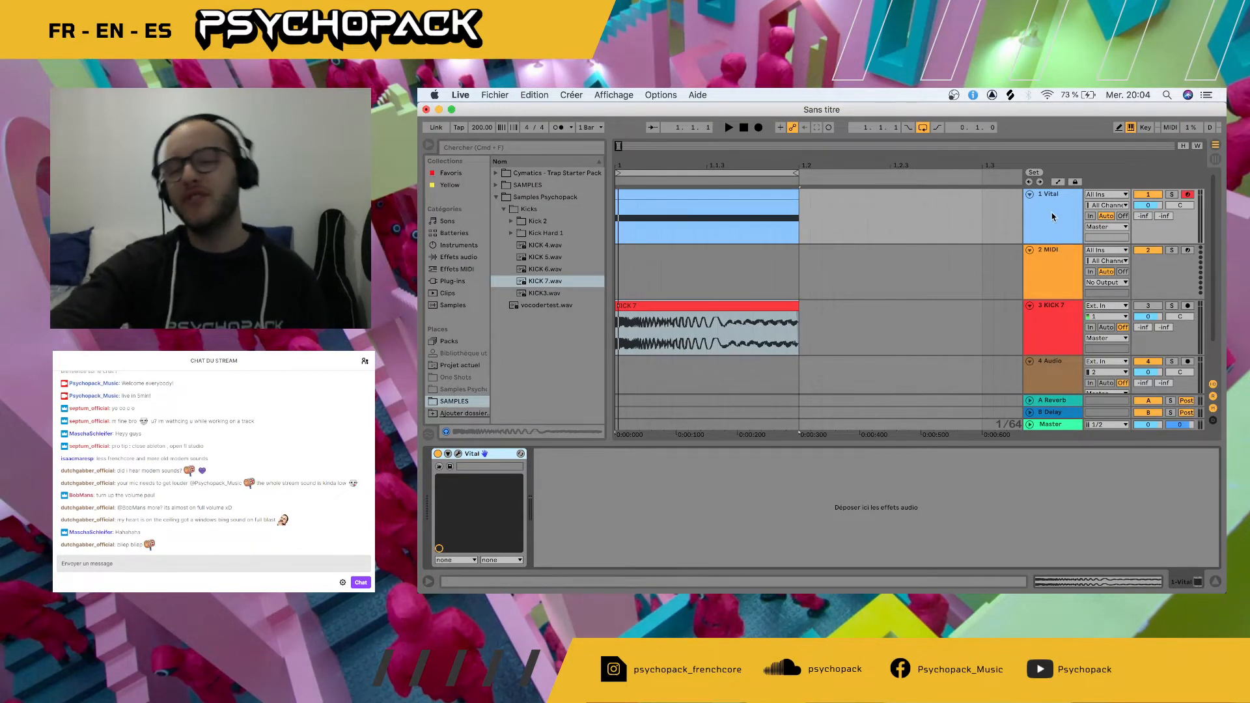
click(462, 282)
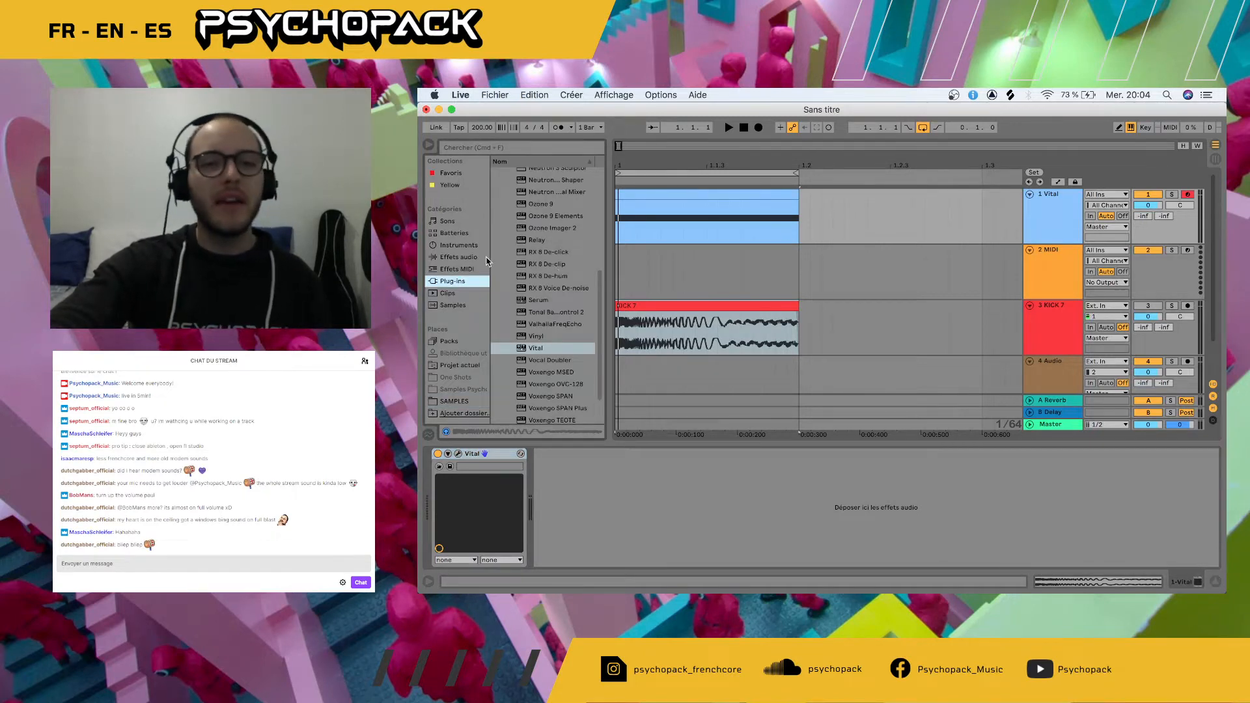
click(458, 258)
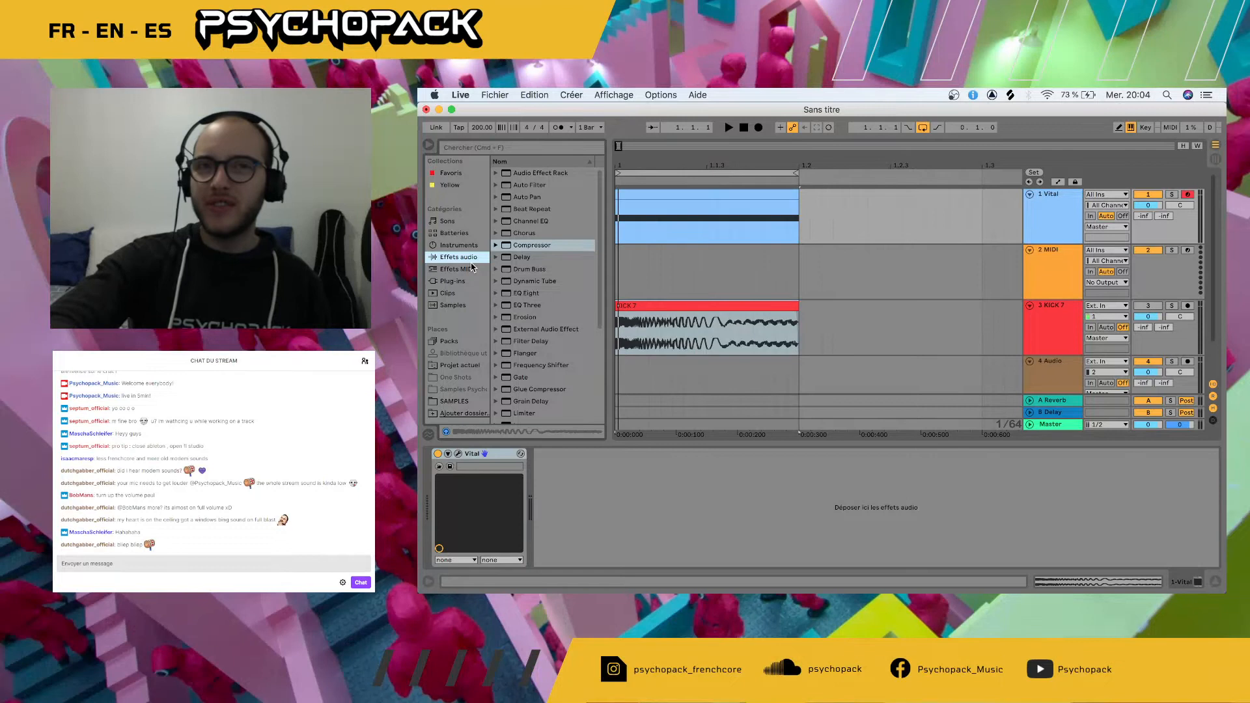
scroll(550, 318, down, 5)
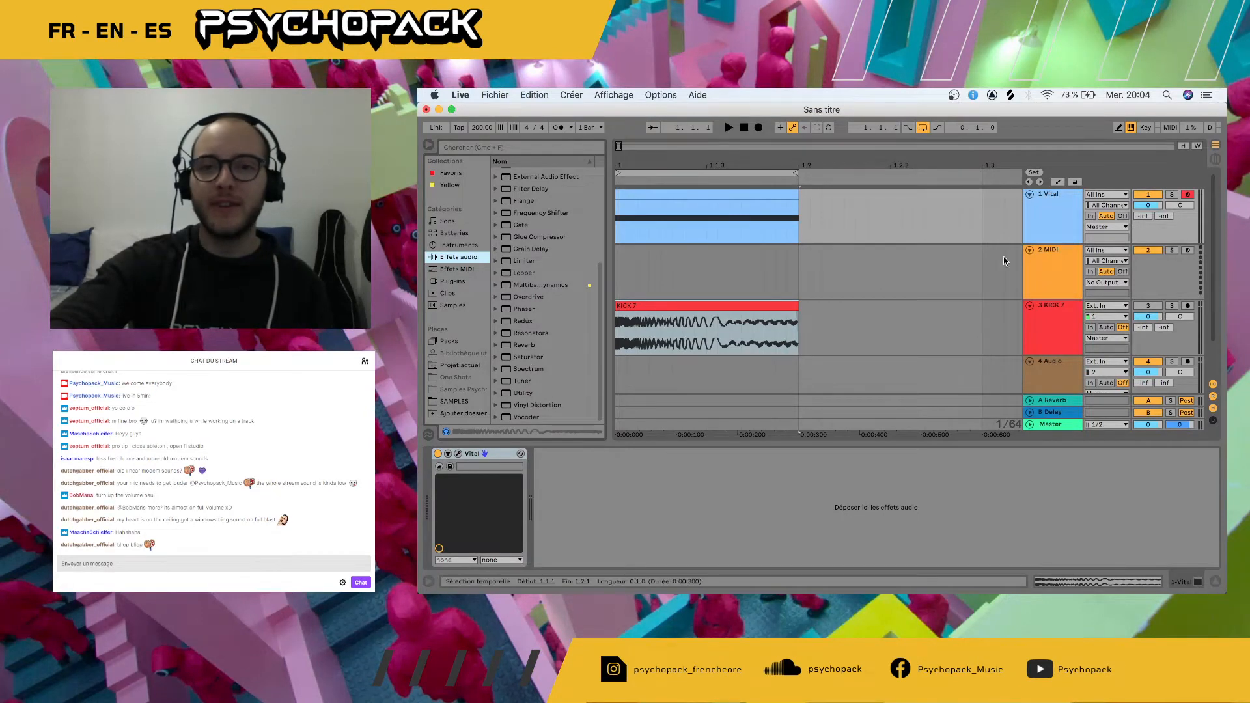
click(1070, 222)
double_click(527, 357)
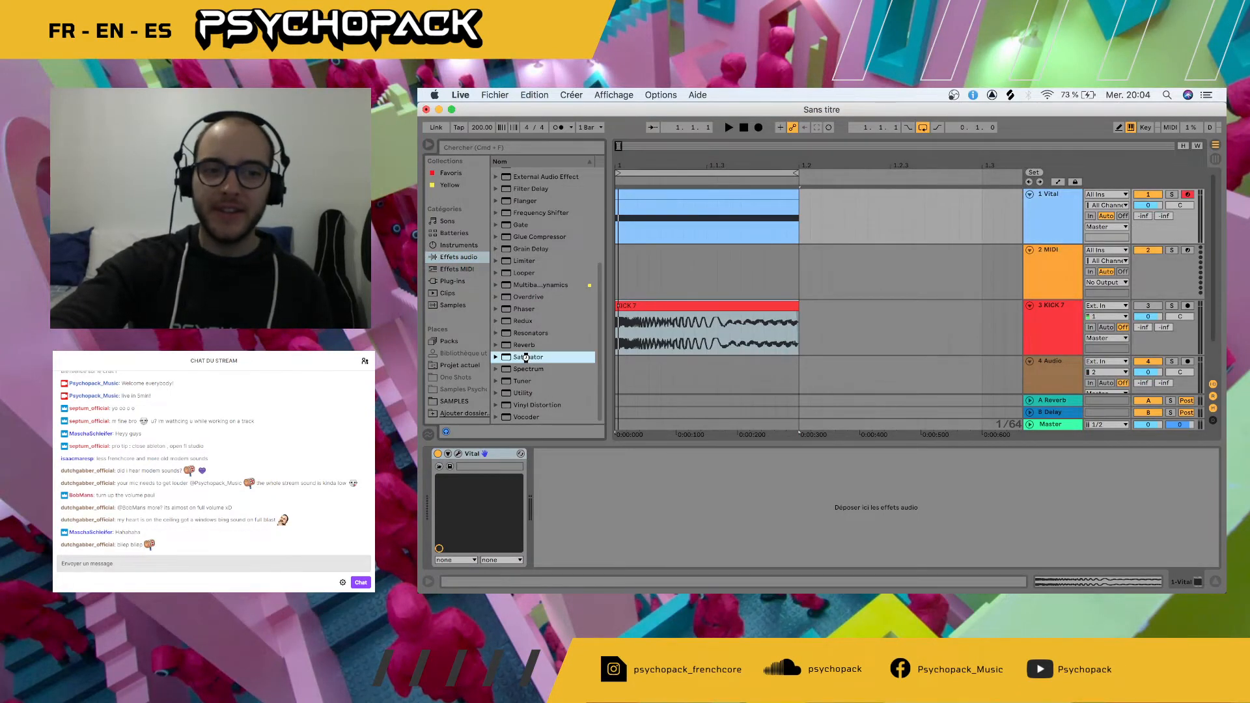
- Set the Saturator to Hard Curve with 0.57 dB drive while listening, and adjust the Vital track's volume
key(space)
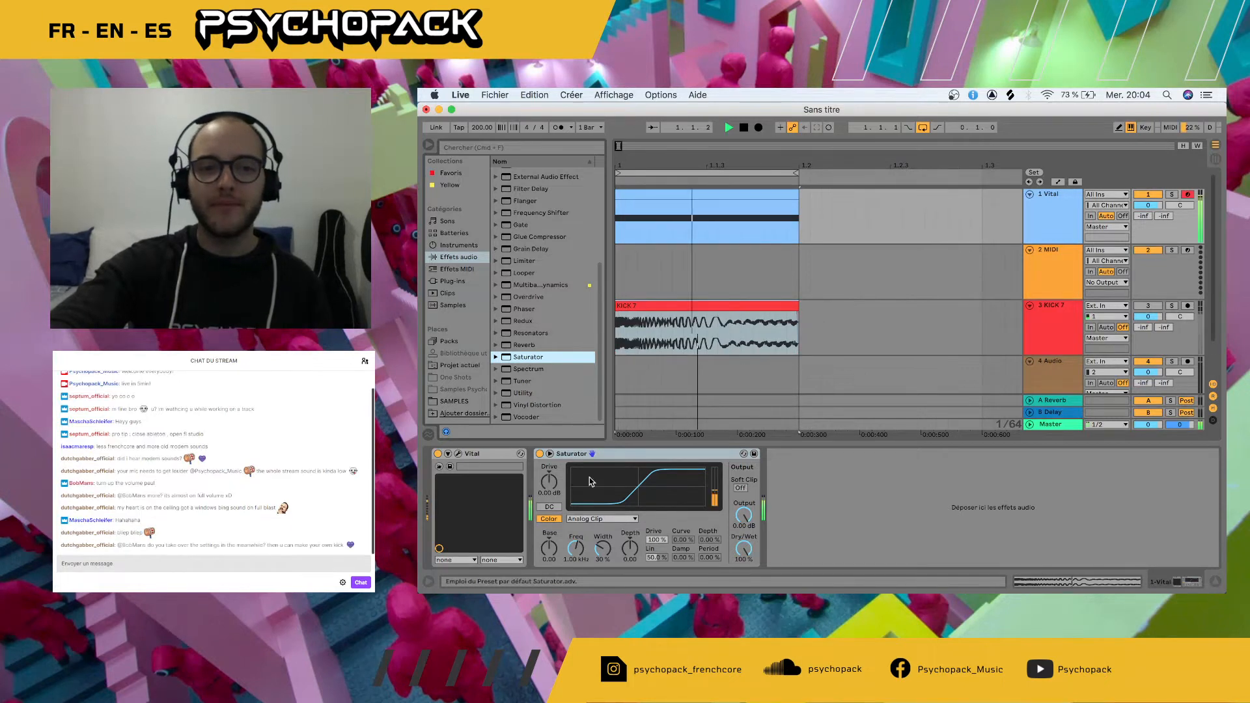
drag(549, 482, 552, 485)
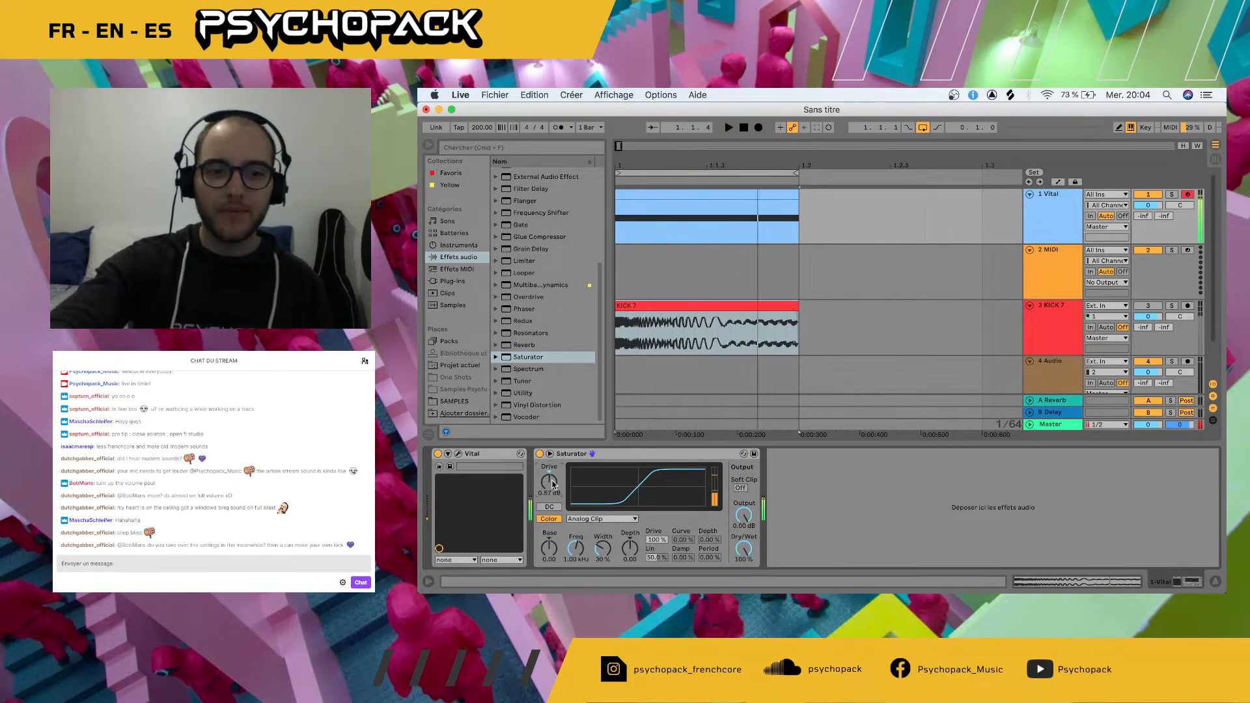
click(610, 518)
click(602, 535)
drag(548, 482, 549, 478)
click(592, 519)
click(589, 551)
drag(549, 483, 549, 487)
key(space)
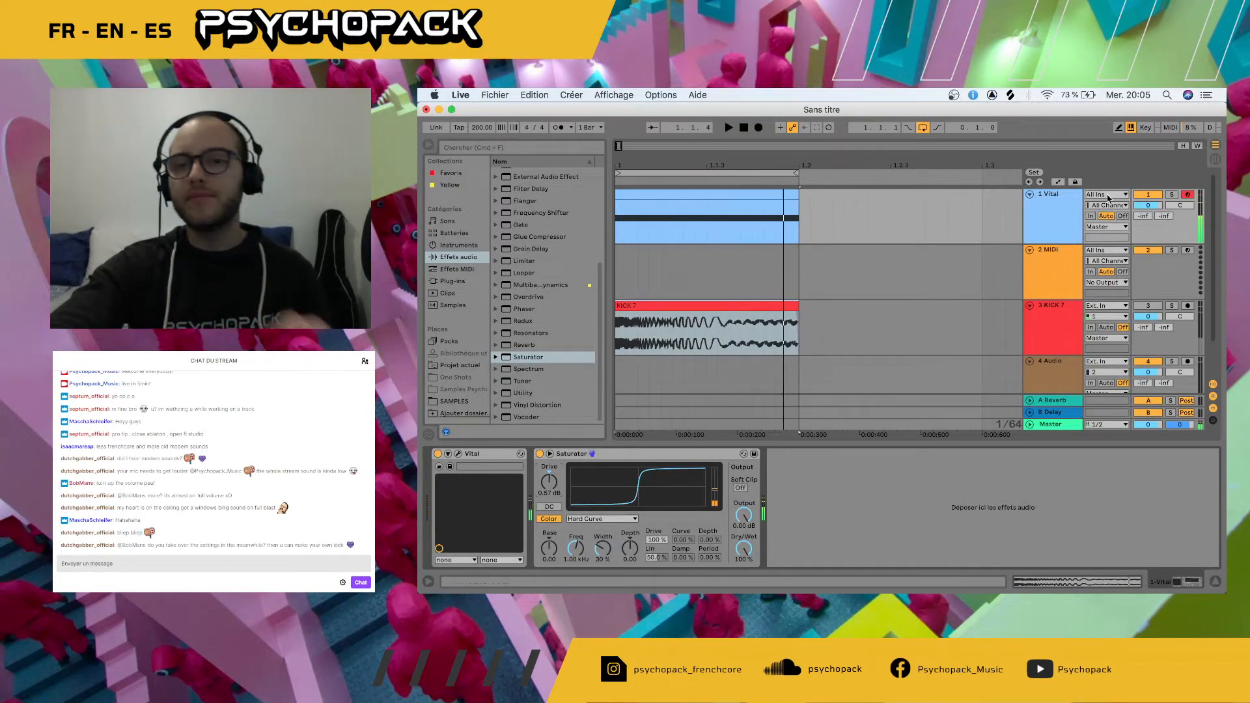
drag(1148, 205, 1148, 211)
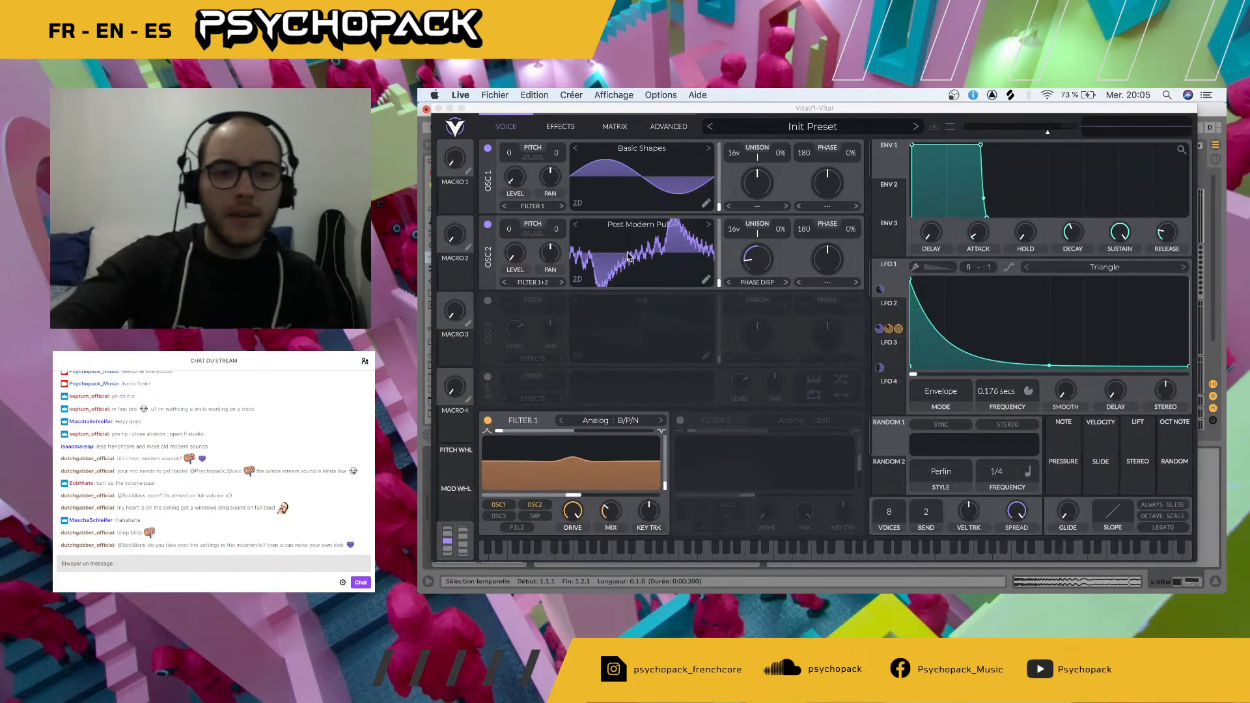
- In Vital, raise Filter 1's resonance, set its cutoff to about 546 Hz, and open LFO 2
key(space)
mouse_move(665, 485)
mouse_down()
mouse_move(665, 441)
mouse_move(666, 471)
mouse_up()
mouse_move(573, 498)
mouse_down()
mouse_move(520, 498)
mouse_move(571, 494)
mouse_up()
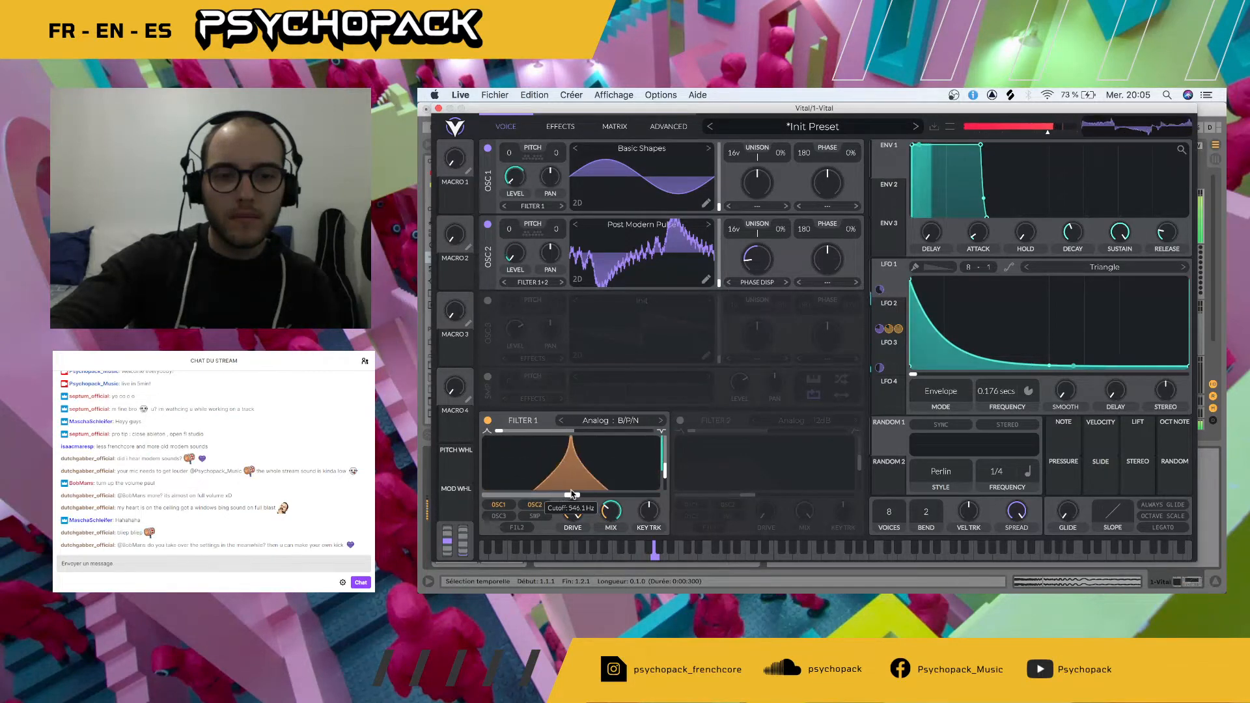
click(885, 318)
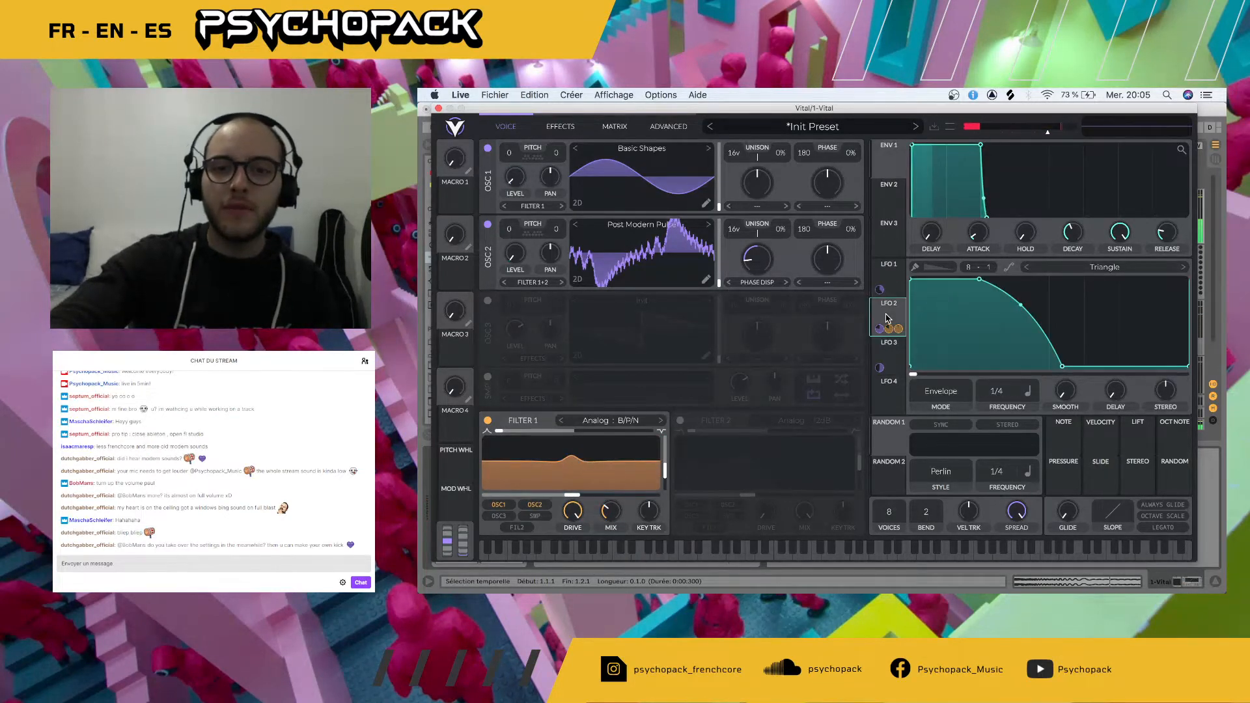
- Reshape LFO 2 with a longer full-level hold before its fall, lower Filter 1's cutoff and resonance, and readjust its Mix
drag(1020, 306, 1000, 279)
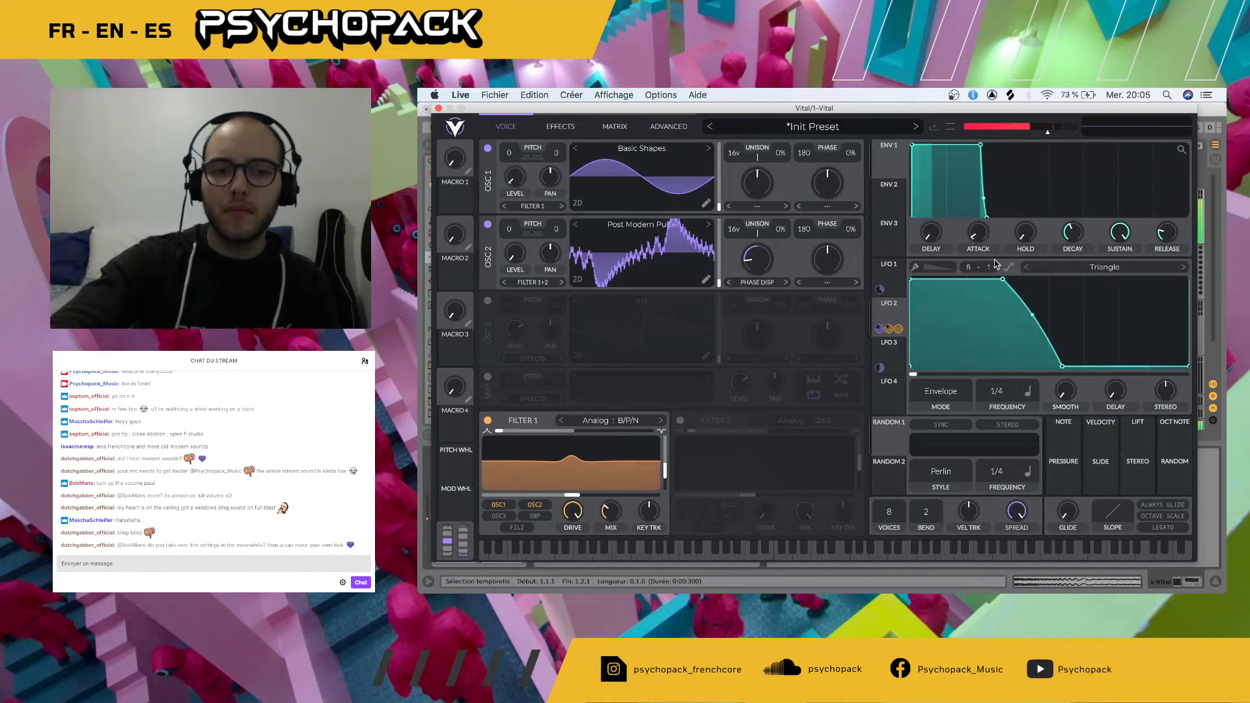
drag(572, 496, 541, 497)
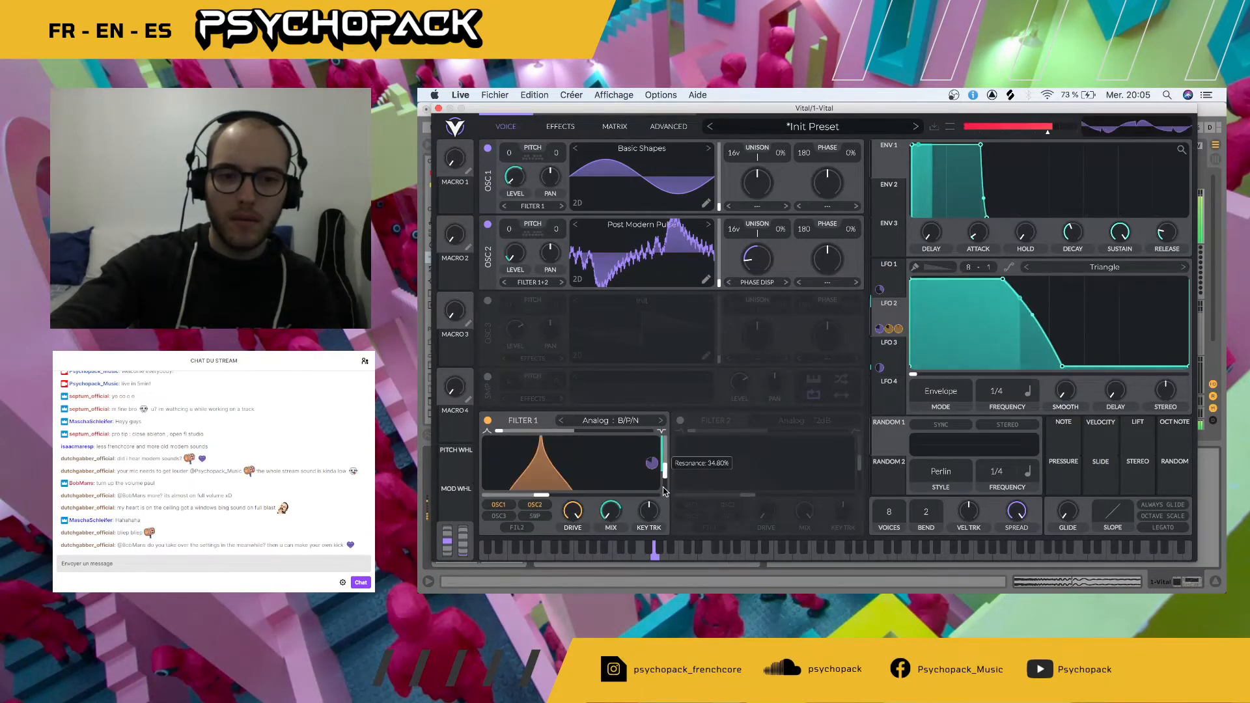
drag(664, 471, 665, 494)
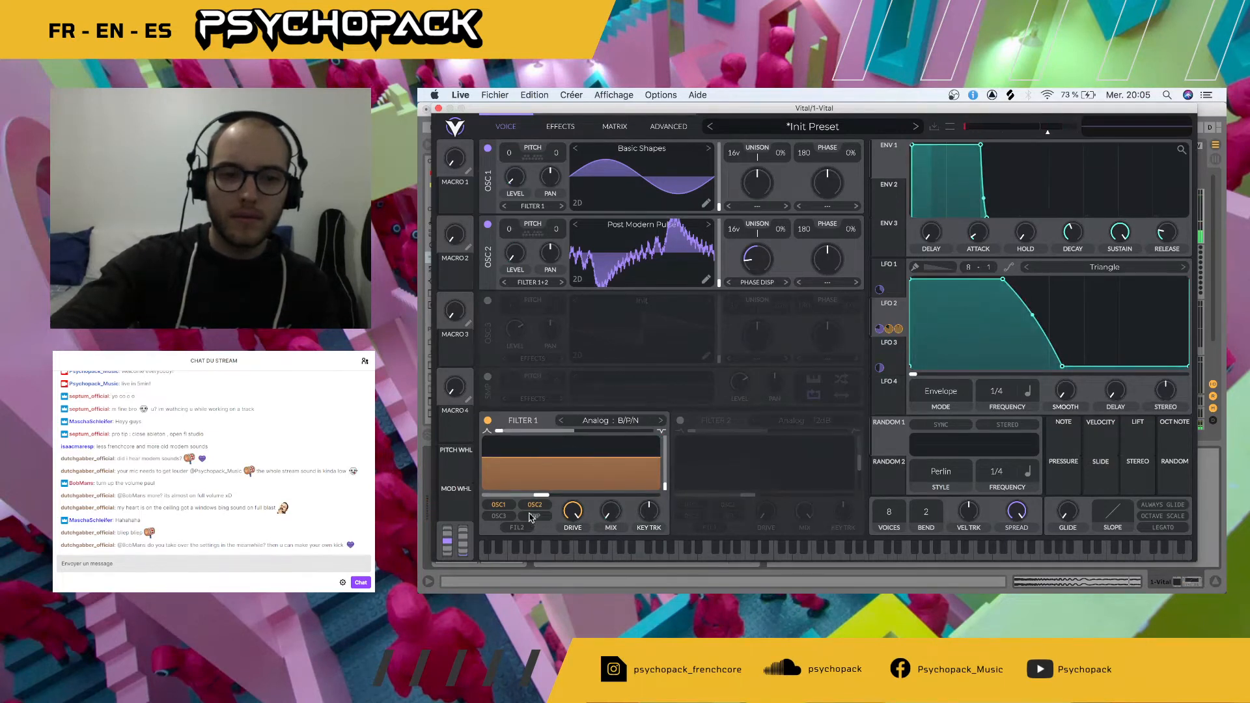
drag(611, 512, 564, 499)
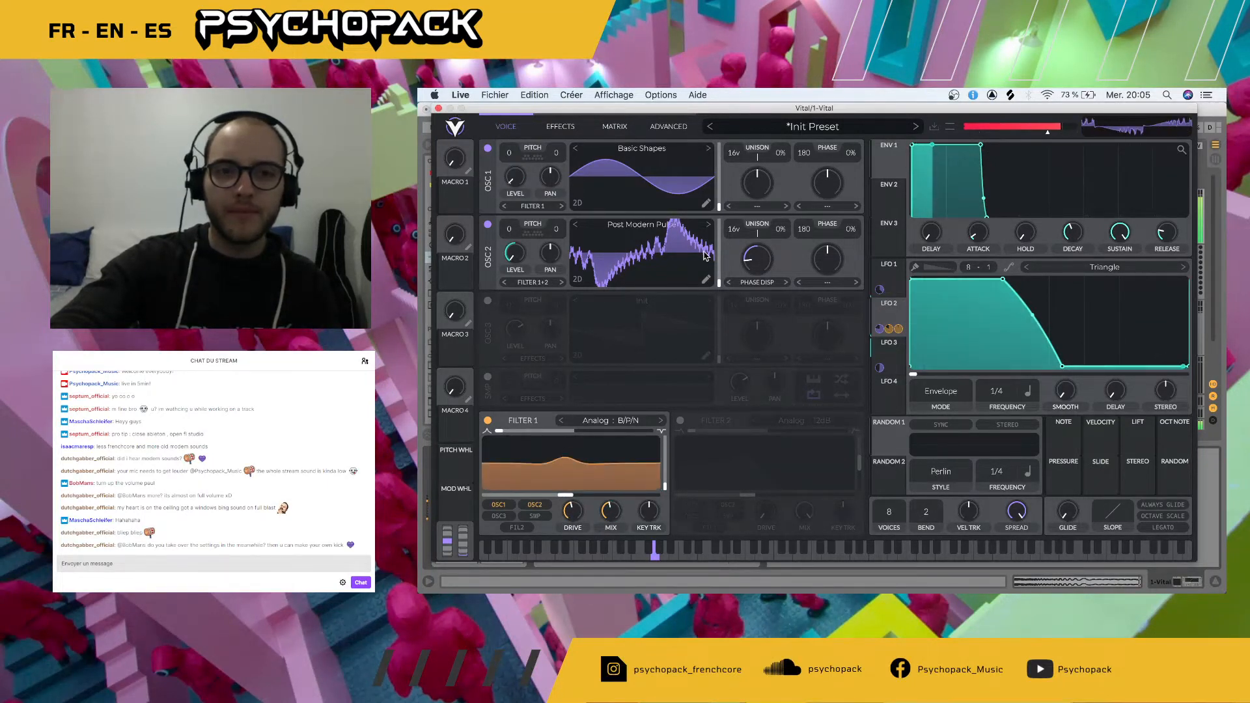
- Change oscillator 2's wavetable to Brown Noise and close the Vital window
click(708, 225)
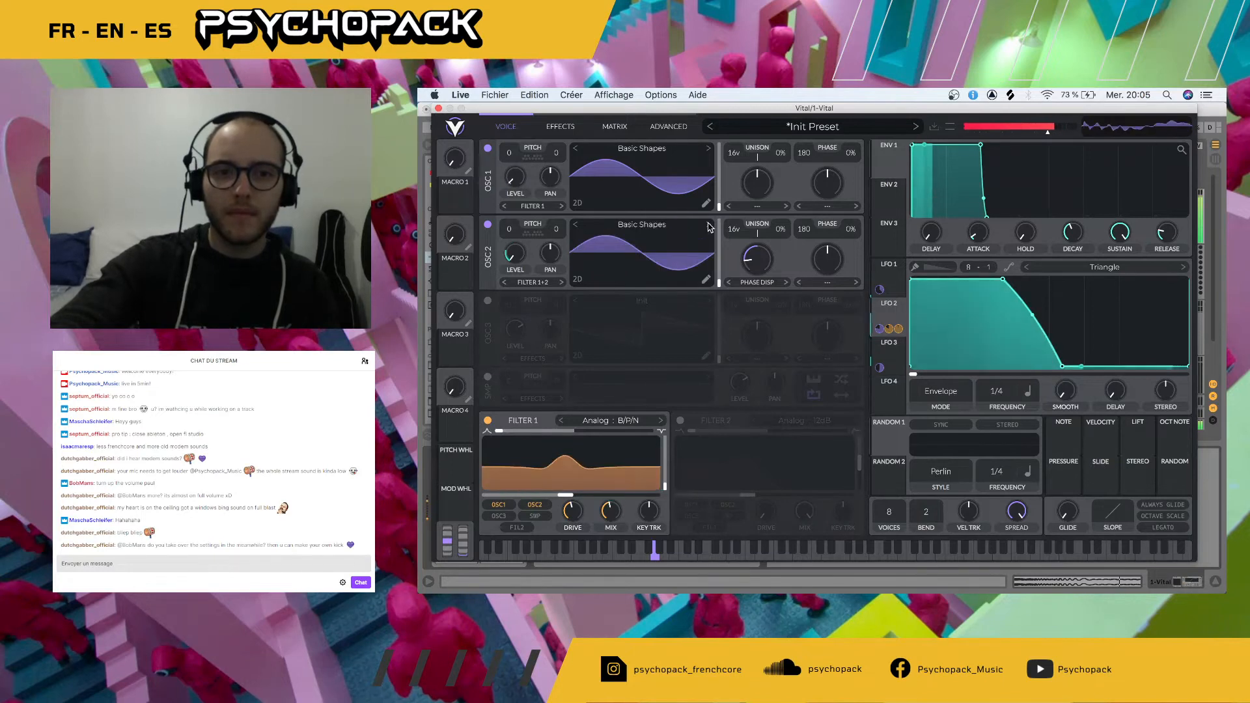
click(708, 225)
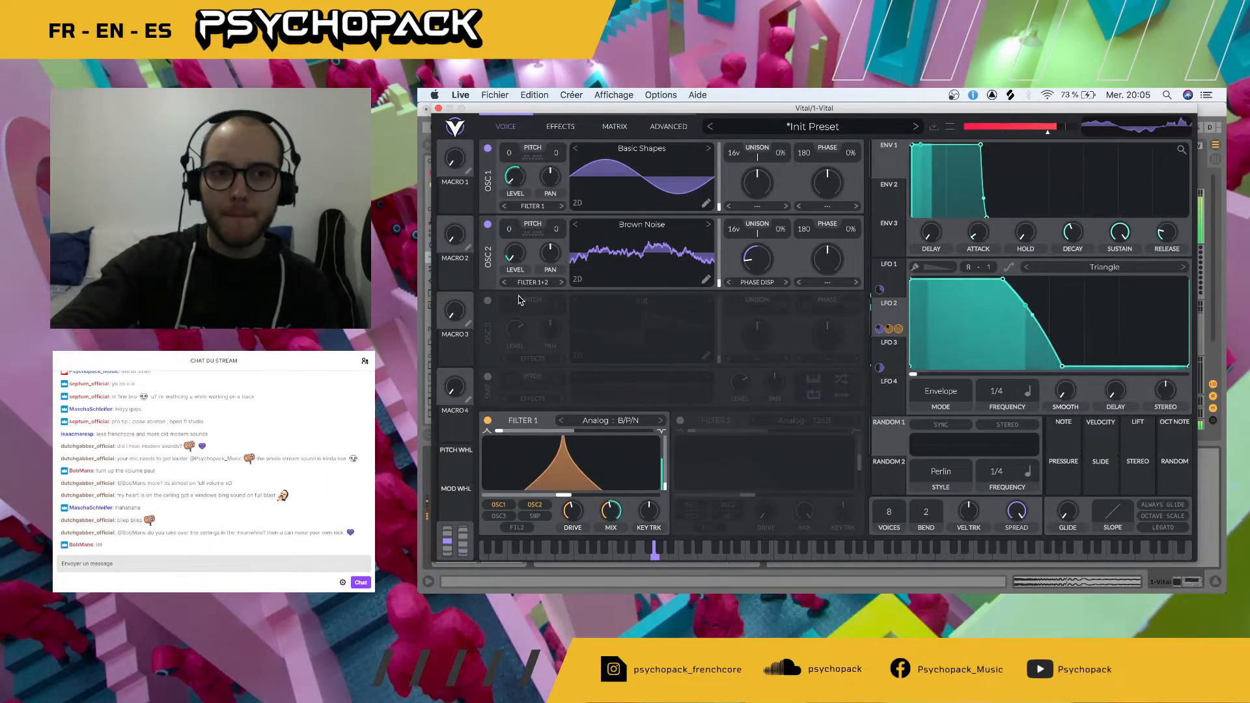
click(438, 108)
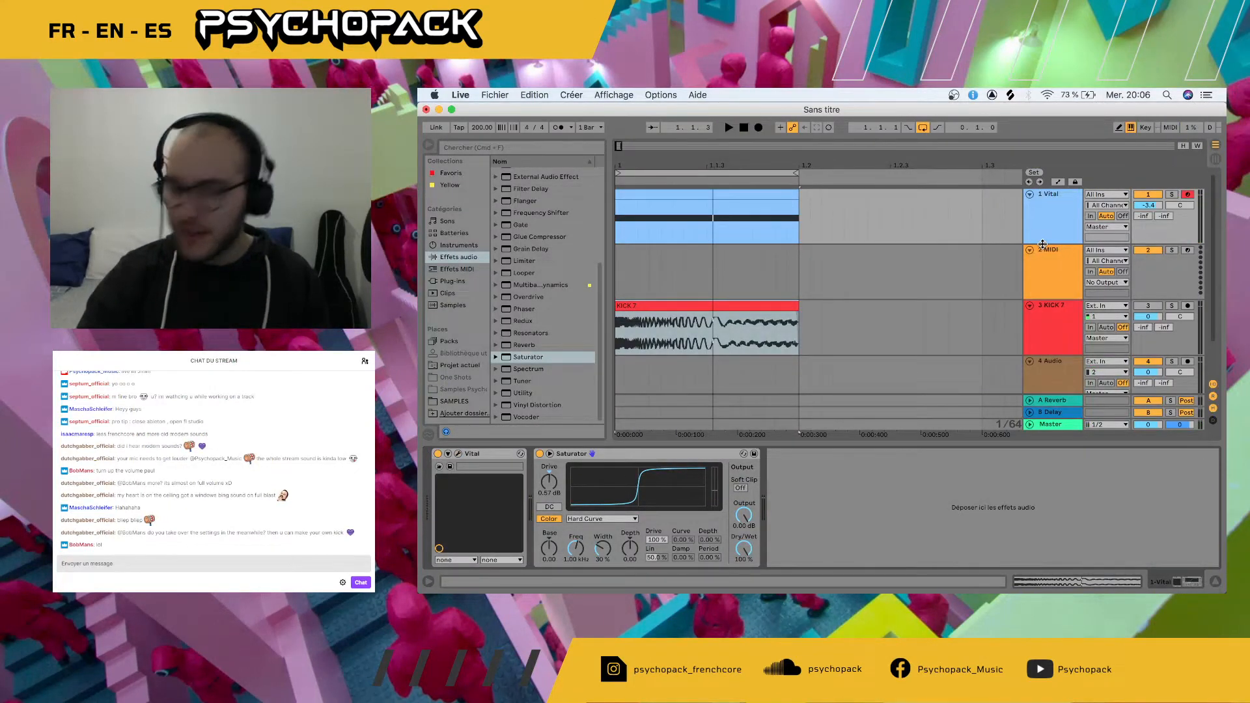
- Insert an audio track below the Vital track, set its input to 1-Vital, and arm it for recording
click(1040, 236)
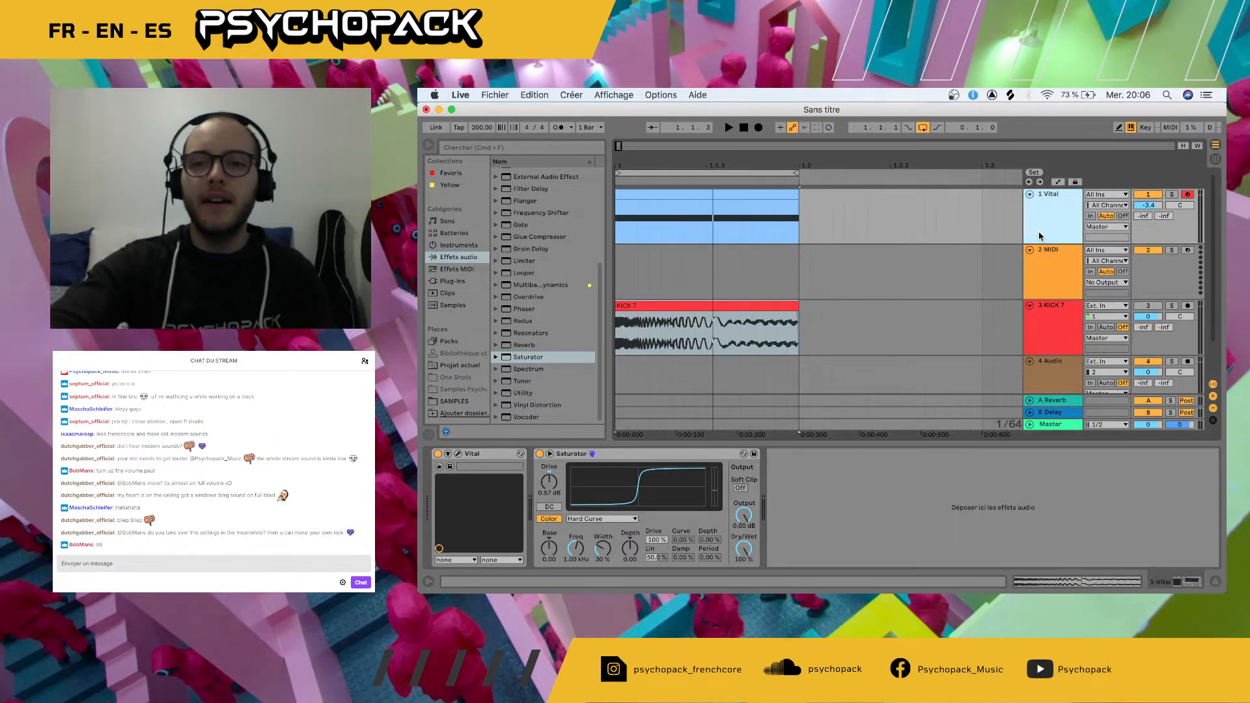
right_click(1048, 227)
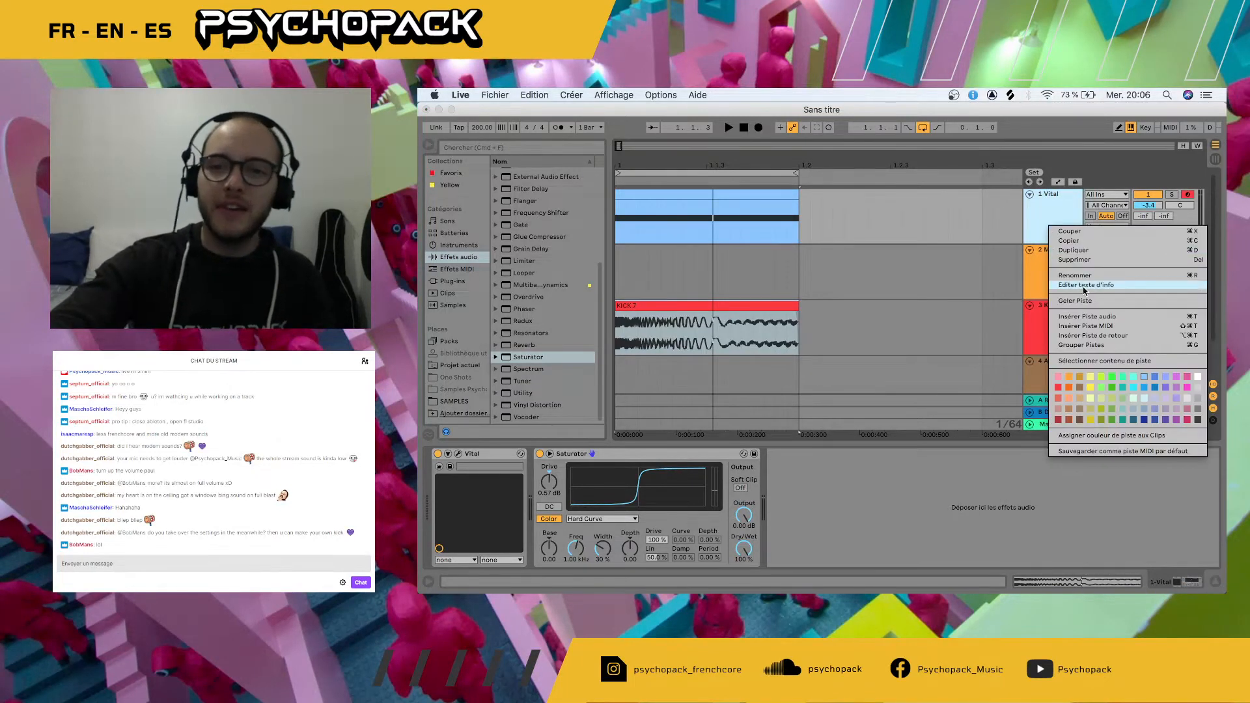
click(1089, 316)
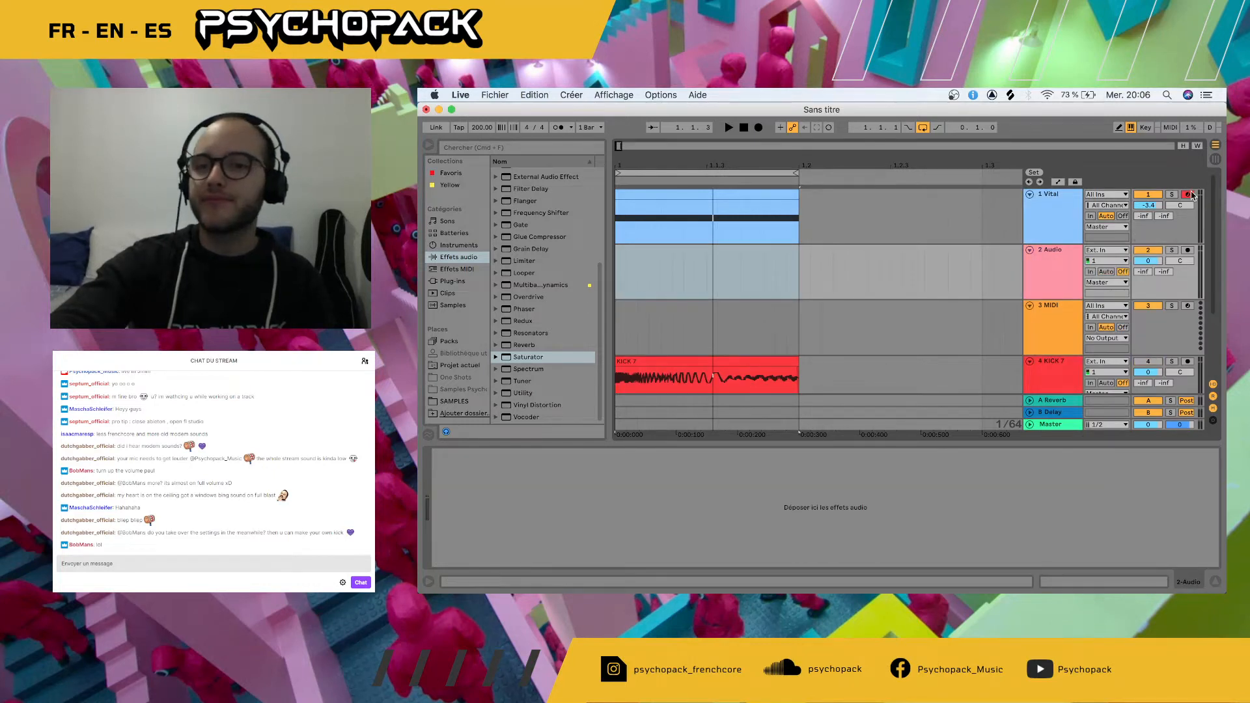
click(1101, 250)
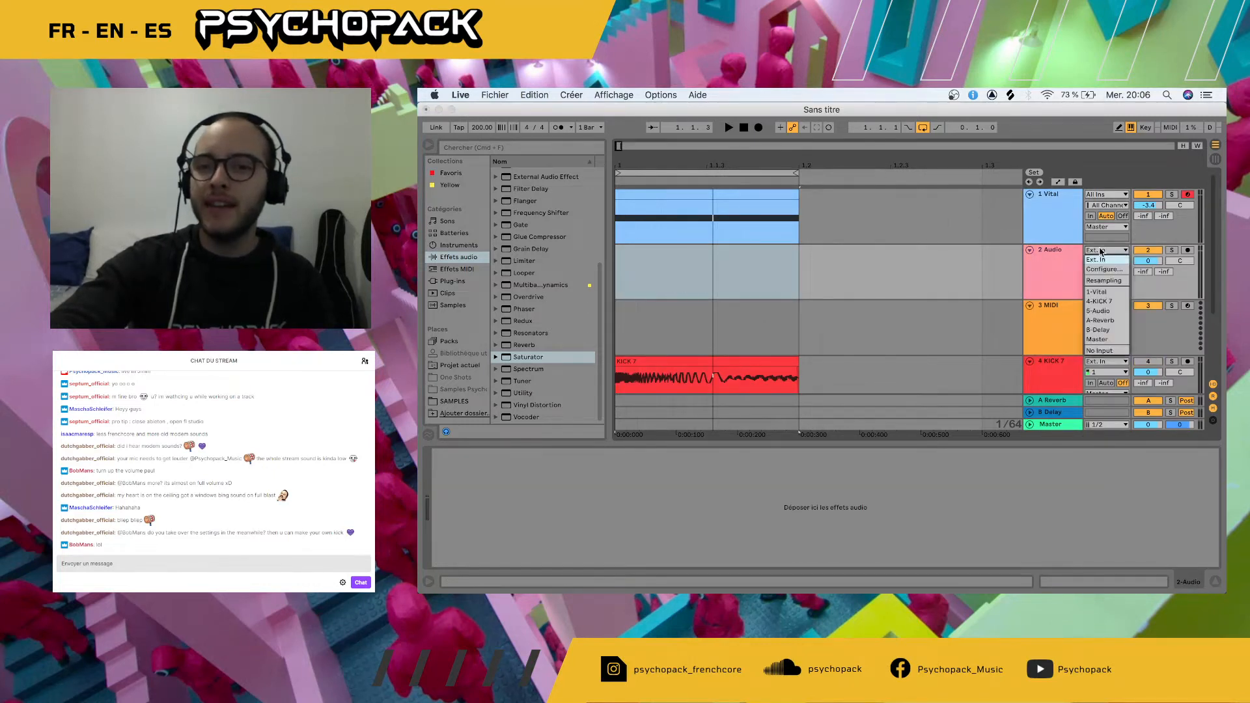
click(1103, 293)
click(1188, 252)
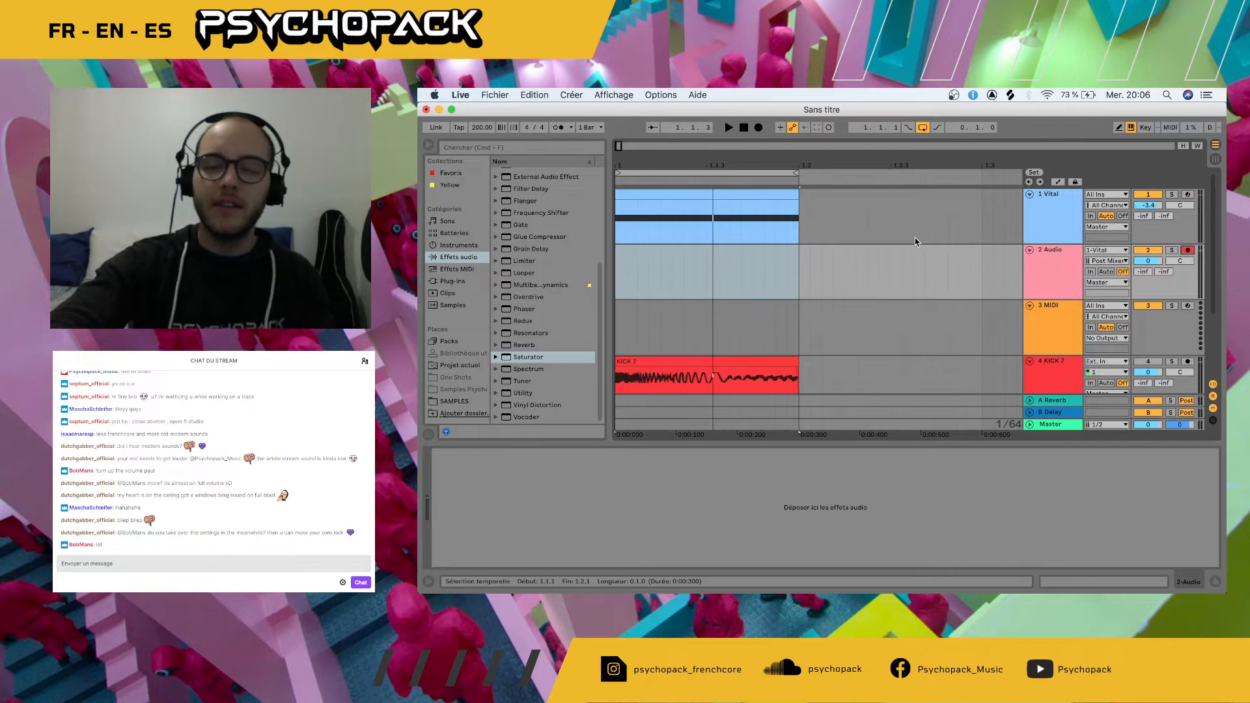
- Record the Vital kick onto the new audio track from the start of the arrangement
click(618, 265)
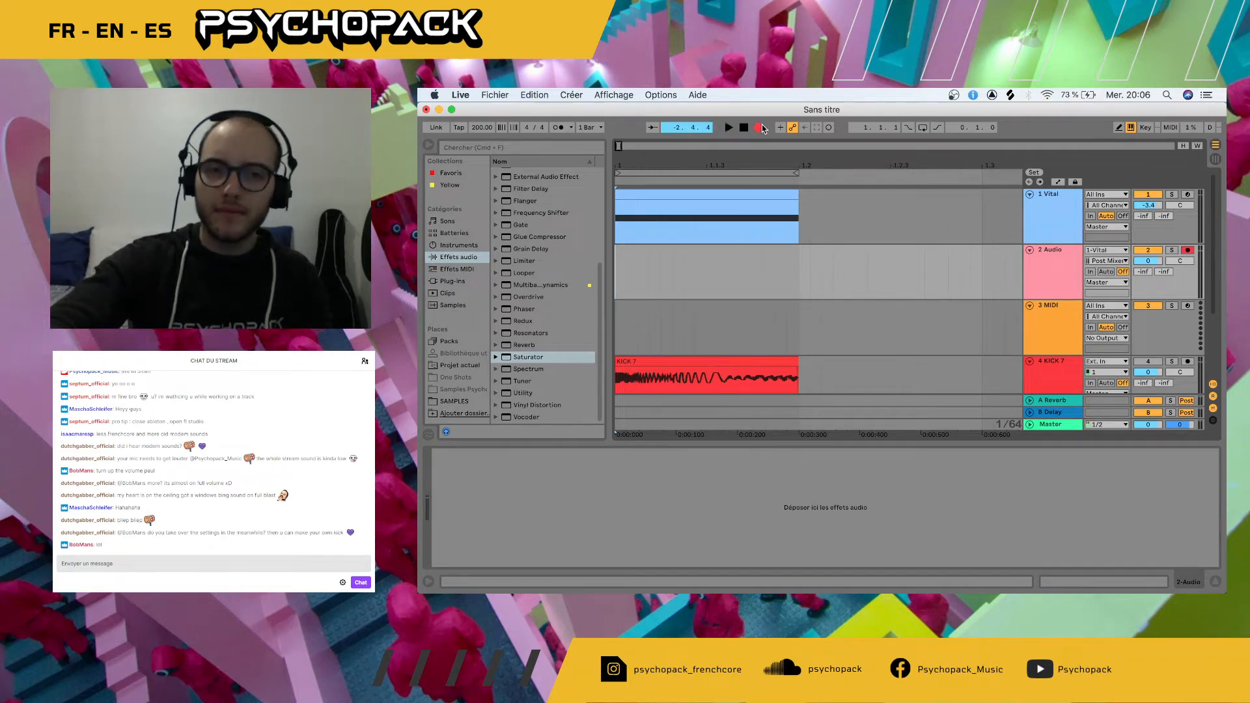
key(space)
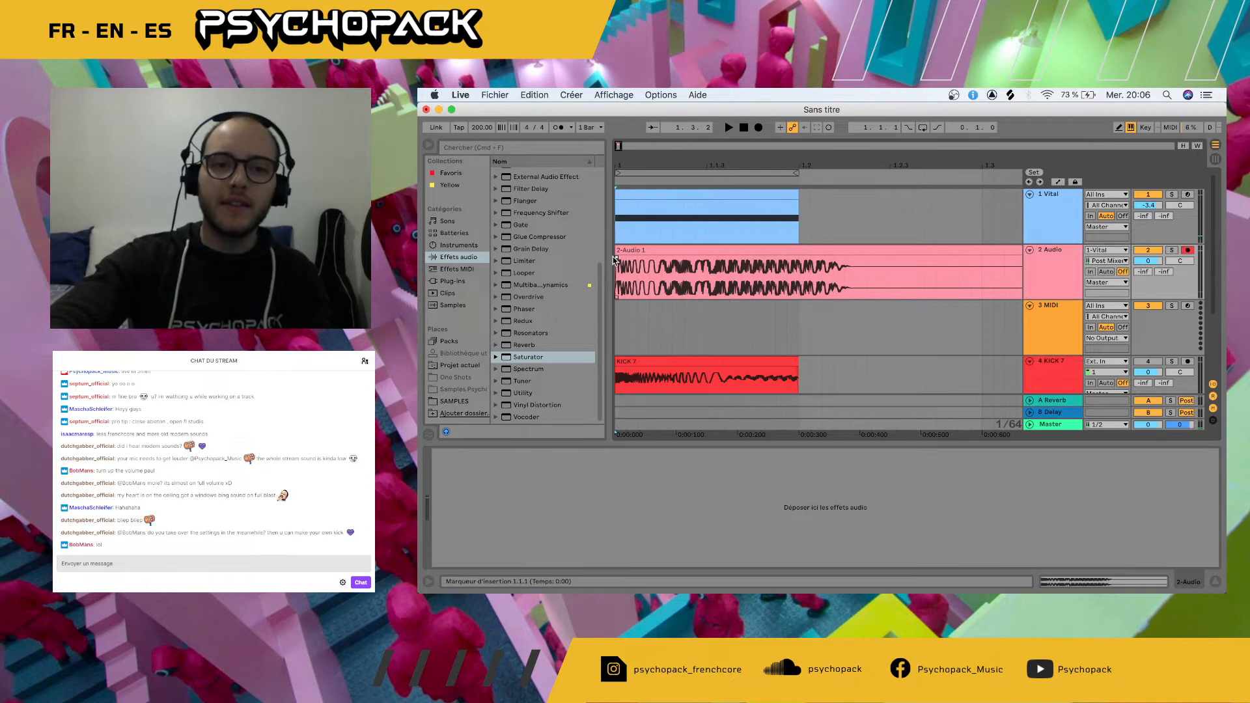
scroll(806, 284, down, 5)
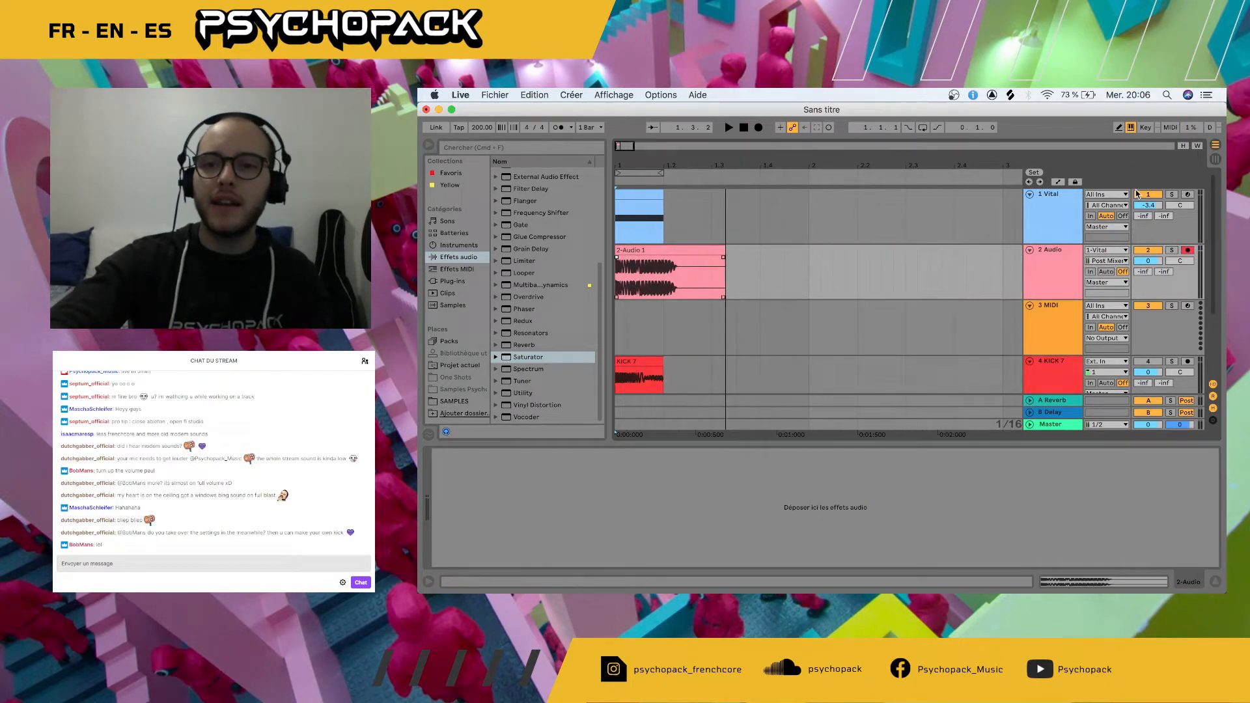
- Trim the recorded kick clip to the length of the Vital clip and play it back in a loop
drag(724, 259, 658, 254)
key(super+l)
key(space)
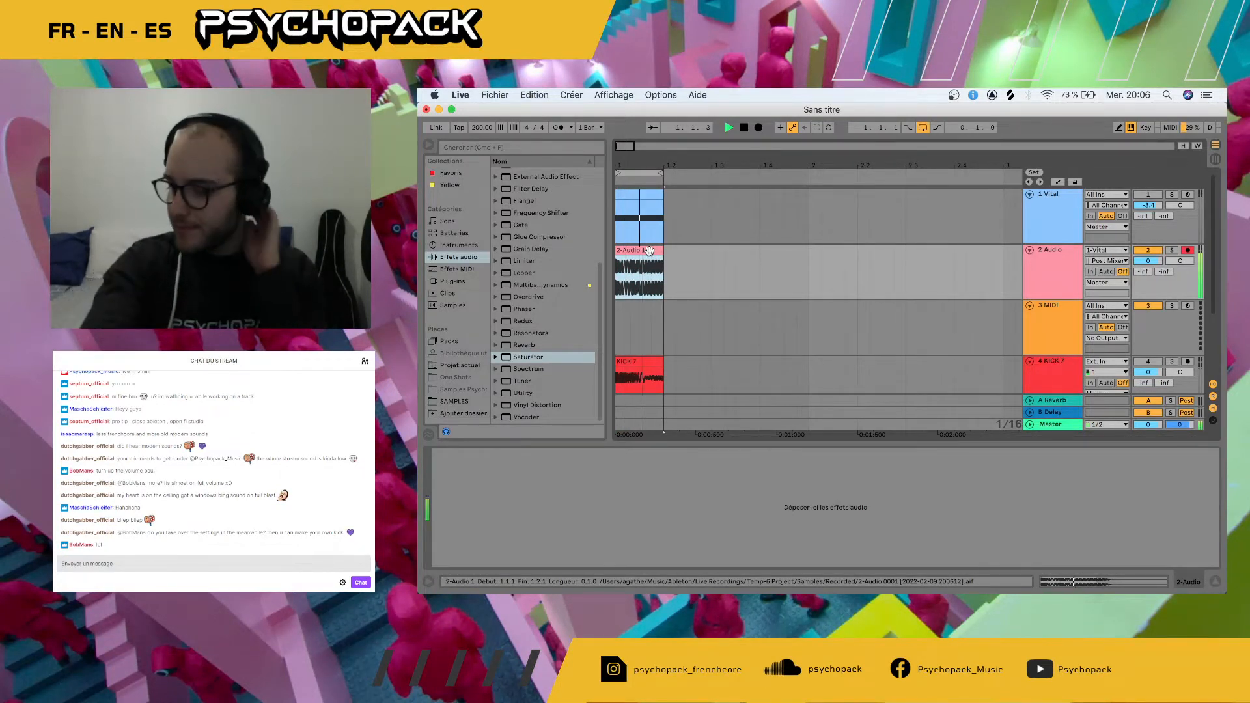
key(space)
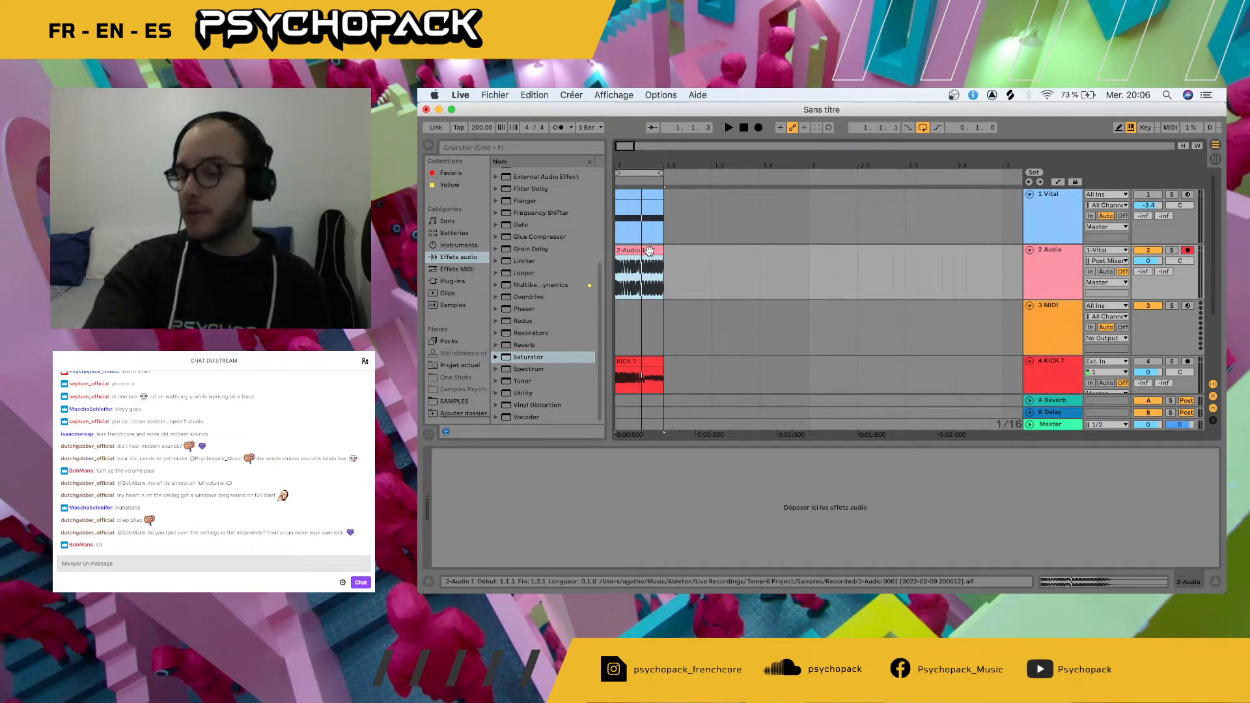
key(space)
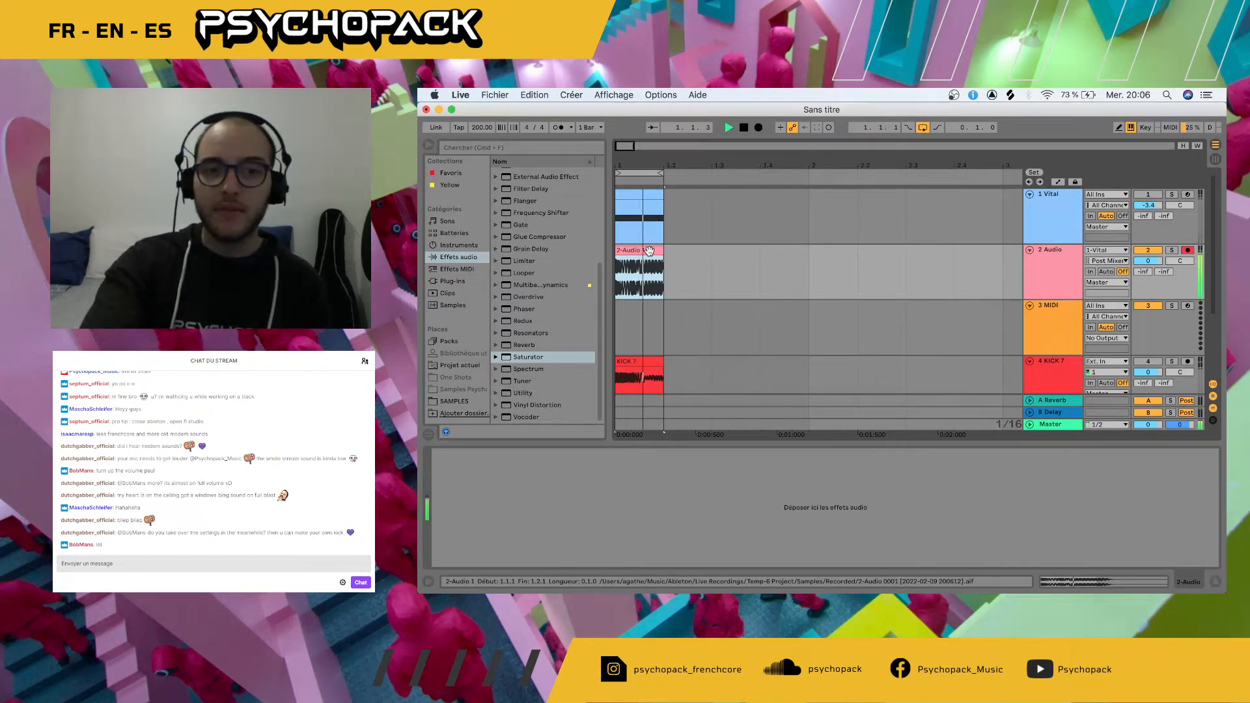
key(space)
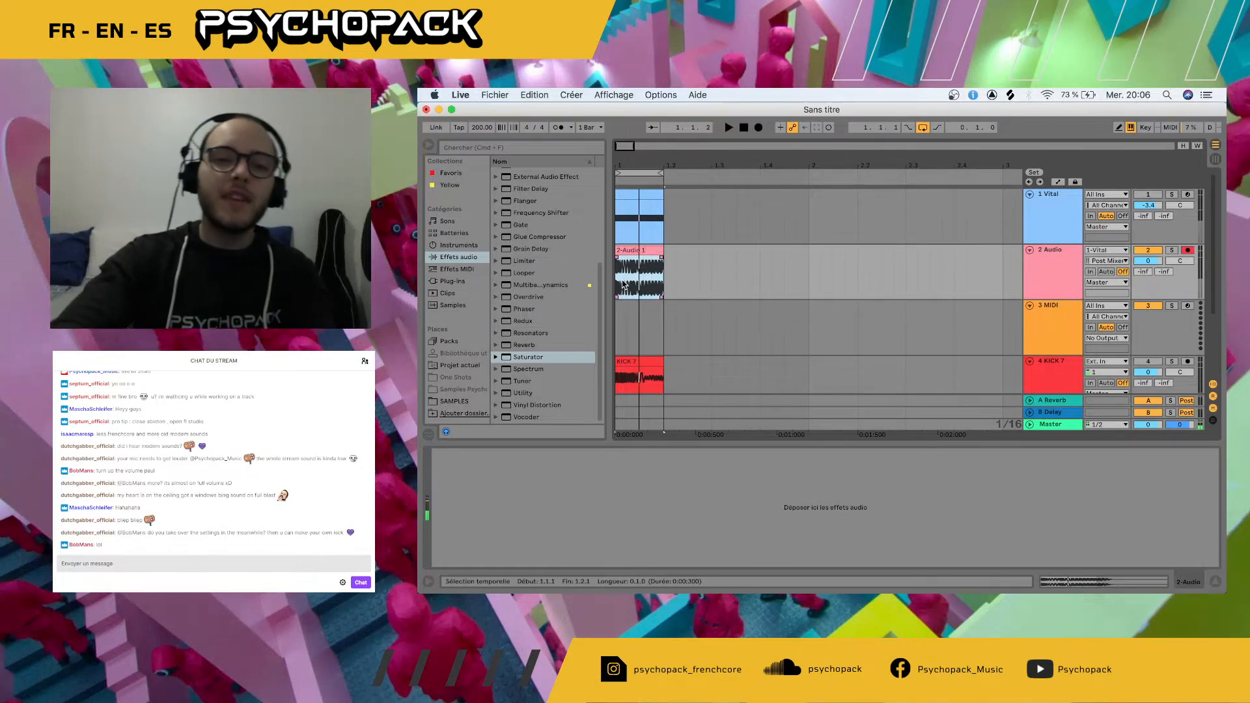
- Insert two more audio tracks below the track with the recorded kick
scroll(623, 284, up, 5)
scroll(623, 284, left, 1)
scroll(623, 283, down, 1)
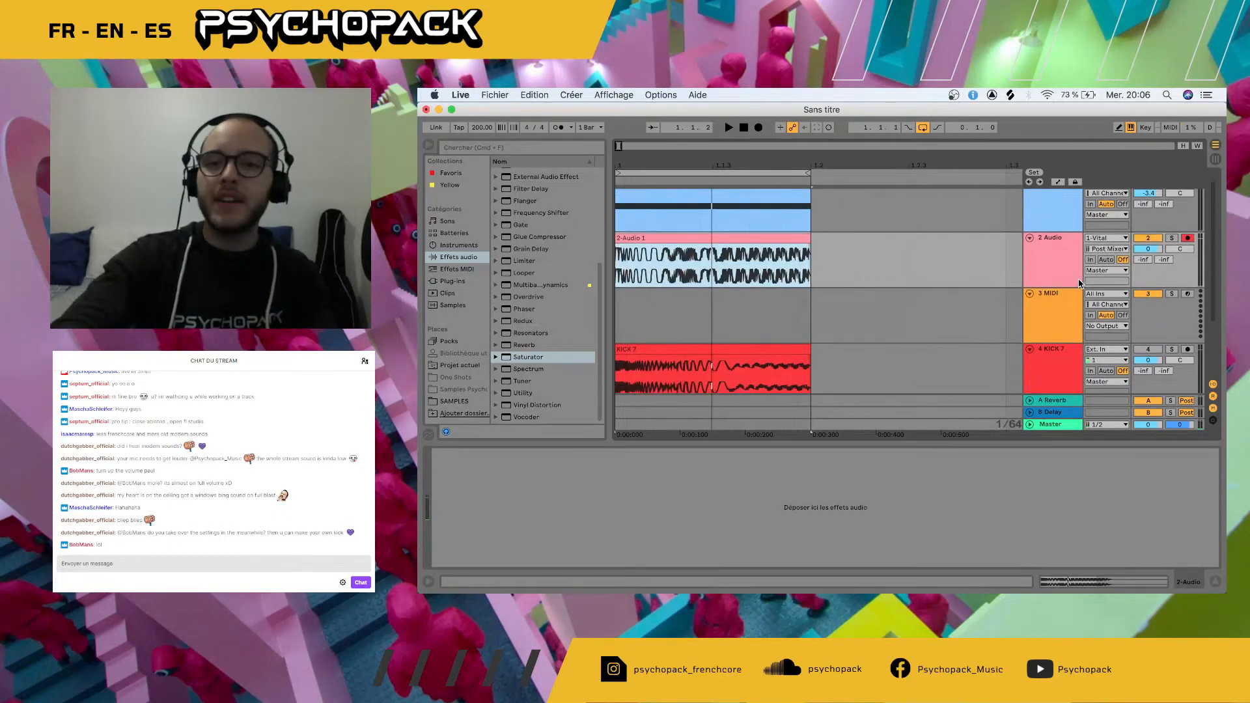
click(1055, 276)
right_click(1054, 276)
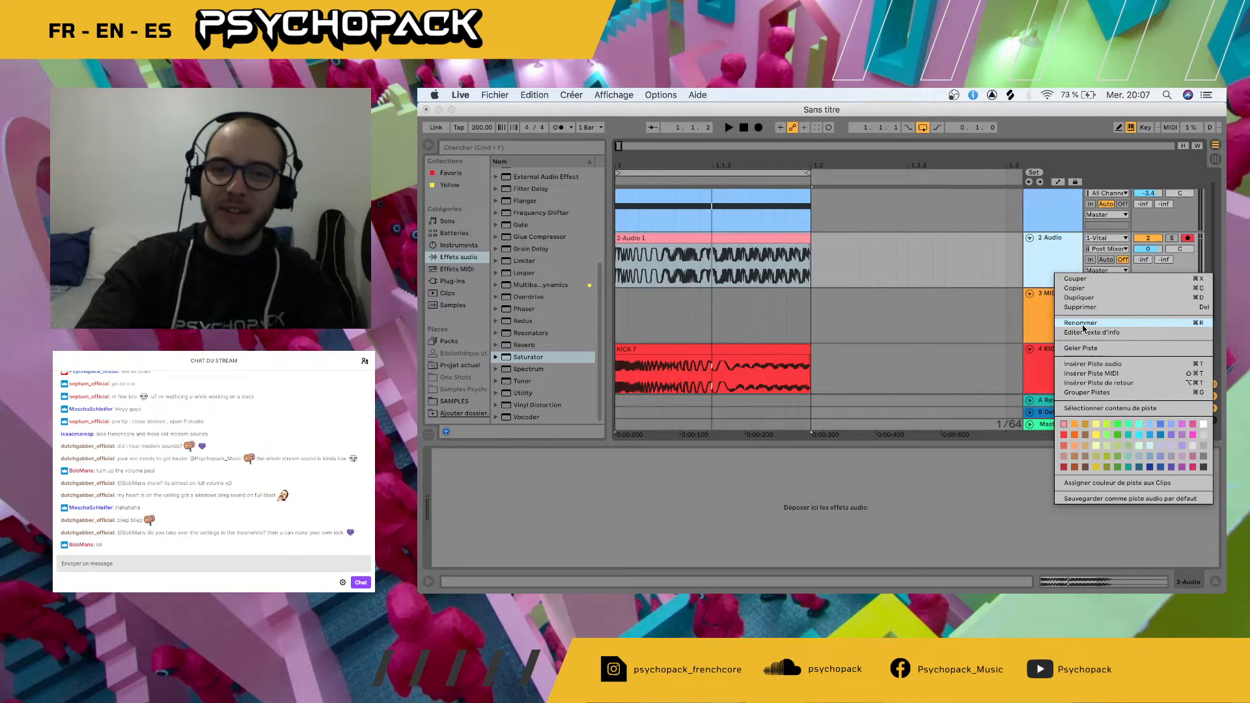
click(1093, 365)
right_click(1050, 304)
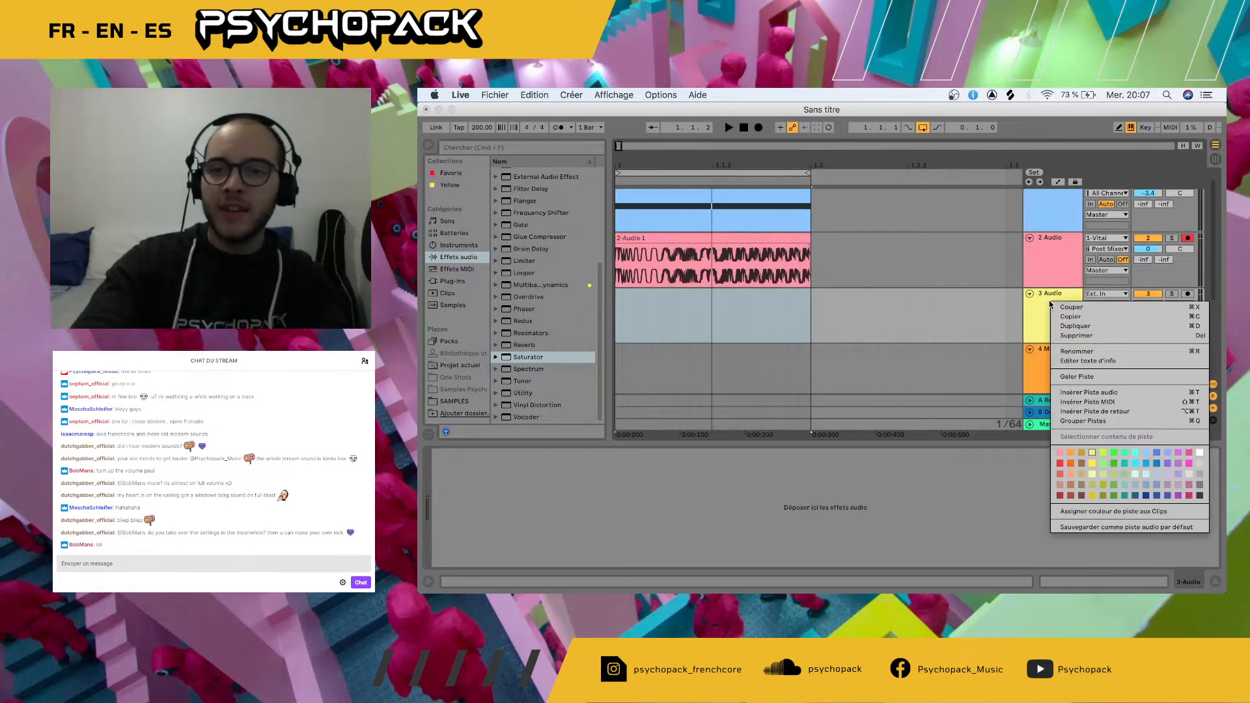
click(1082, 395)
- Split the recorded clip at 1.1.2, move its first part to the audio track below, and play that track soloed
click(658, 248)
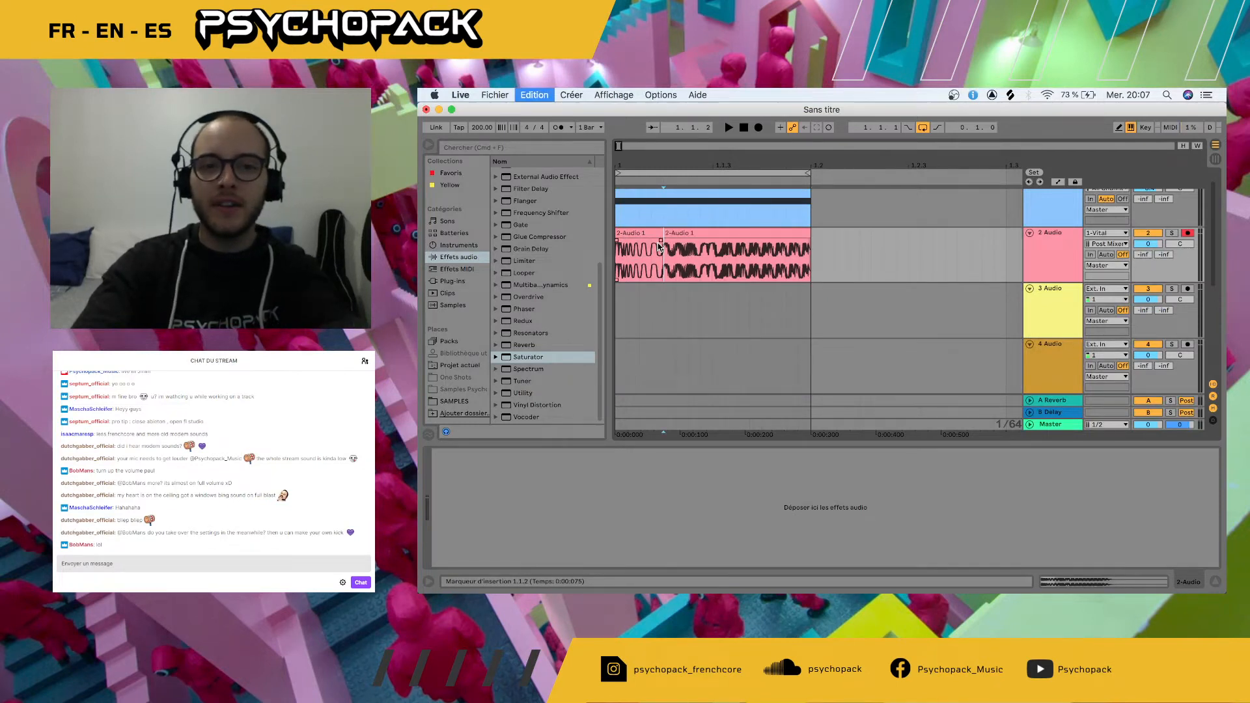
key(super+e)
click(641, 232)
drag(641, 232, 641, 290)
click(1171, 289)
key(space)
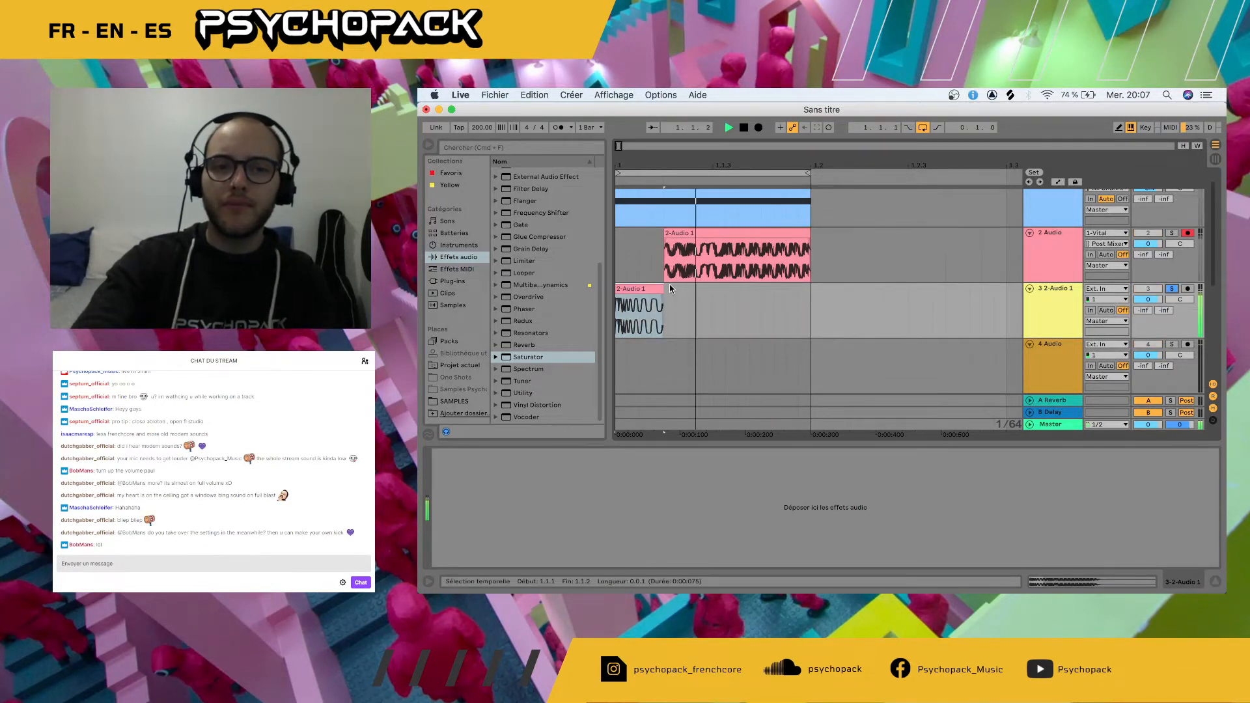
- Shorten the moved clip on track 3 to 0.038 seconds and extend the clip on track 2 back to 1.1.1
drag(664, 289, 627, 288)
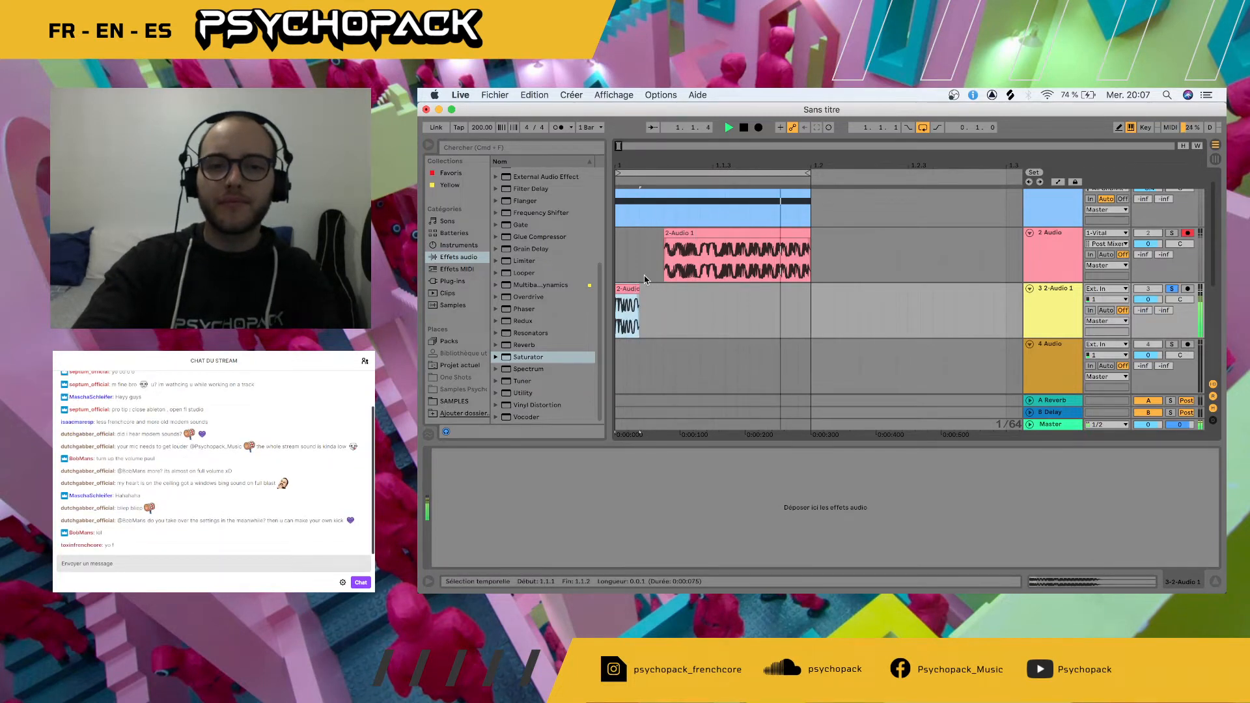
click(630, 297)
key(space)
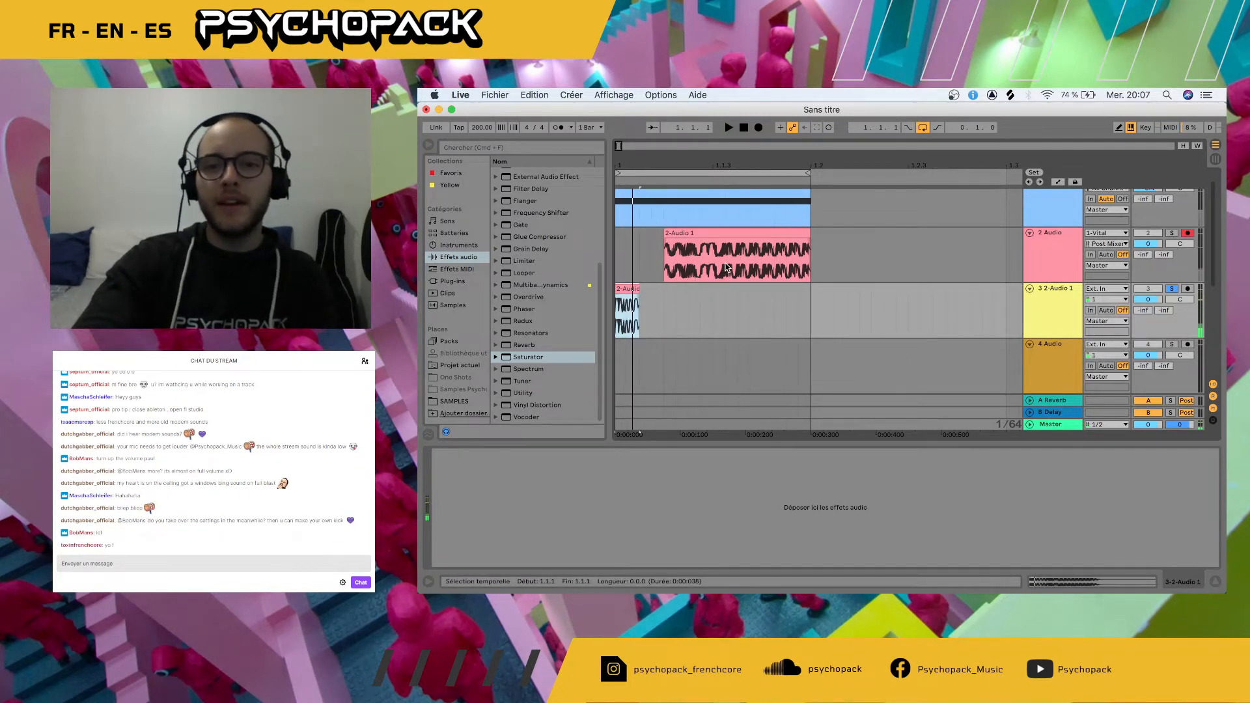
drag(664, 244, 617, 244)
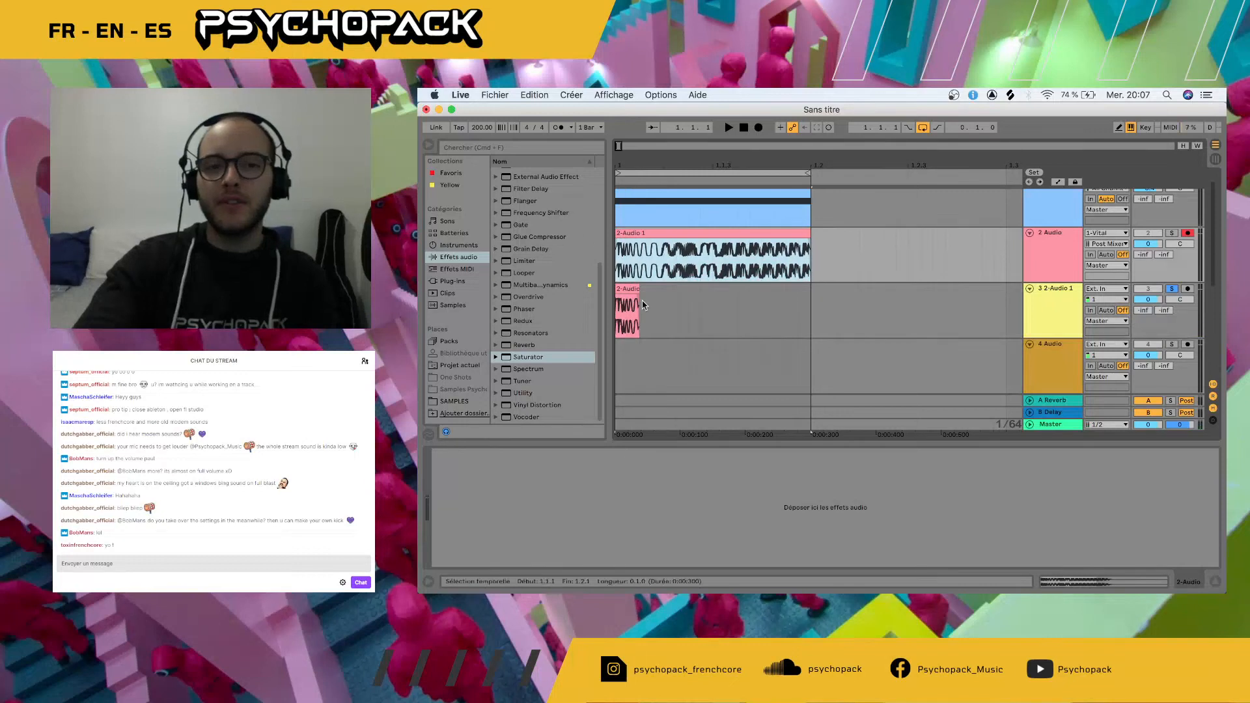
- Add an EQ Eight audio effect to track 3, which holds the short kick attack clip
click(1062, 307)
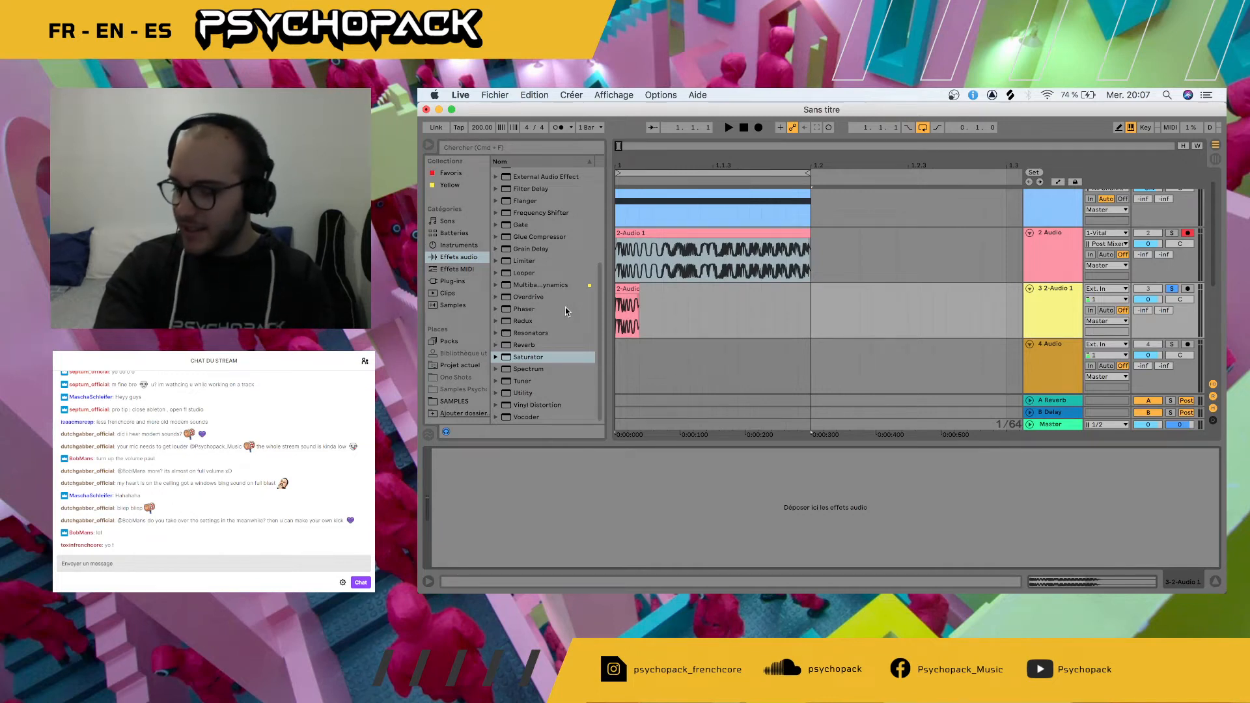
scroll(539, 264, up, 5)
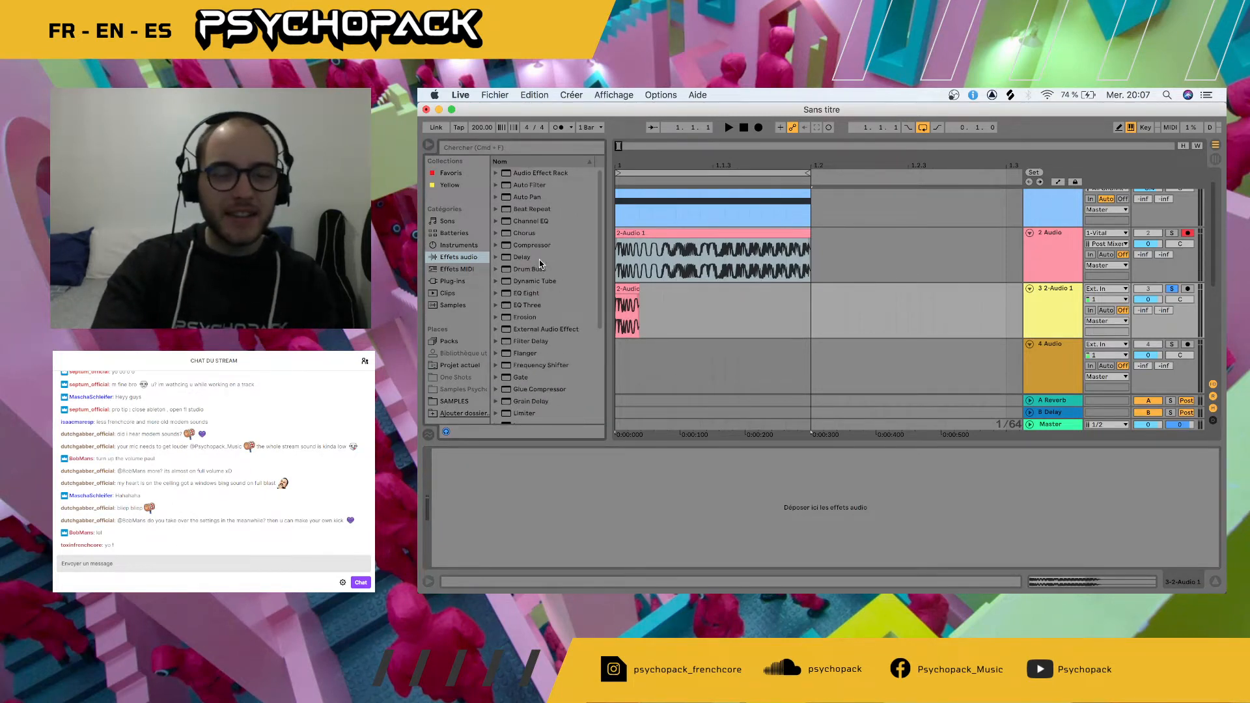
click(529, 295)
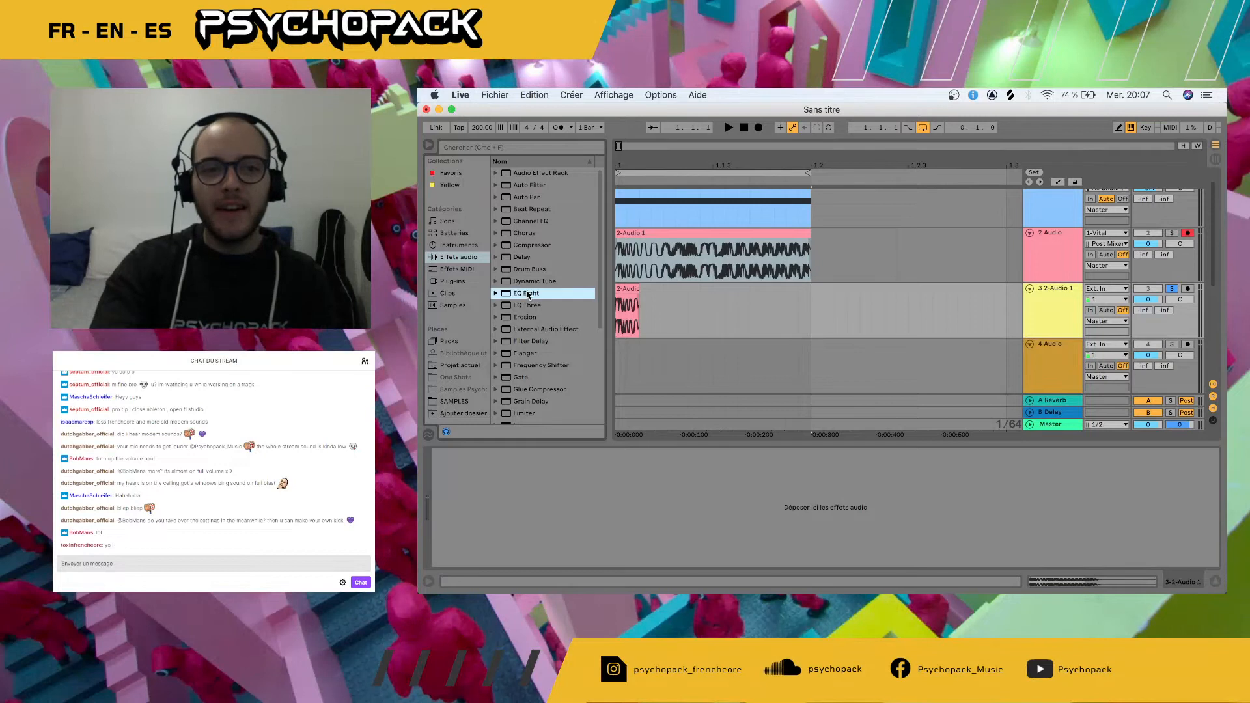
double_click(526, 292)
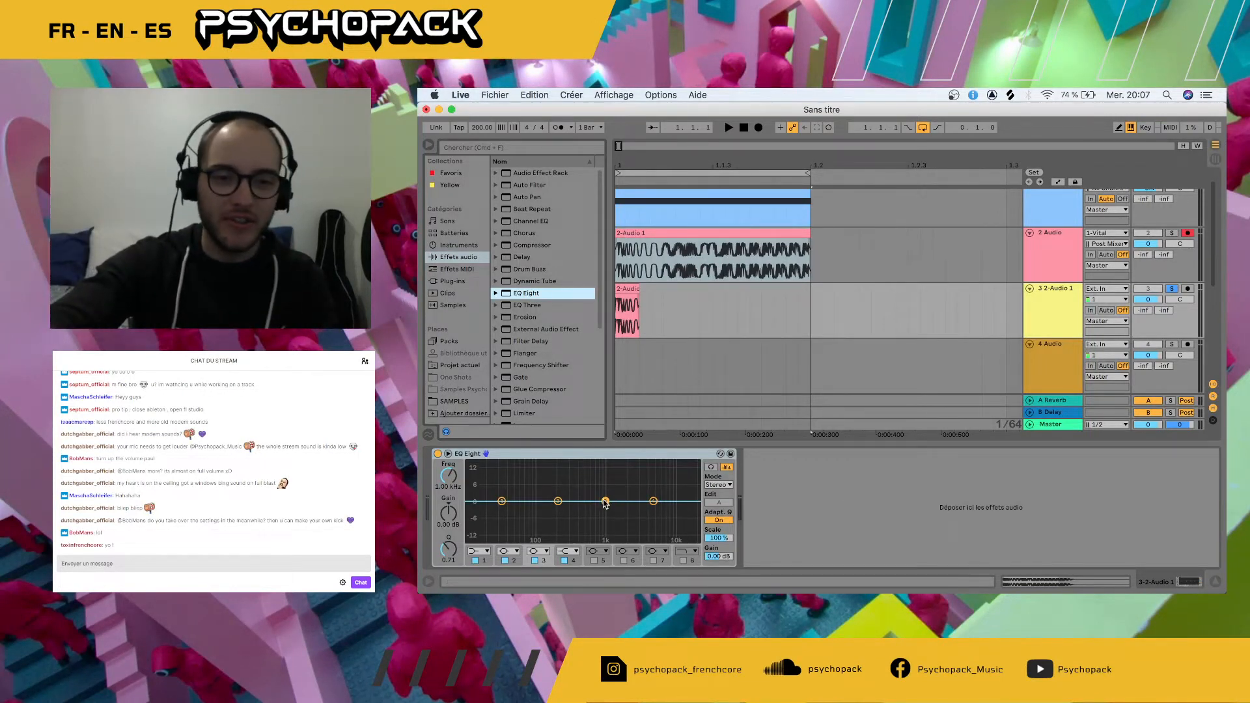
- Boost EQ Eight's bands 2 and 3 on the kick attack to 15 dB around 474–484 Hz while listening
drag(604, 503, 589, 489)
key(space)
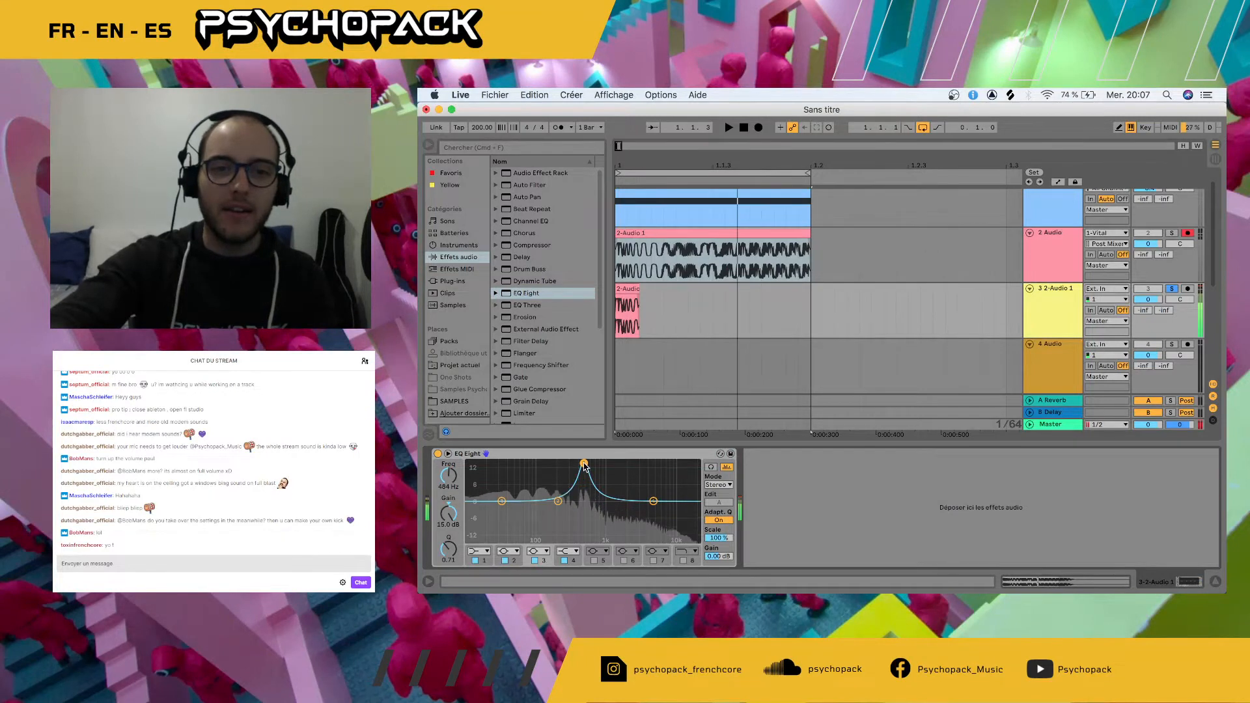
drag(559, 502, 586, 464)
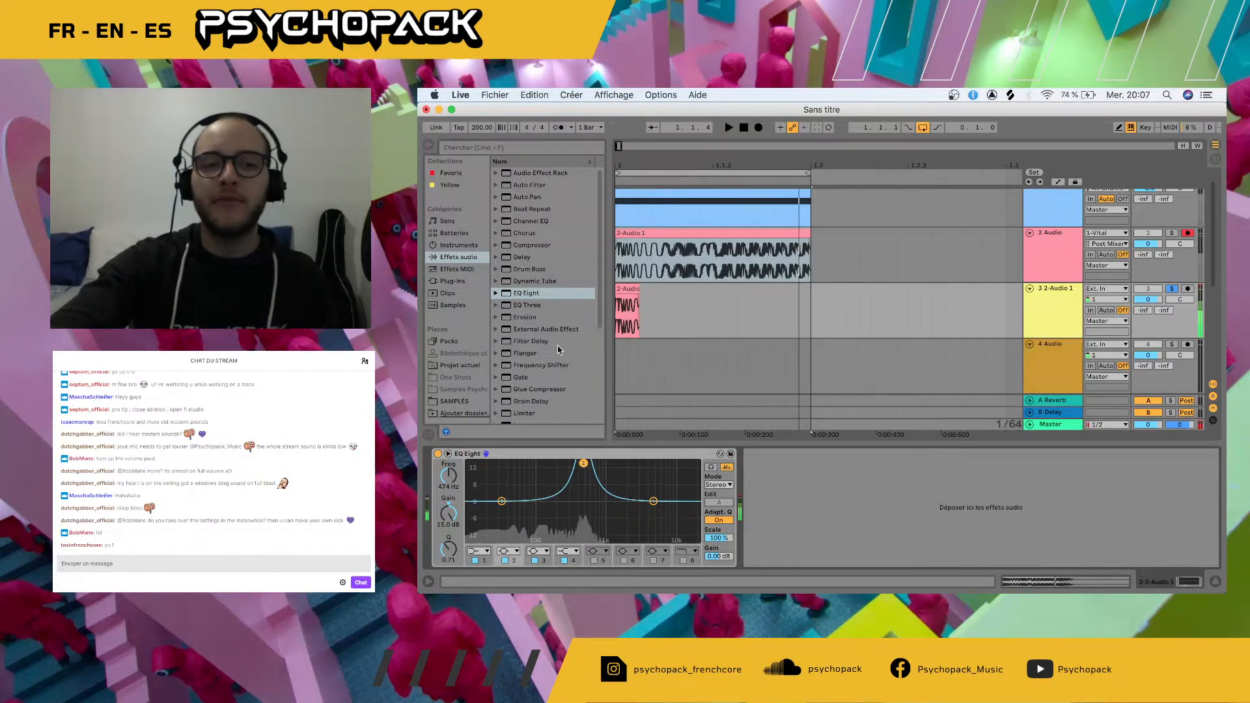
- Add a Saturator with 7.43 dB Drive after the EQ Eight and slightly lengthen the short clip on 3 2-Audio 1
scroll(558, 350, down, 5)
scroll(557, 350, down, 2)
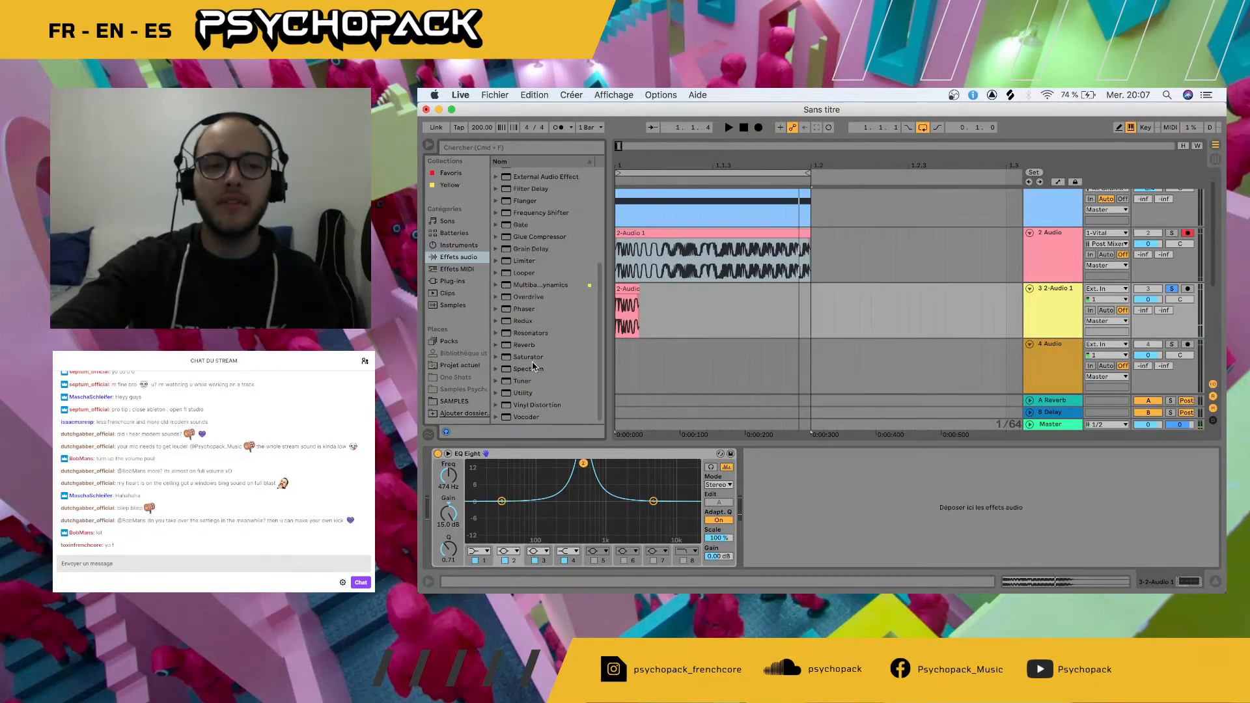
double_click(528, 359)
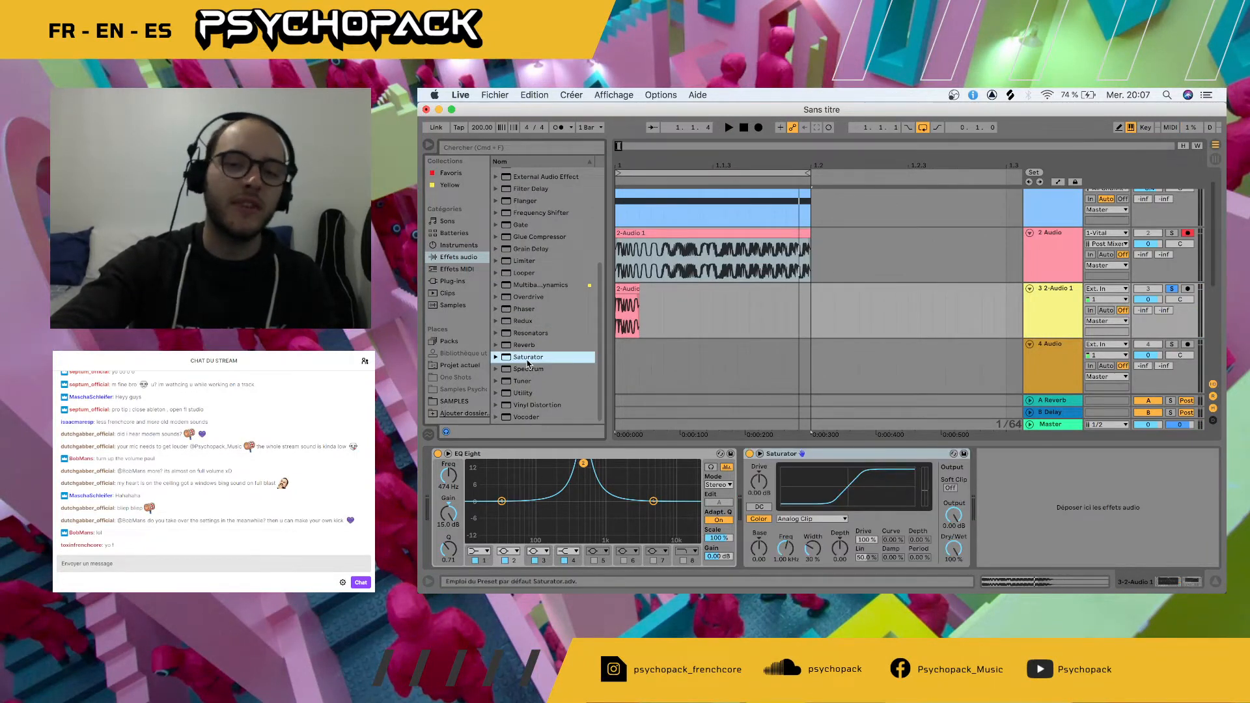
drag(766, 490, 765, 472)
key(space)
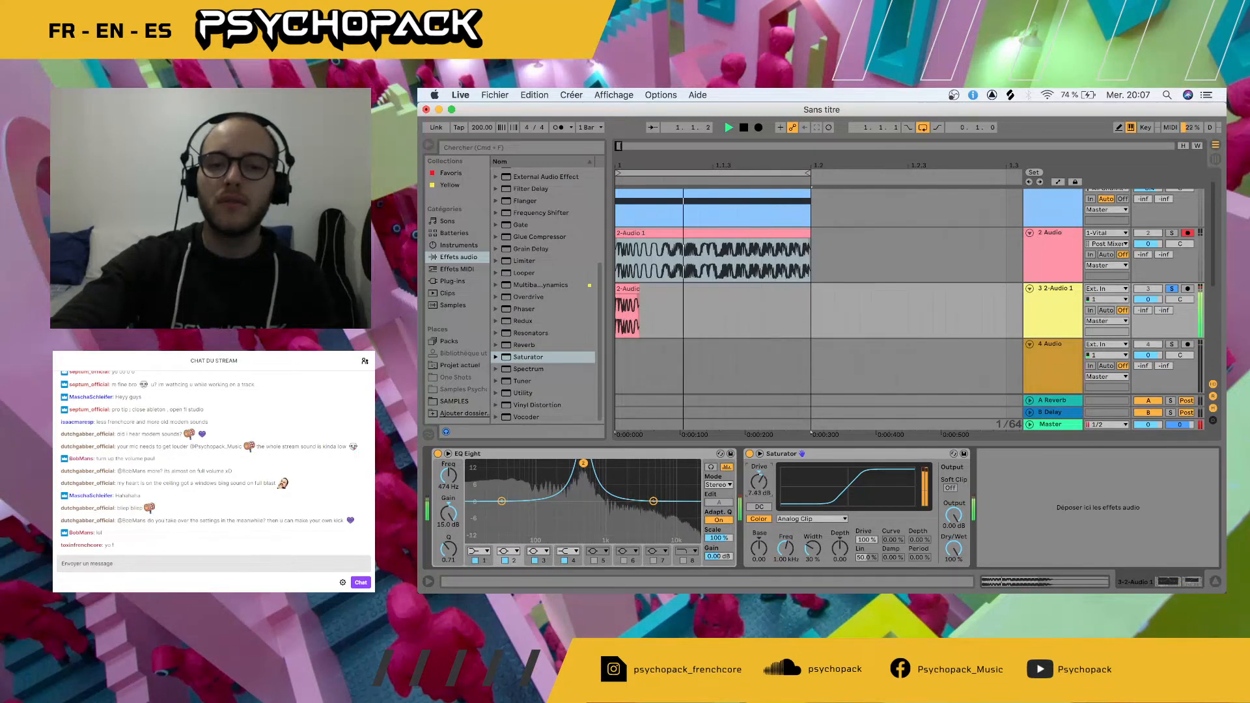
mouse_move(637, 288)
mouse_down()
mouse_move(663, 288)
mouse_move(649, 288)
mouse_up()
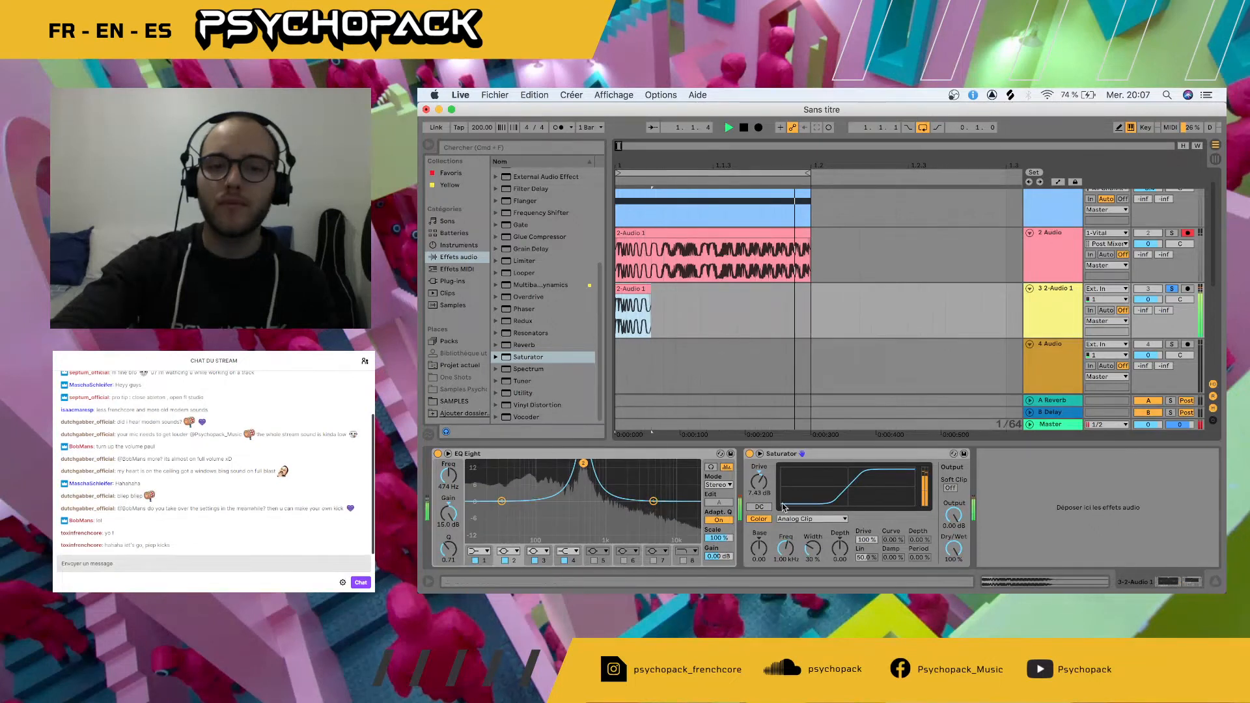
- Set the Saturator to Hard Curve, with color frequency 471 Hz, width 0.0 and depth -3.05
click(812, 519)
click(803, 570)
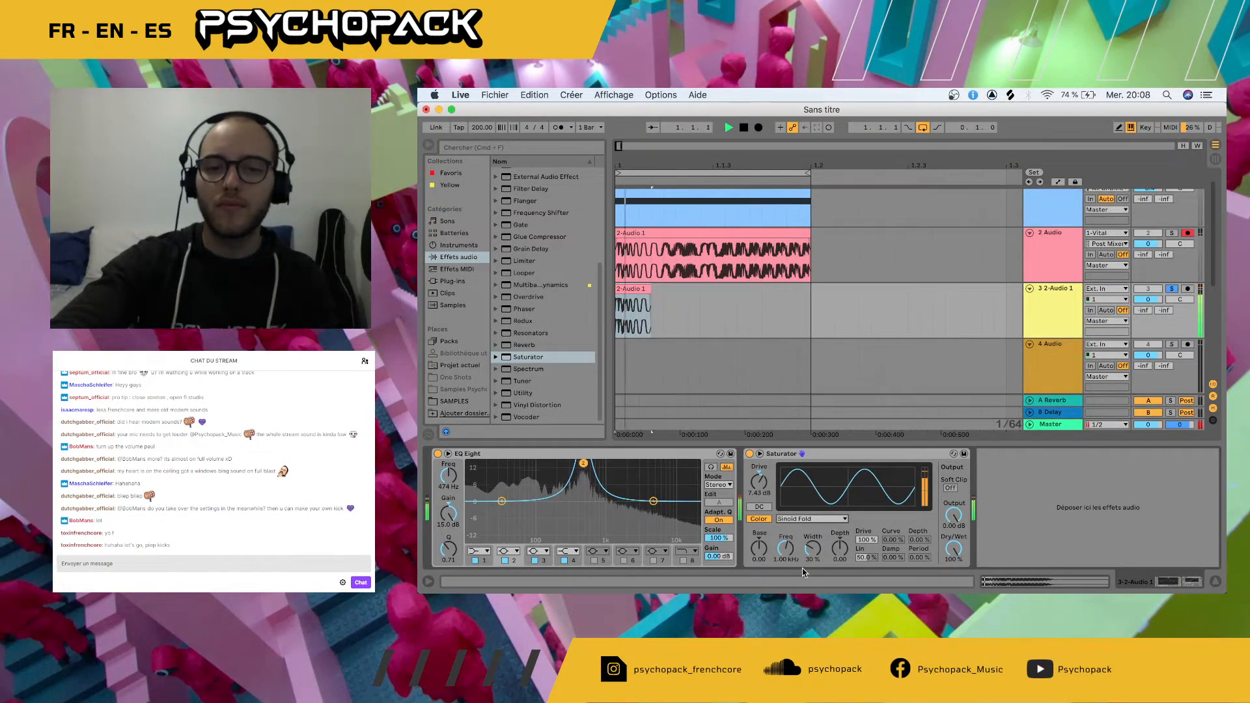
click(801, 520)
click(798, 567)
click(799, 520)
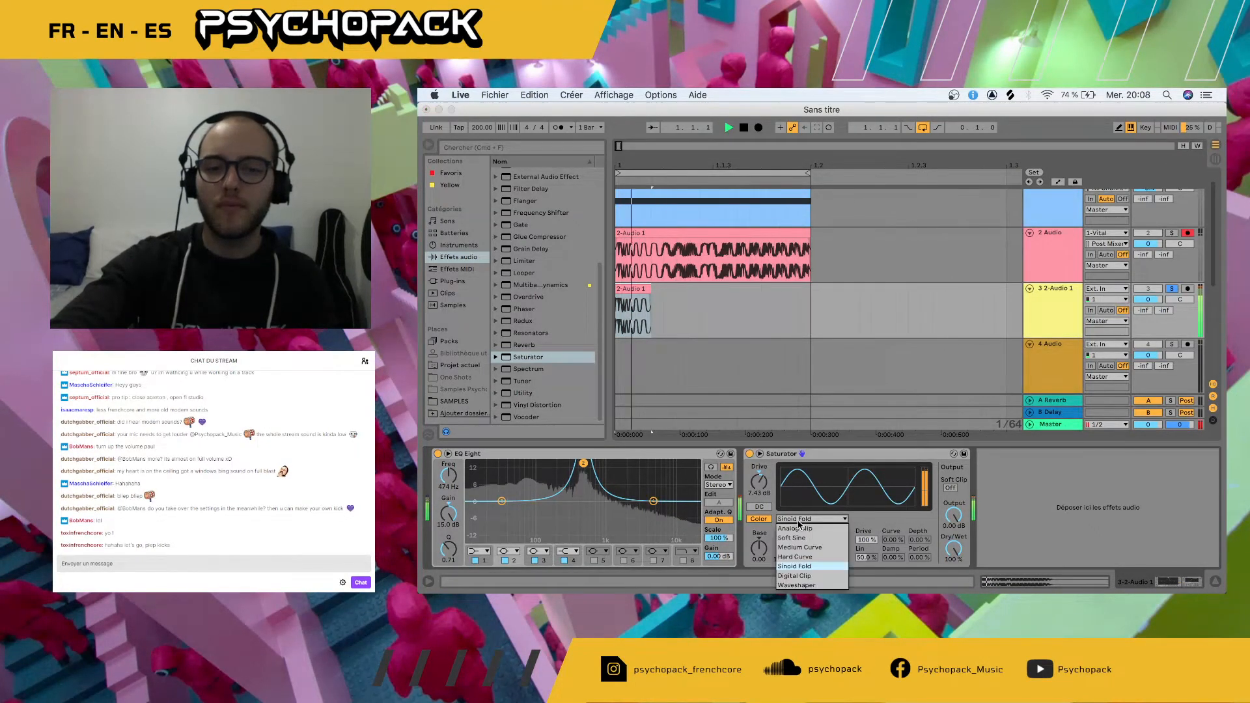
click(798, 557)
drag(789, 547, 840, 554)
key(space)
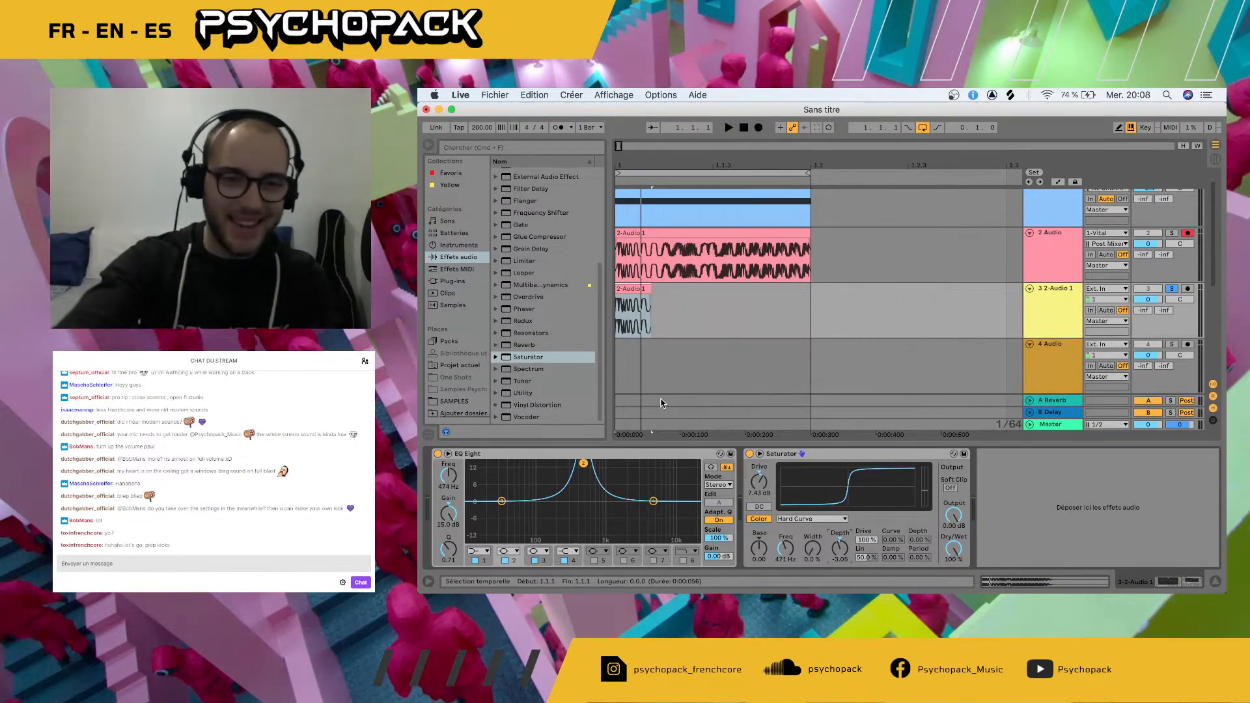
- Add a second EQ Eight after the Saturator and switch its band 1 to a steep low-cut filter
scroll(532, 357, up, 5)
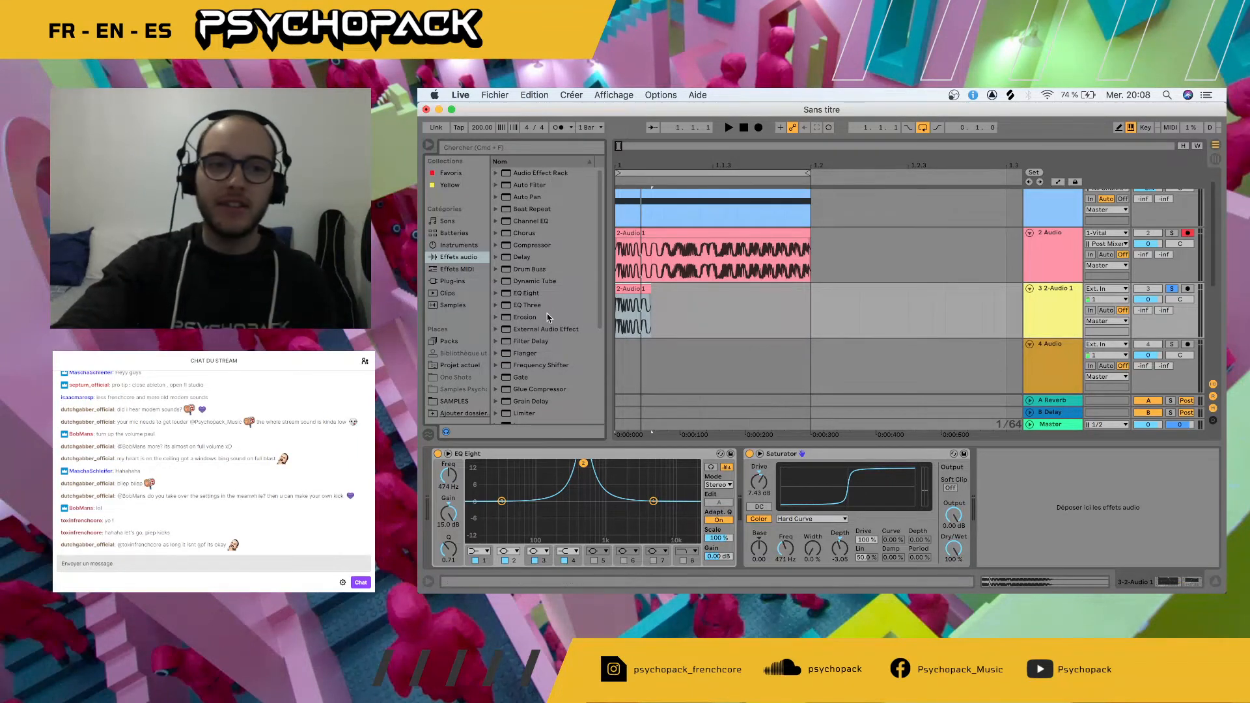
drag(539, 297, 1002, 499)
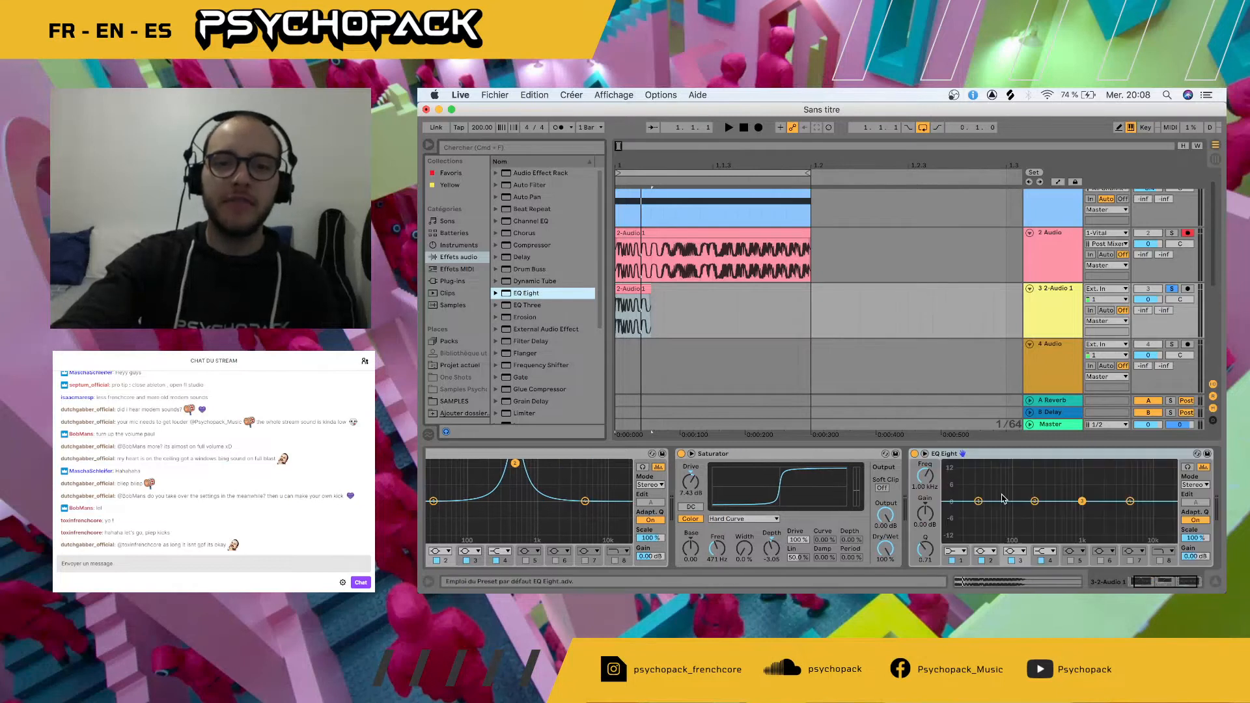
click(953, 552)
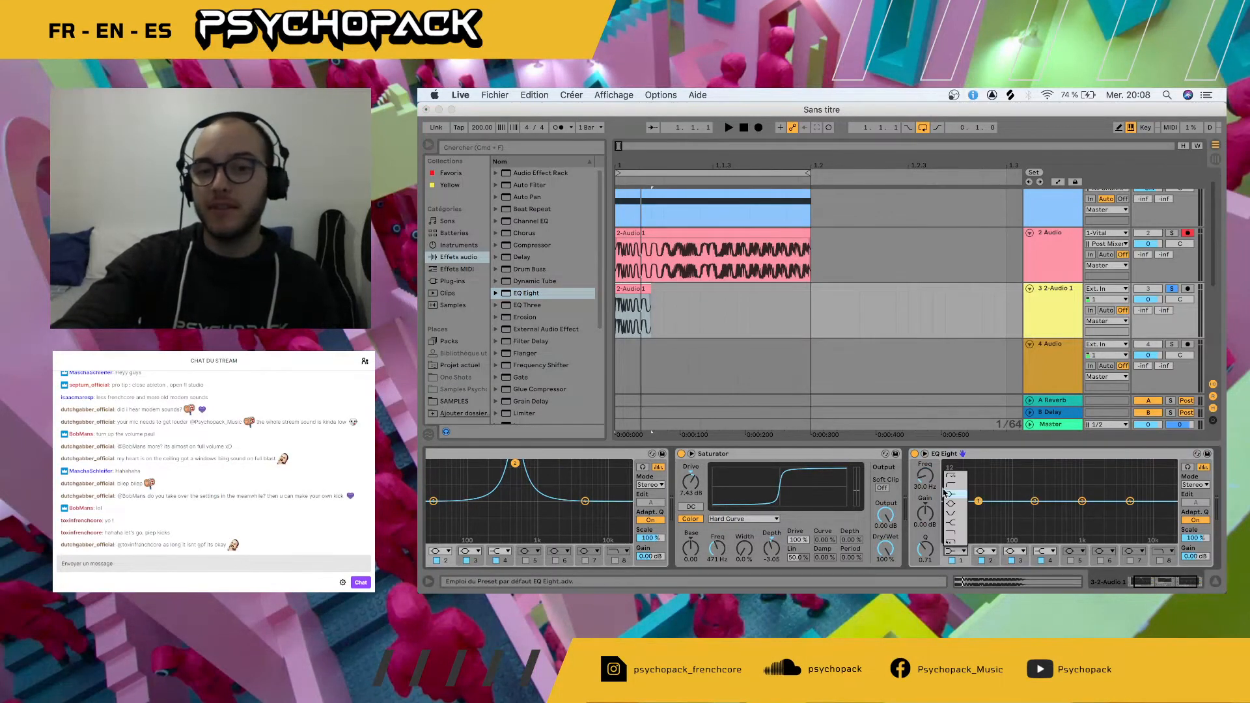
click(956, 552)
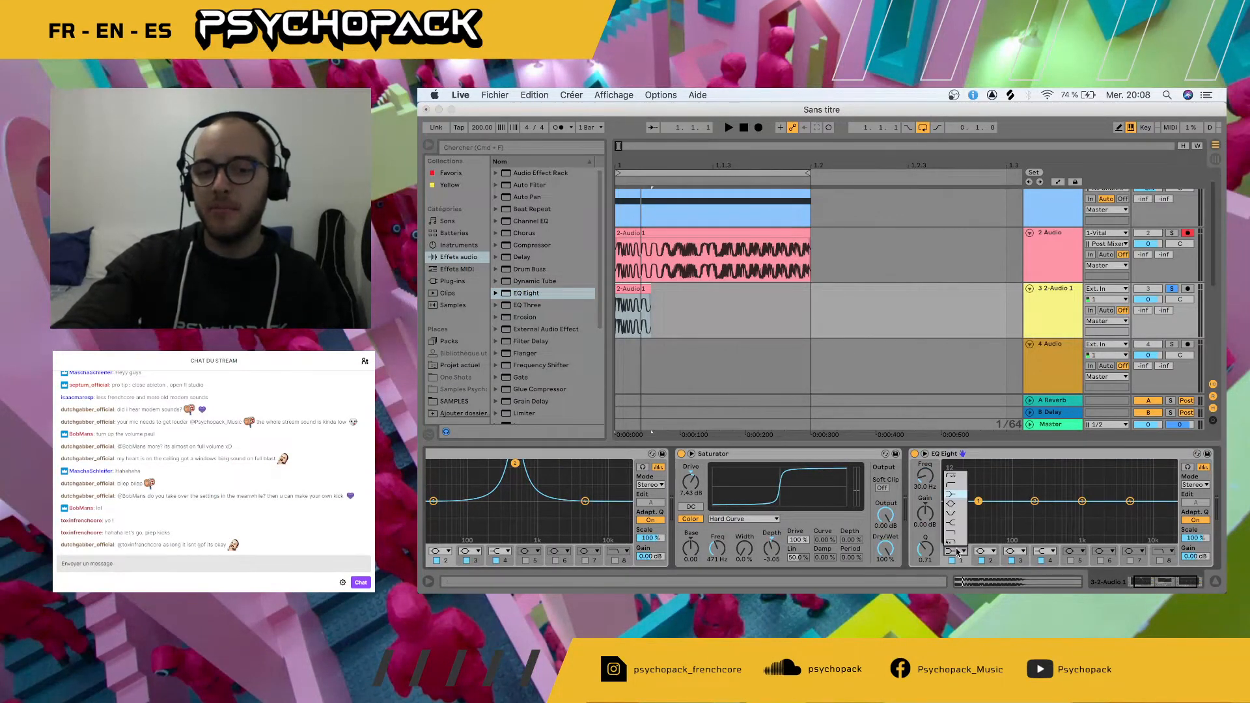
click(947, 479)
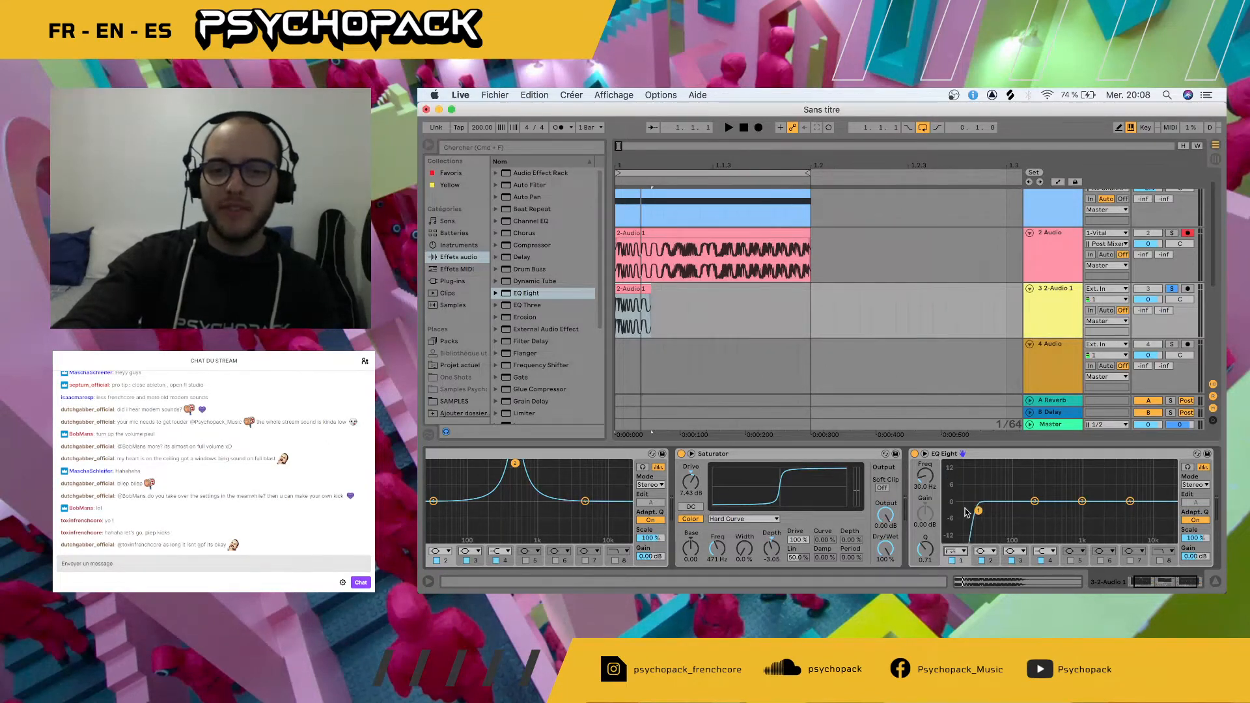
- Set the second EQ Eight's low-cut frequency to 75.8 Hz while the loop plays
key(space)
mouse_move(1019, 510)
mouse_down()
mouse_move(970, 511)
mouse_move(1006, 512)
mouse_up()
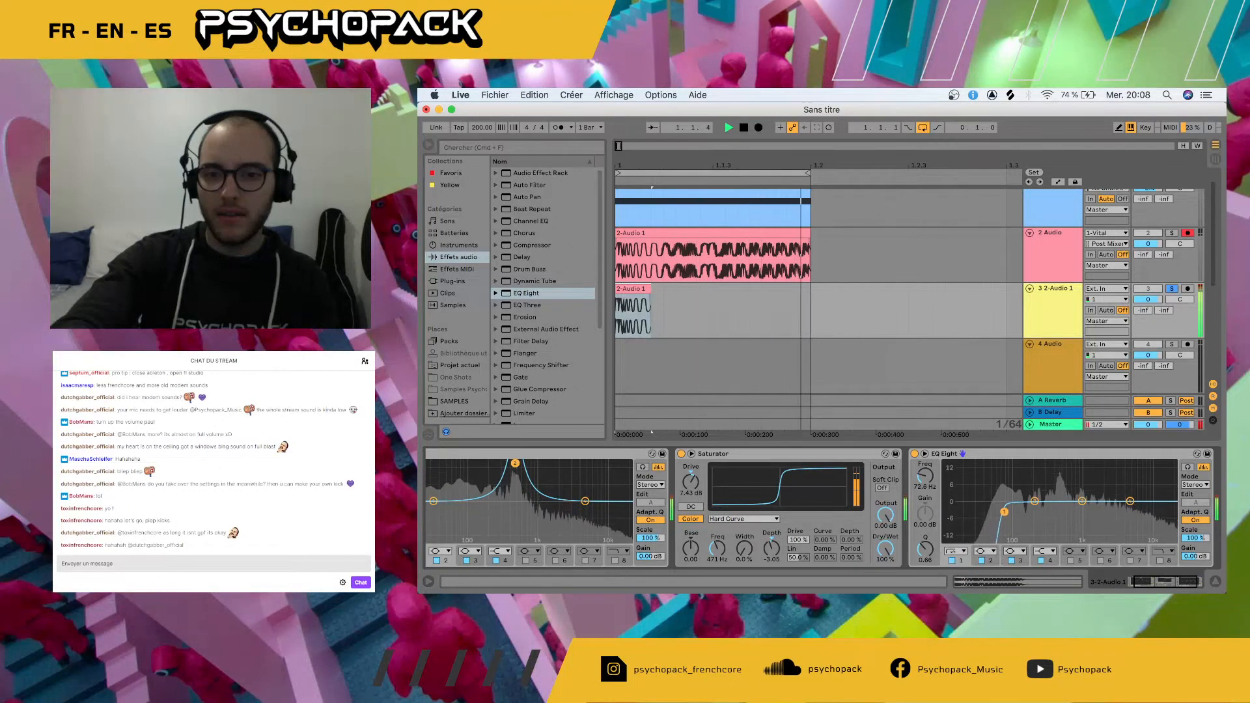
key(space)
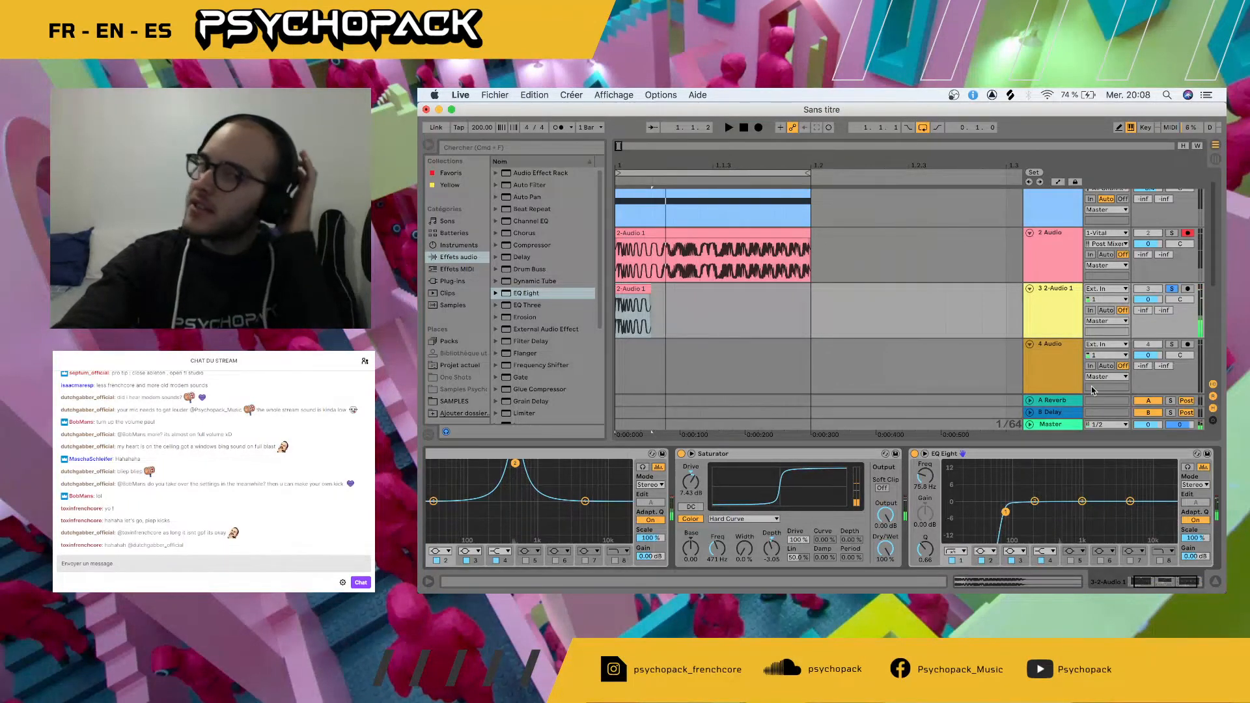
- Unsolo the short clip's track, group the three audio tracks from 2 Audio to 4 Audio, and solo the group
click(1173, 289)
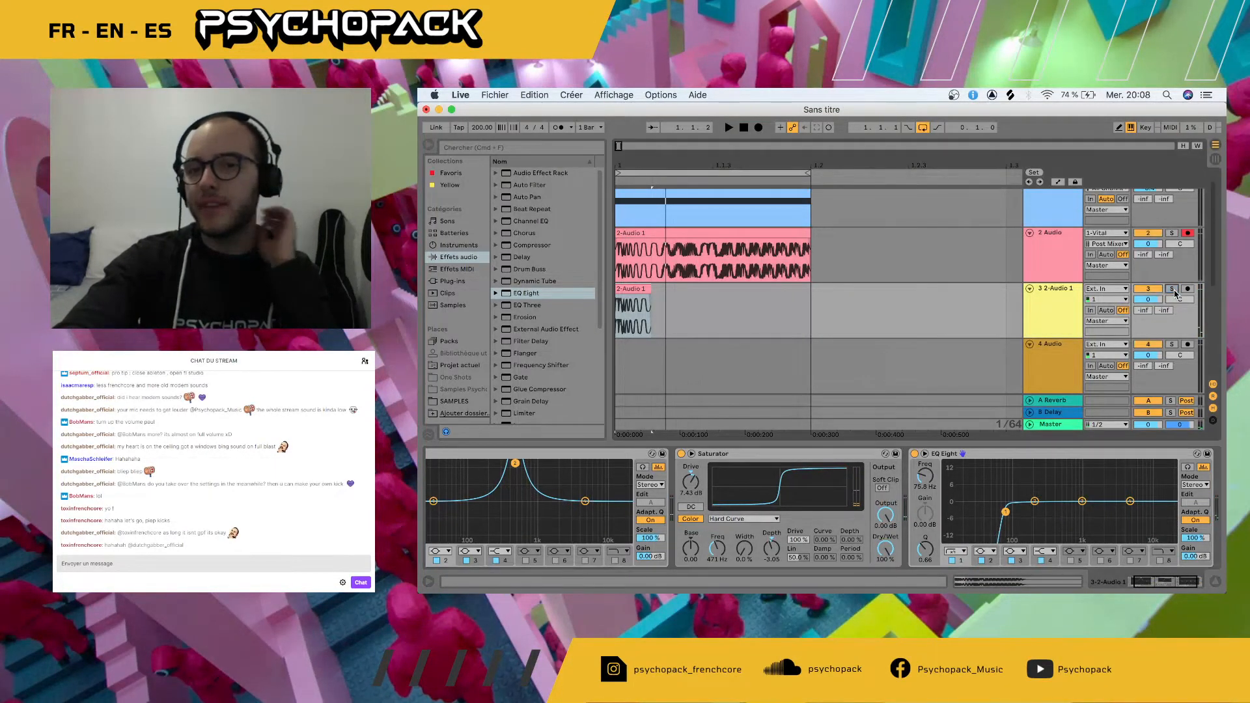
click(1069, 252)
shift+click(1058, 380)
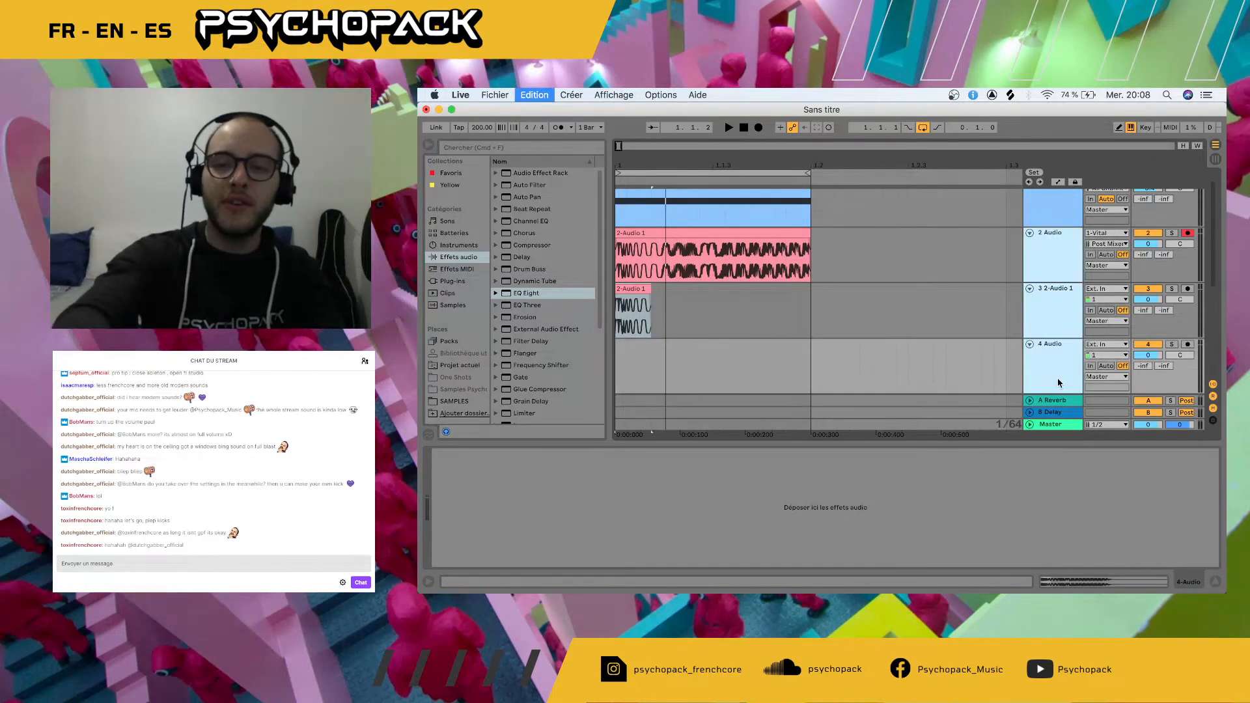
key(super+g)
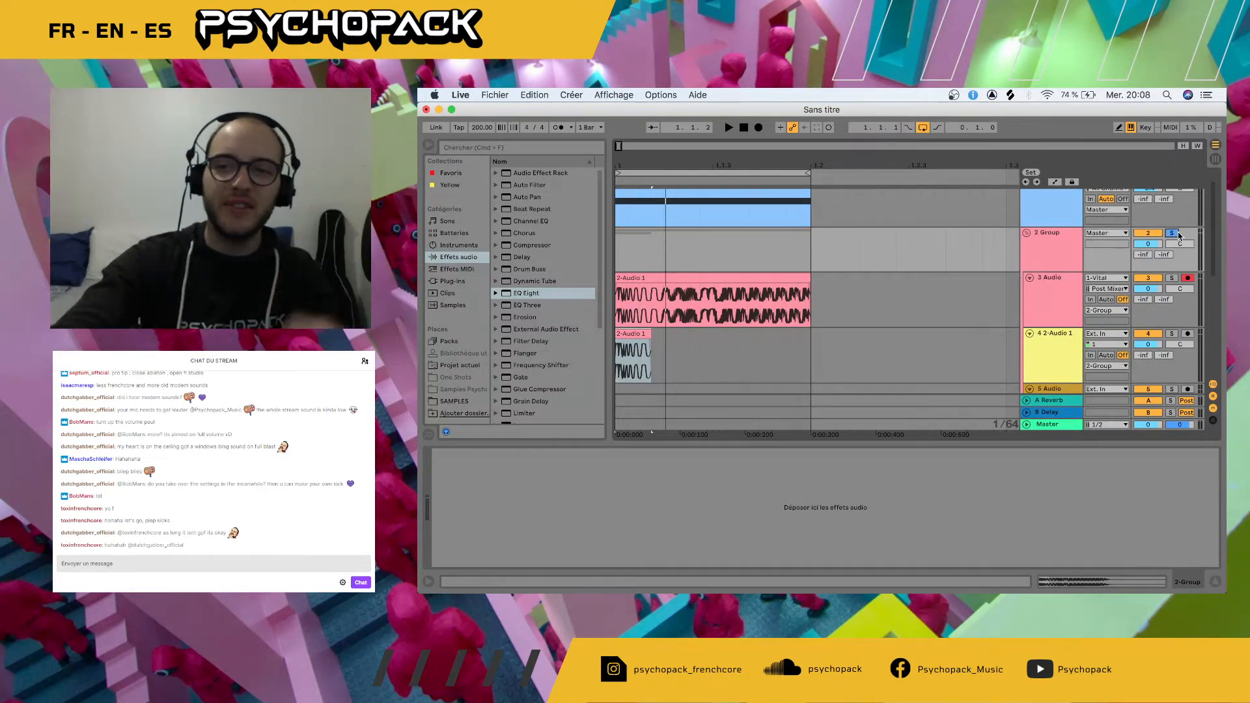
- Lower the volume of the 4 2-Audio 1 track to -7.0 dB while the group plays
key(space)
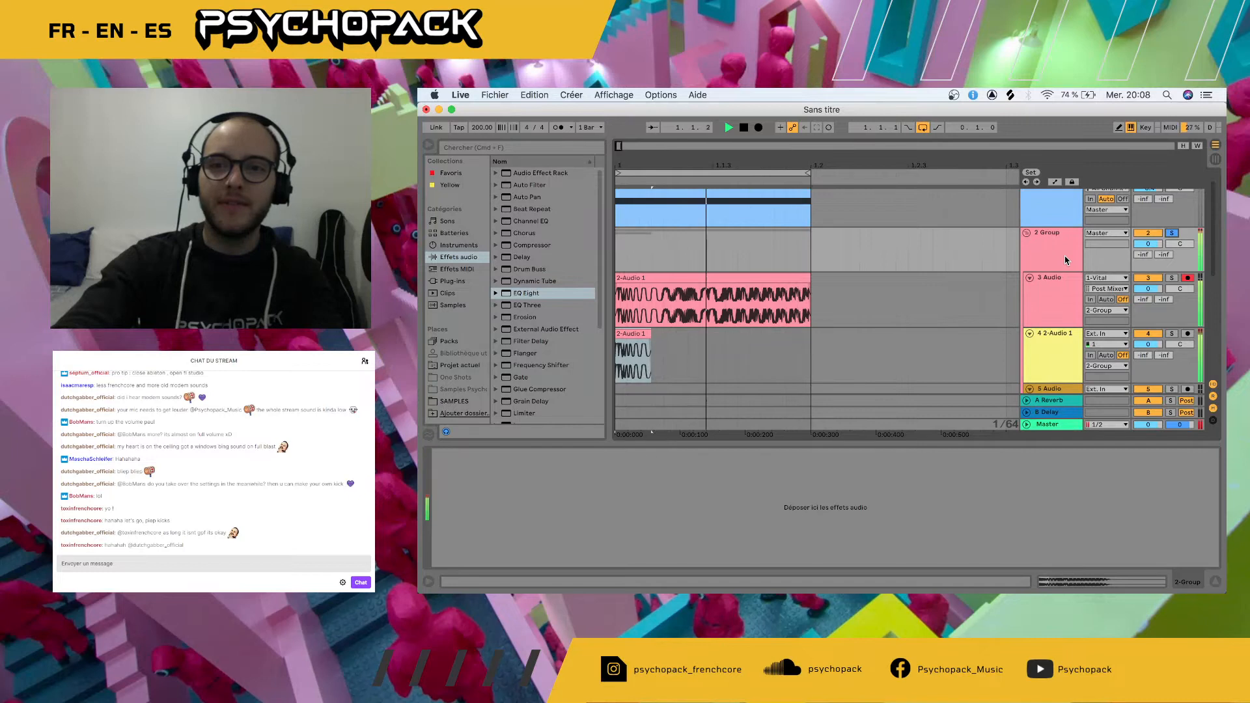
mouse_move(1148, 344)
mouse_down()
mouse_move(1148, 312)
mouse_move(1148, 352)
mouse_up()
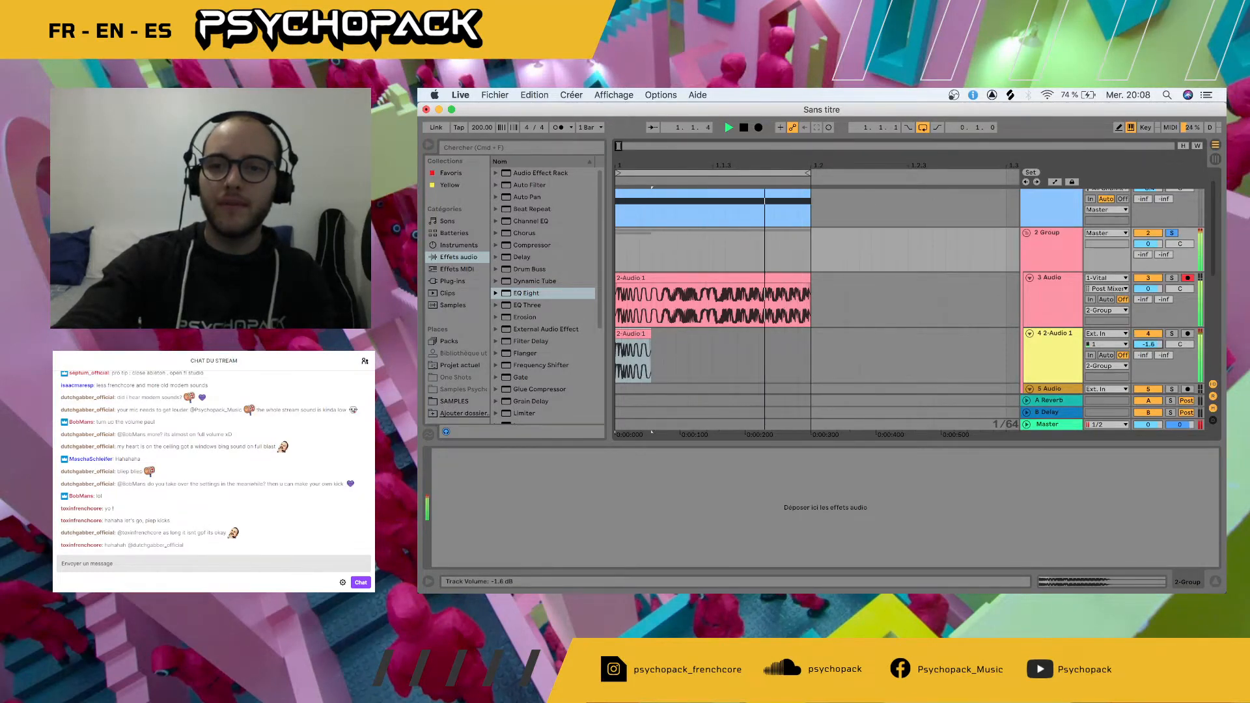
key(space)
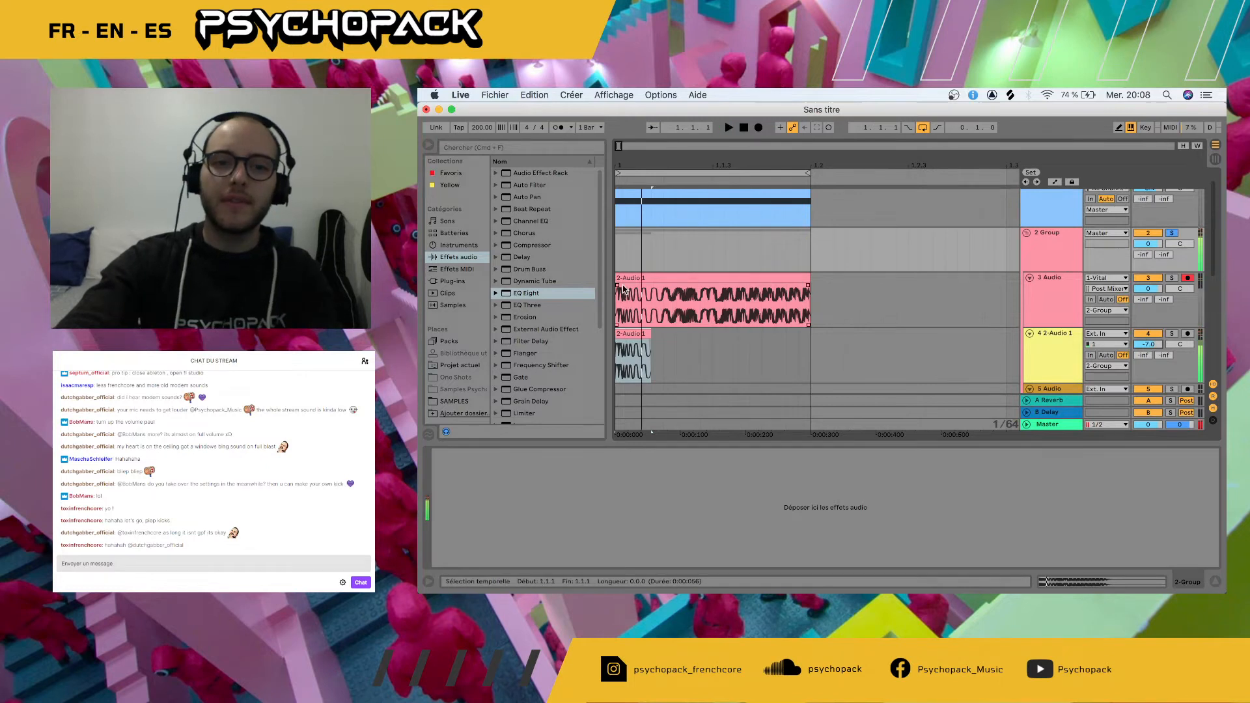
- Try starting the 3 Audio clip where the short clip below it ends, and audition the transition
drag(618, 278, 655, 278)
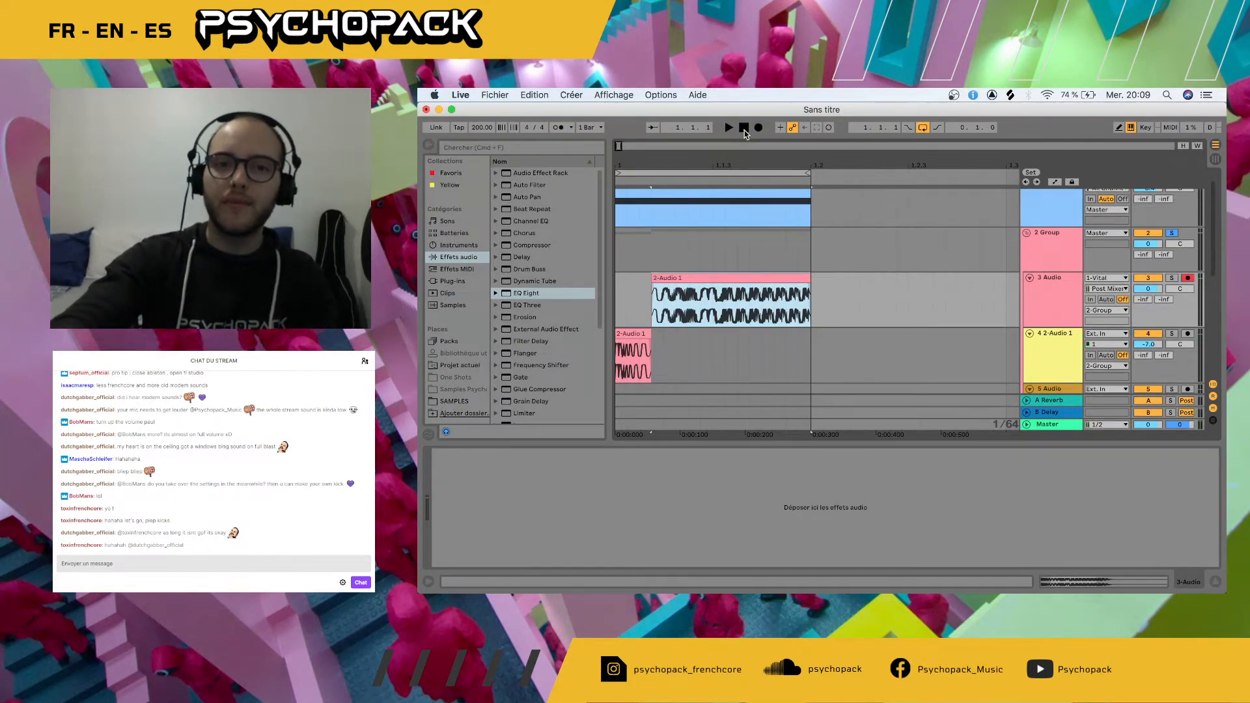
key(space)
click(1043, 350)
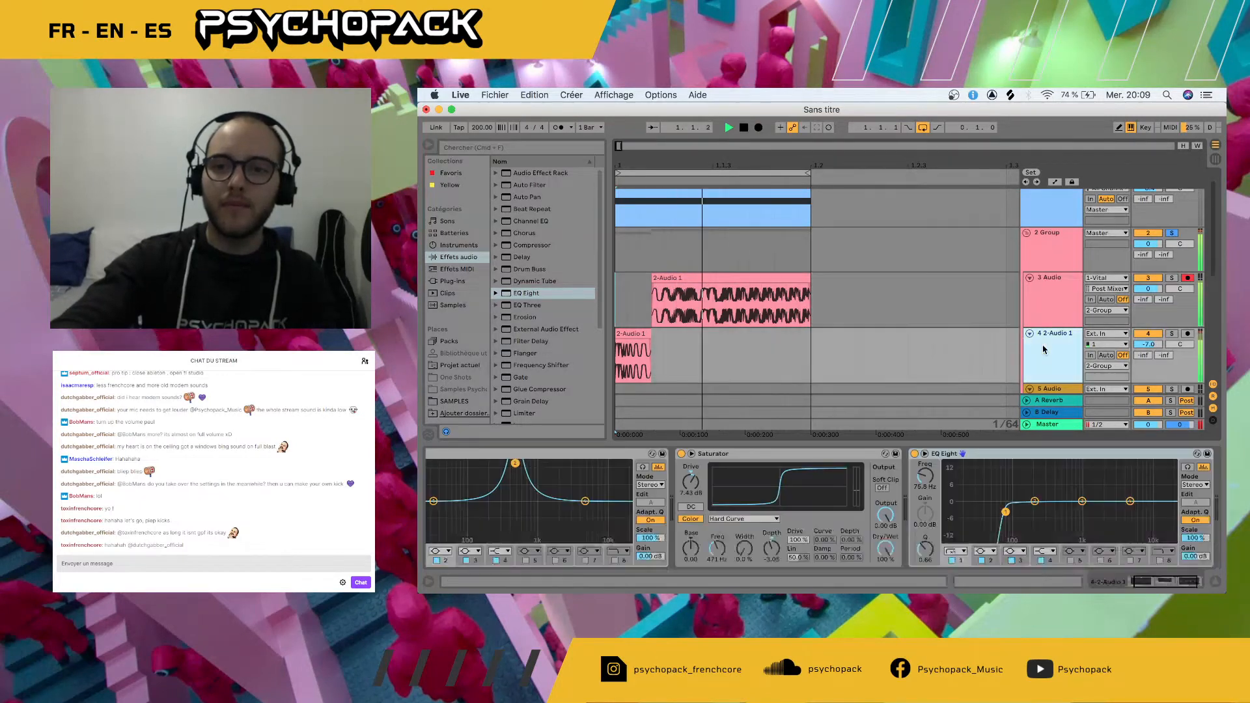
click(916, 456)
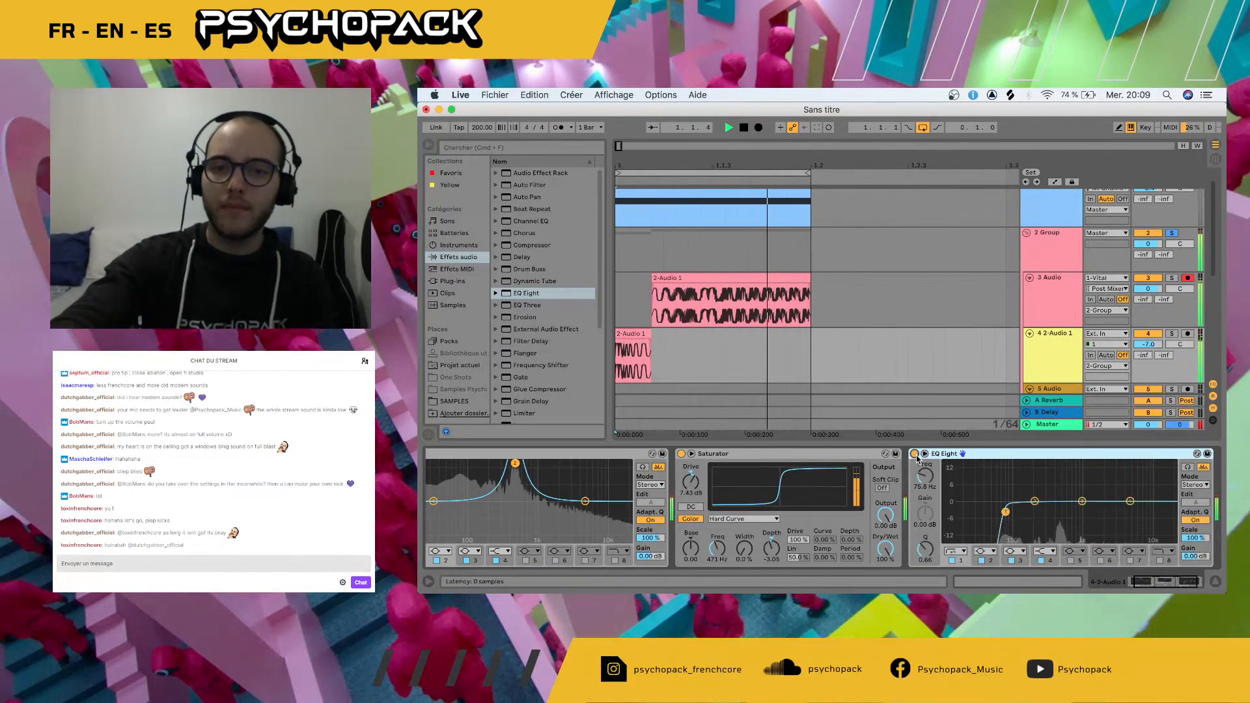
drag(652, 278, 596, 280)
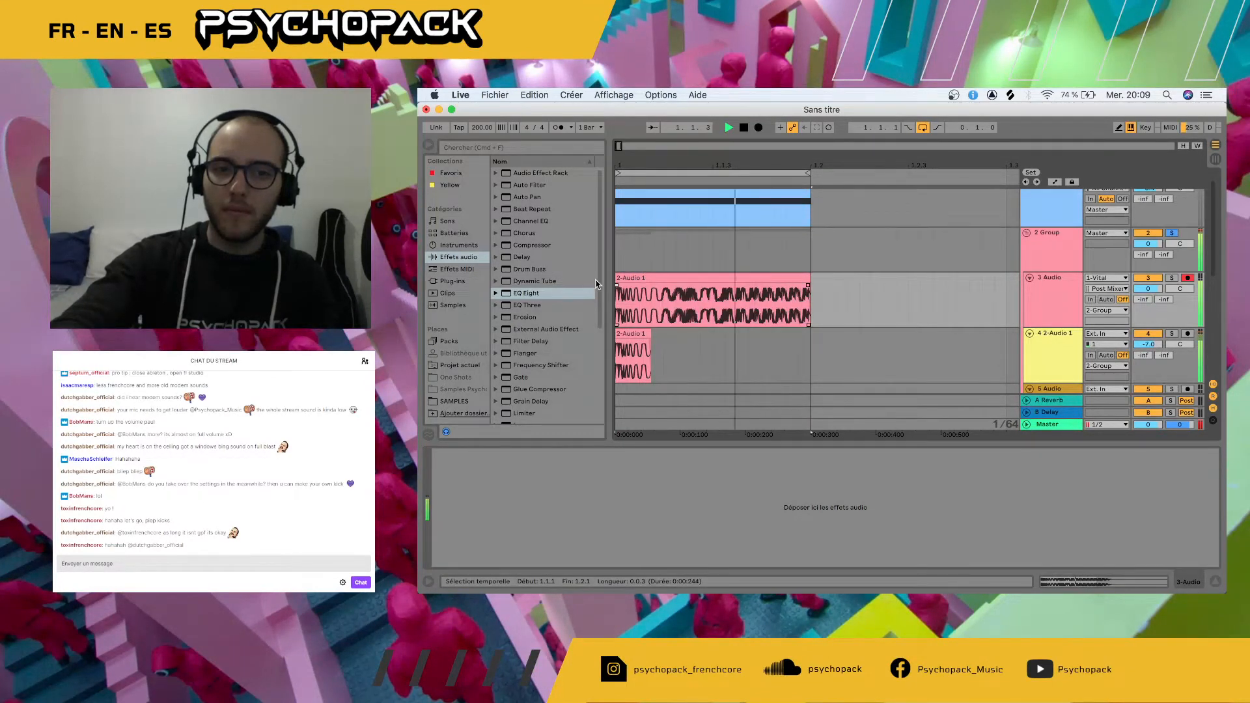
- Solo the 4 2-Audio 1 track and use band 6 of its second EQ Eight to boost 8.31 dB at 10.0 kHz
click(1172, 334)
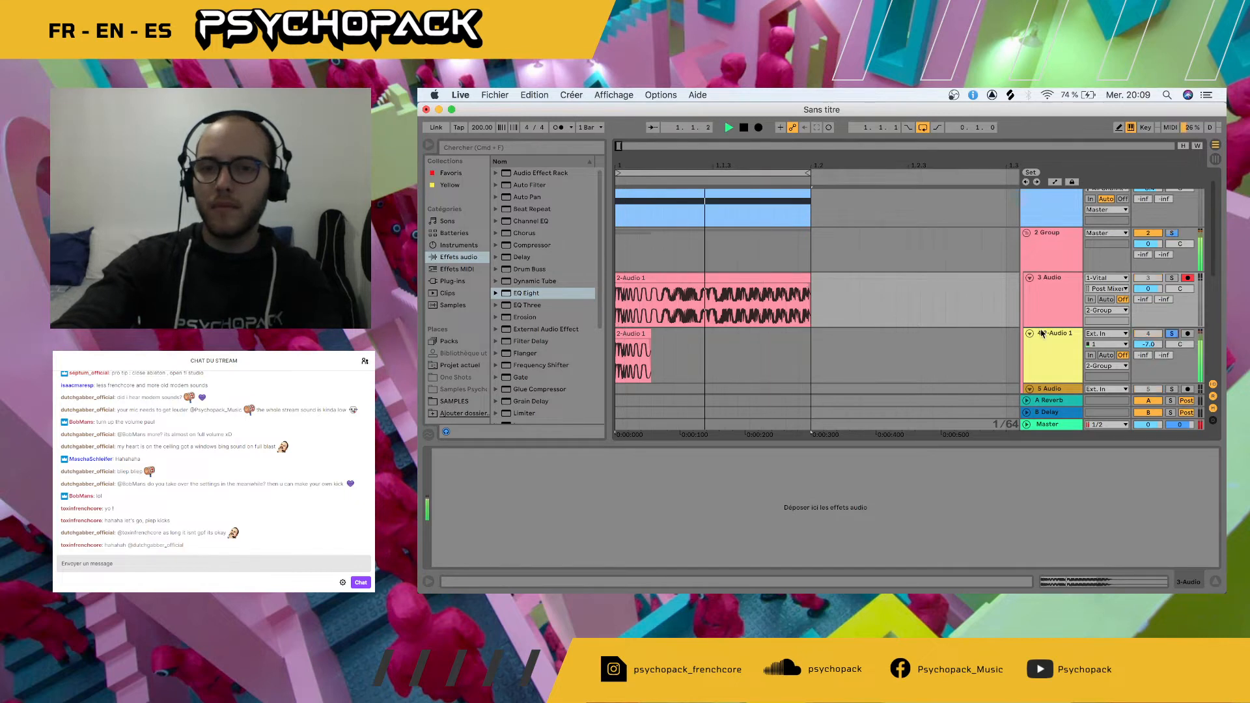
click(1048, 348)
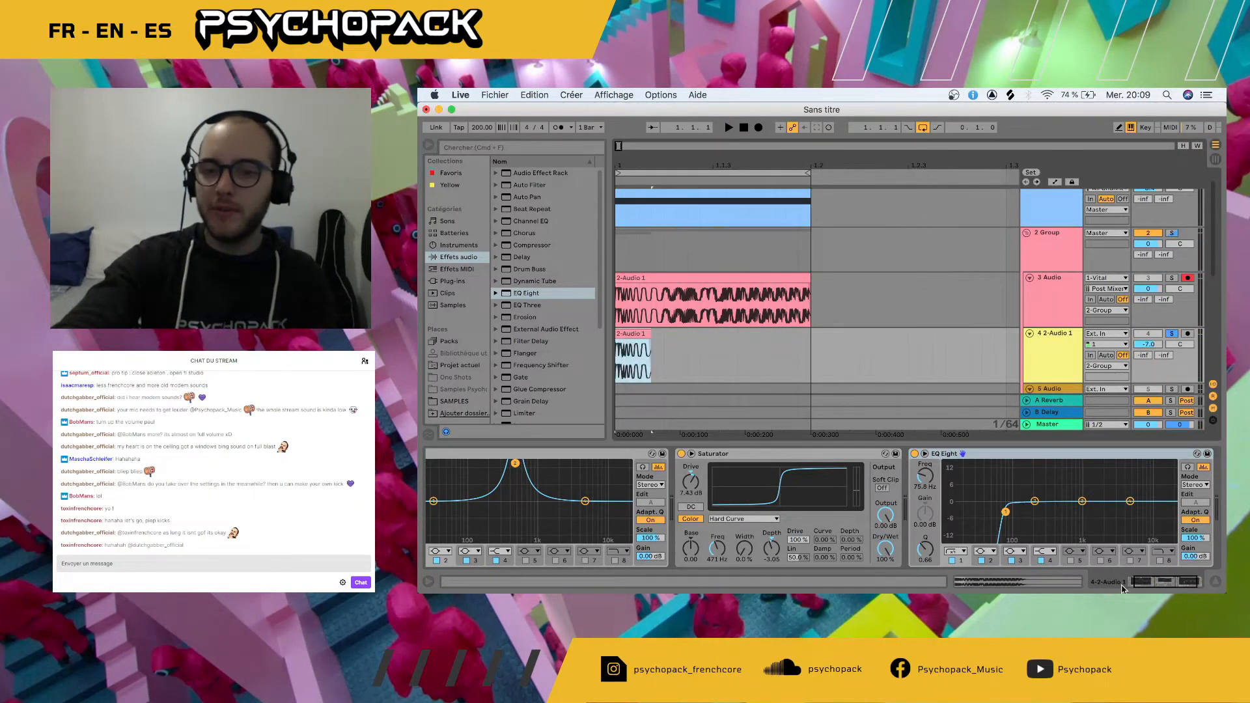
click(1100, 561)
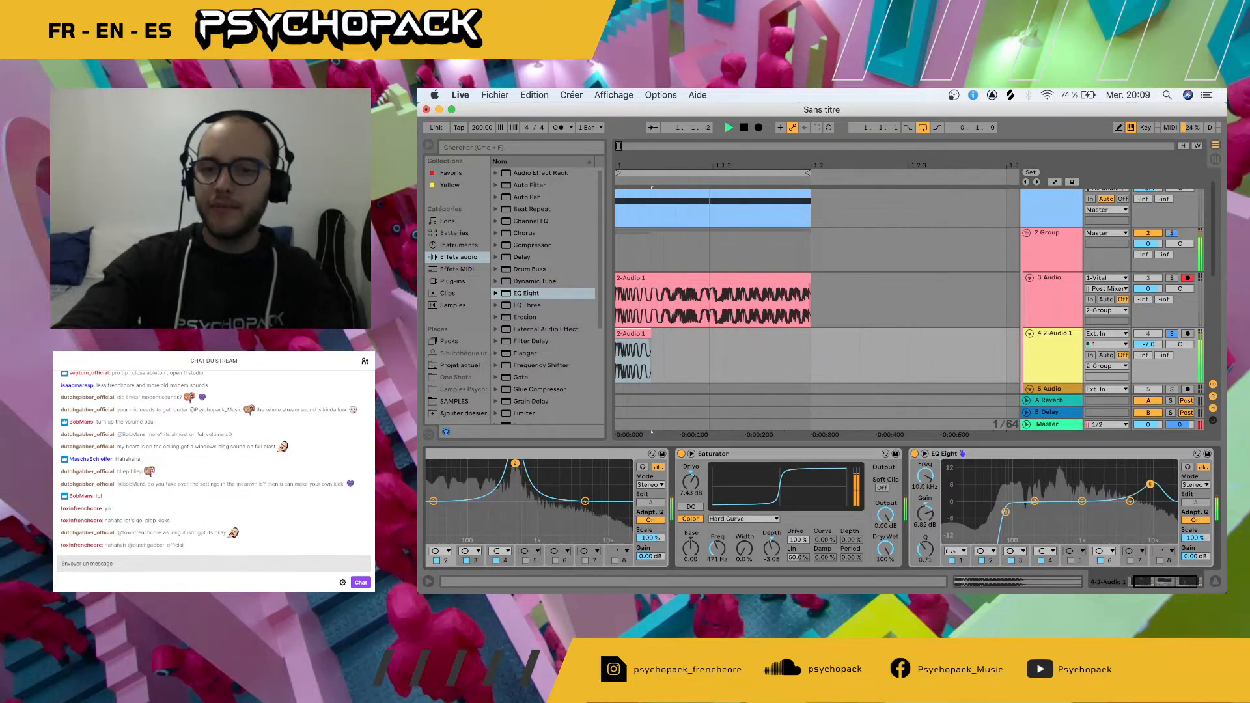
drag(1160, 479, 1153, 468)
key(space)
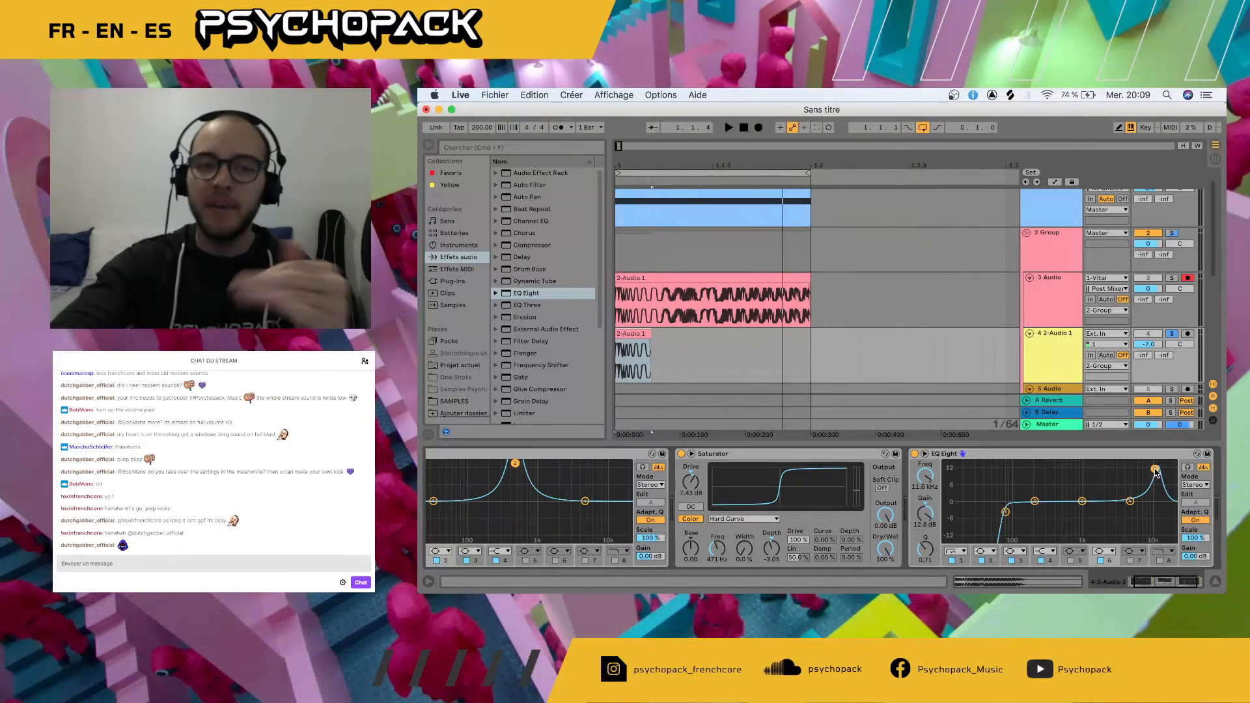
key(space)
mouse_move(1158, 477)
mouse_down()
mouse_move(1143, 474)
mouse_move(1150, 487)
mouse_up()
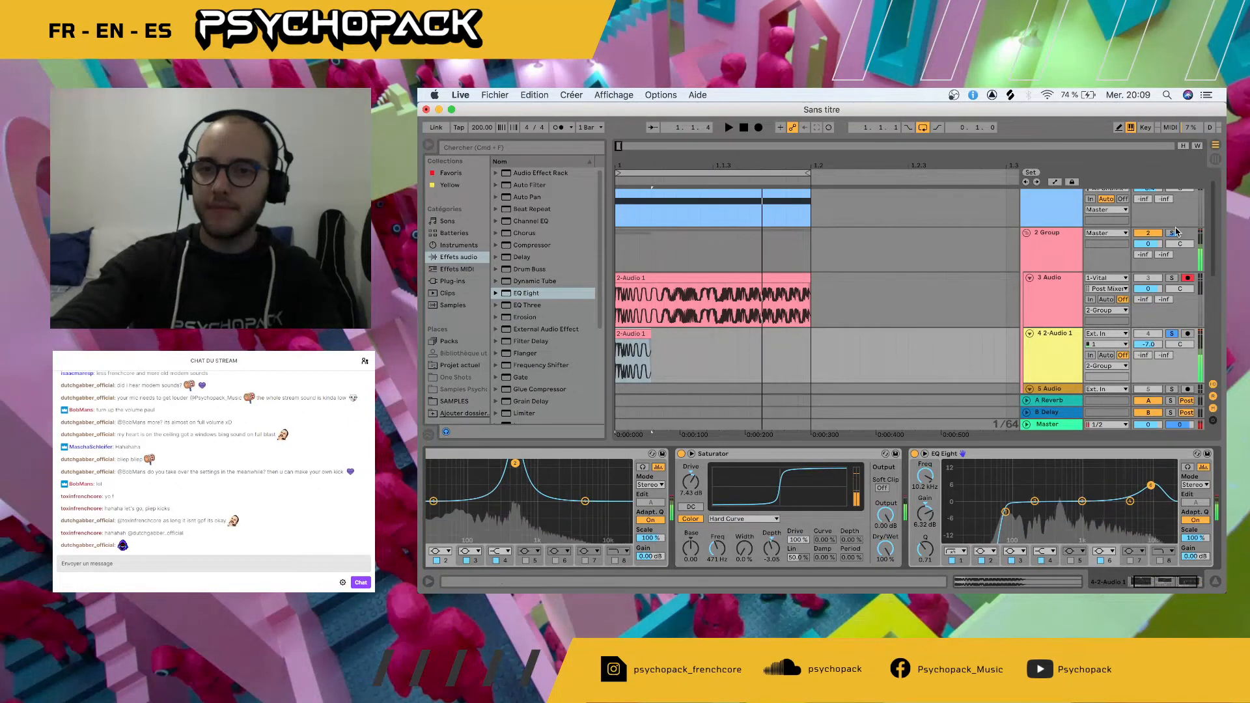
mouse_move(1151, 485)
mouse_down()
mouse_move(1118, 464)
mouse_move(1151, 482)
mouse_up()
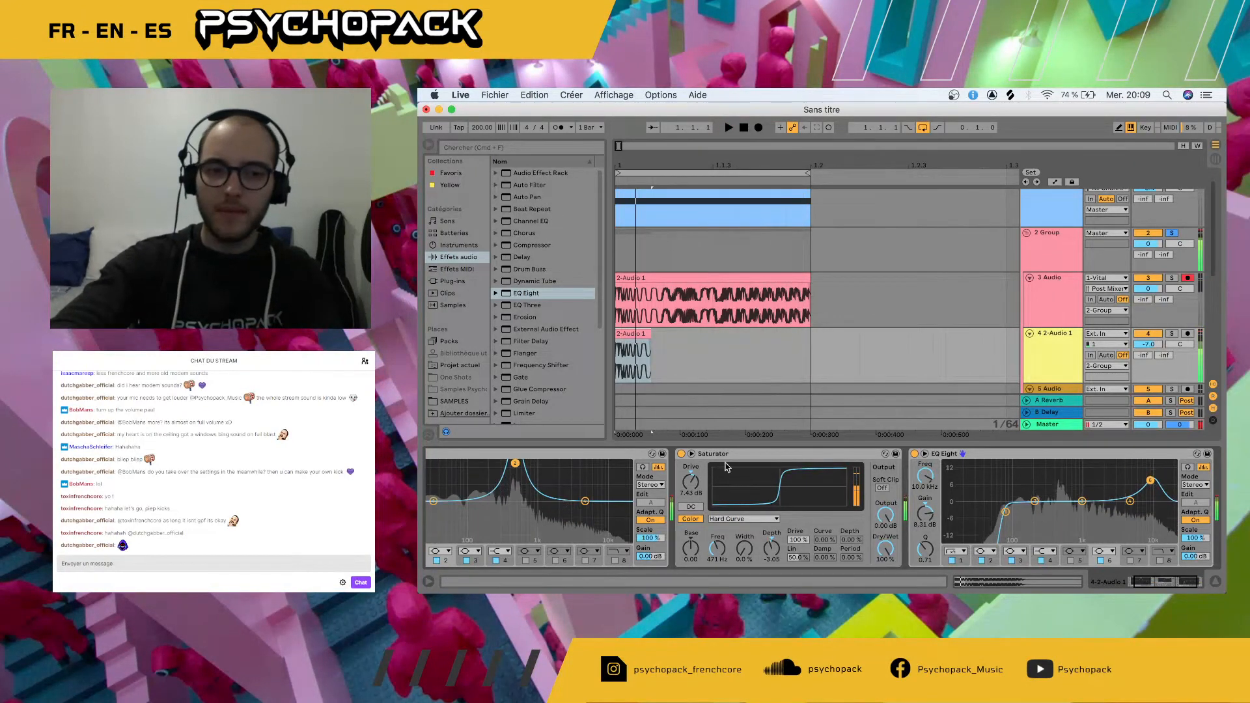
key(space)
- Sweep the midrange peak of the first EQ Eight and reduce its boost during playback
key(space)
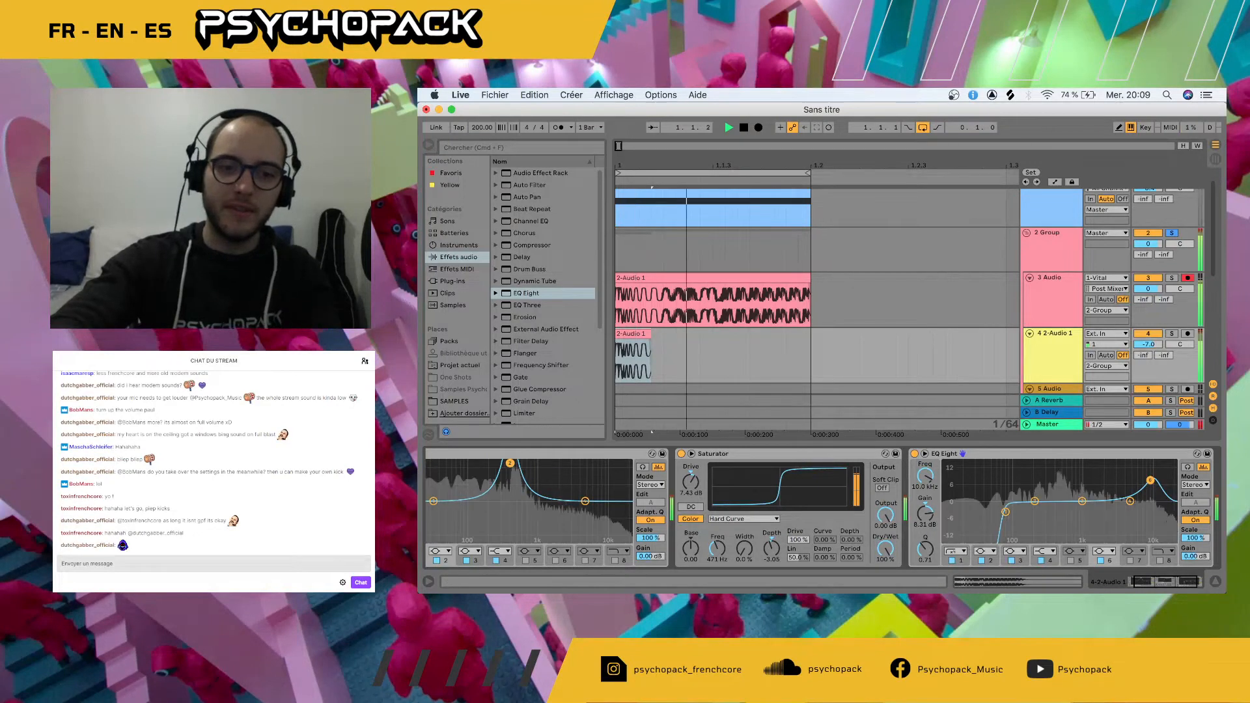
drag(515, 461, 581, 463)
drag(493, 465, 518, 485)
key(space)
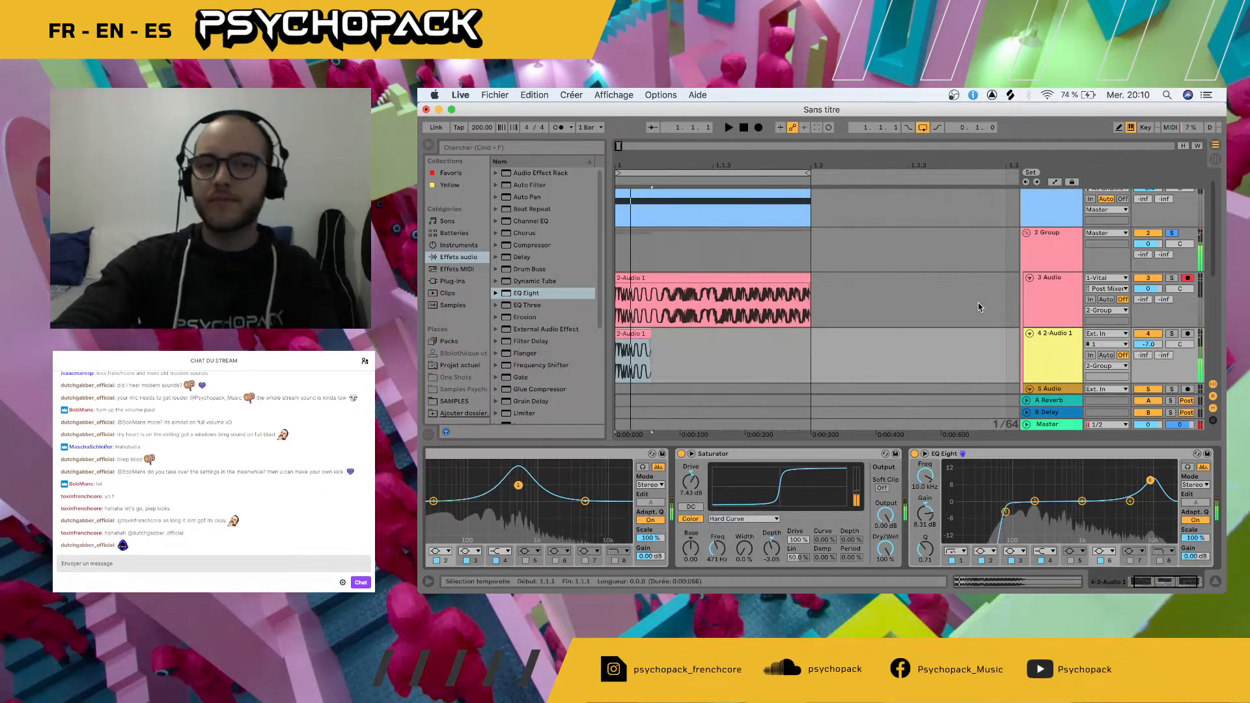
- Trim the end of the 3 Audio clip to about 0.13 s and audition the two audio tracks by soloing them
drag(809, 289, 704, 276)
key(space)
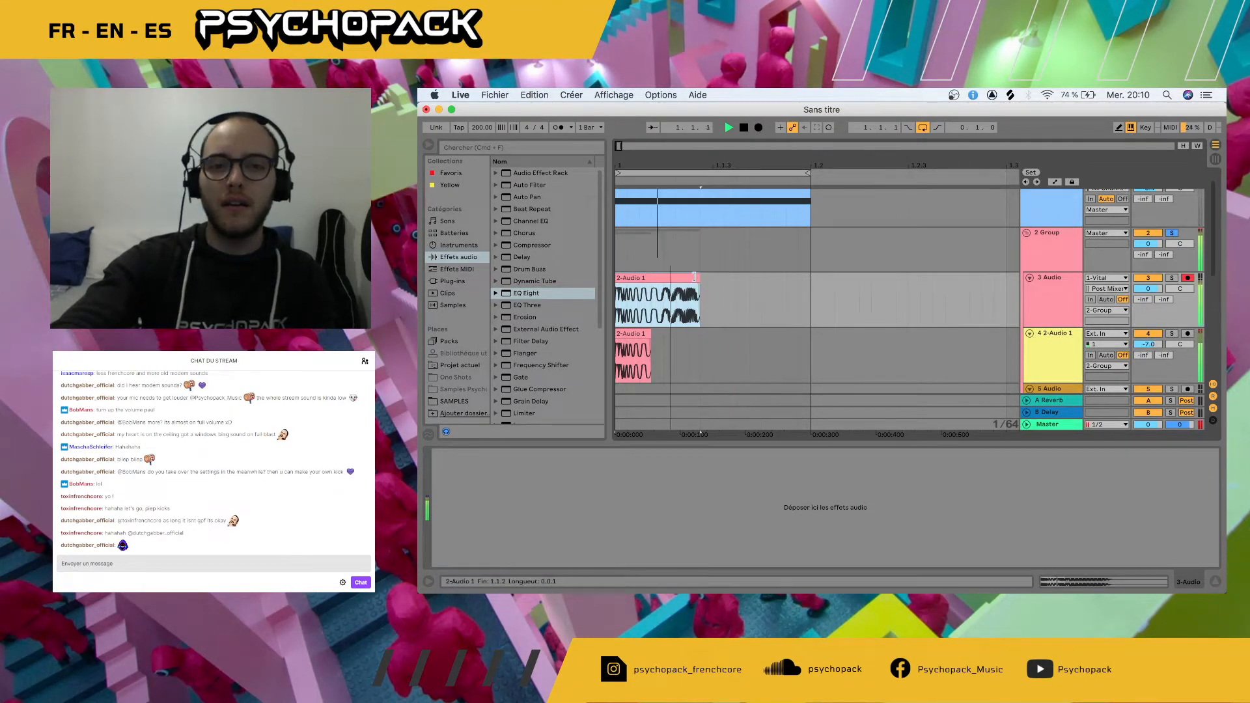
click(1176, 280)
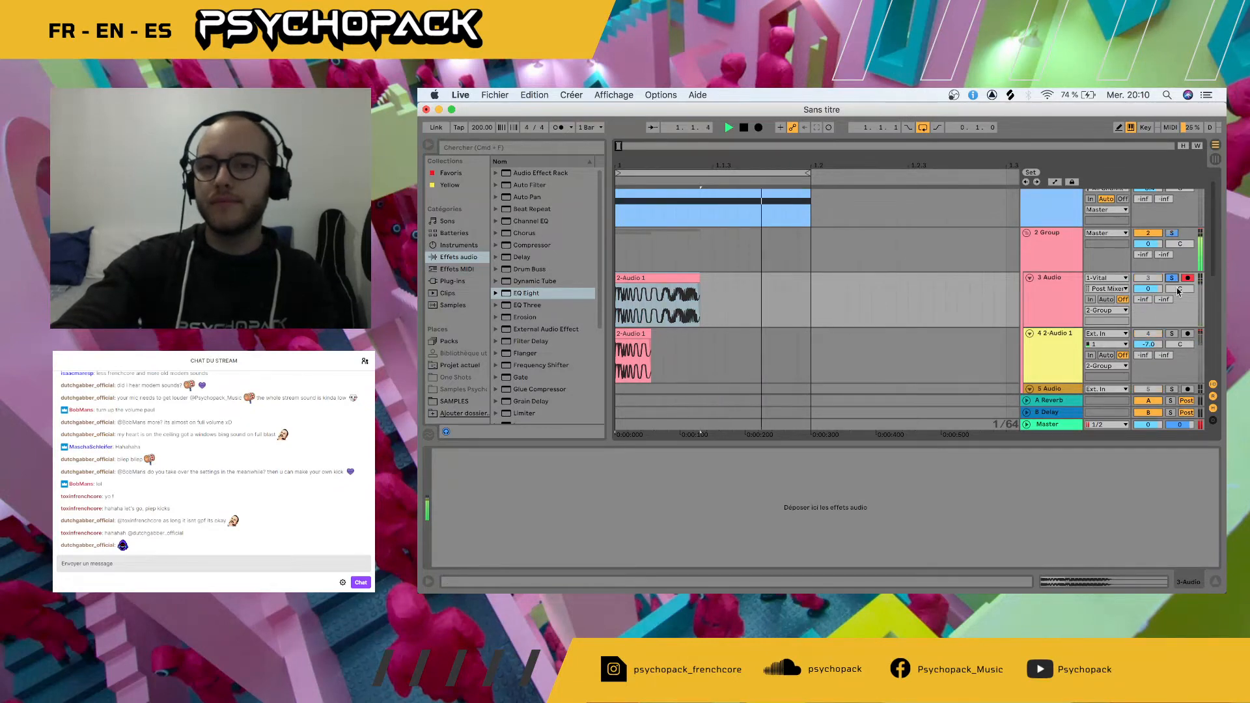
click(1171, 334)
click(1172, 278)
key(space)
- Trim the short clip on the 4 2-Audio 1 track to about 0.036 s and raise that track's volume to -0.8 dB during playback
click(619, 296)
key(plus)
key(z)
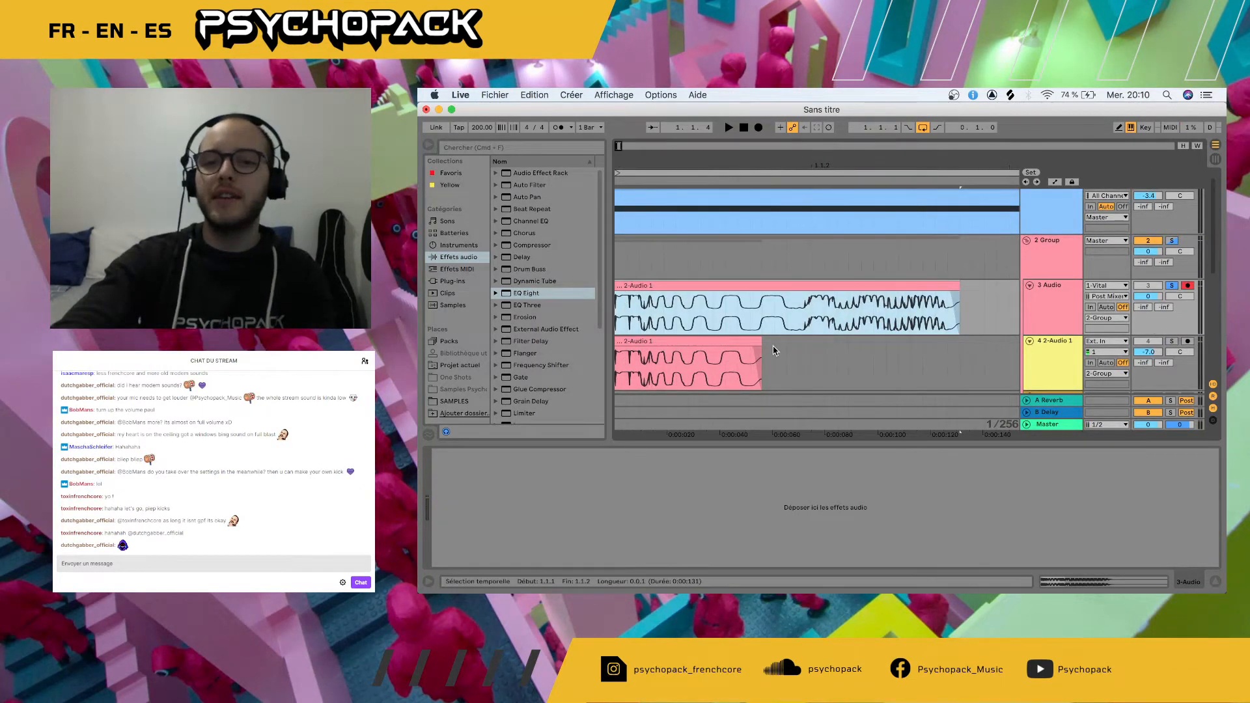
click(630, 342)
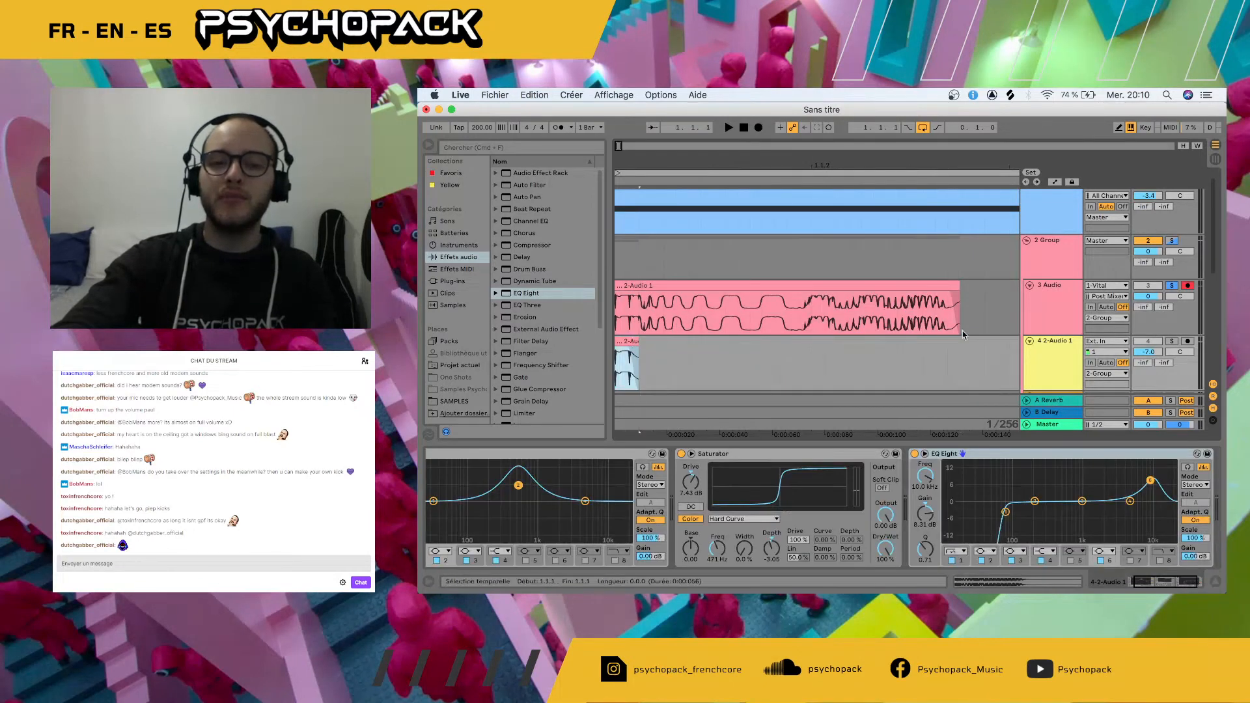
click(1171, 241)
key(space)
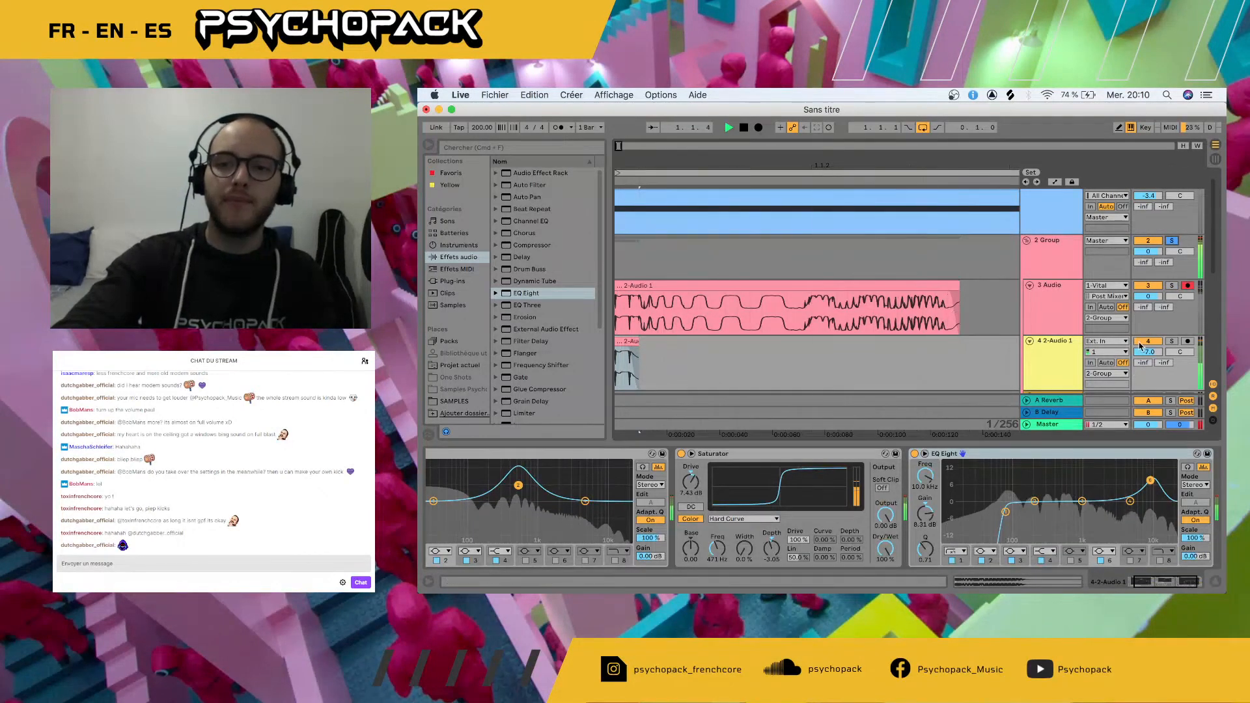
drag(1148, 352, 1147, 332)
drag(630, 353, 714, 340)
key(space)
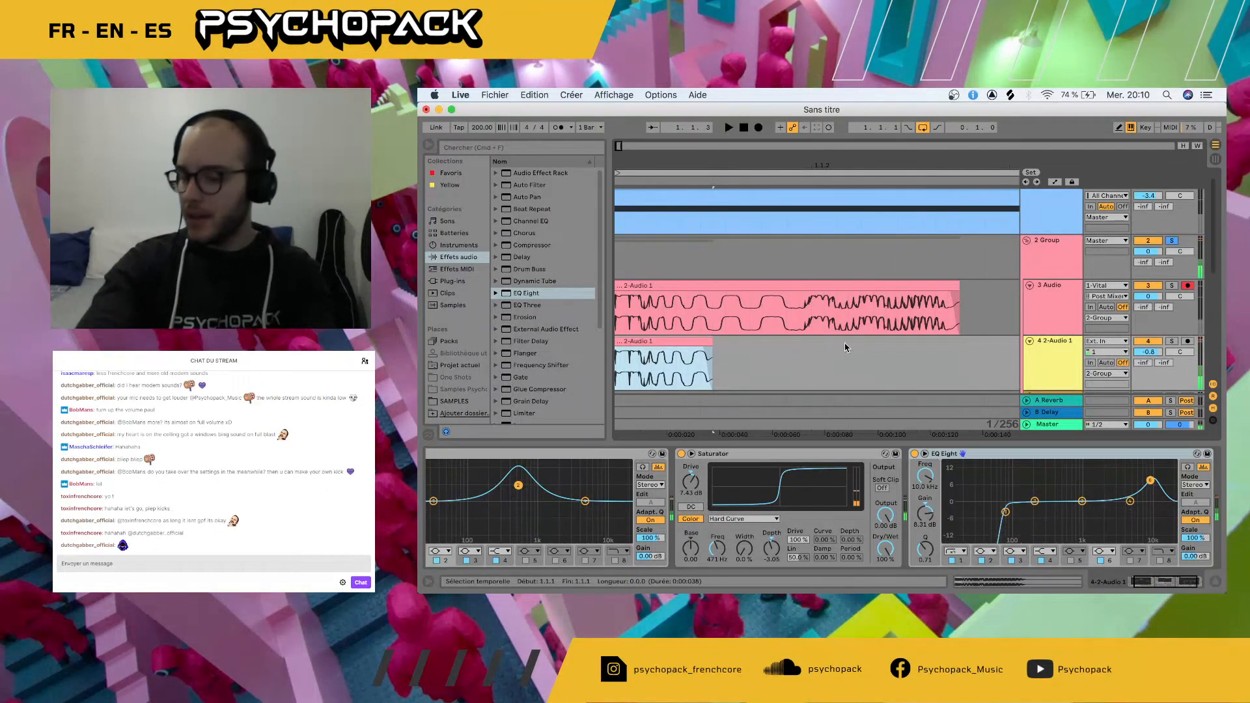
- Extend the end of the 3 Audio clip to 1.2.1, a length of 0.3 s, and audition the layered kick
scroll(846, 346, down, 5)
drag(777, 290, 988, 288)
key(space)
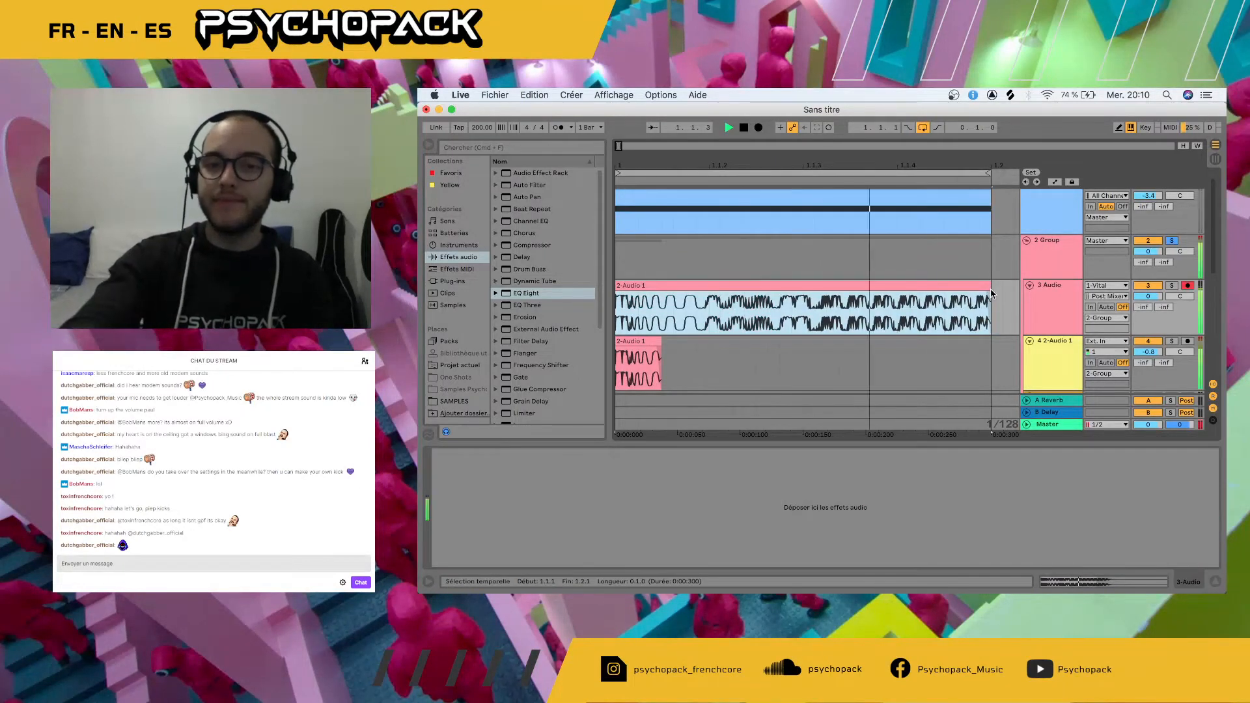
scroll(901, 307, up, 1)
scroll(899, 307, down, 3)
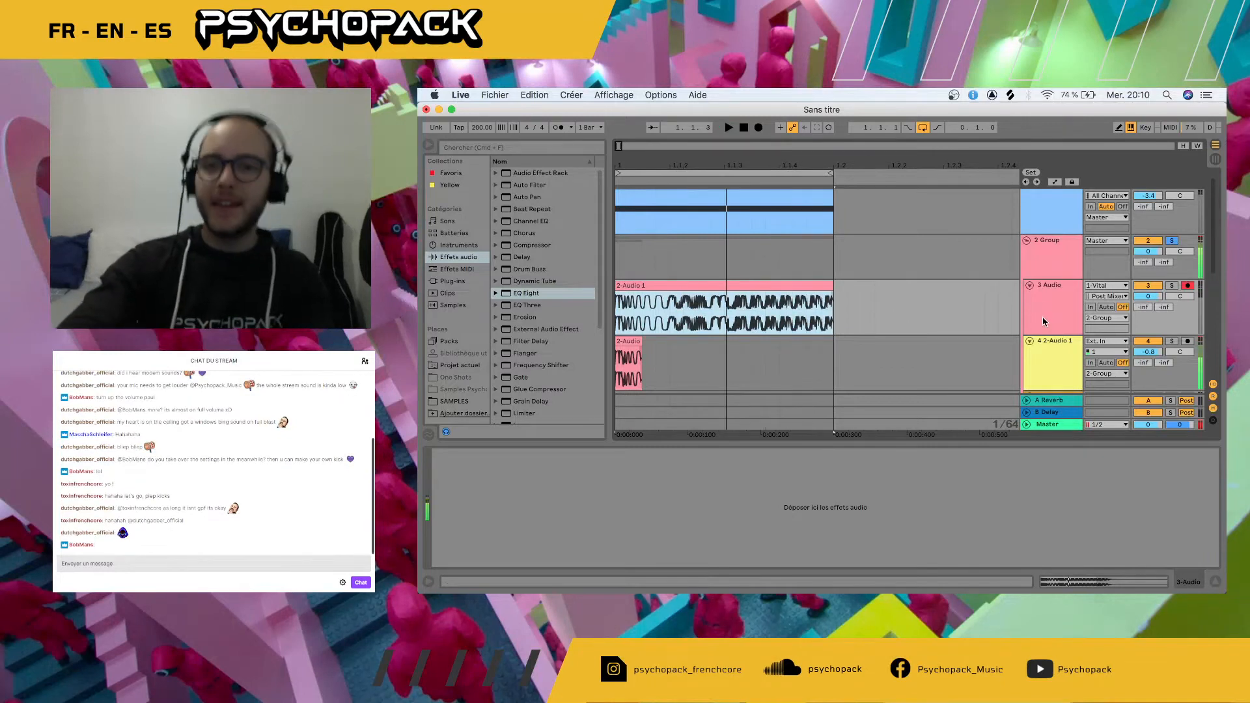
- Add an EQ Eight and a Glue Compressor to the 2 Group track, with the compressor placed before the EQ
click(1006, 256)
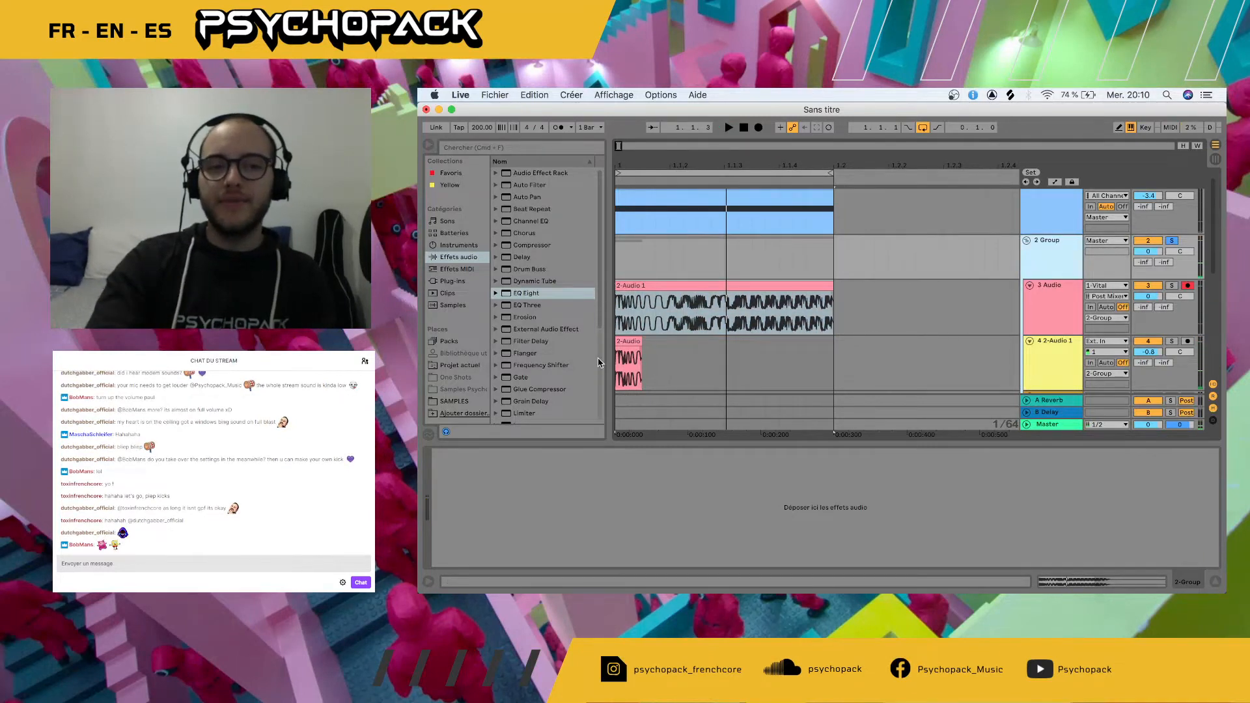
scroll(562, 315, down, 3)
scroll(563, 315, down, 2)
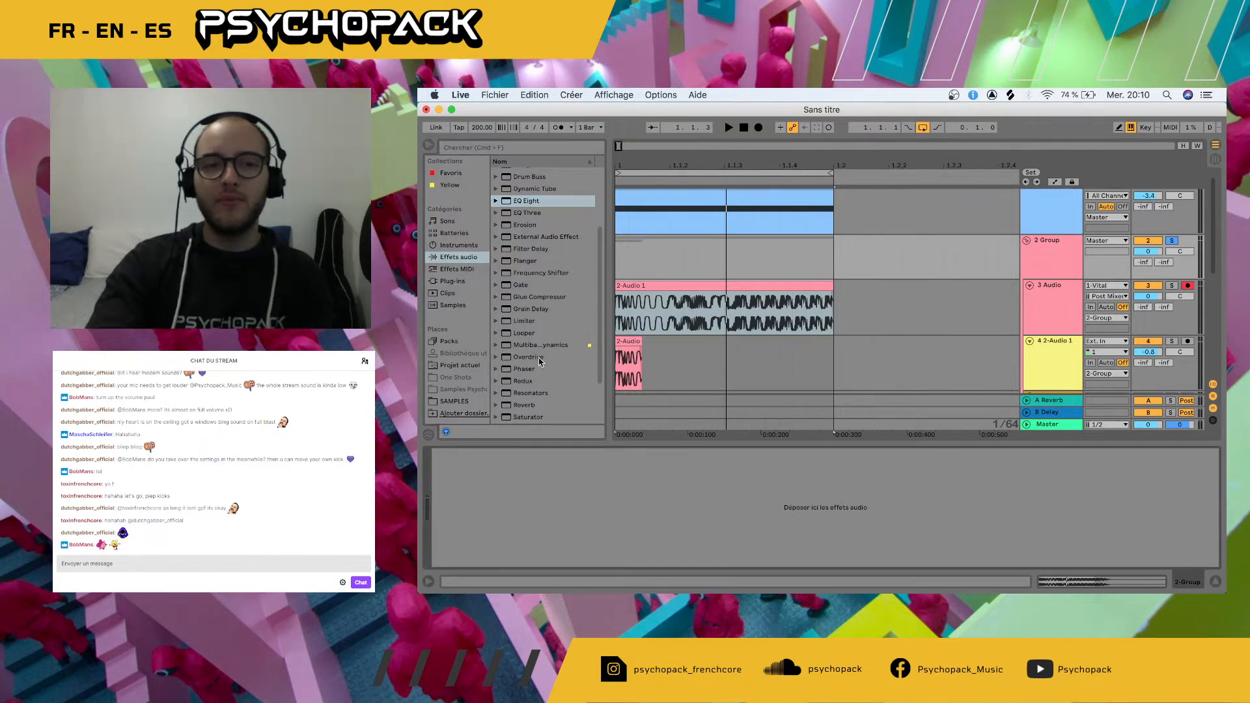
scroll(531, 268, up, 2)
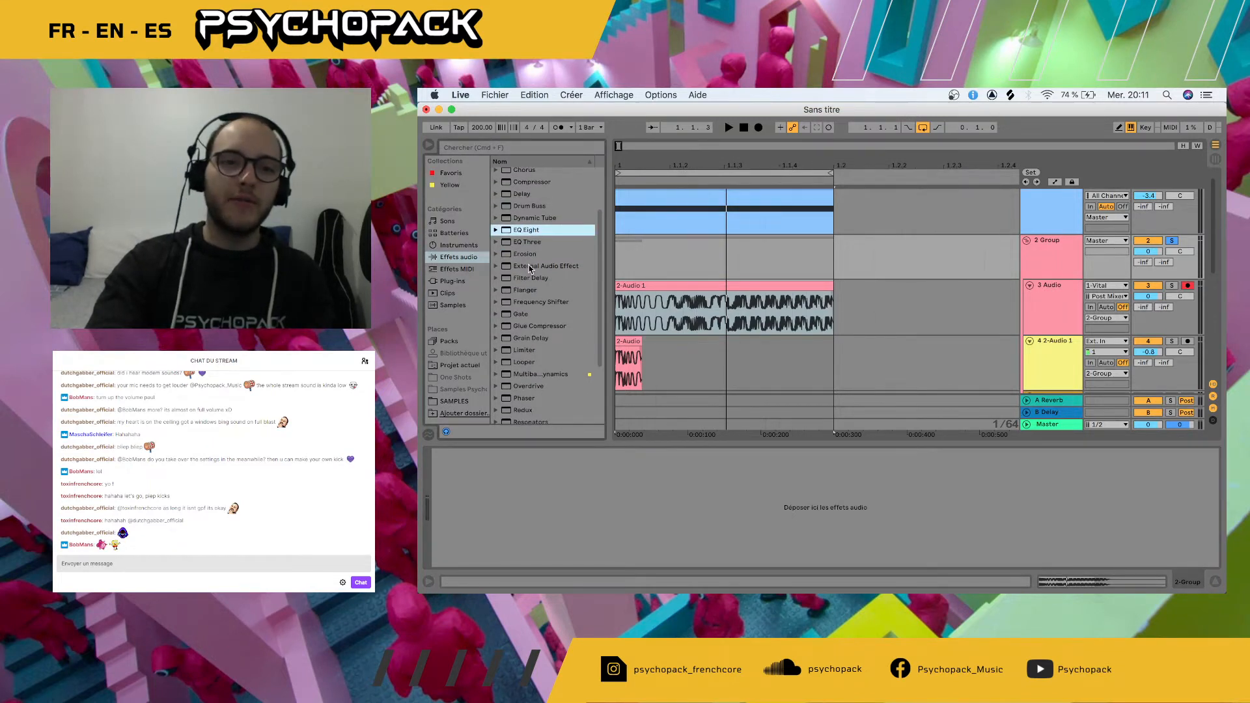
double_click(518, 230)
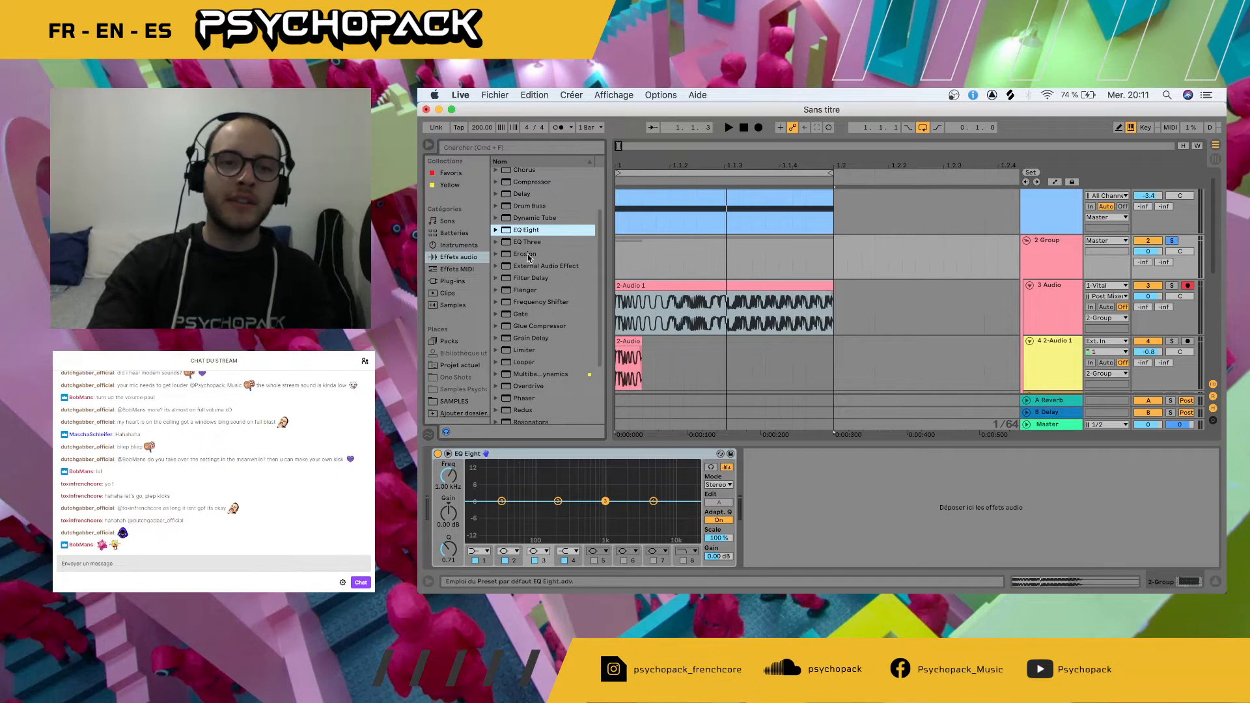
double_click(536, 327)
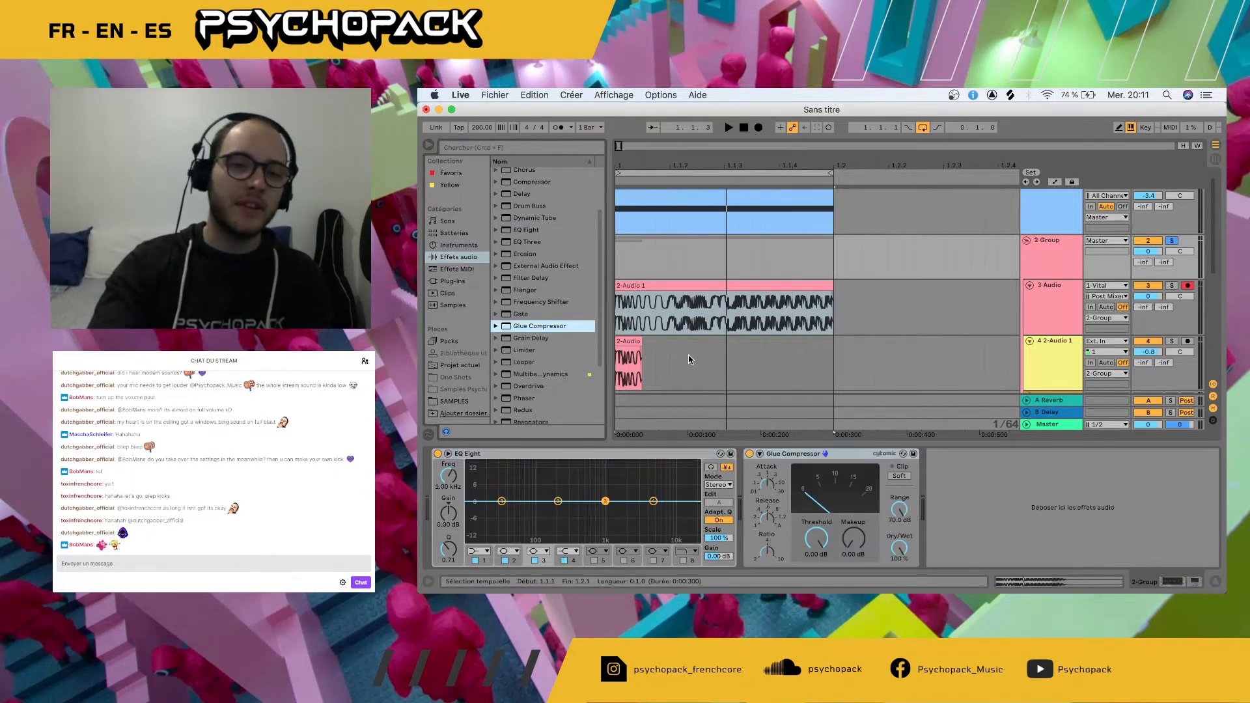
click(850, 457)
drag(511, 491, 513, 492)
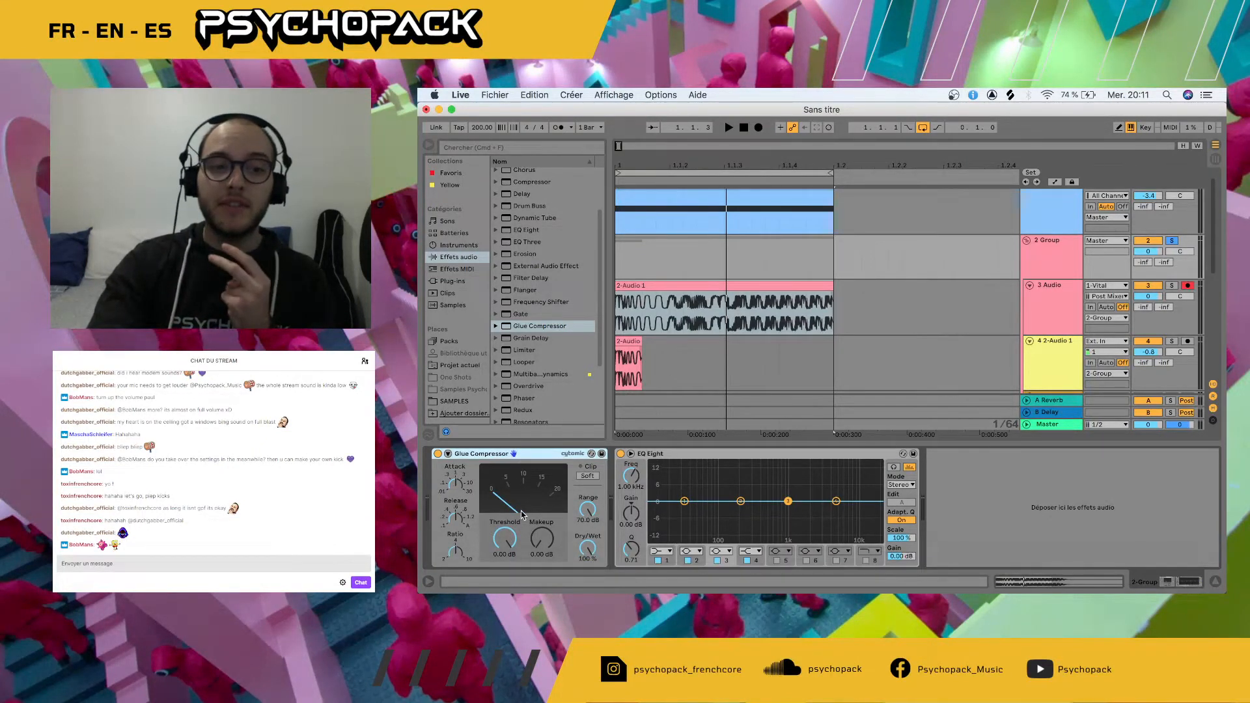
- Adjust the Glue Compressor's attack and release and set its threshold to -4.76 dB while auditioning the group
drag(450, 486, 449, 515)
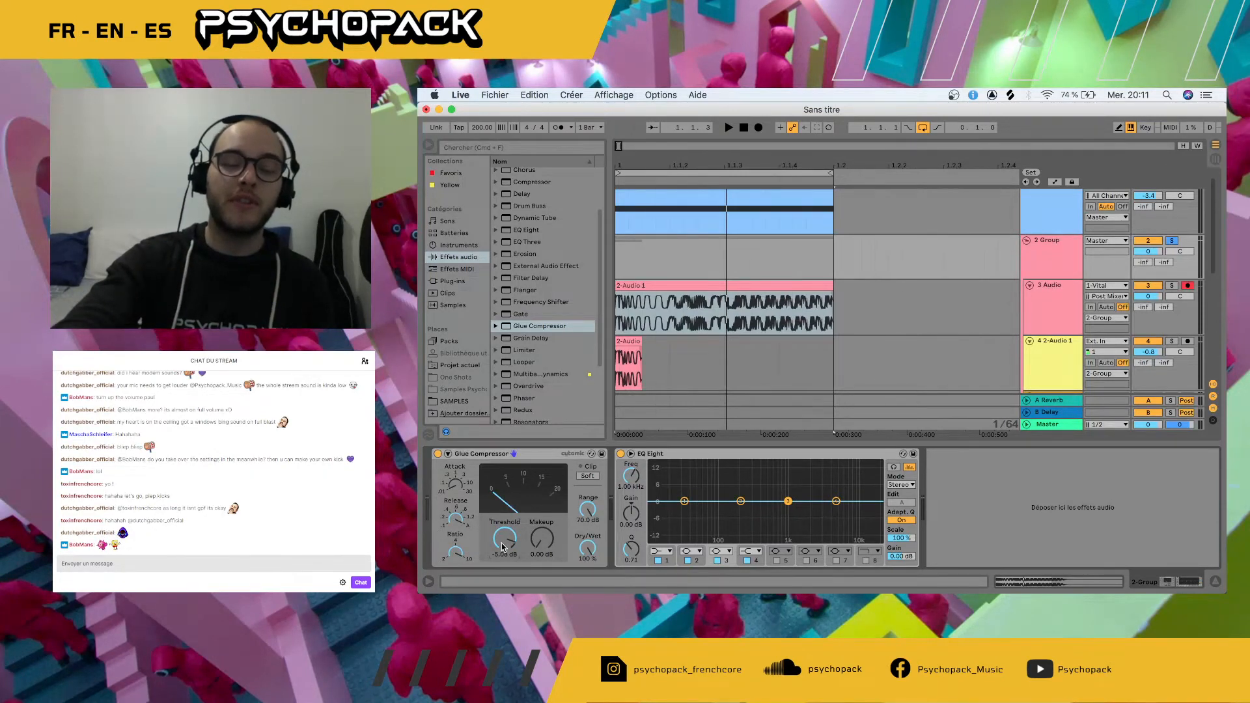
key(space)
mouse_move(502, 548)
mouse_down()
mouse_move(502, 586)
mouse_move(502, 542)
mouse_up()
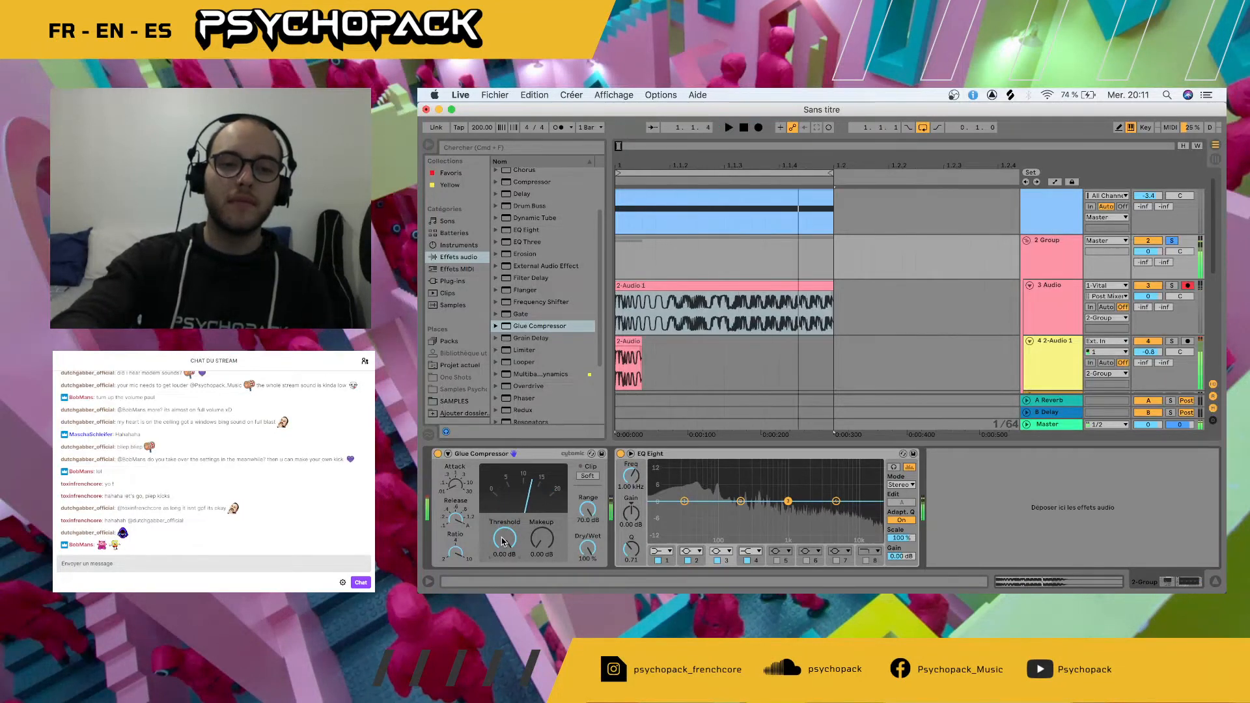
key(space)
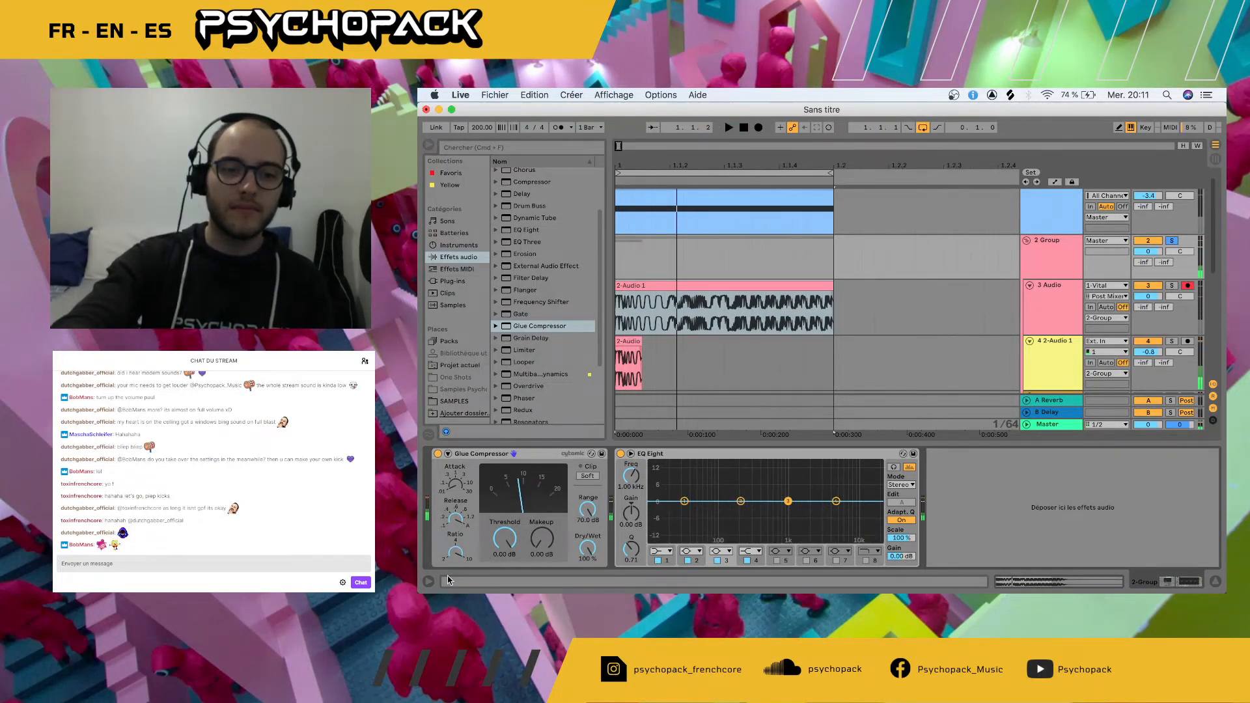
key(space)
drag(455, 519, 503, 549)
key(space)
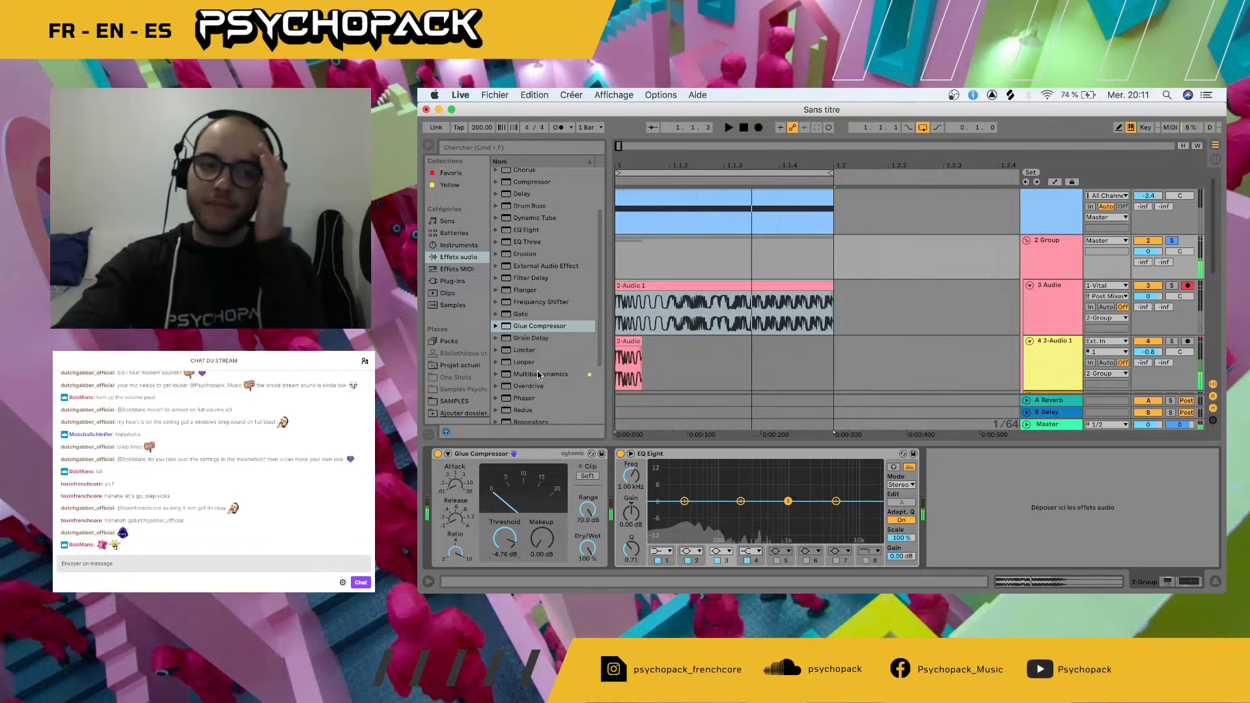
- Add the Voxengo SPAN plug-in after the group's EQ Eight and examine the kick's spectrum with hold enabled during playback
click(455, 280)
scroll(558, 371, down, 5)
click(551, 359)
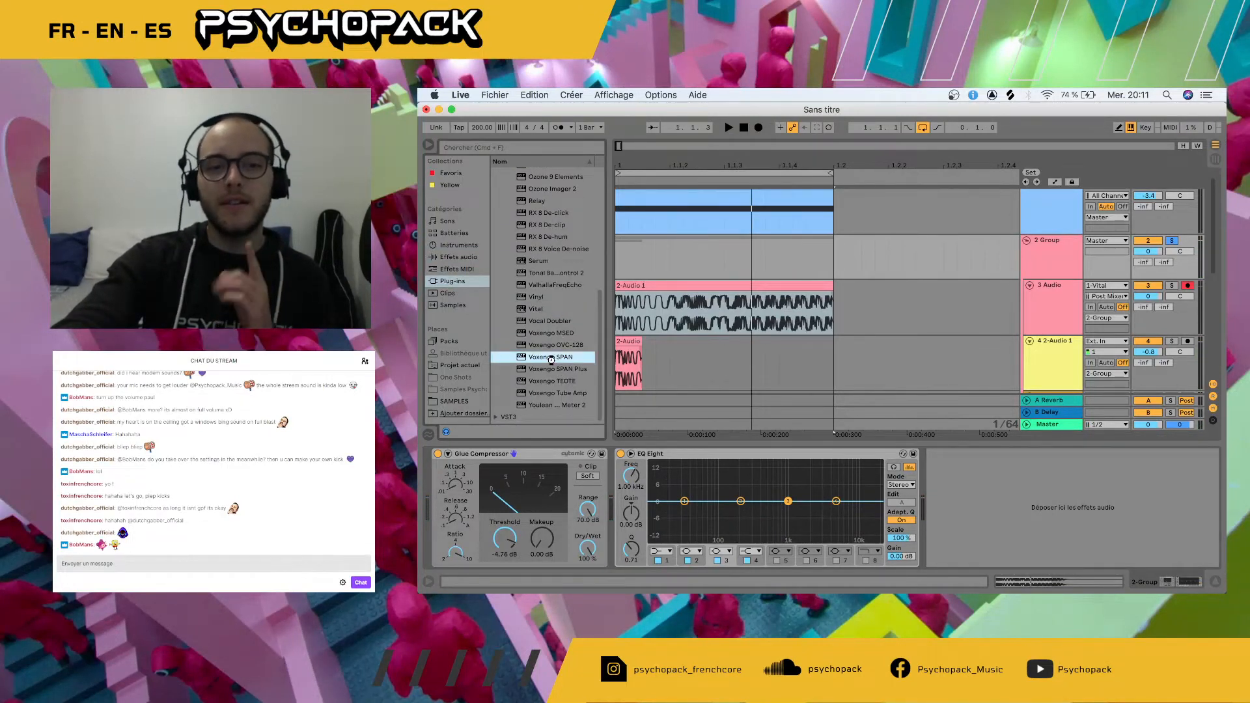
double_click(552, 363)
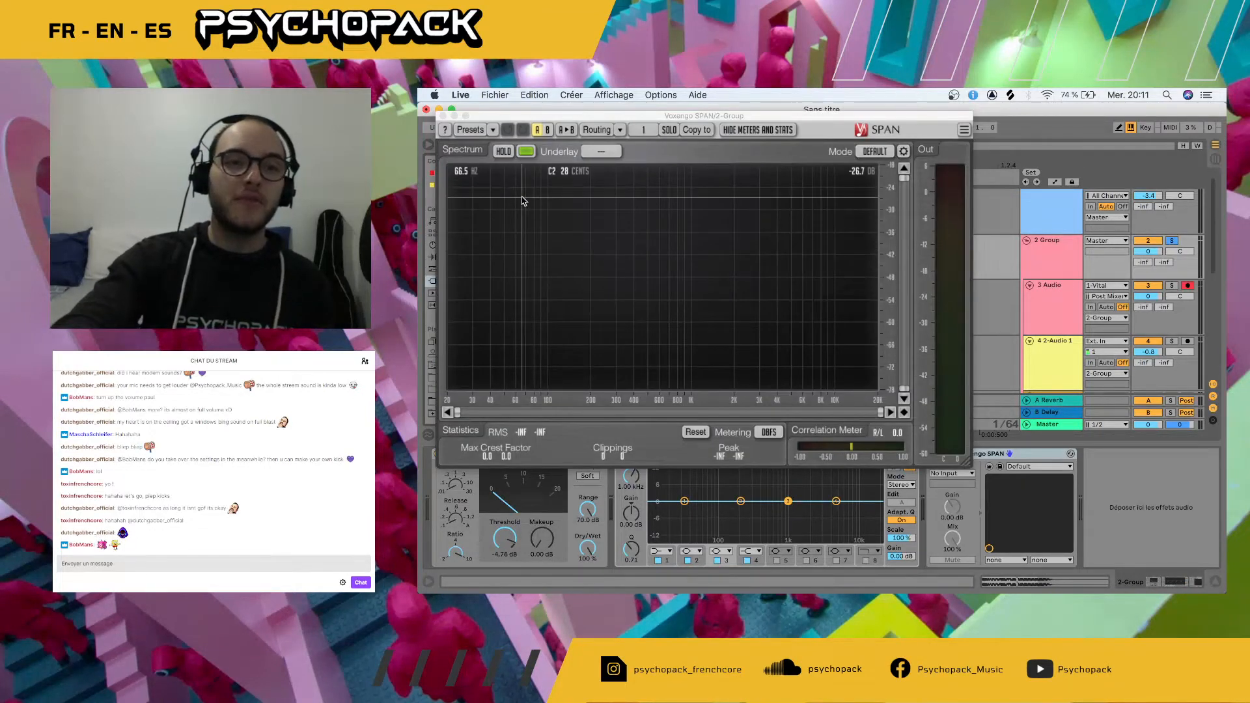
key(space)
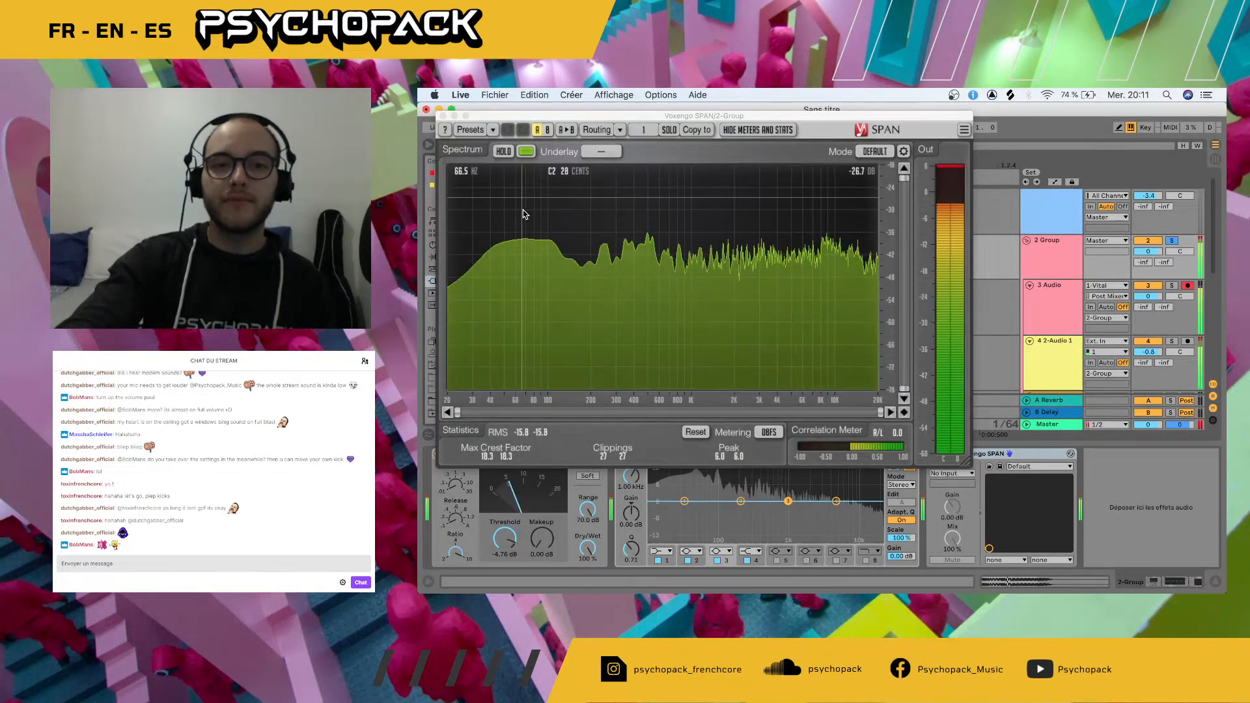
click(500, 153)
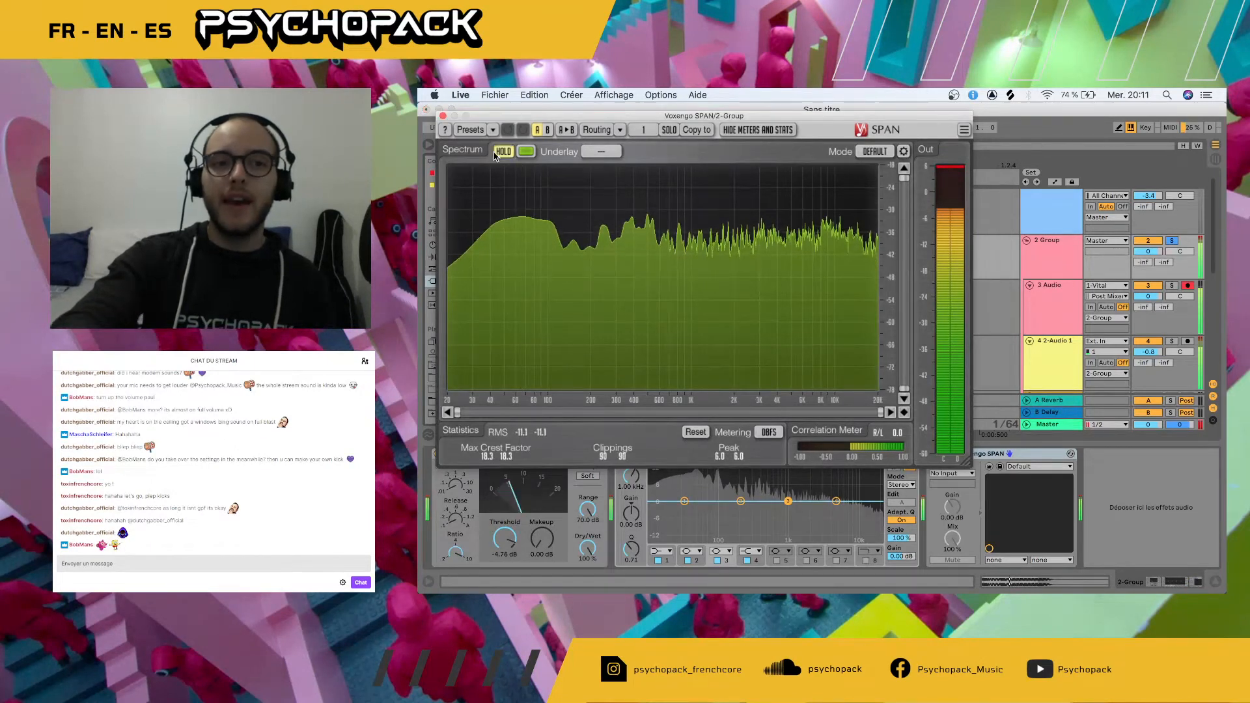
key(space)
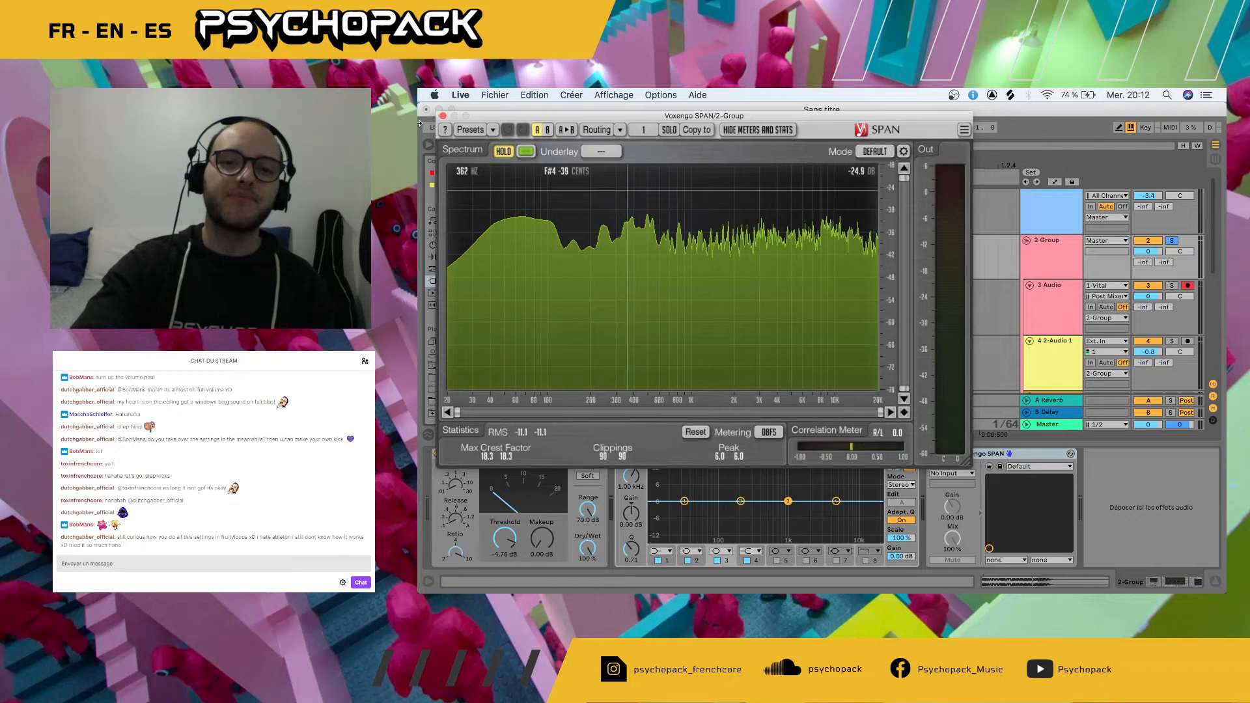
click(442, 118)
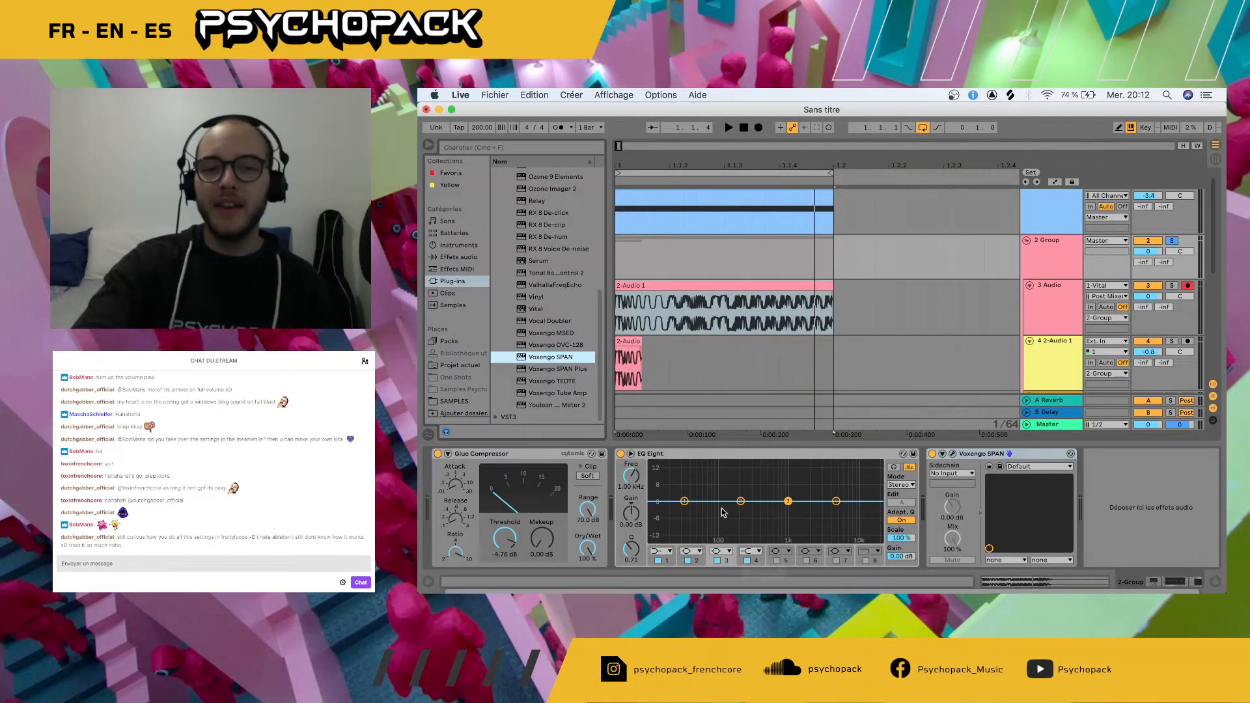
- Boost band 2 of the group's EQ Eight by 3.81 dB at 44.5 Hz and audition it
drag(741, 501, 696, 493)
key(space)
key(space)
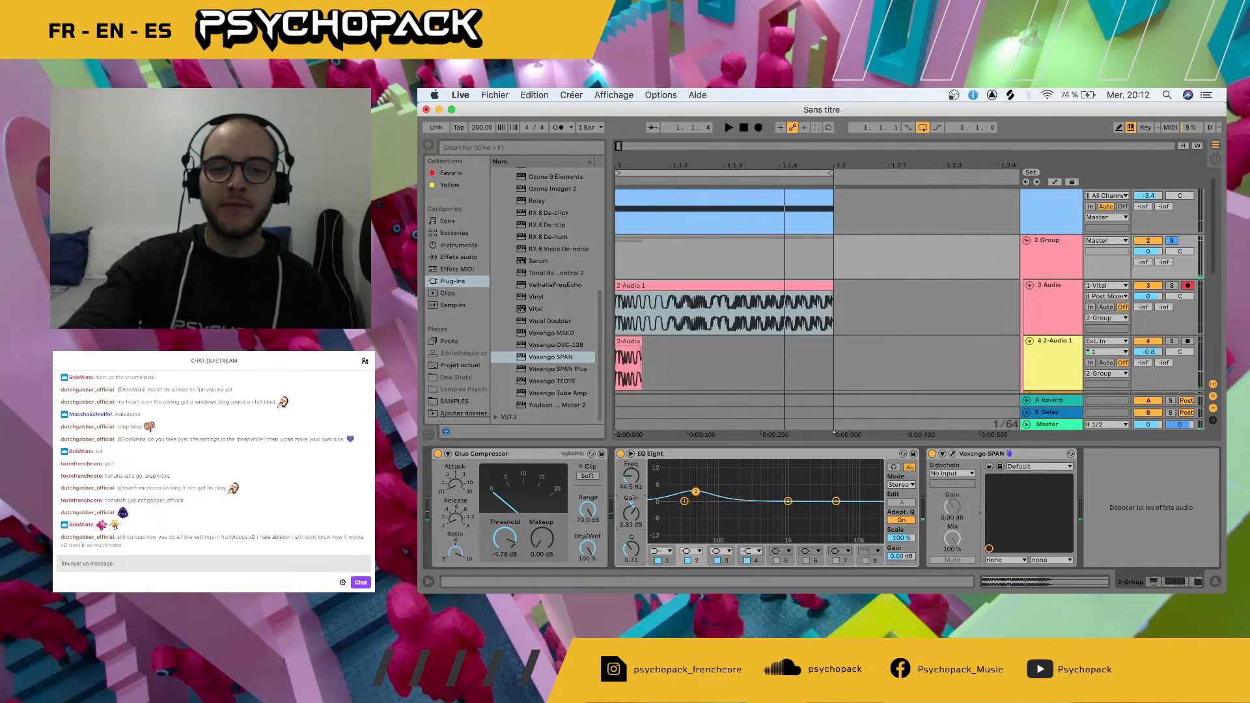
- Play the kick and examine its low end in the group's Voxengo SPAN spectrum, then audition it again
key(space)
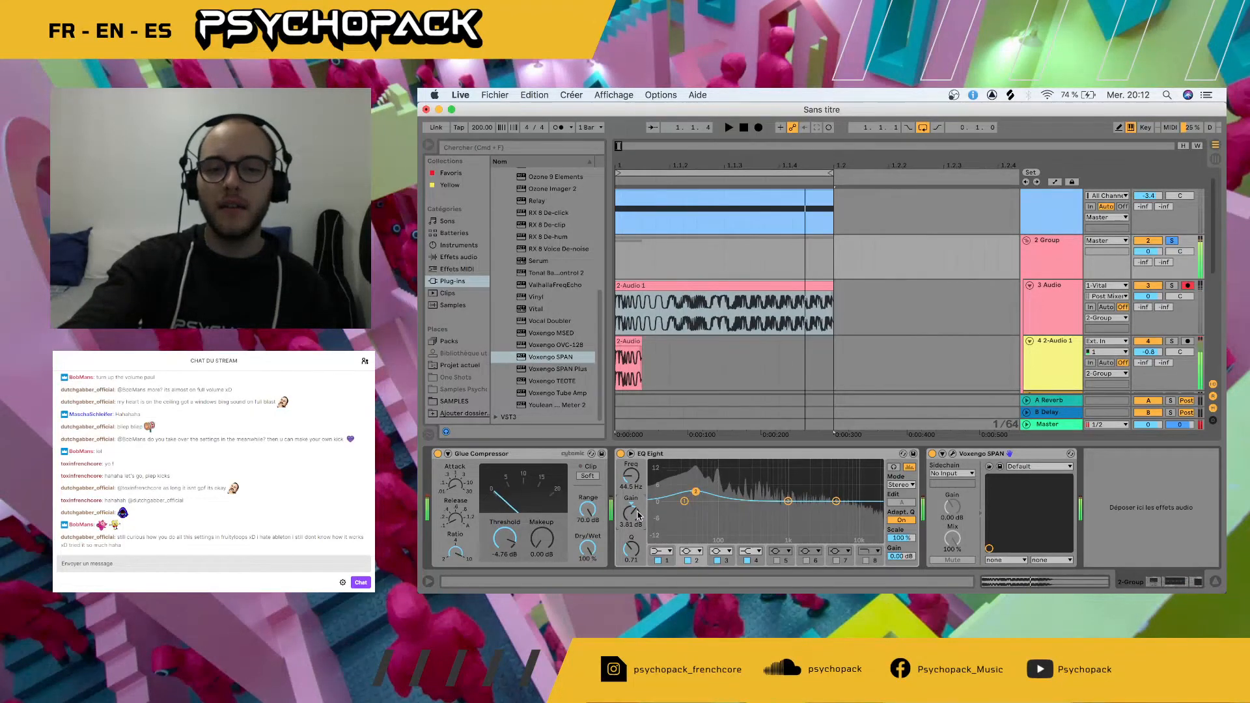
click(952, 454)
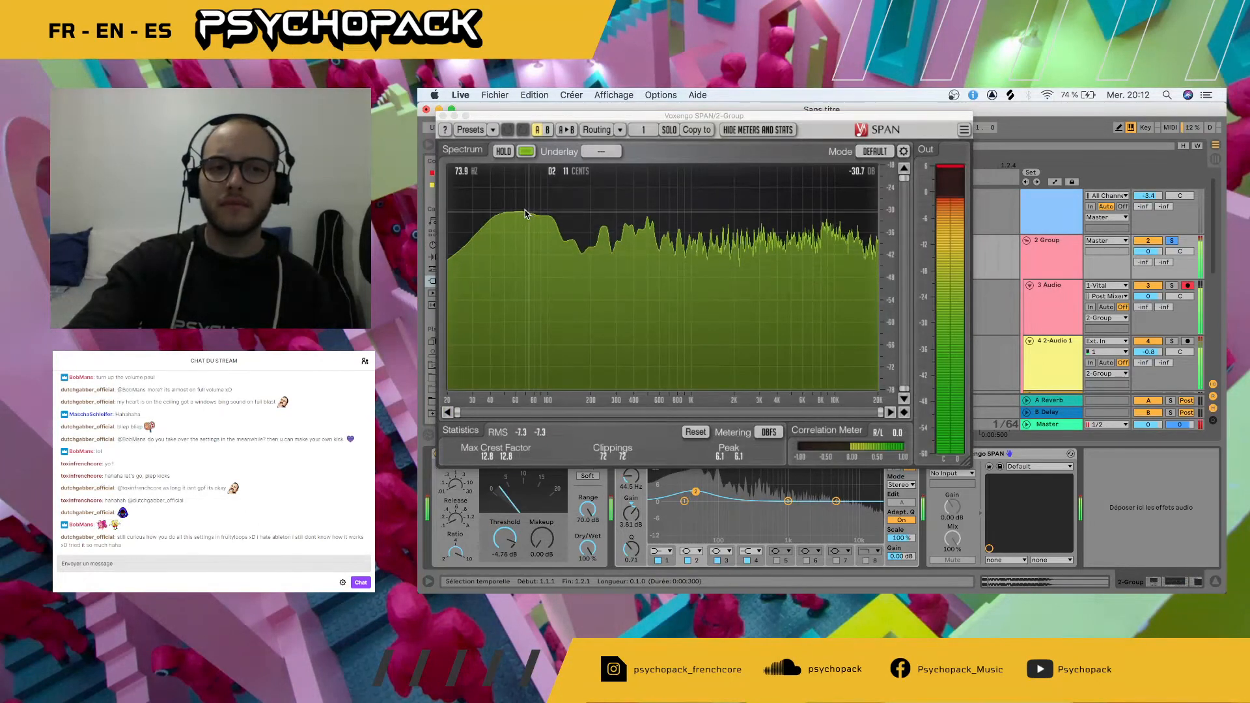
click(444, 116)
key(space)
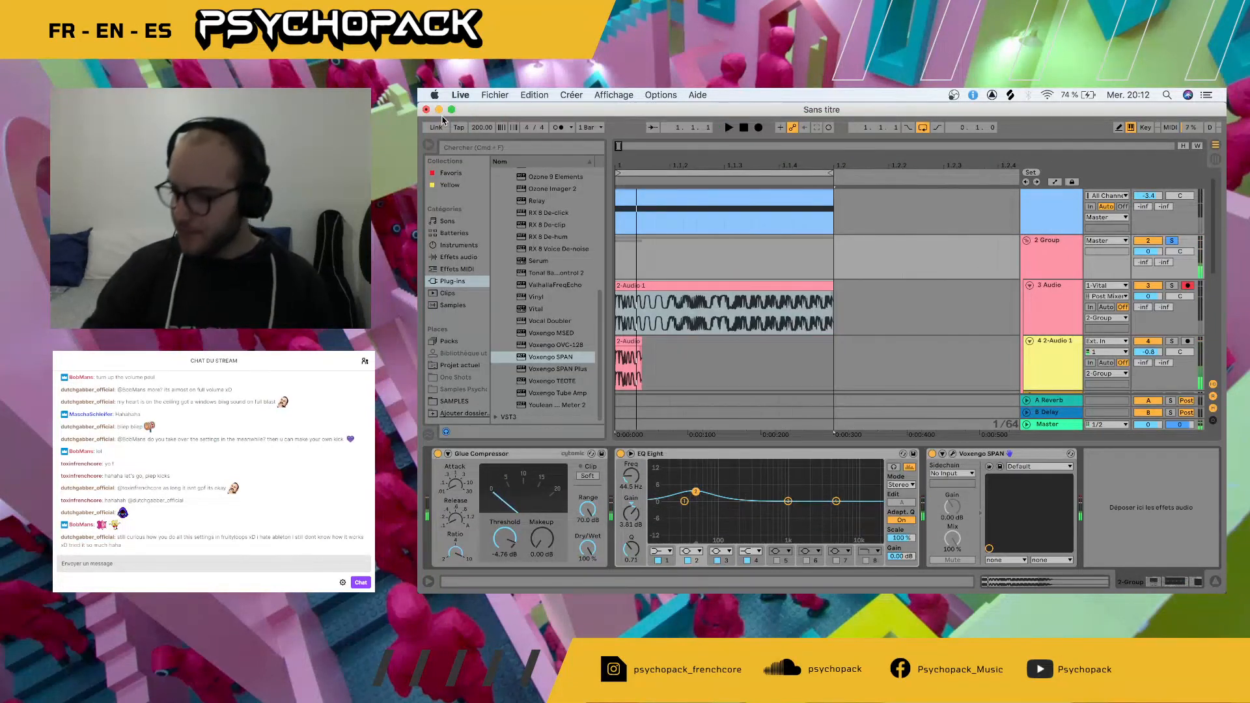
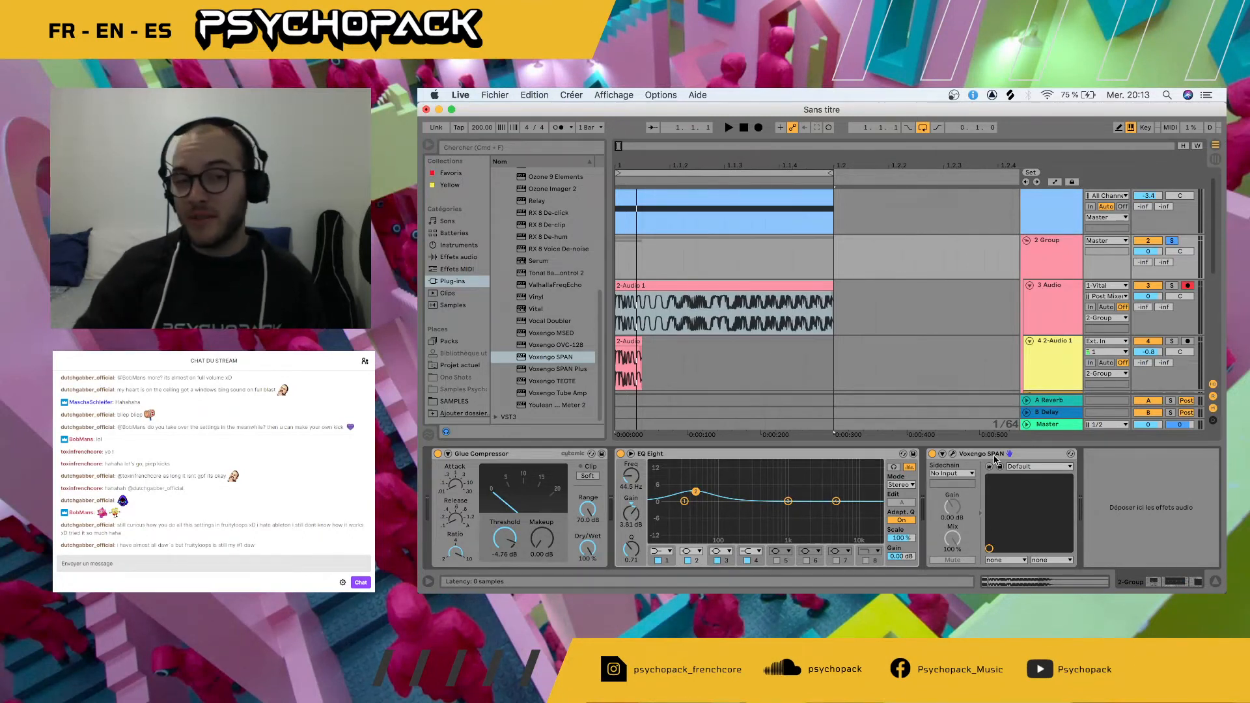
key(space)
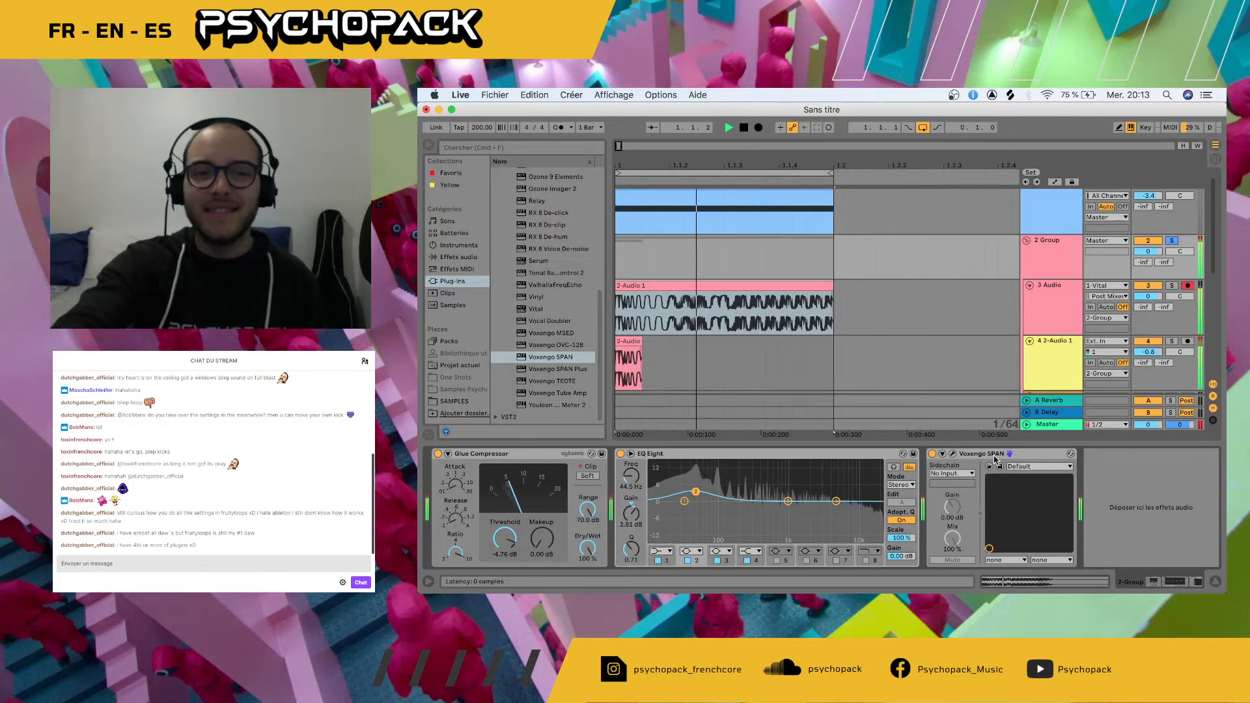
key(space)
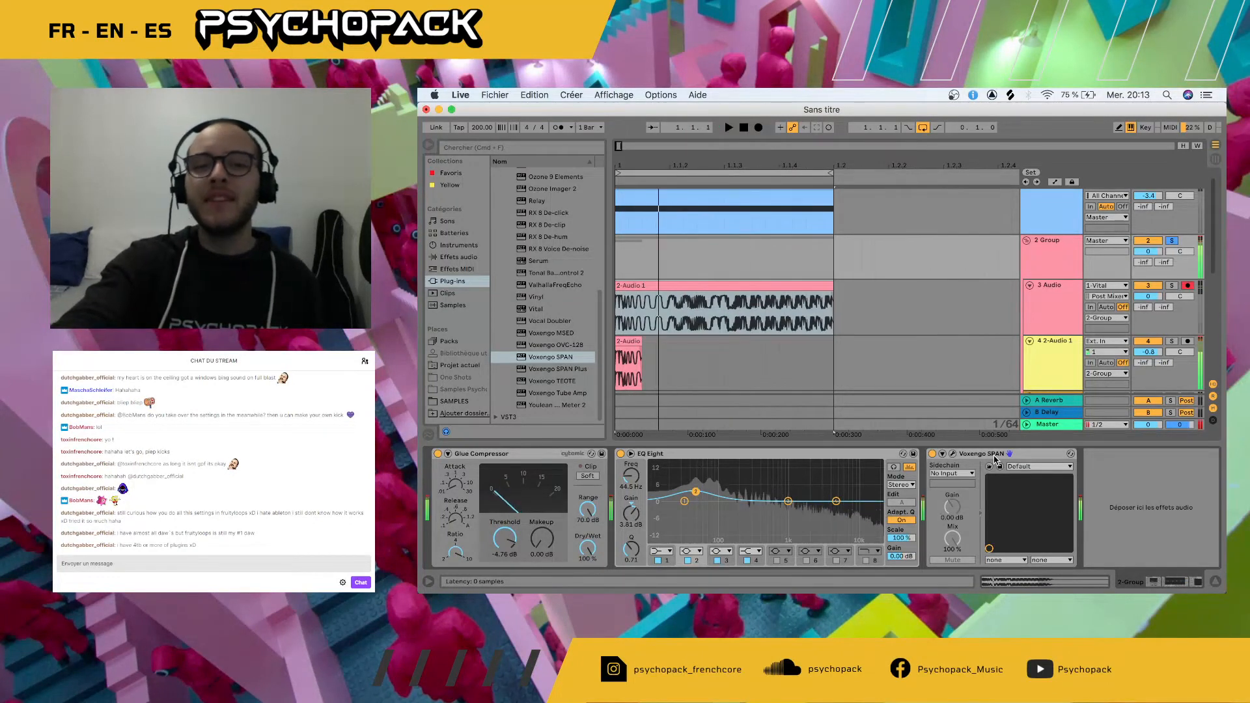
- Collapse the 2 Group track, set the 8 Audio track's input to 2-Group and arm it for recording
scroll(877, 354, down, 2)
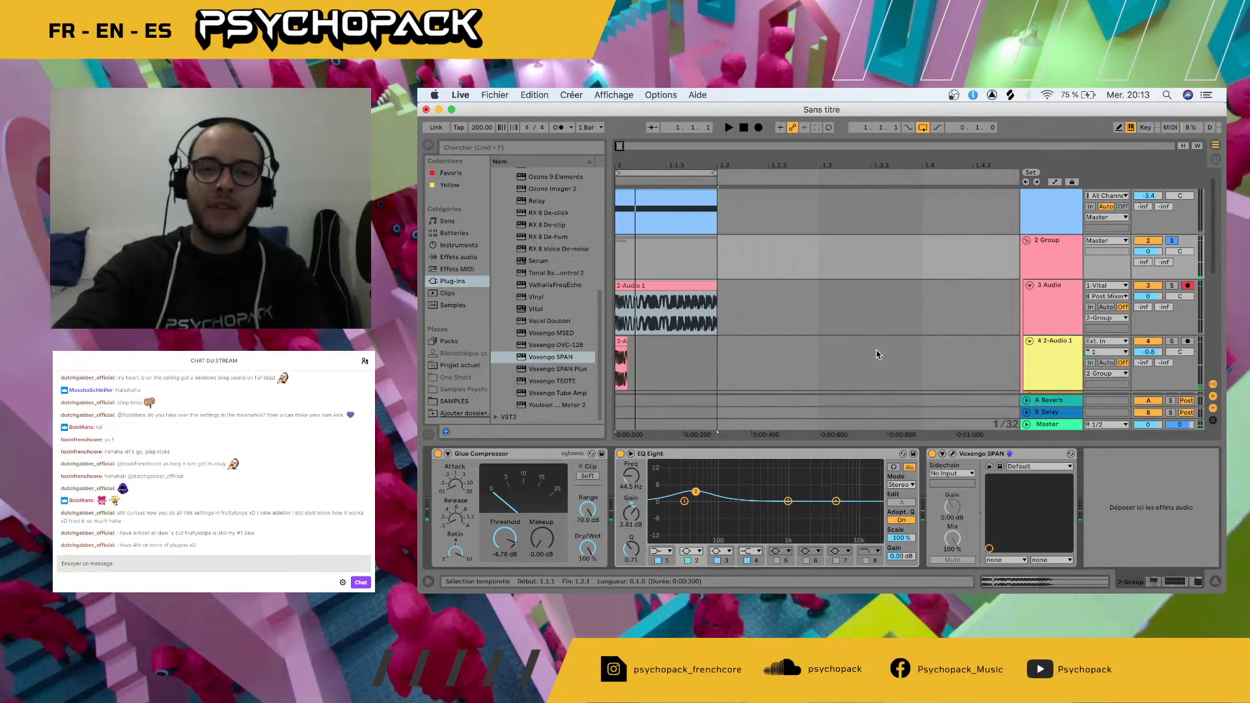
scroll(878, 354, down, 2)
click(1025, 229)
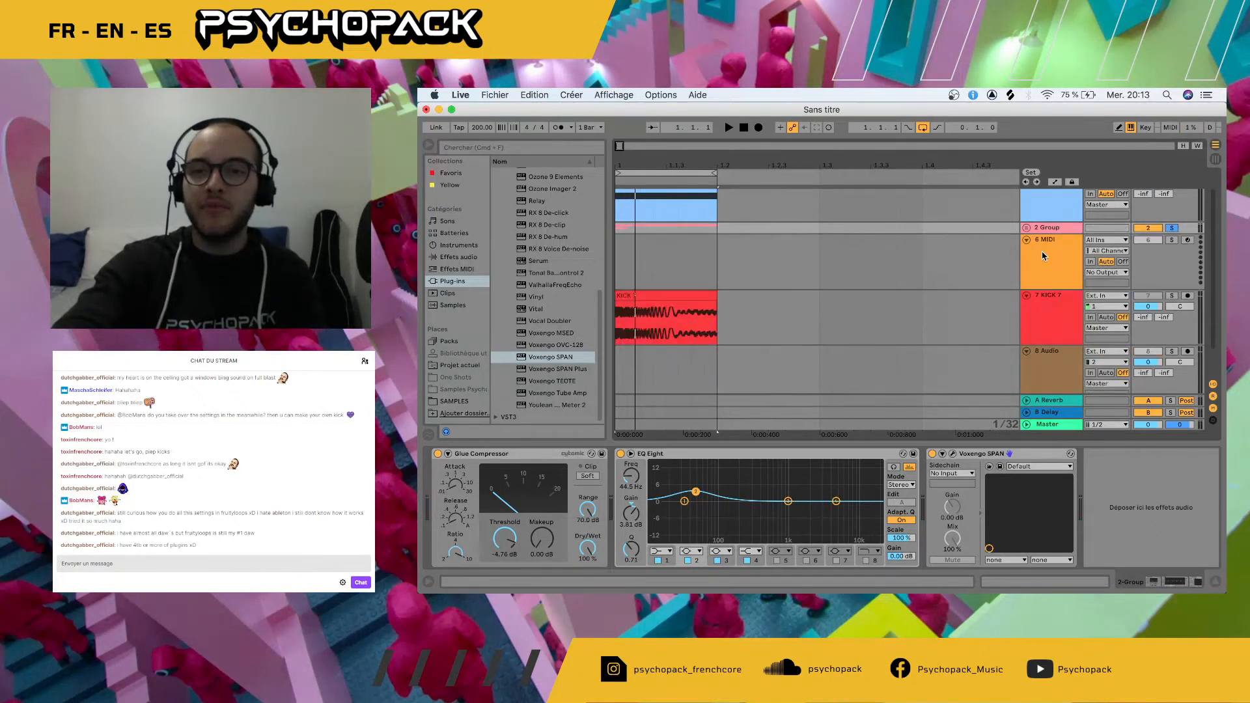
click(1104, 352)
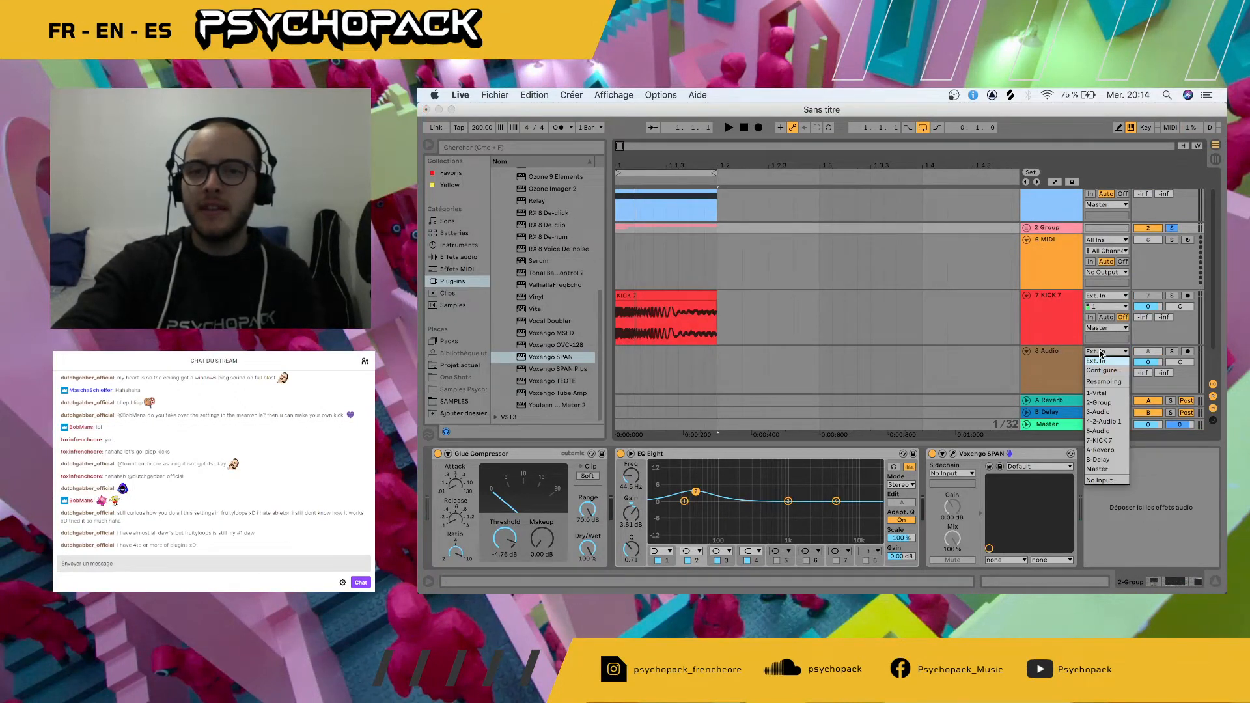
click(1102, 402)
click(1187, 351)
- Turn off arrangement looping and record the group's output onto the 8 Audio track from 1.1.1
click(617, 358)
key(super+l)
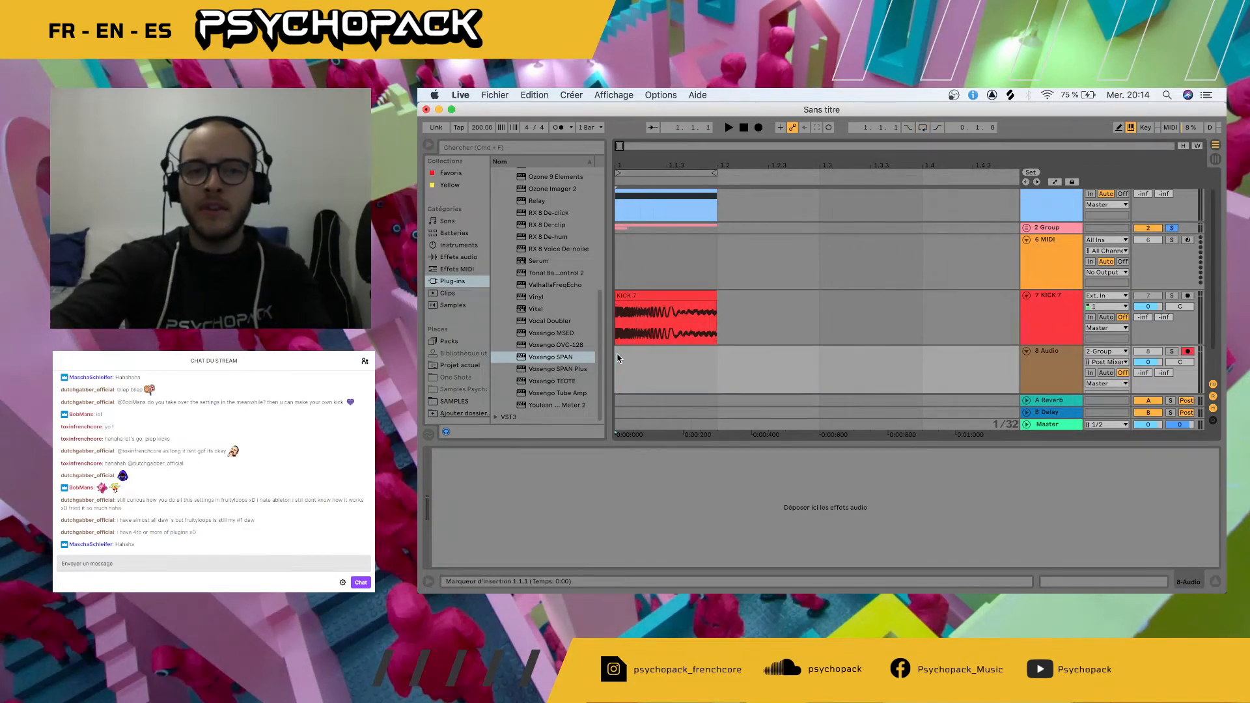
click(757, 128)
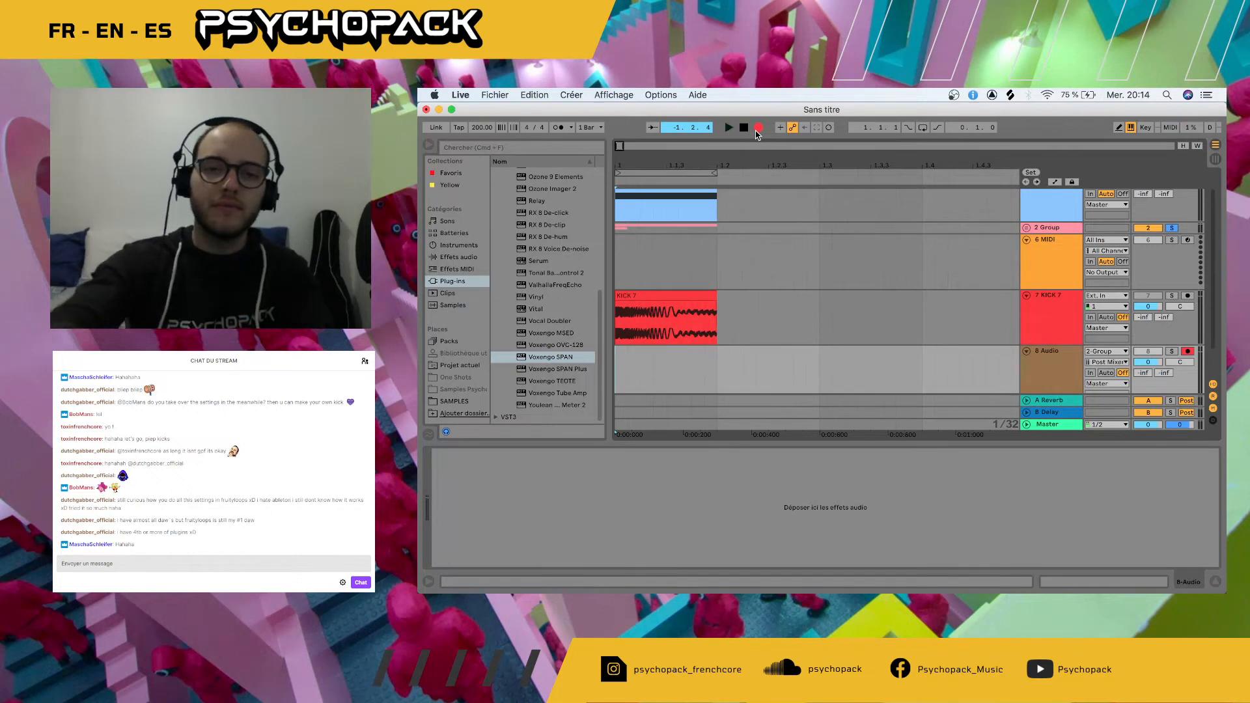
key(space)
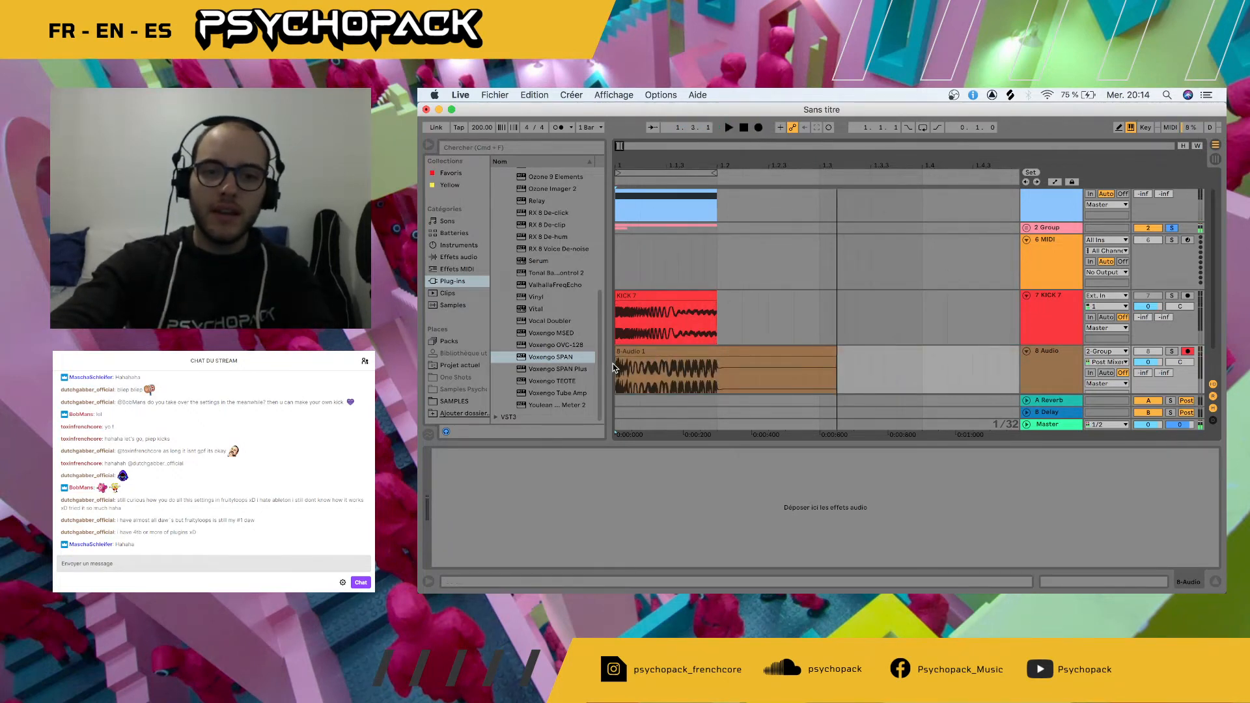
- Trim the end of the recorded clip on the 8 Audio track to 1.2.1, matching the KICK 7 clip
drag(835, 358, 717, 370)
scroll(728, 360, down, 2)
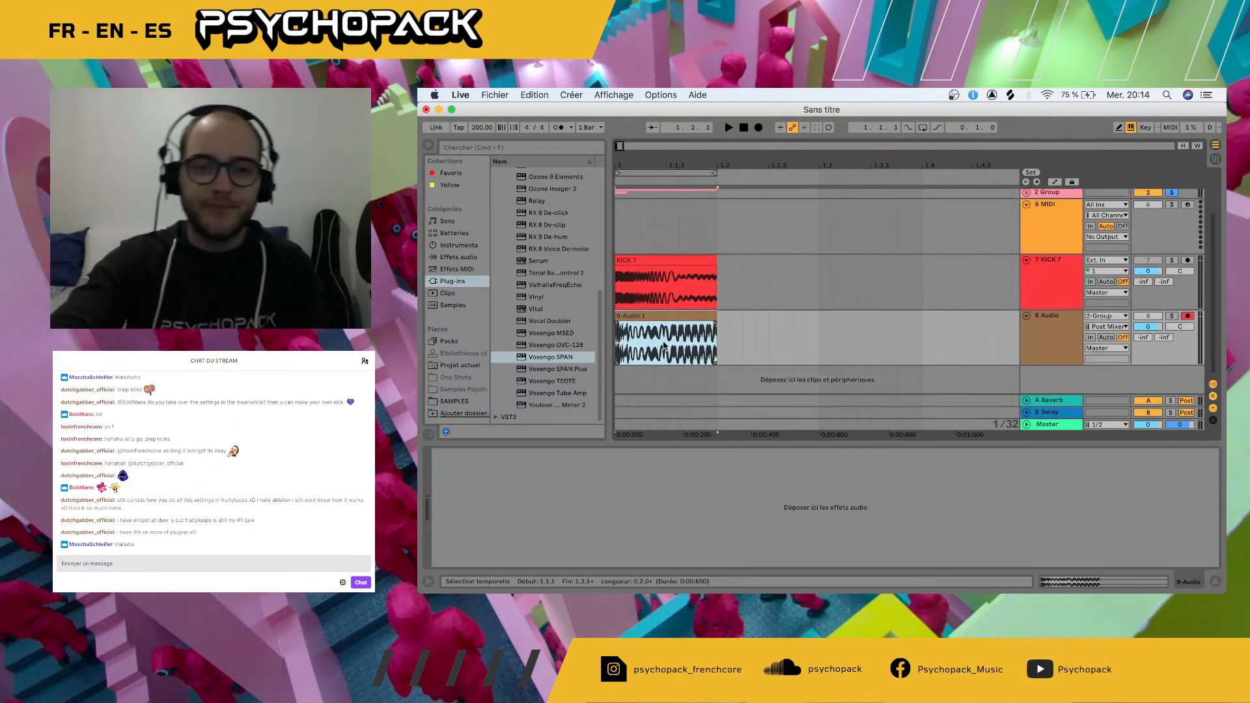
scroll(664, 345, up, 5)
scroll(664, 345, up, 2)
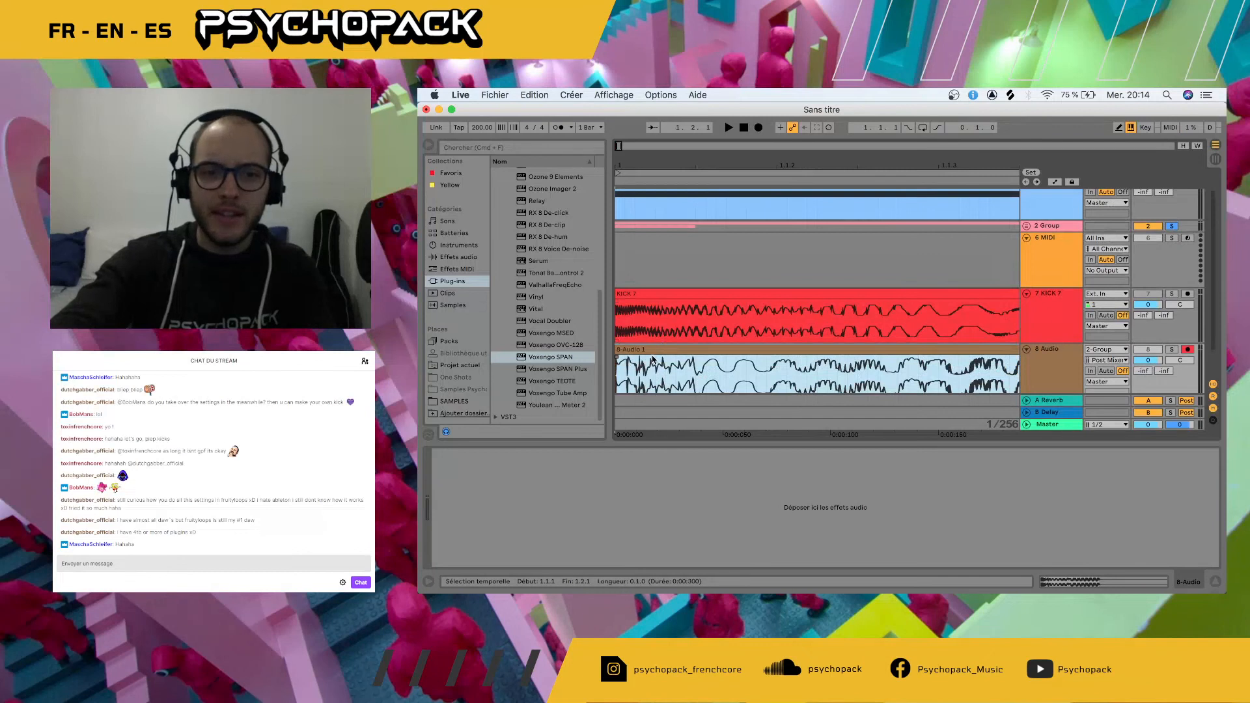
- Duplicate the trimmed kick clip back to back on the 8 Audio track, one per beat, up to bar 3
scroll(654, 358, down, 8)
scroll(634, 363, down, 2)
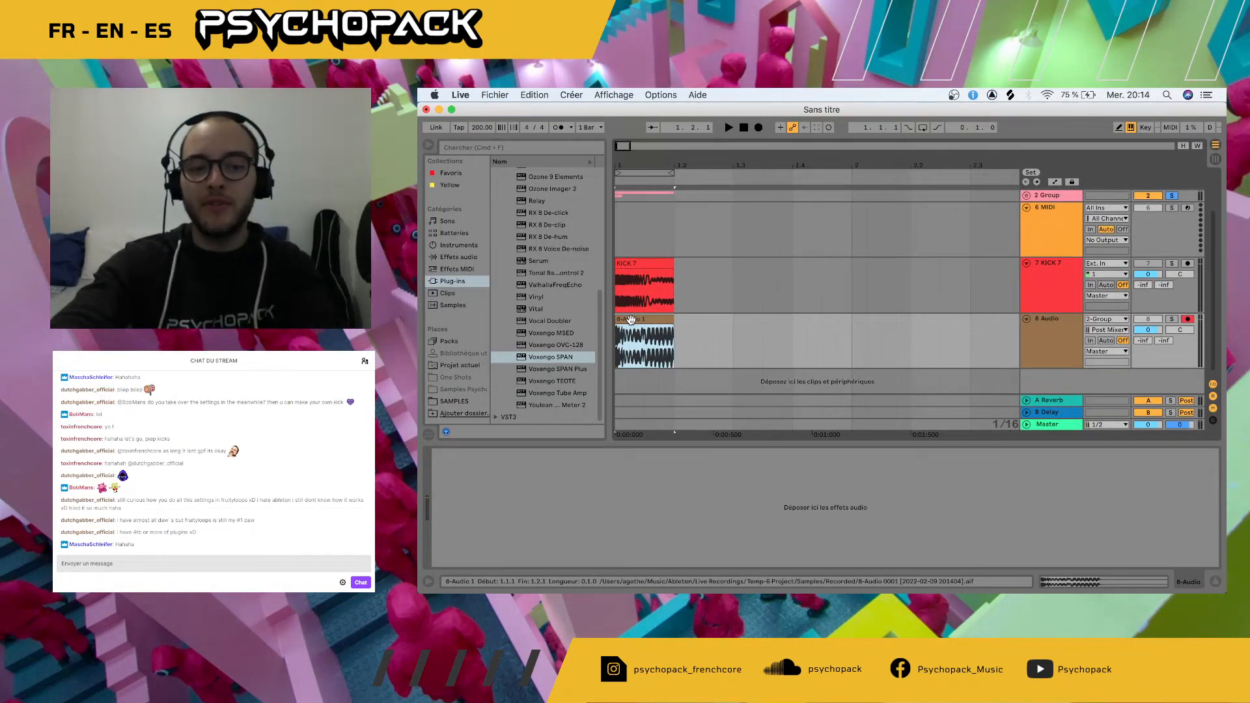
key(super+d)
key(super+d)
key(super+d)
key(super+d)
key(super+d)
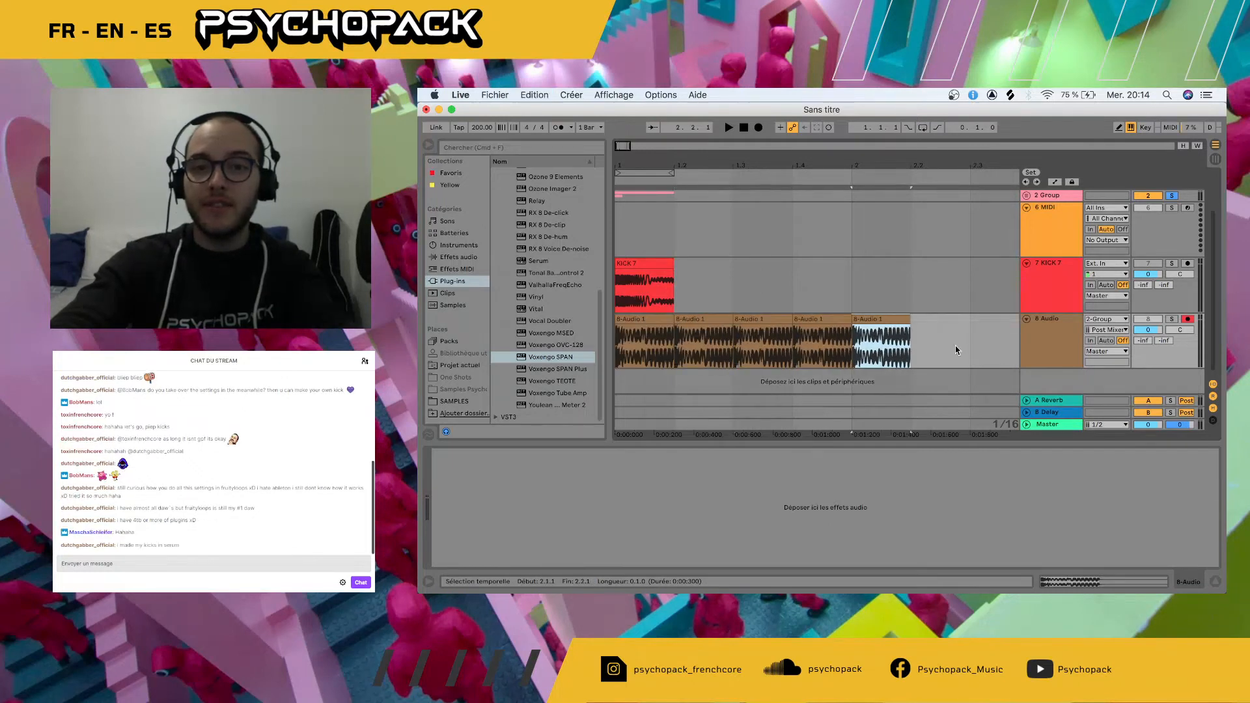
key(super+d)
key(super+d)
- Halve the clip at 2.4.1 and repeat it, cut the second half-beat clip to 38 ms, and duplicate that into a roll up to 3.1.1
drag(924, 319, 894, 318)
key(super+d)
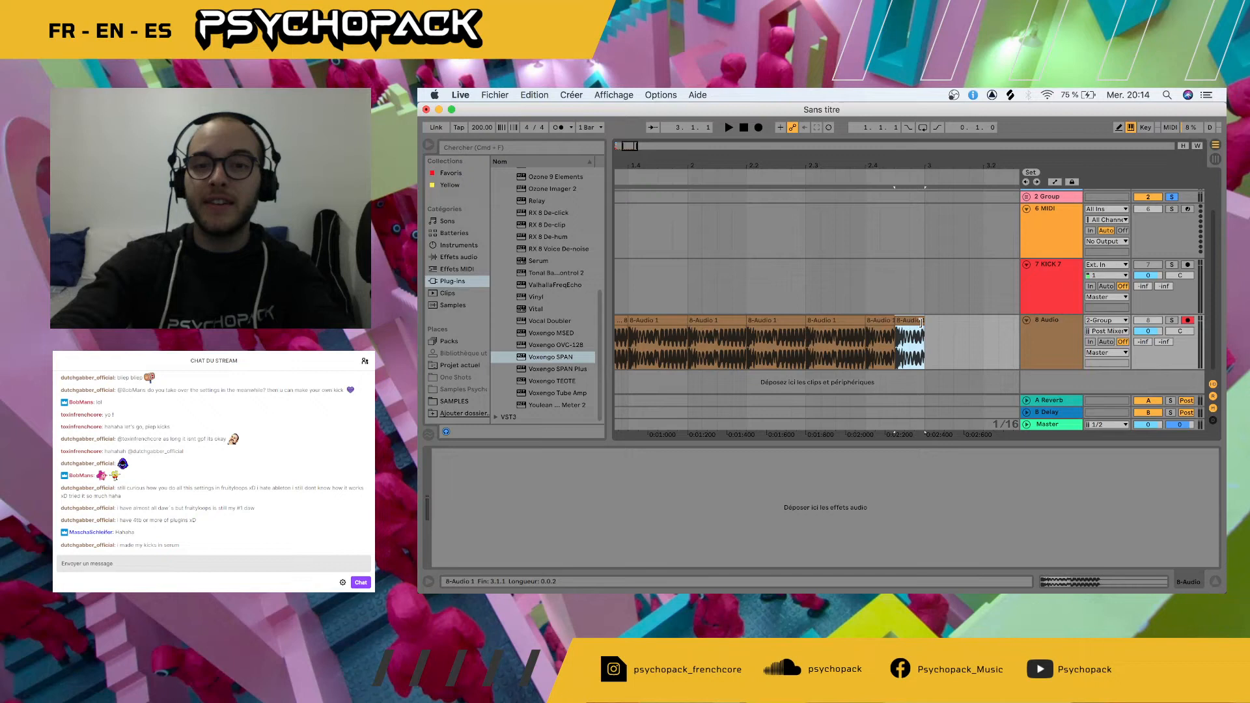
scroll(921, 321, up, 3)
drag(923, 321, 886, 320)
key(super+d)
key(super+z)
key(super+d)
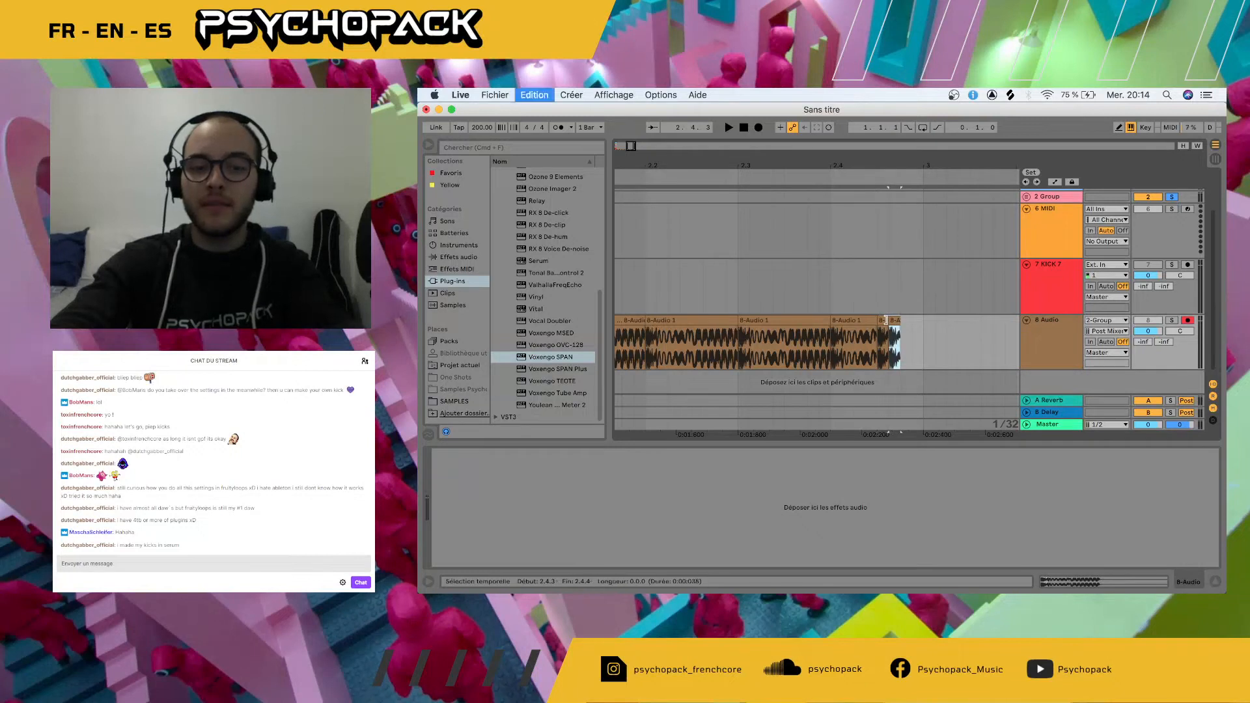
key(super+d)
key(super+d)
key(super+d)
scroll(928, 338, down, 2)
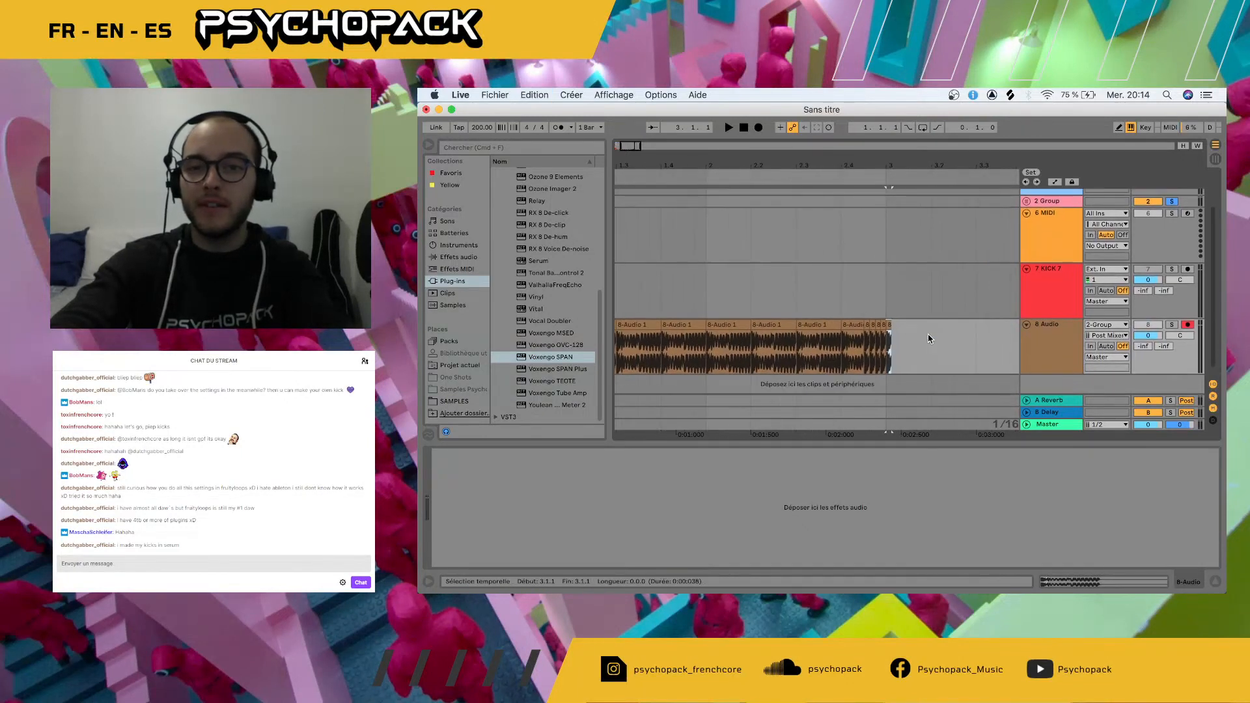
- Extend the clip at 3.1.1 to a length of 0.1.0 and duplicate it beat by beat up to 4.1.1
drag(890, 324, 930, 324)
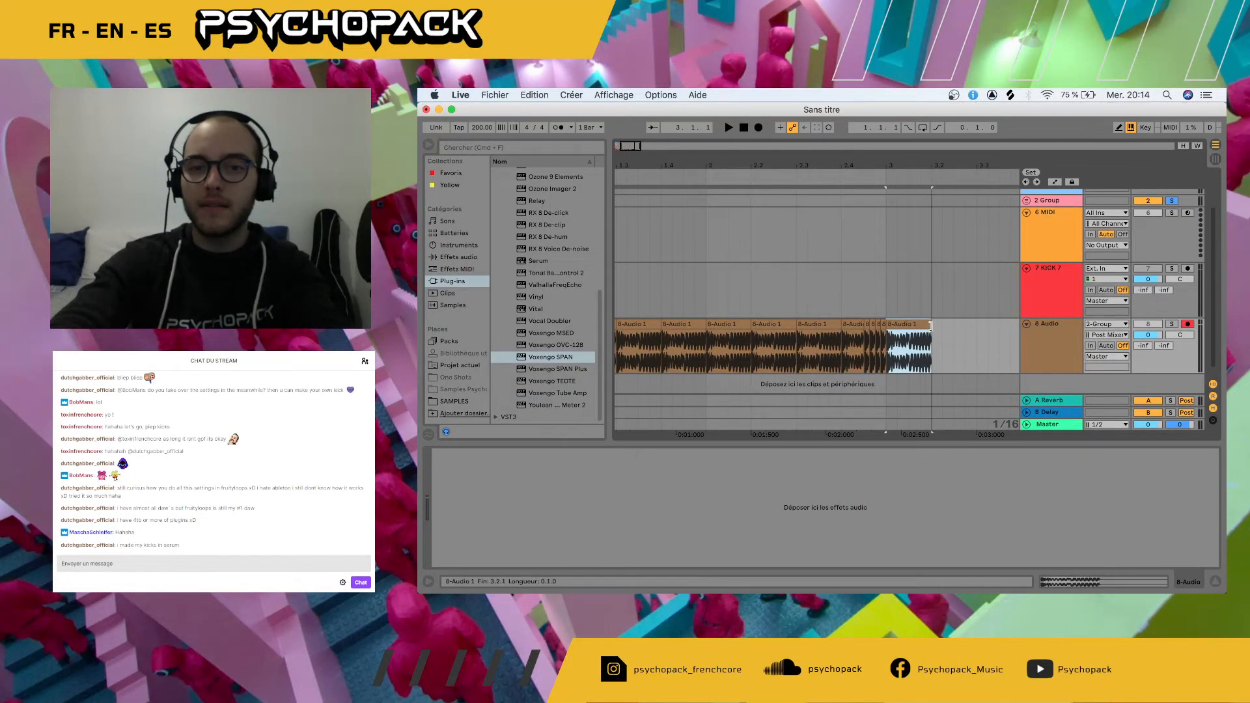
key(super+d)
key(super+d)
key(super+d)
scroll(933, 330, down, 2)
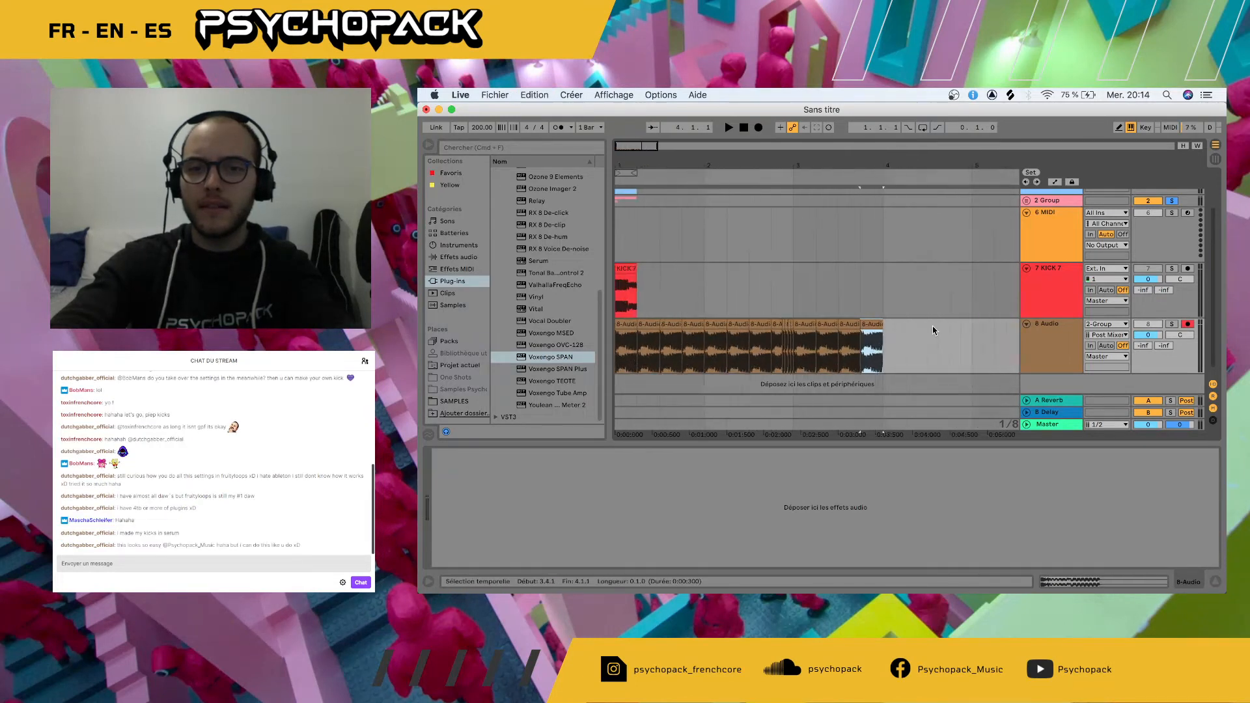
- Shorten the clip at 3.4.1 to about half a beat, duplicate it, and extend the last copy to end at 4.2.1
scroll(934, 330, right, 3)
key(super+d)
drag(799, 318, 790, 318)
key(super+d)
click(814, 318)
scroll(819, 318, up, 3)
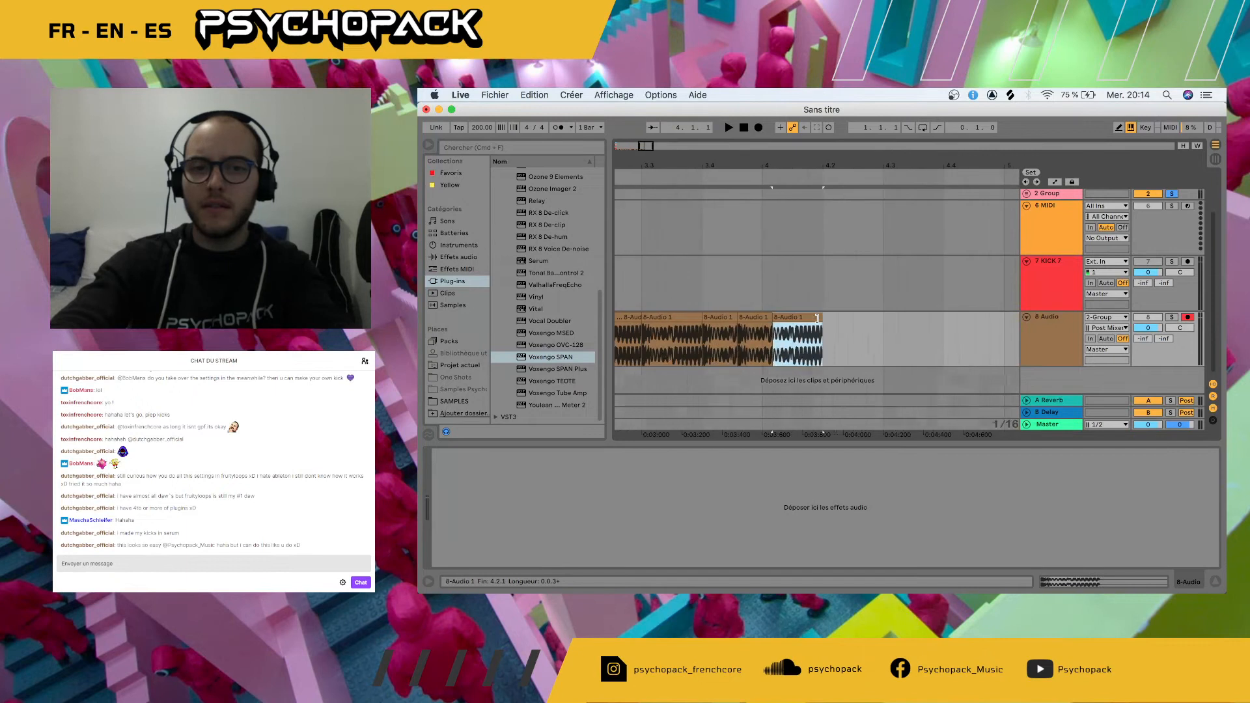
- Align the clips before bar 4 to half-beat lengths of 0.0.2 and make the last clip start at 4.1.1
click(729, 318)
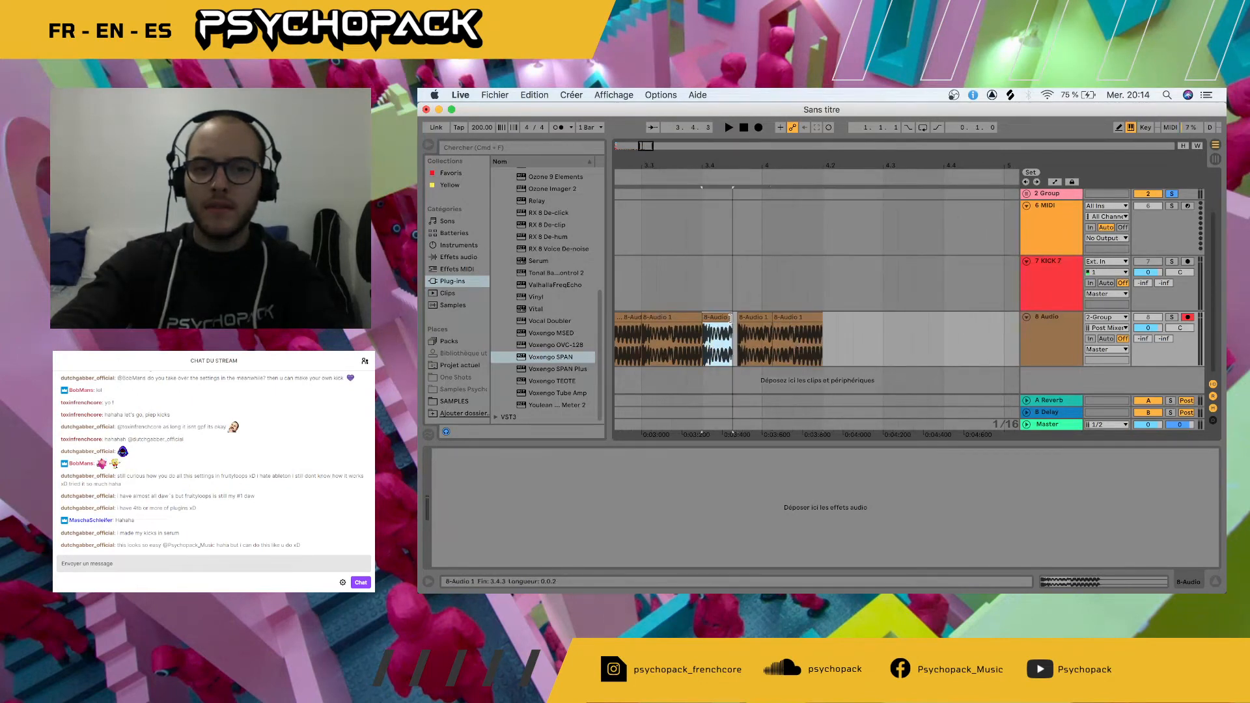
key(super+d)
click(768, 319)
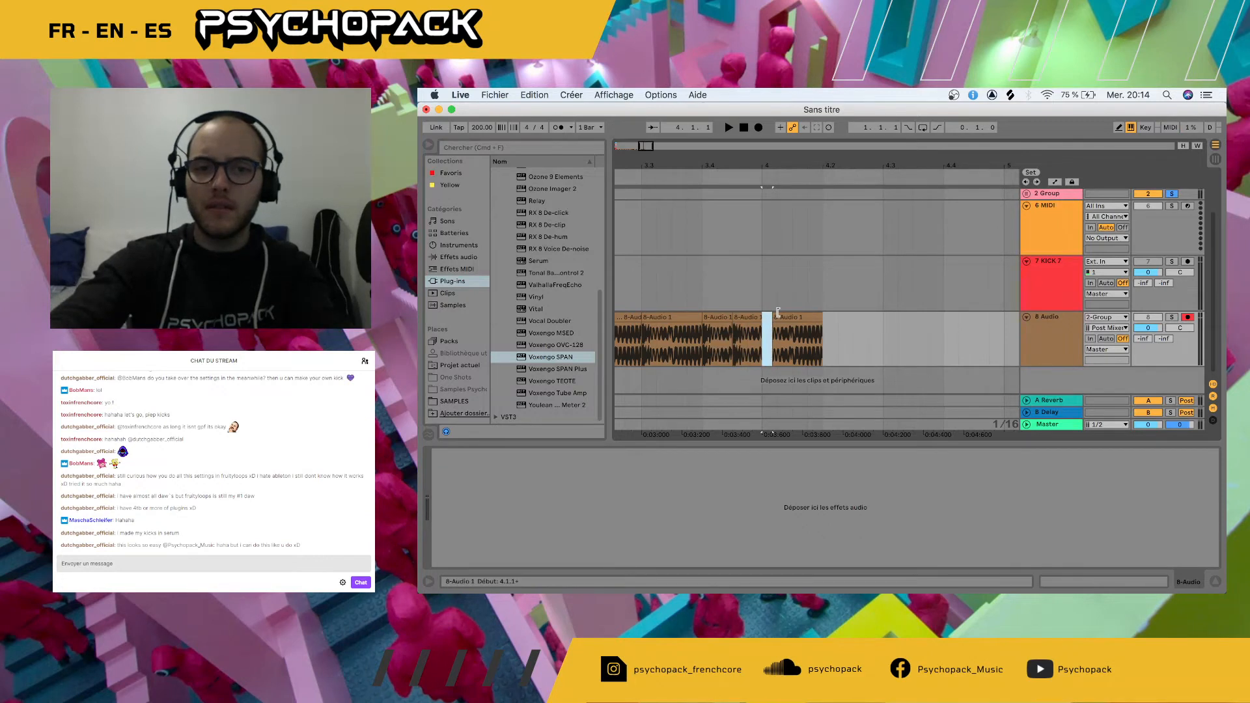
click(766, 317)
click(777, 317)
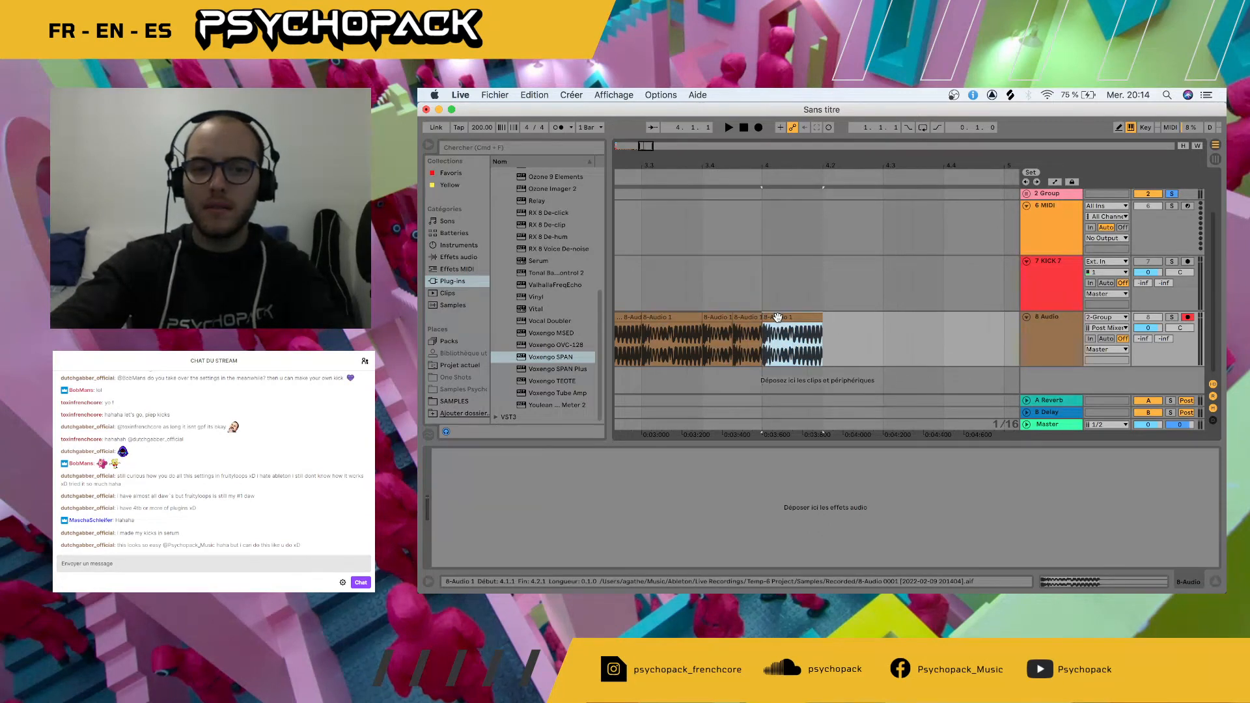
- Duplicate the one-beat clip up to 5.1.1 and transpose the last copy up by 1 st
key(super+d)
scroll(865, 333, down, 3)
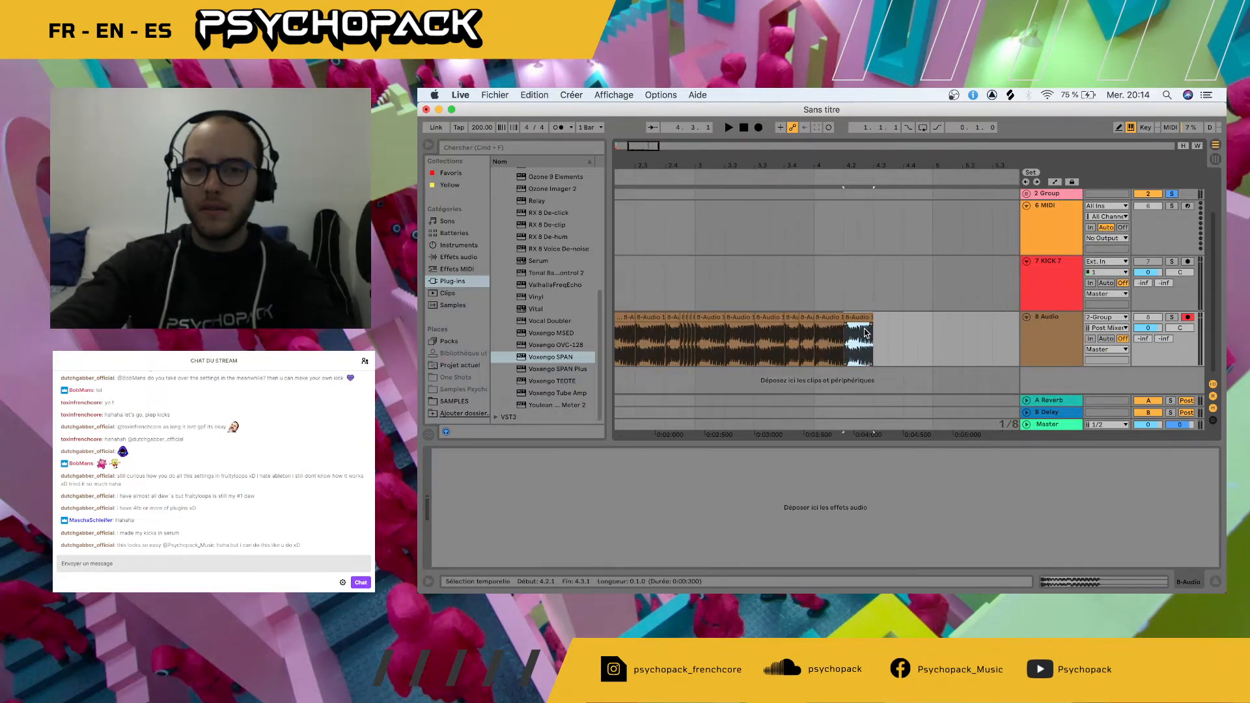
key(super+d)
double_click(914, 318)
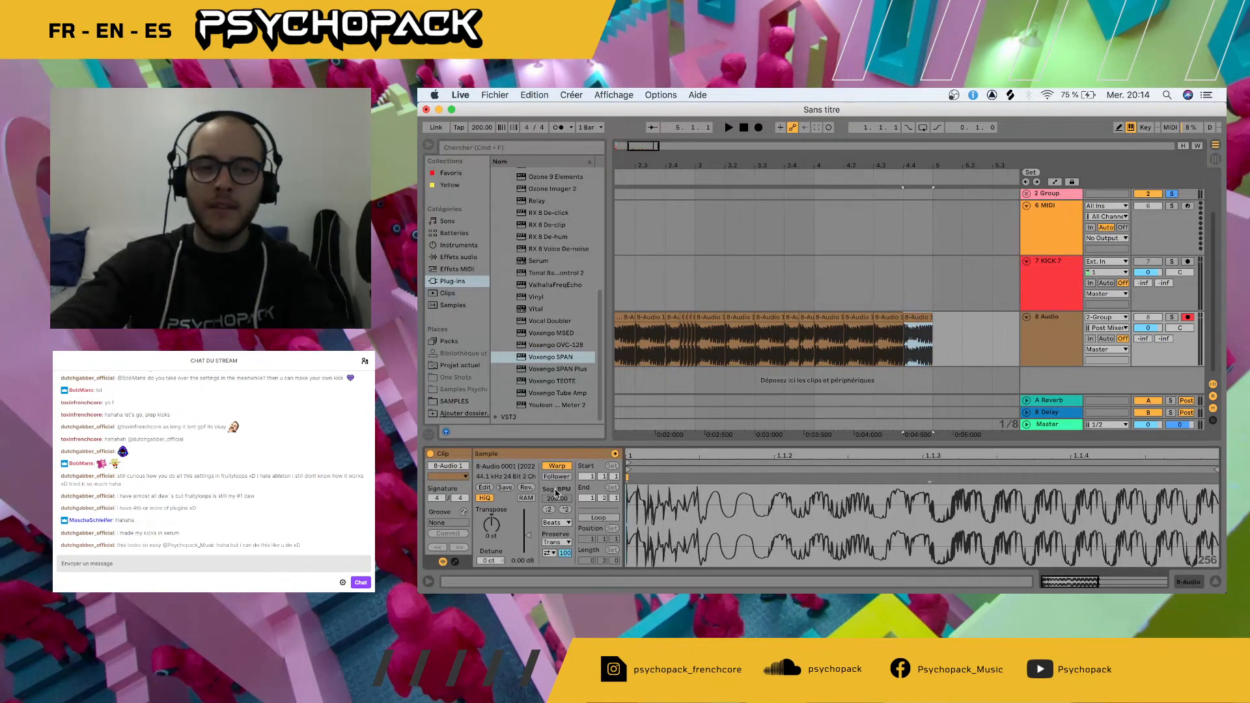
drag(492, 525, 492, 521)
scroll(737, 389, down, 5)
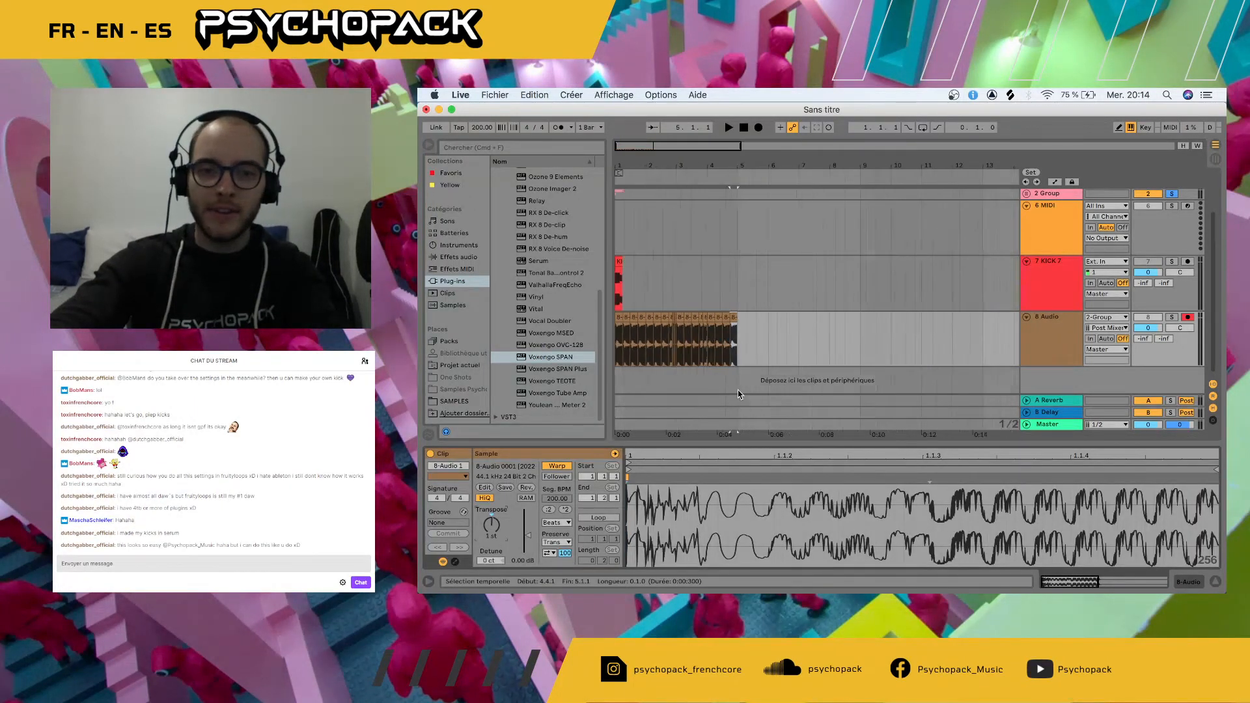
- Solo the 8 Audio track, loop its clips from 1.1.1 to 5.1.1, and play the pattern
click(1171, 316)
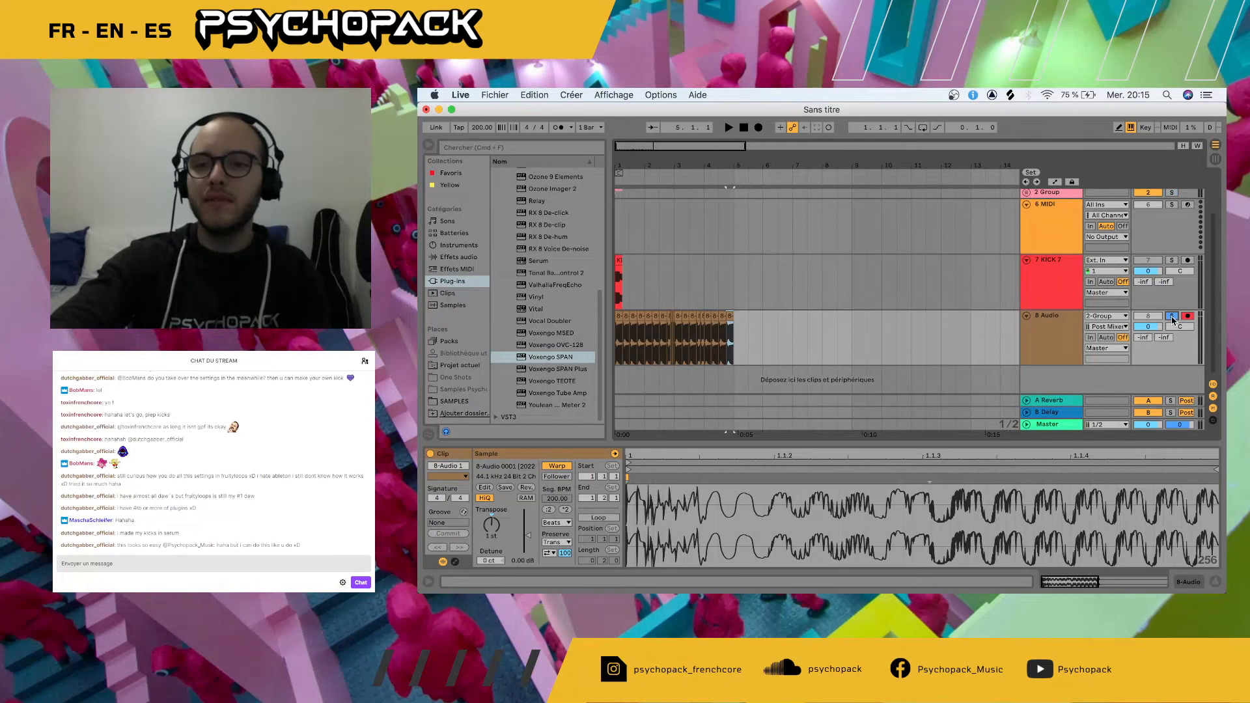
click(746, 127)
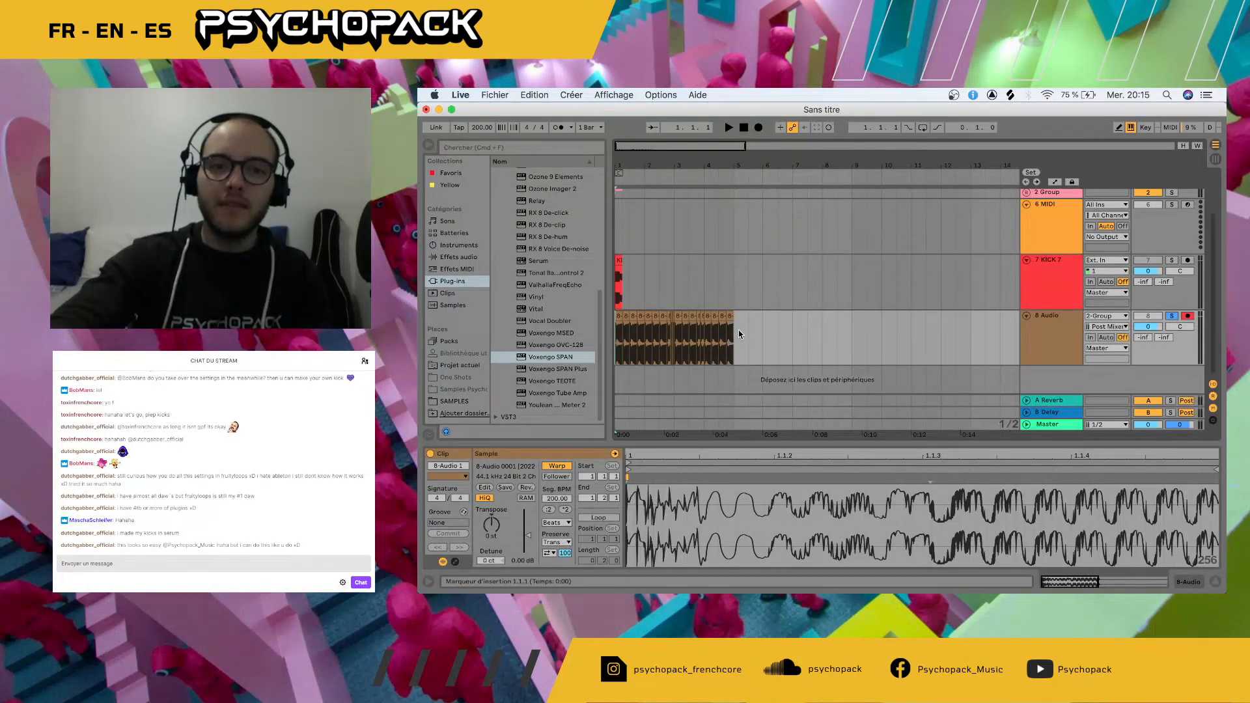
drag(735, 332, 582, 317)
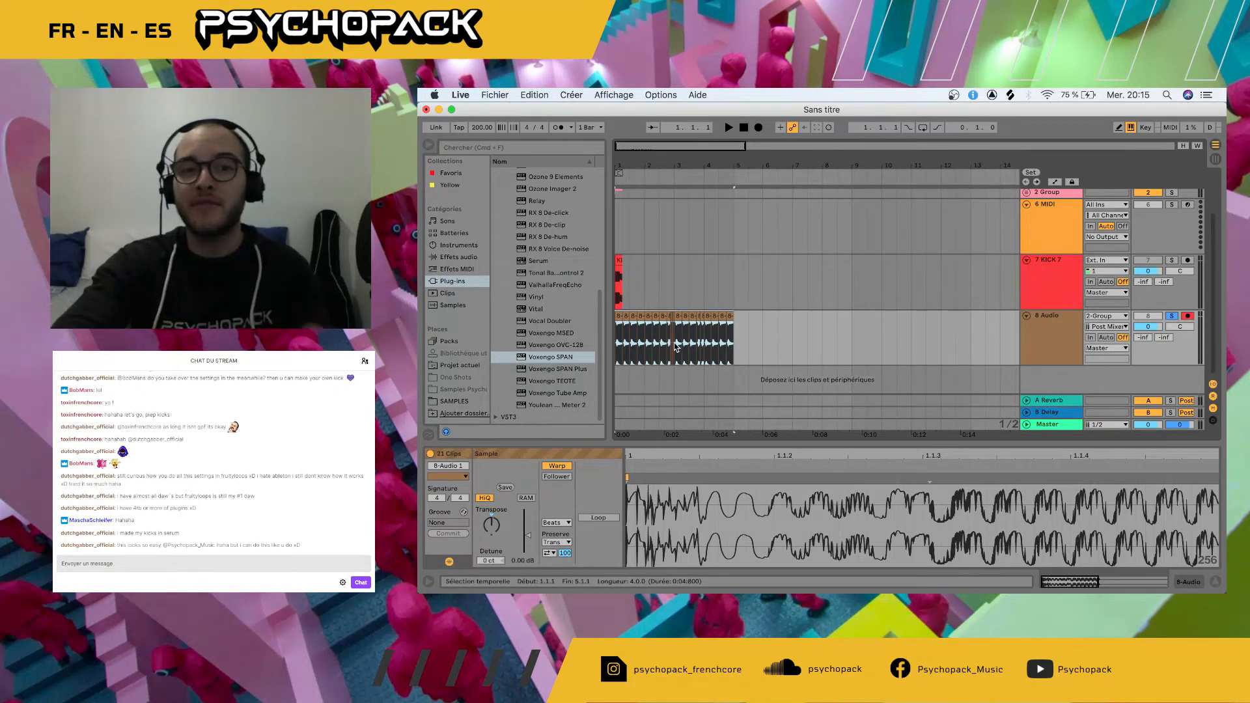
key(super+l)
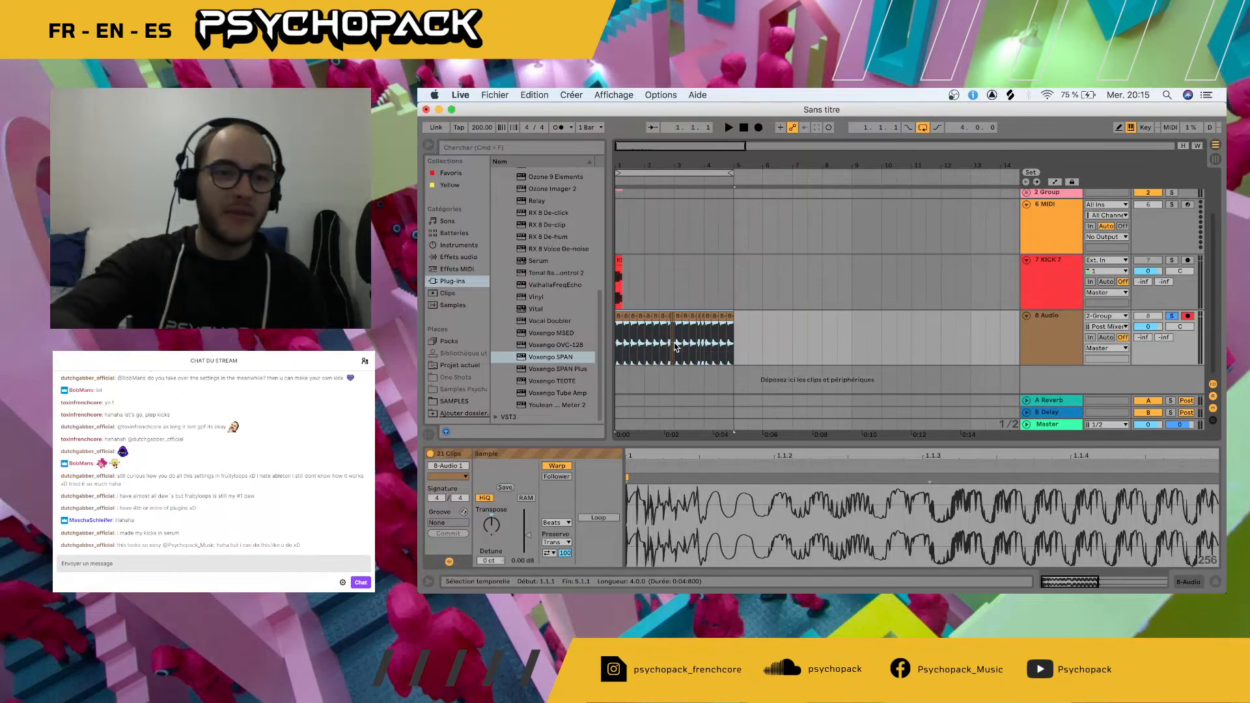
key(space)
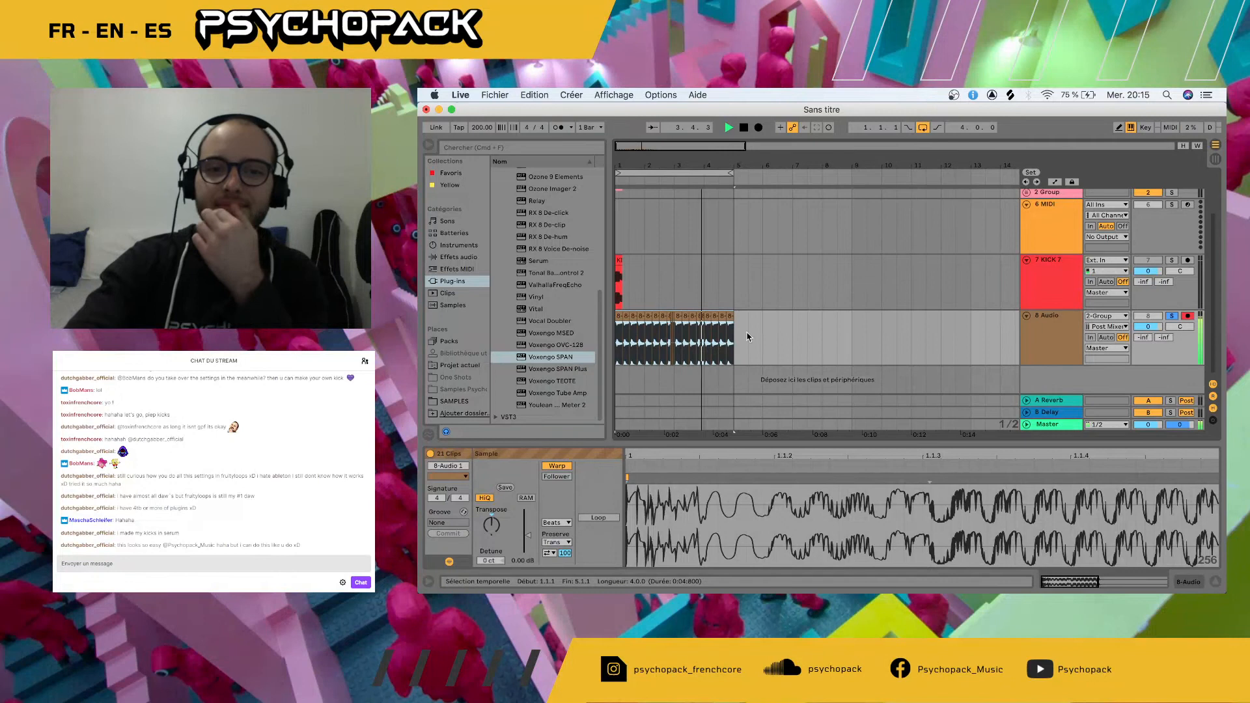
key(space)
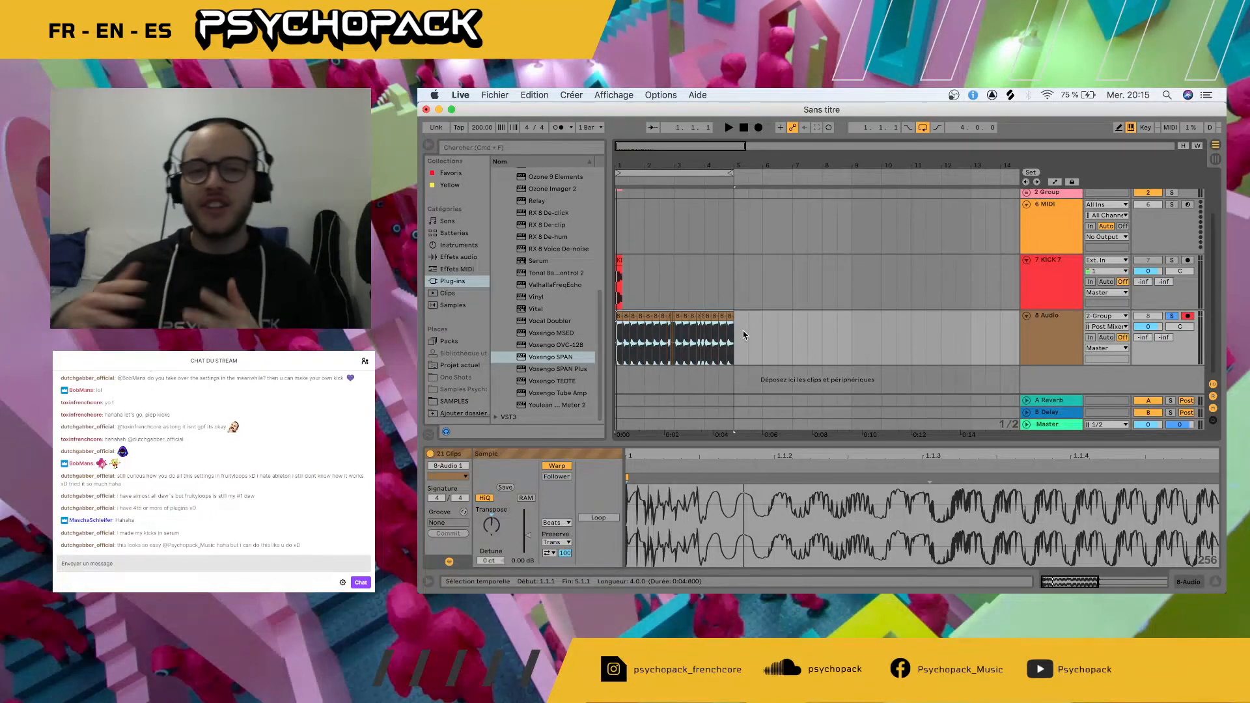
- Shorten the first 8 Audio clip to end at 1.1.4 and delete the three clips after it
scroll(626, 301, up, 6)
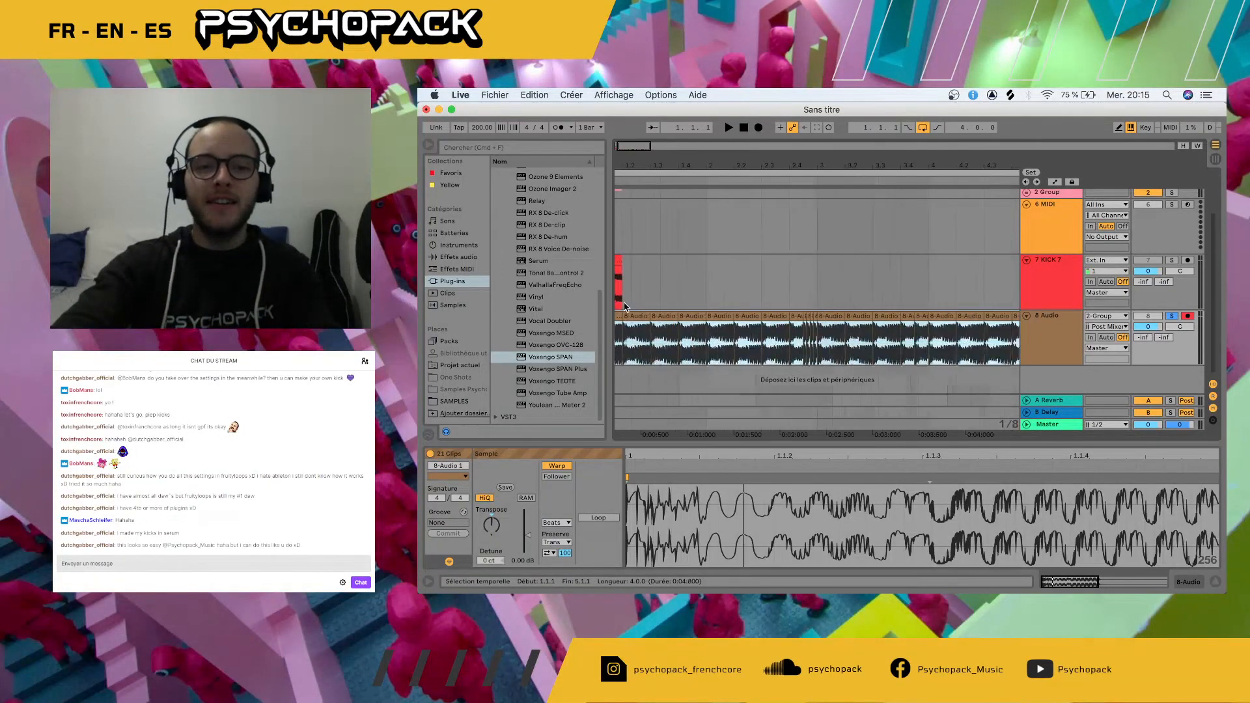
click(644, 325)
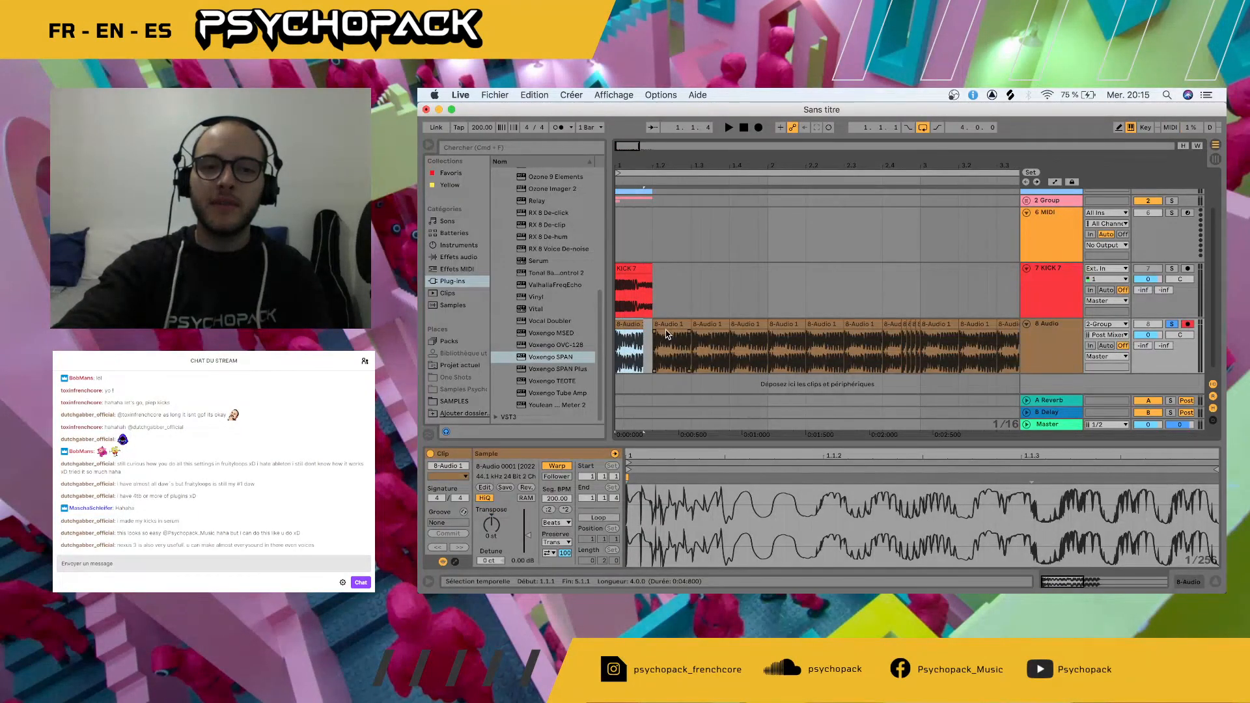
click(670, 329)
shift+click(741, 324)
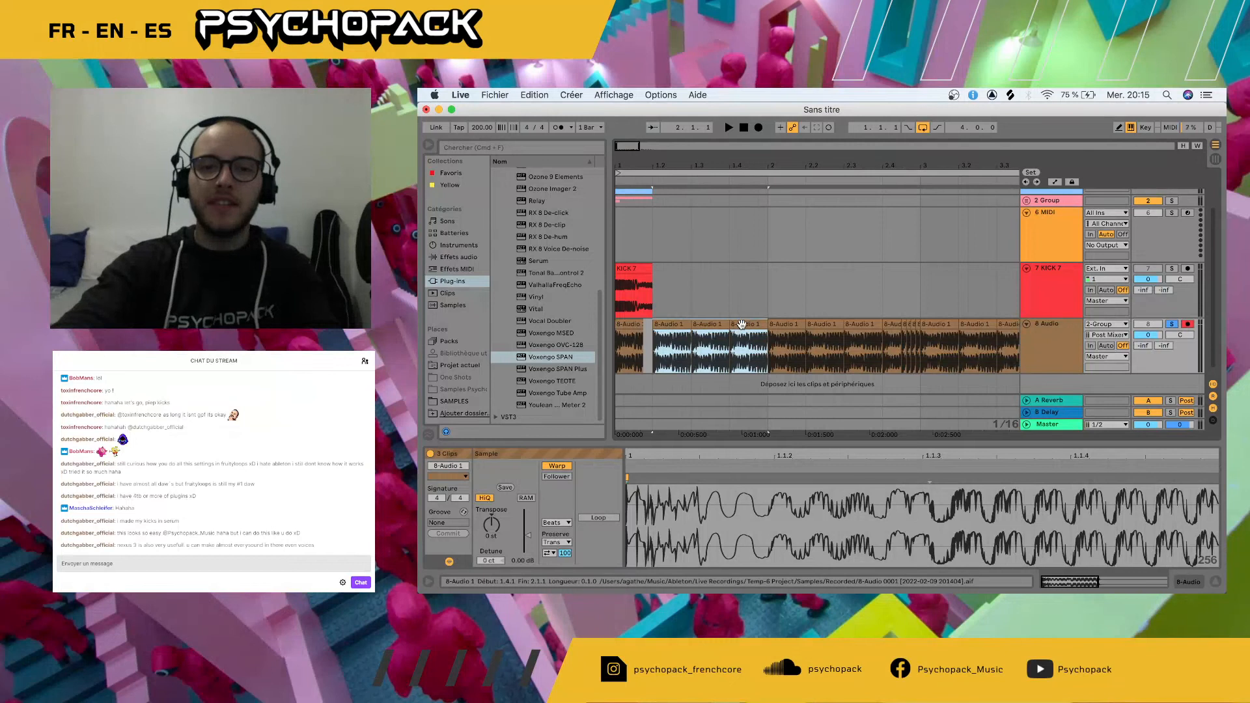
key(Delete)
- Duplicate the 1.1.1 to 1.2.1 range of the 8 Audio track, including its trailing gap, three times to fill bar 1
drag(653, 334, 588, 328)
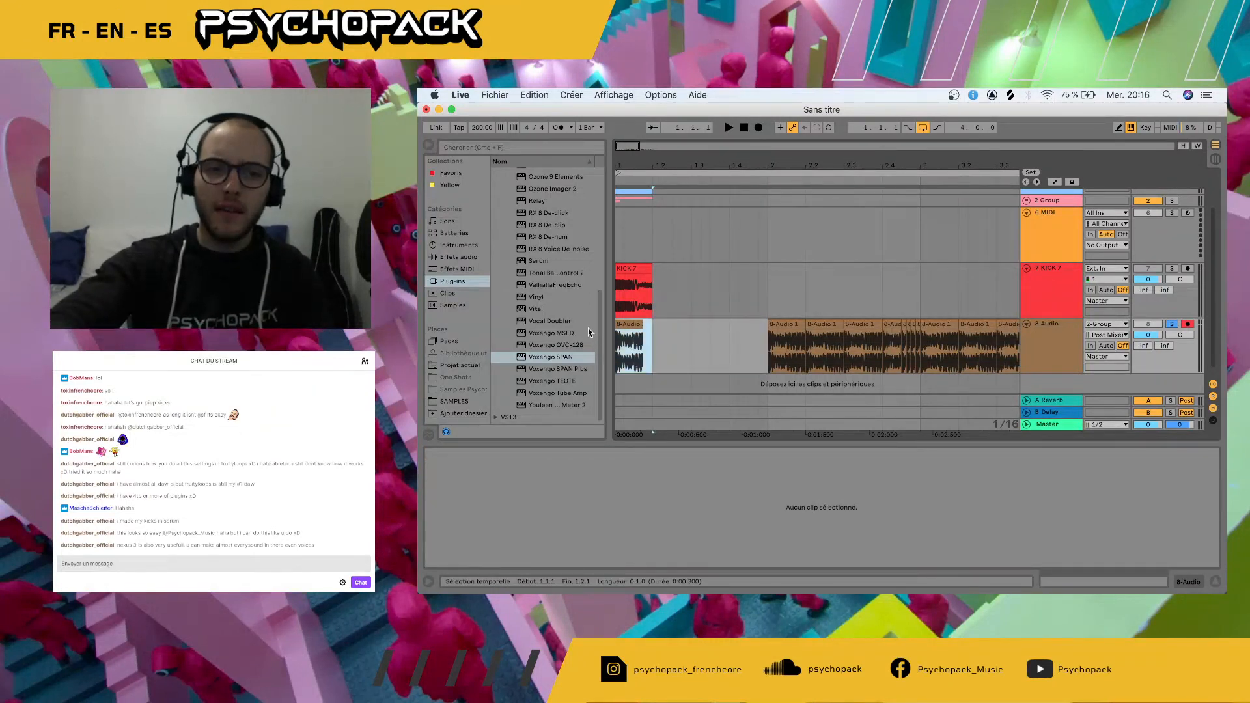
scroll(588, 328, up, 1)
scroll(647, 351, down, 1)
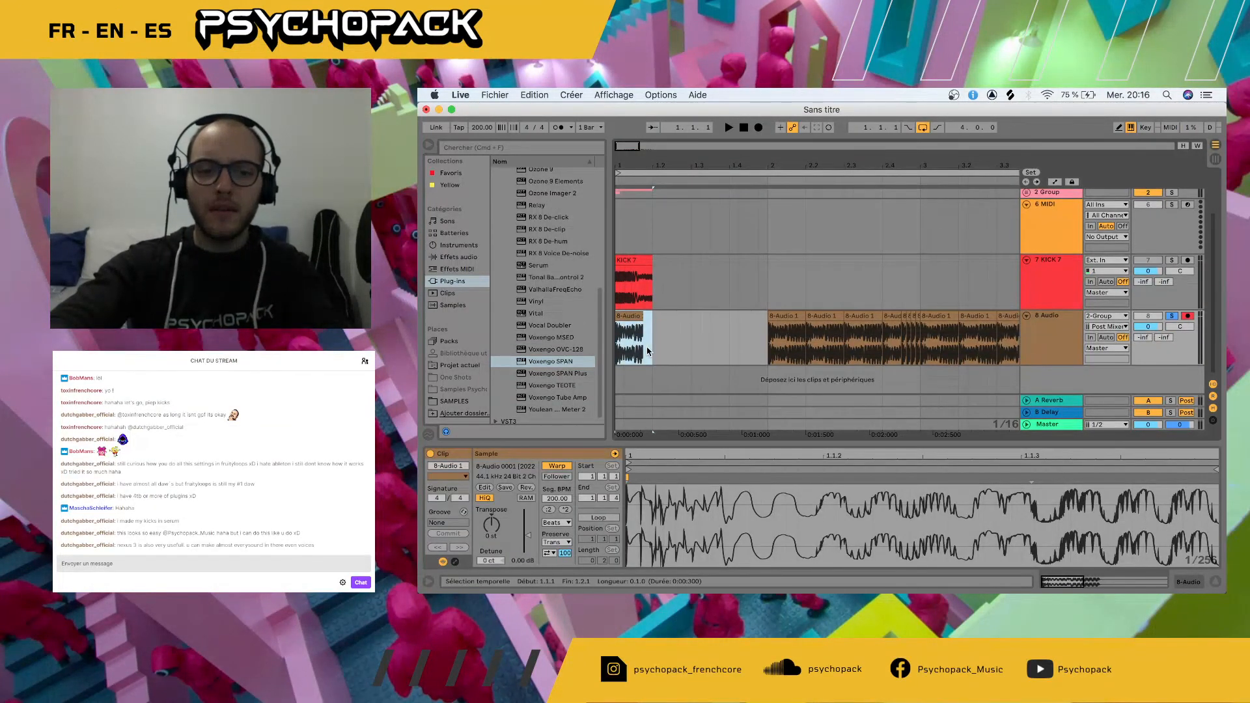
key(super+d)
key(super+d)
key(super+d)
- Play the edited four-bar kick pattern from 1.1.2 to audition the gaps between the first kicks
click(629, 379)
key(space)
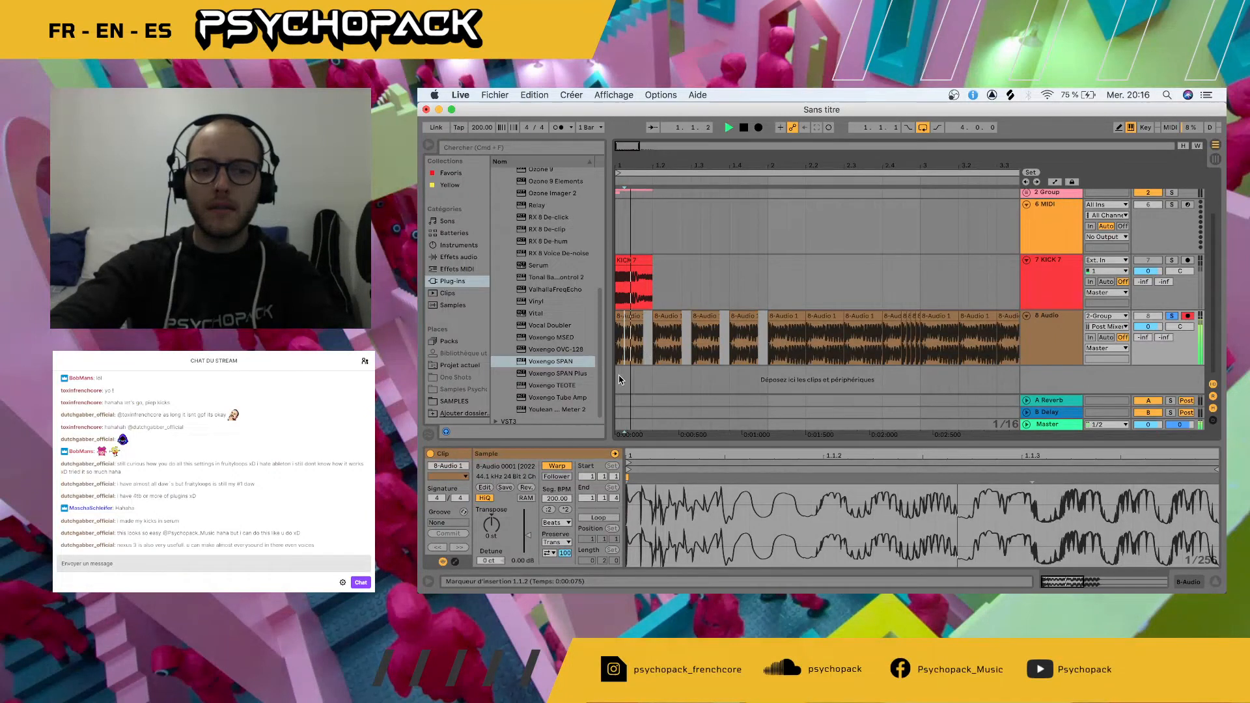
key(minus)
key(minus)
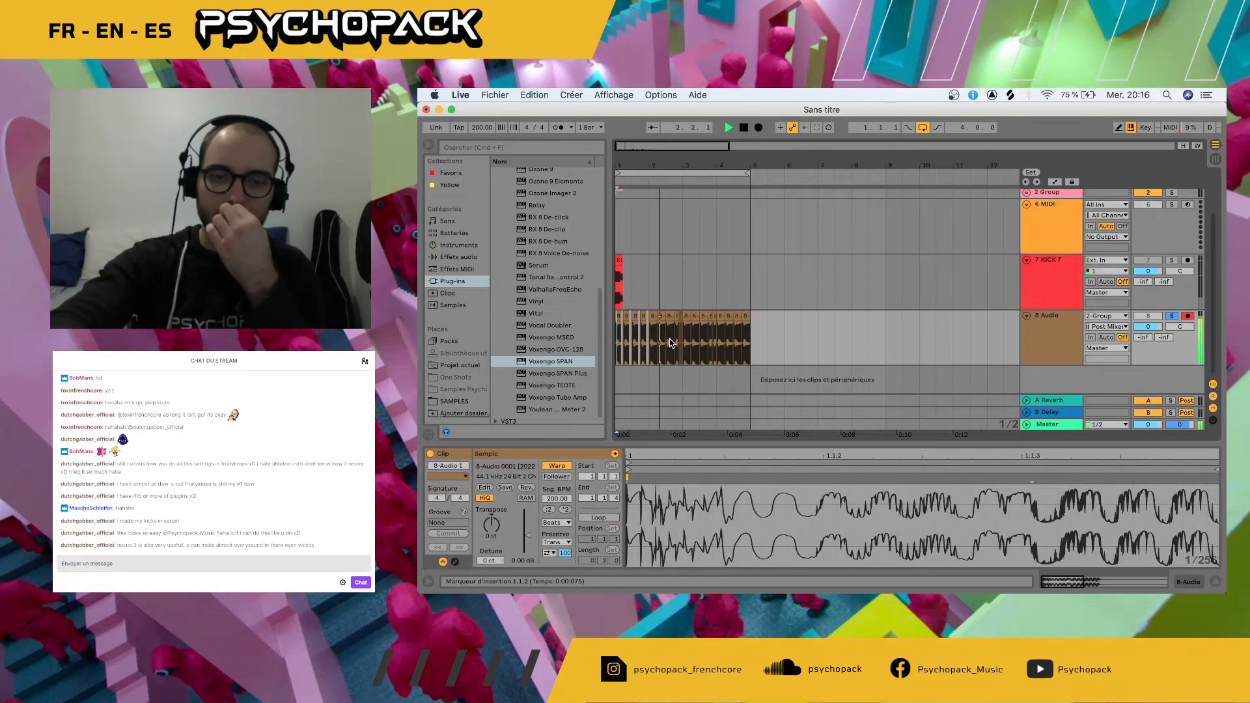
scroll(670, 343, up, 3)
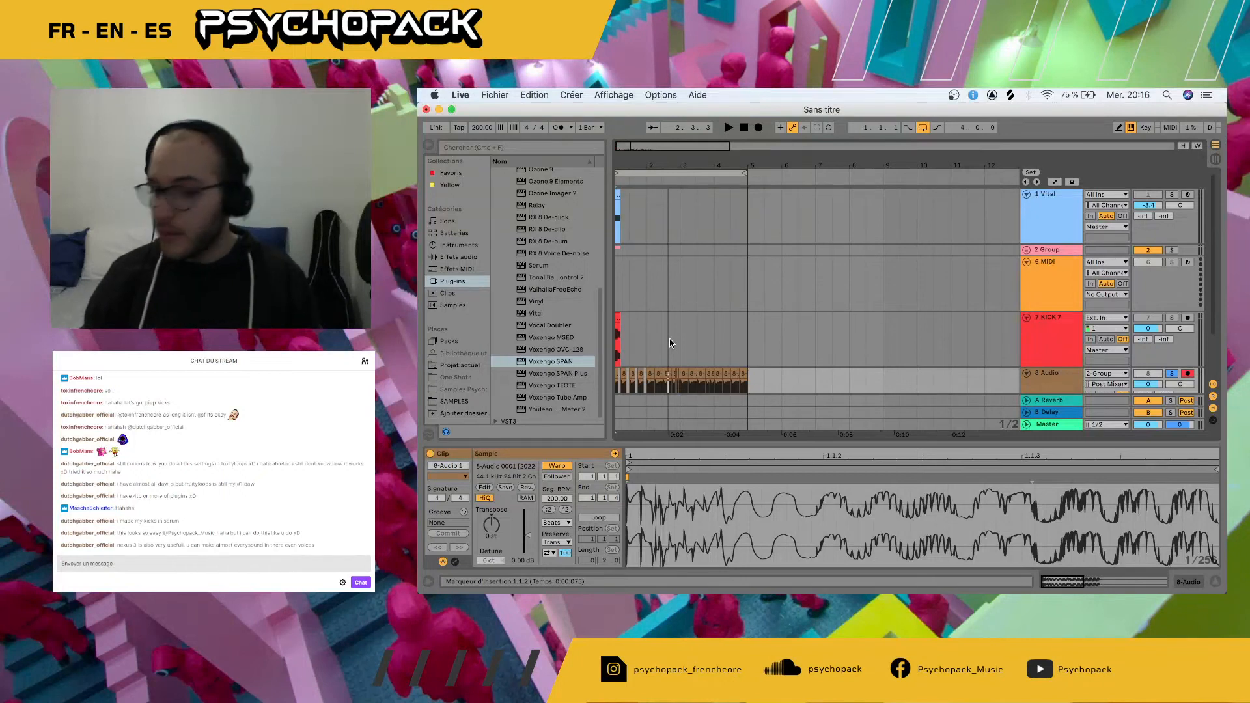
scroll(672, 343, down, 3)
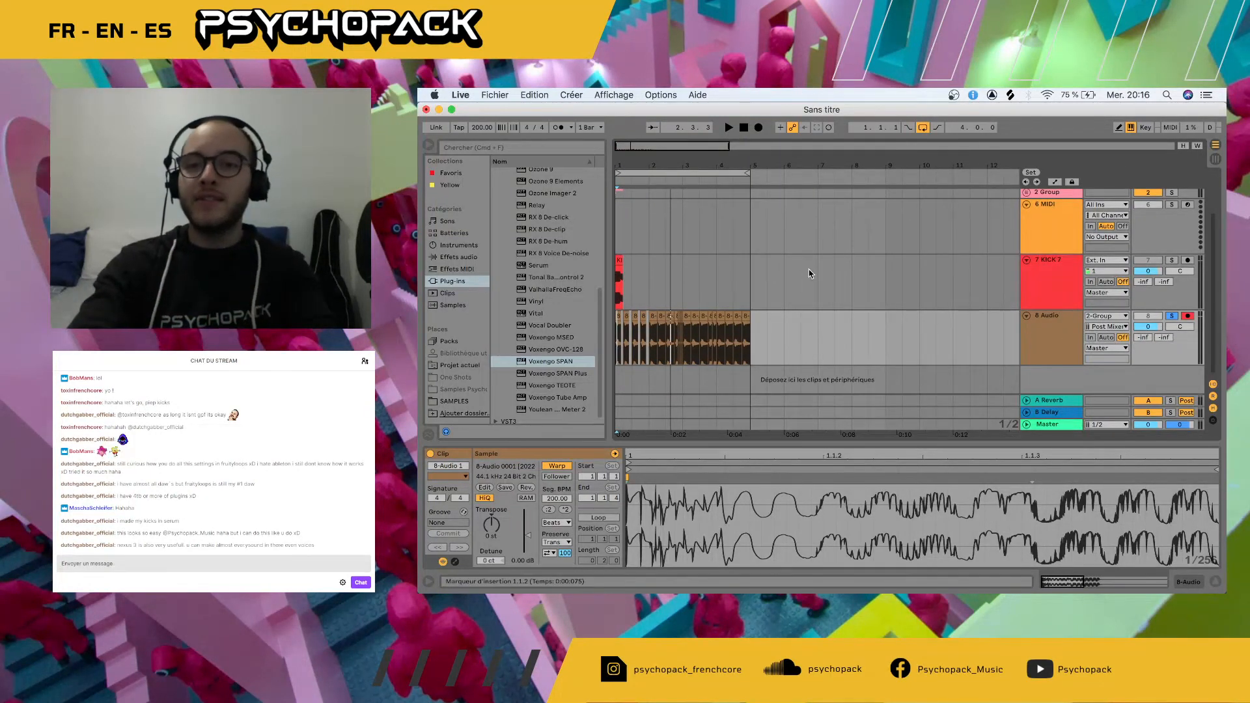
- Show the devices of the 1 Vital track and delete its Saturator
scroll(788, 272, up, 3)
click(1022, 225)
click(1031, 251)
click(1045, 217)
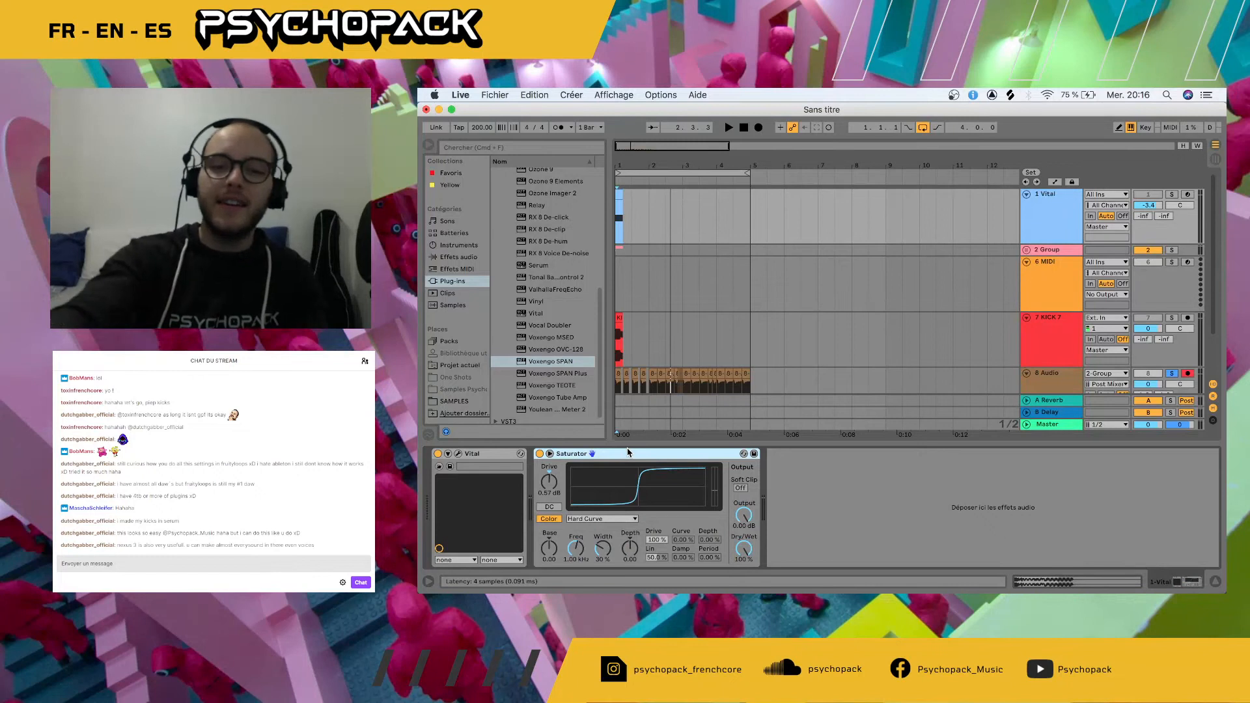
key(Delete)
- Load iZotope Trash 2 onto the 1 Vital track after Vital and open the Distort types of Stage 1
scroll(524, 284, up, 6)
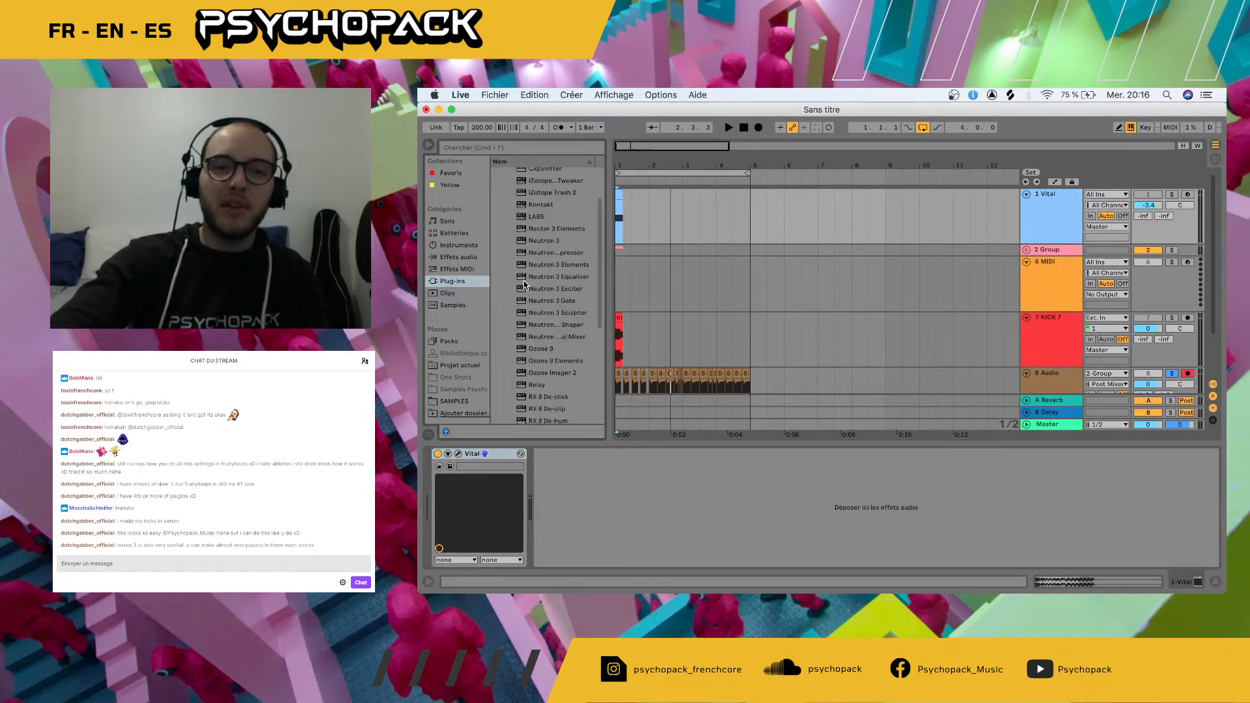
click(541, 231)
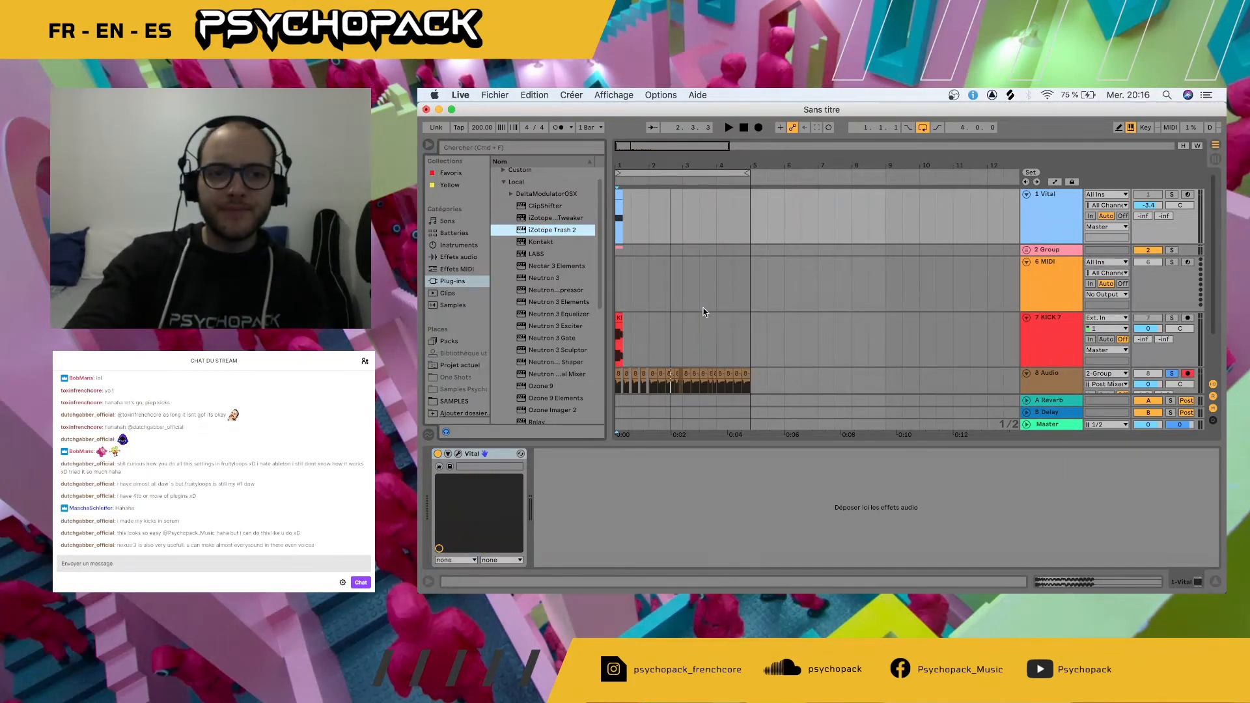
click(511, 317)
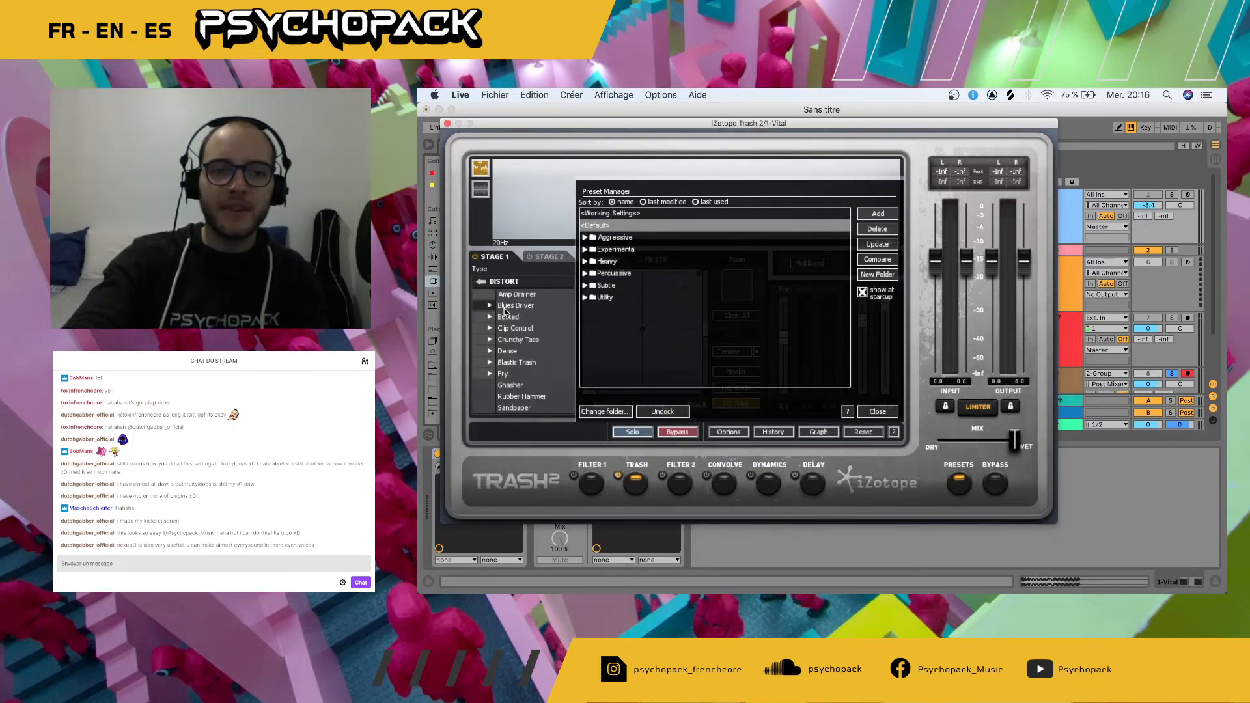
- Choose the Amp Drainer distortion type for Stage 1 in Trash 2 and solo the 1 Vital track
click(507, 297)
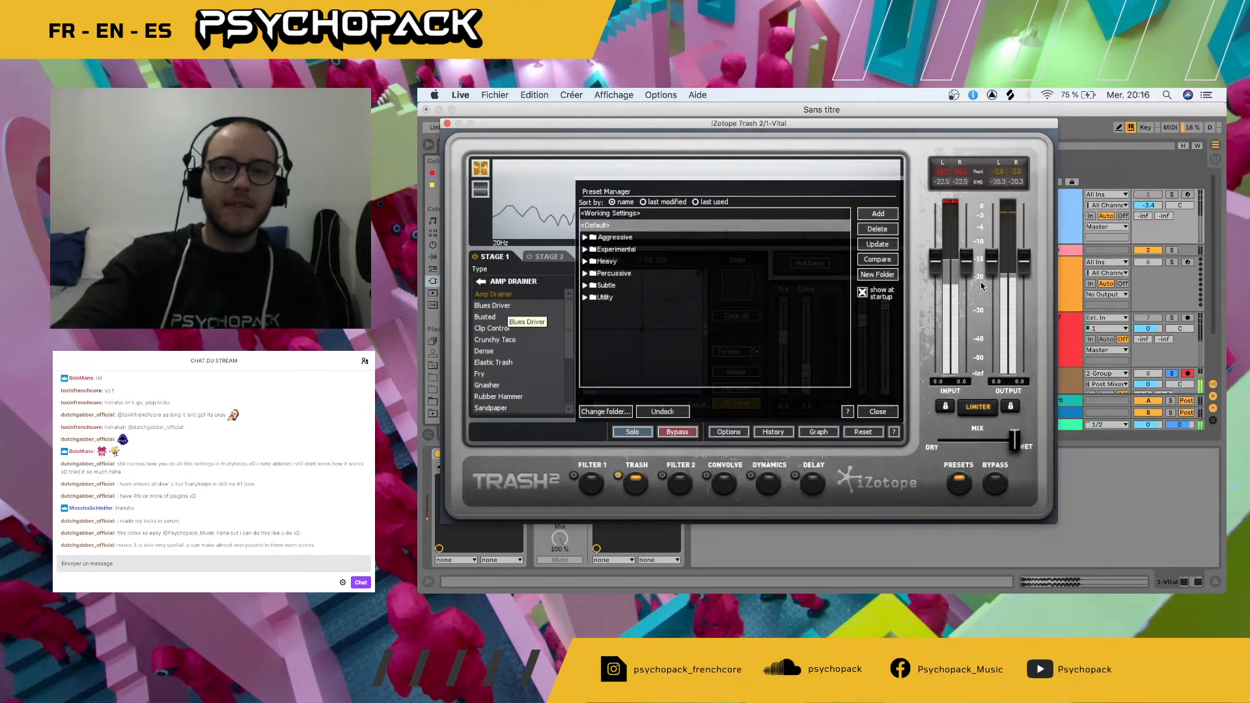
click(1172, 195)
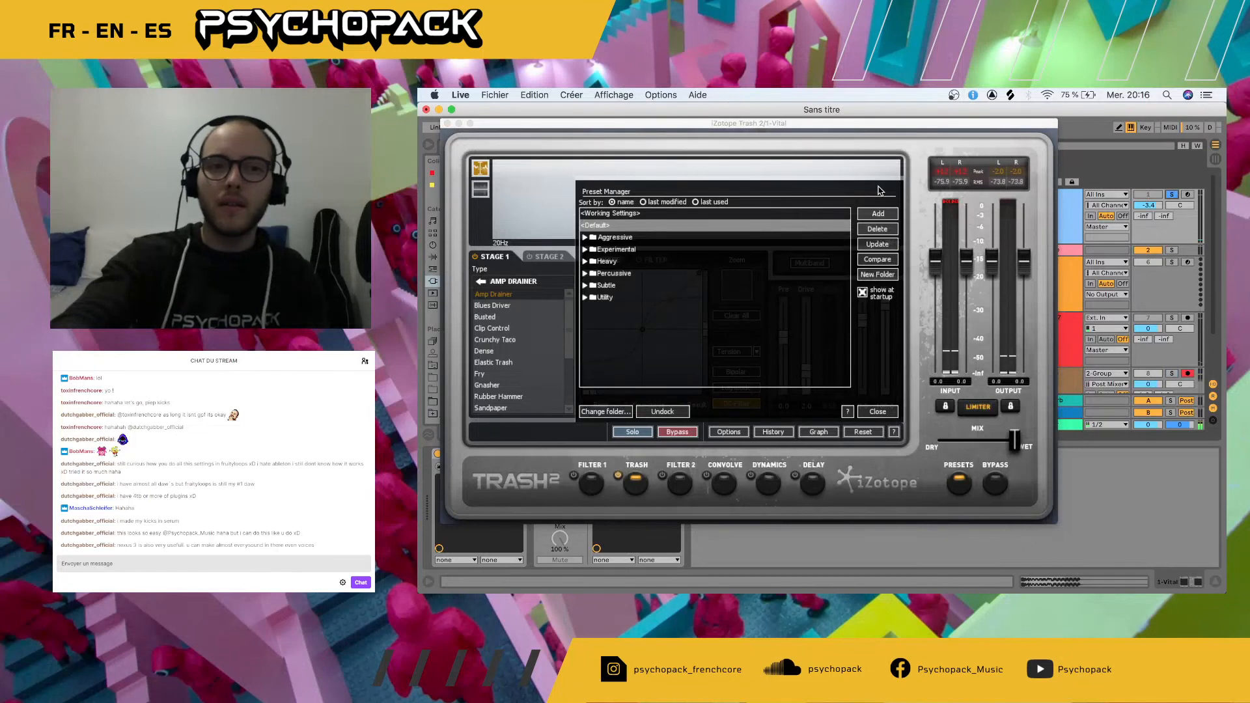
click(447, 123)
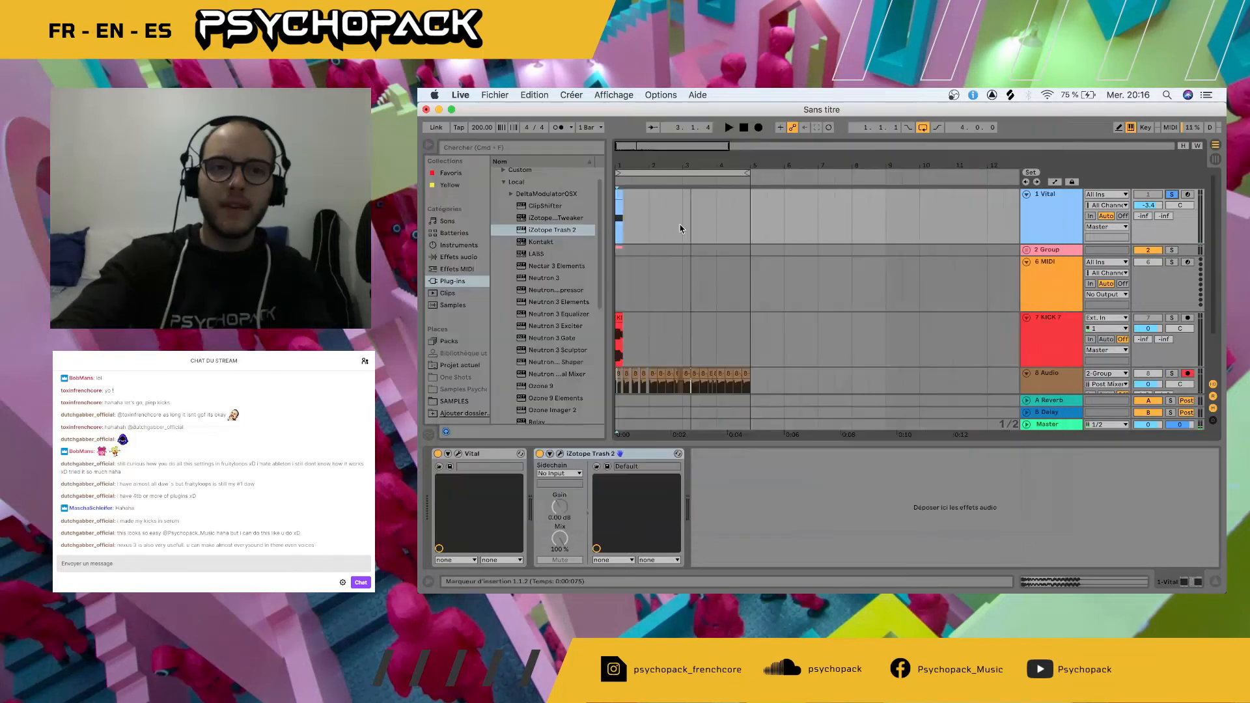
- Loop the range of the Vital clip from 1.1.1 to 1.2.1 and play the soloed kick
click(618, 194)
key(super+l)
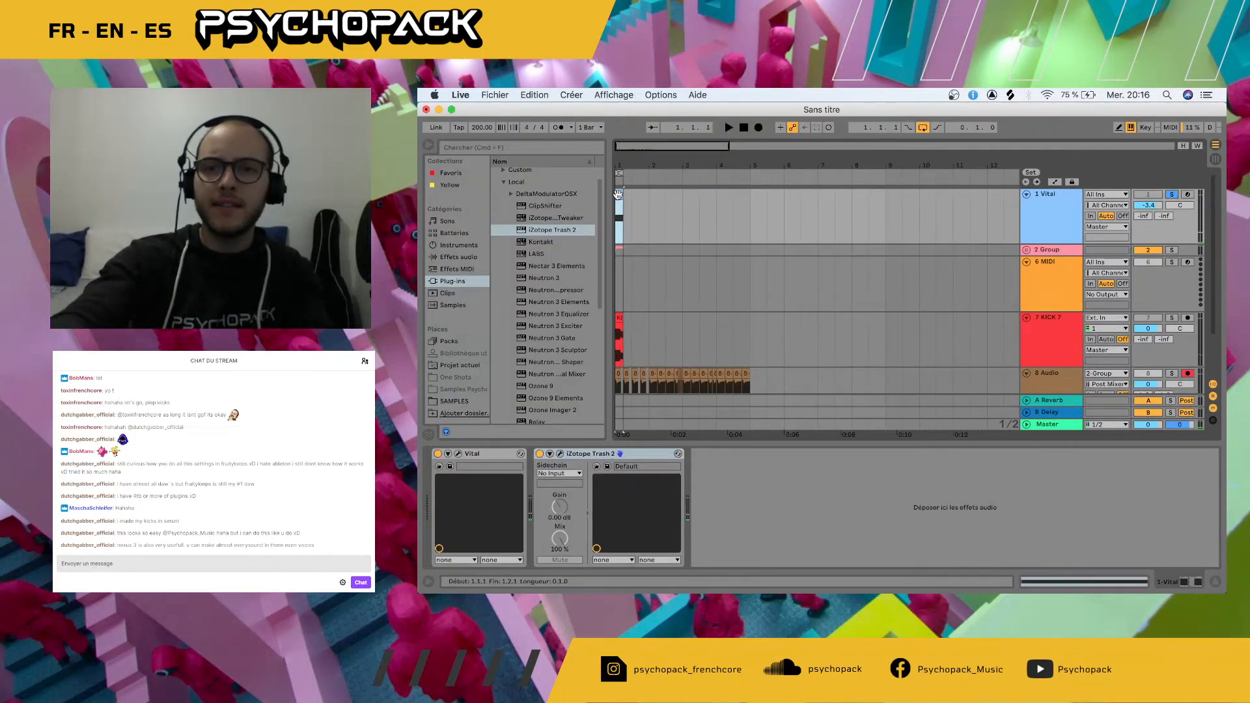
key(space)
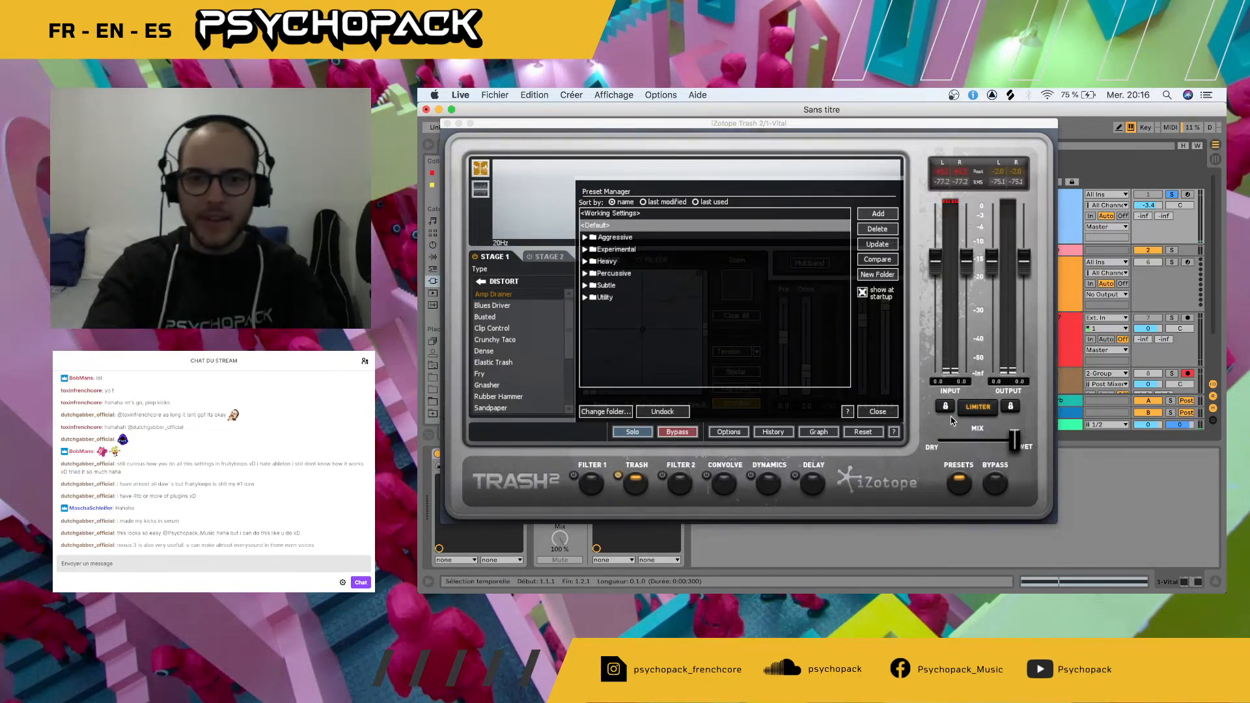
- Raise the centre point of the Stage 1 Shape curve in Trash 2 and switch the distortion type to Clip Control
click(860, 414)
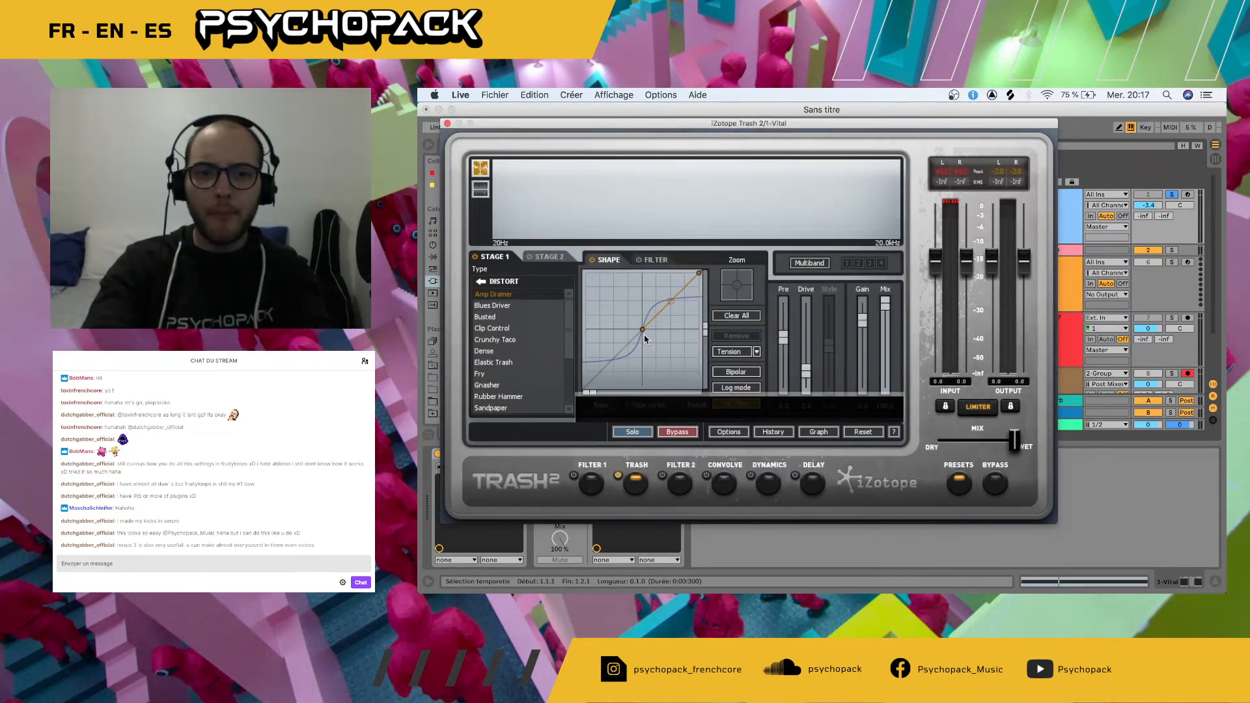
drag(640, 324, 642, 296)
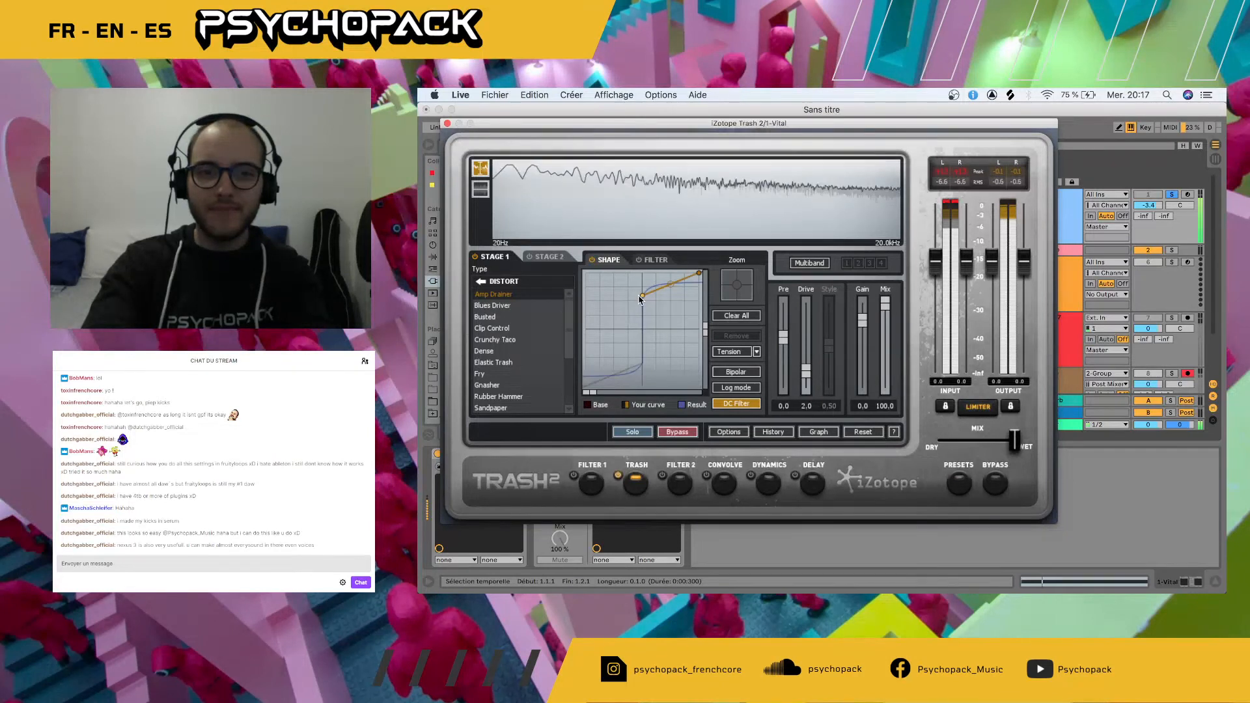
click(515, 328)
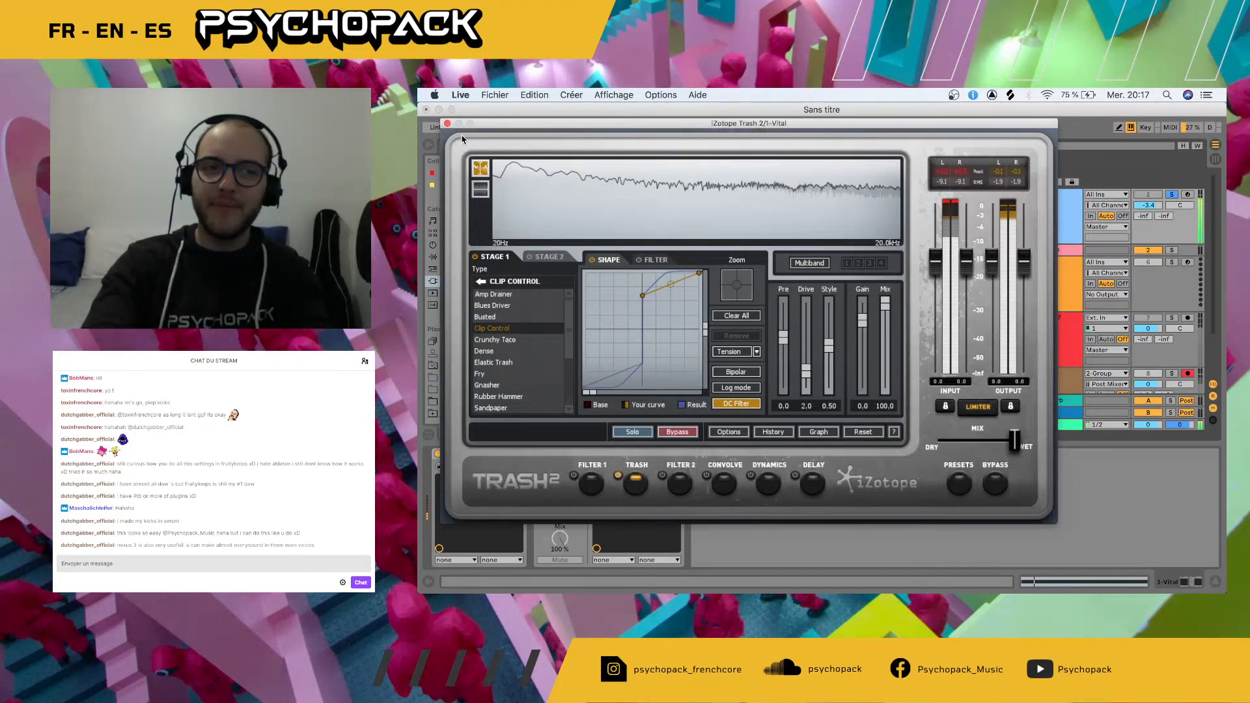
click(446, 123)
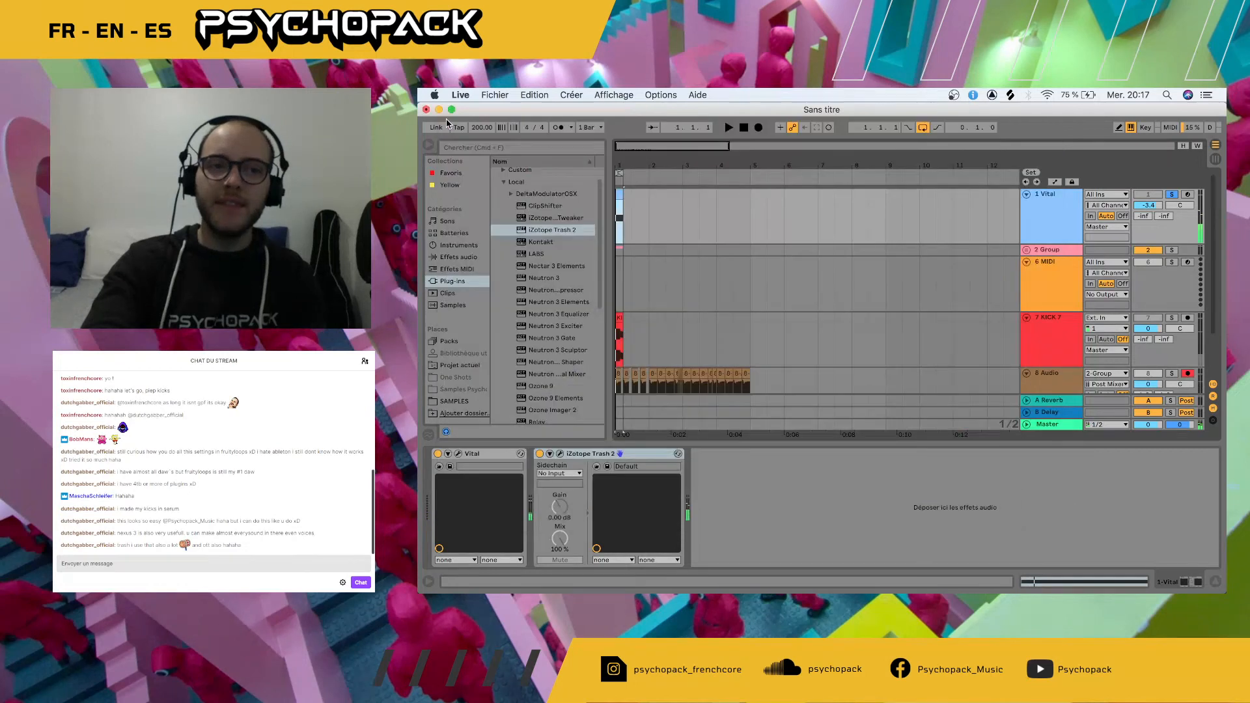
- Adjust the mix, resonance and cutoff of Filter 1 in Vital while the looped kick plays
click(458, 455)
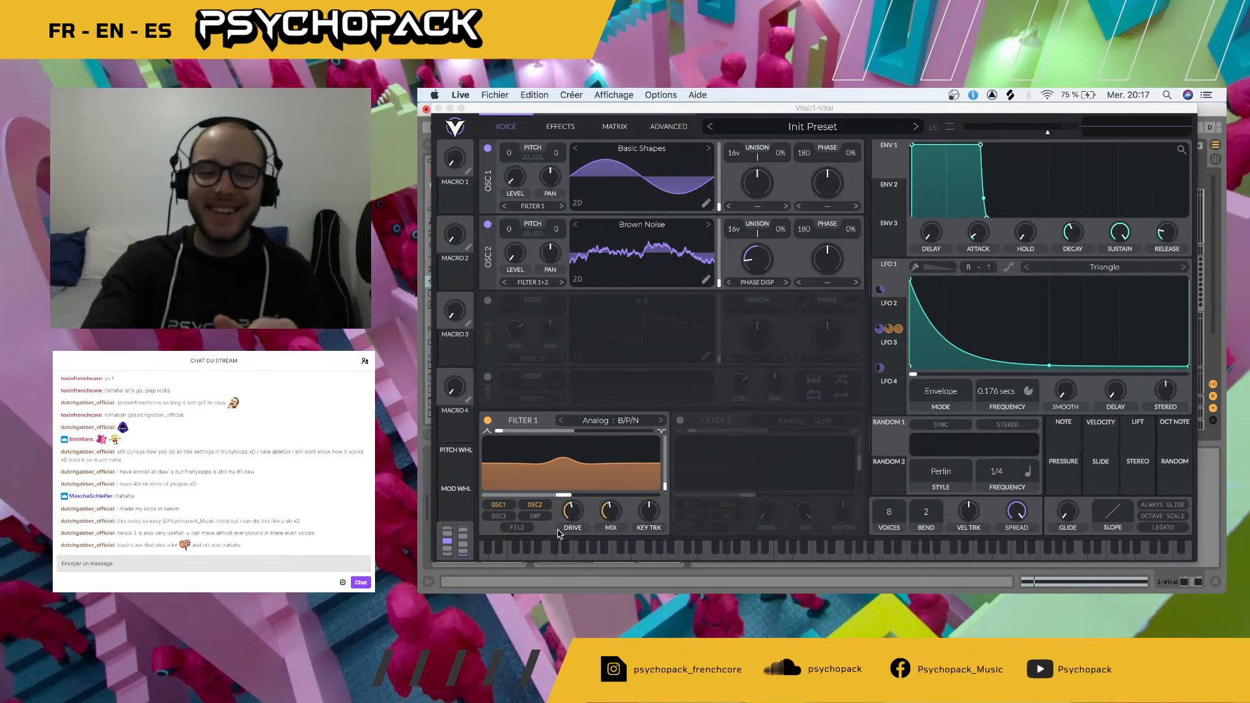
key(space)
mouse_move(600, 511)
mouse_down()
mouse_move(595, 534)
mouse_move(591, 493)
mouse_up()
drag(665, 483, 664, 474)
drag(566, 495, 582, 495)
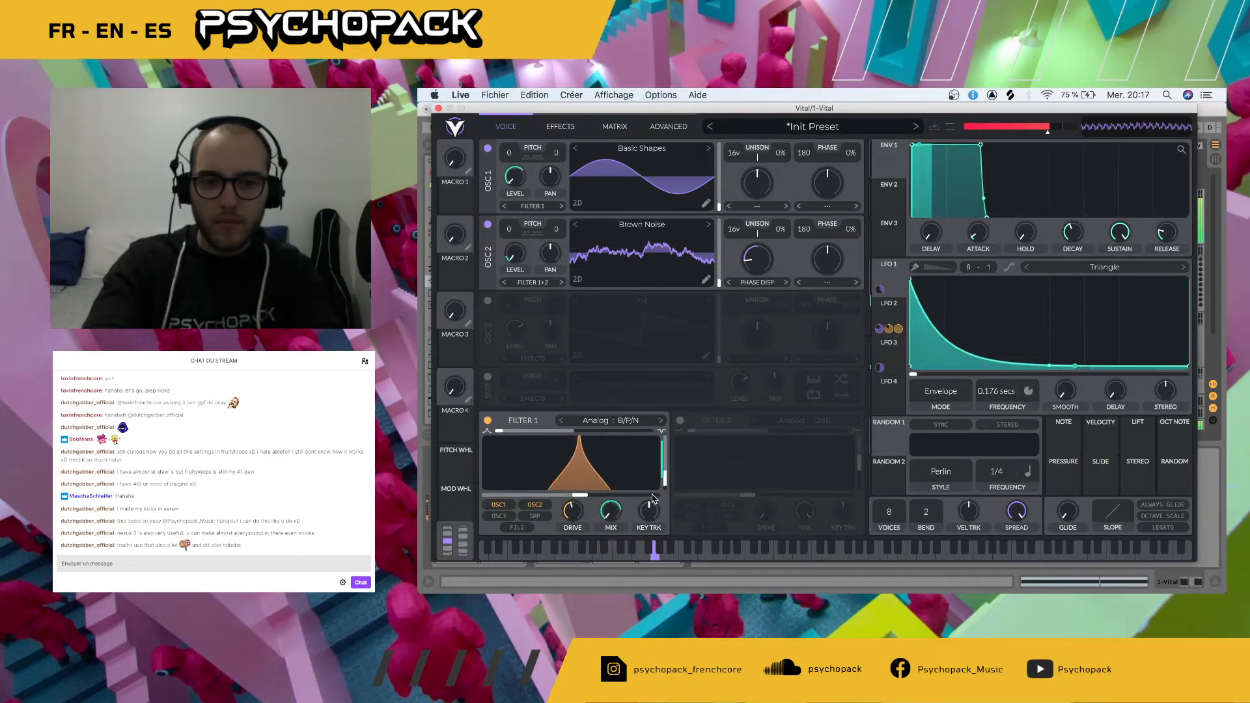
drag(665, 478, 664, 484)
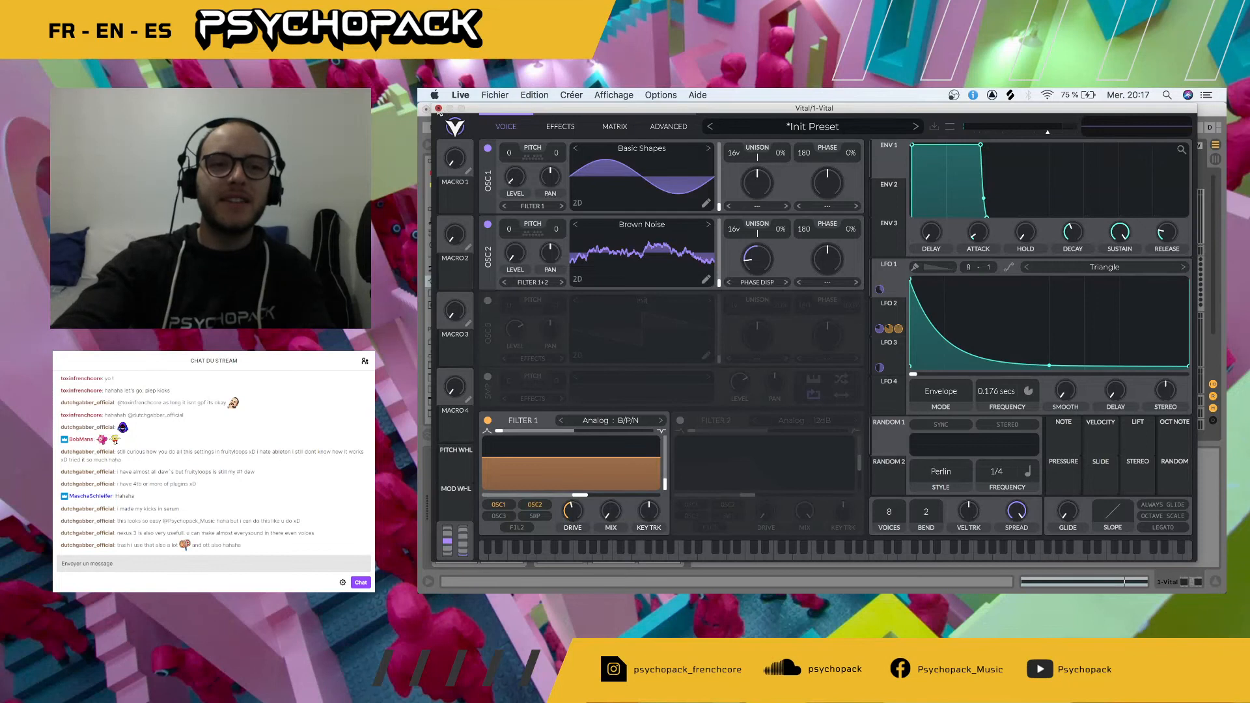
click(439, 108)
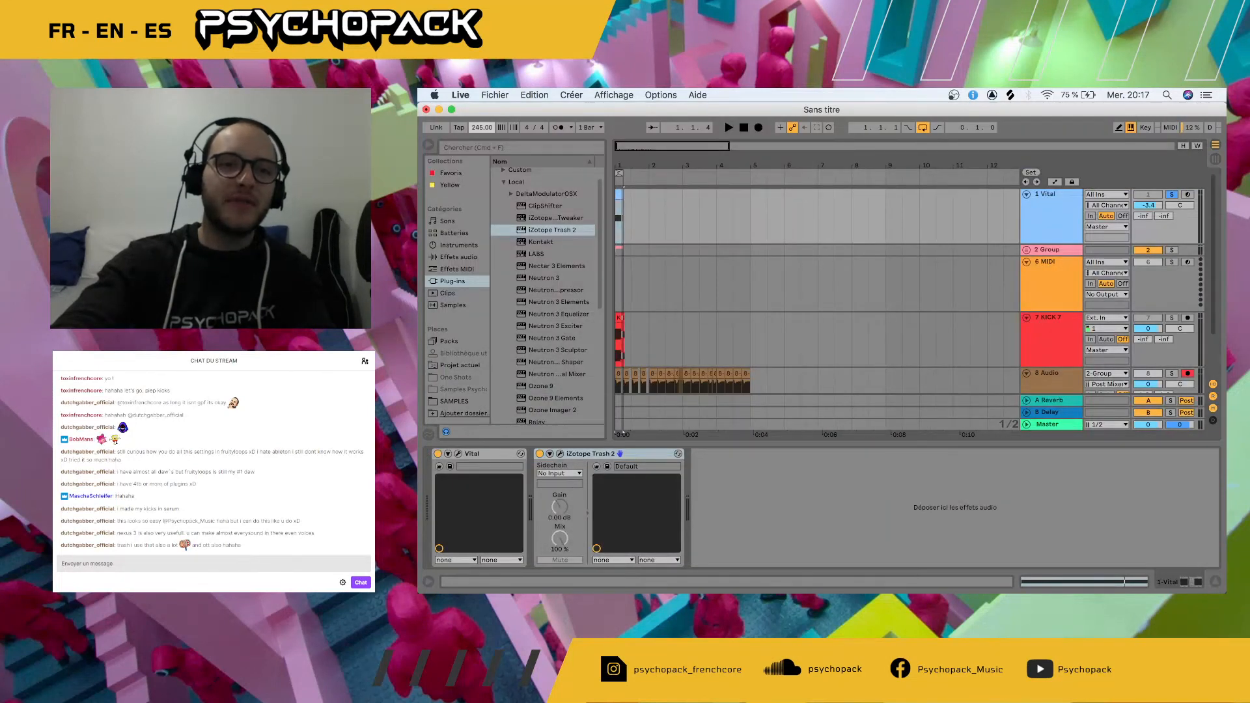
- Audition the looped kick at different speeds and set the project tempo to 215 BPM
key(space)
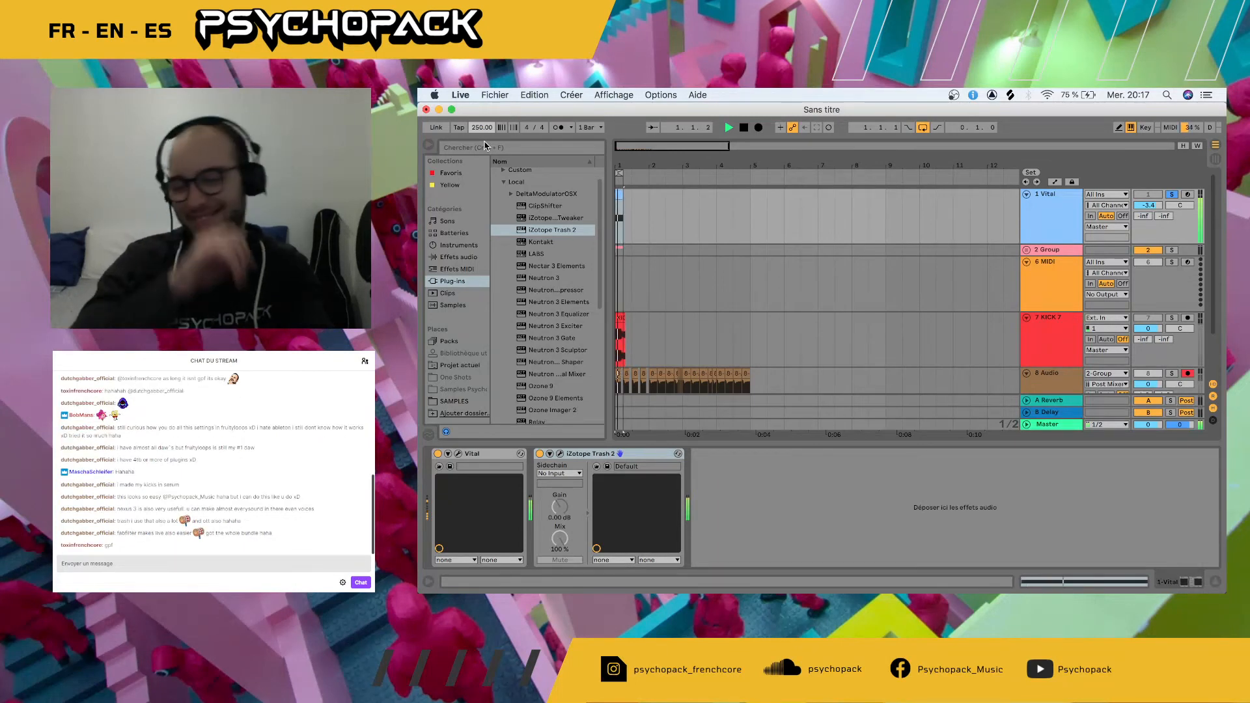
key(space)
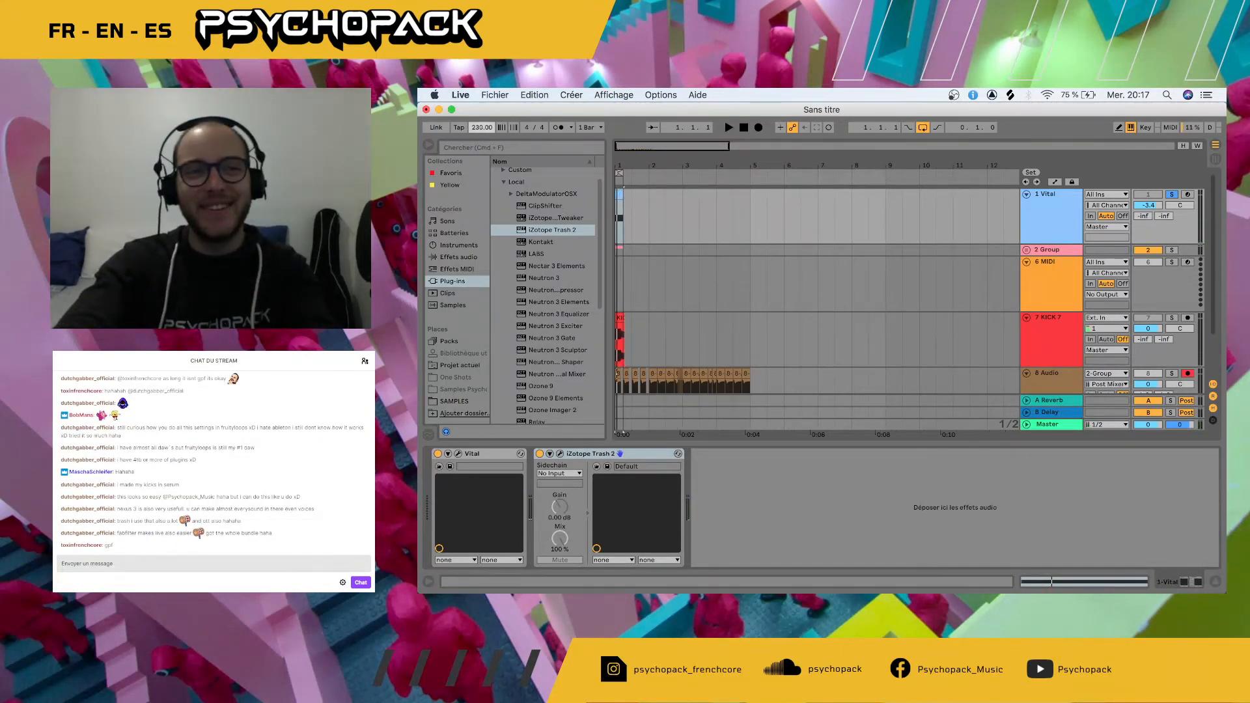
key(space)
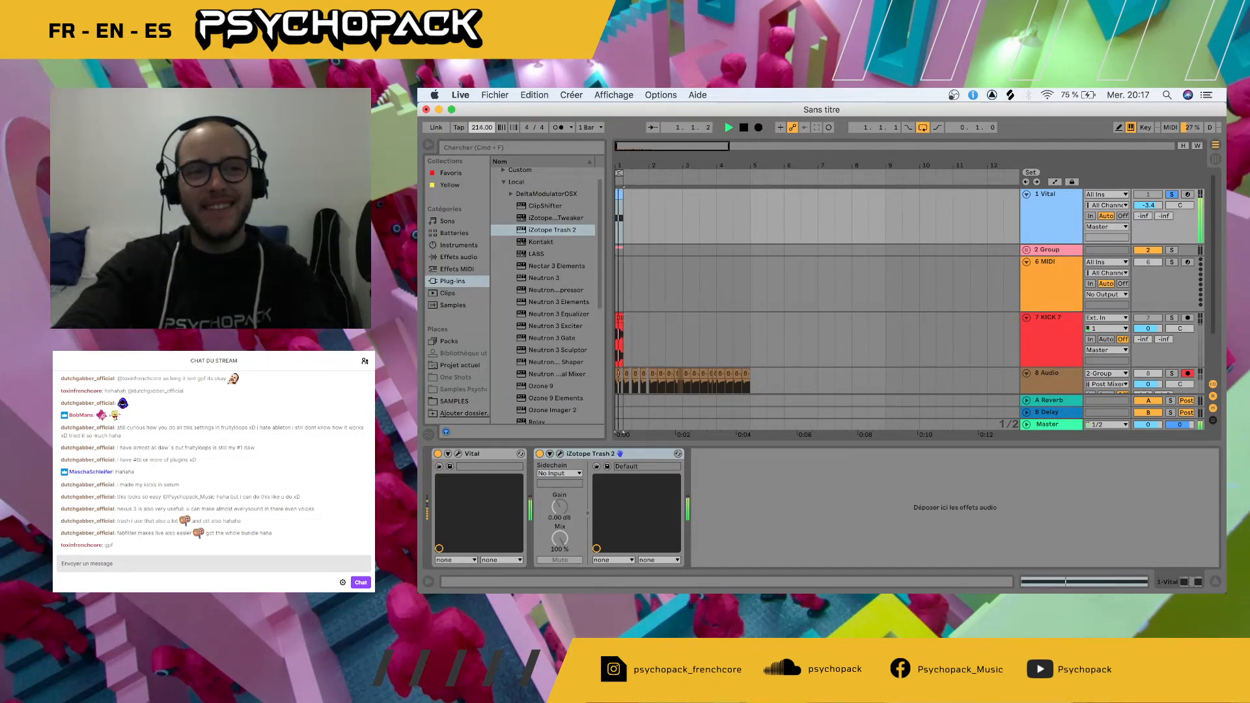
drag(478, 131, 478, 128)
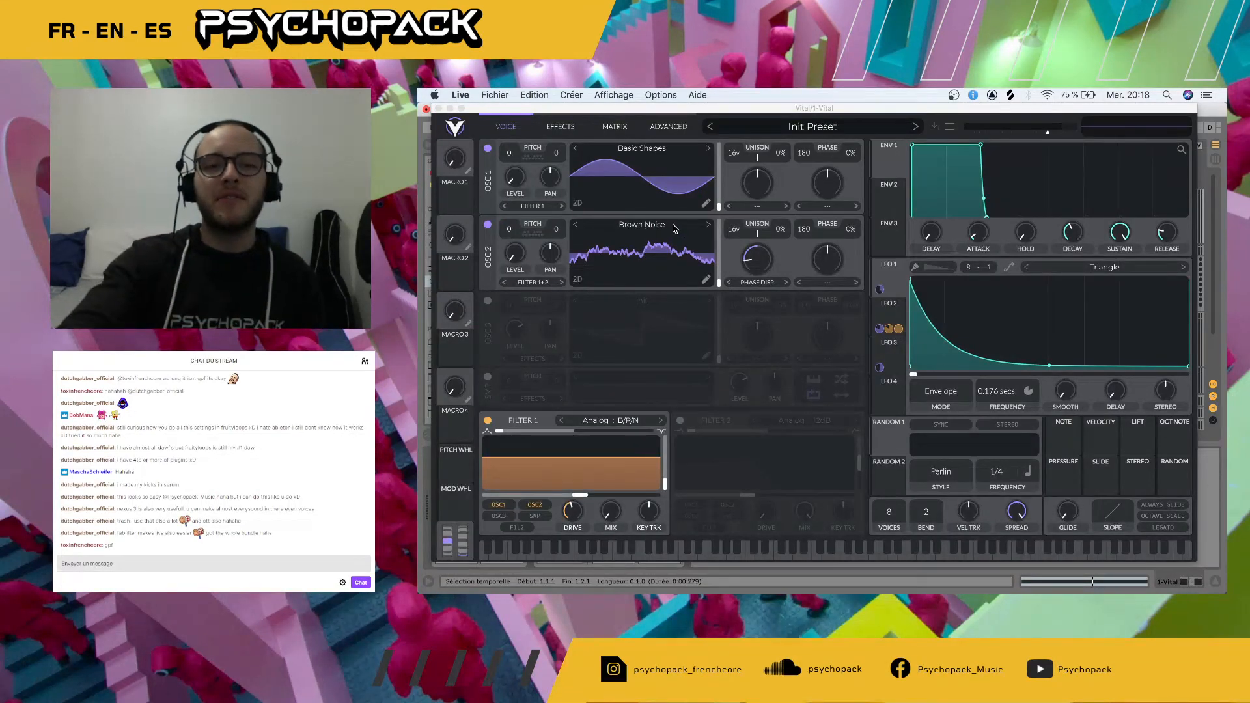
- Switch Vital's oscillator 2 wavetable to Basic Shapes and turn the drive of Filter 1 fully down
click(708, 227)
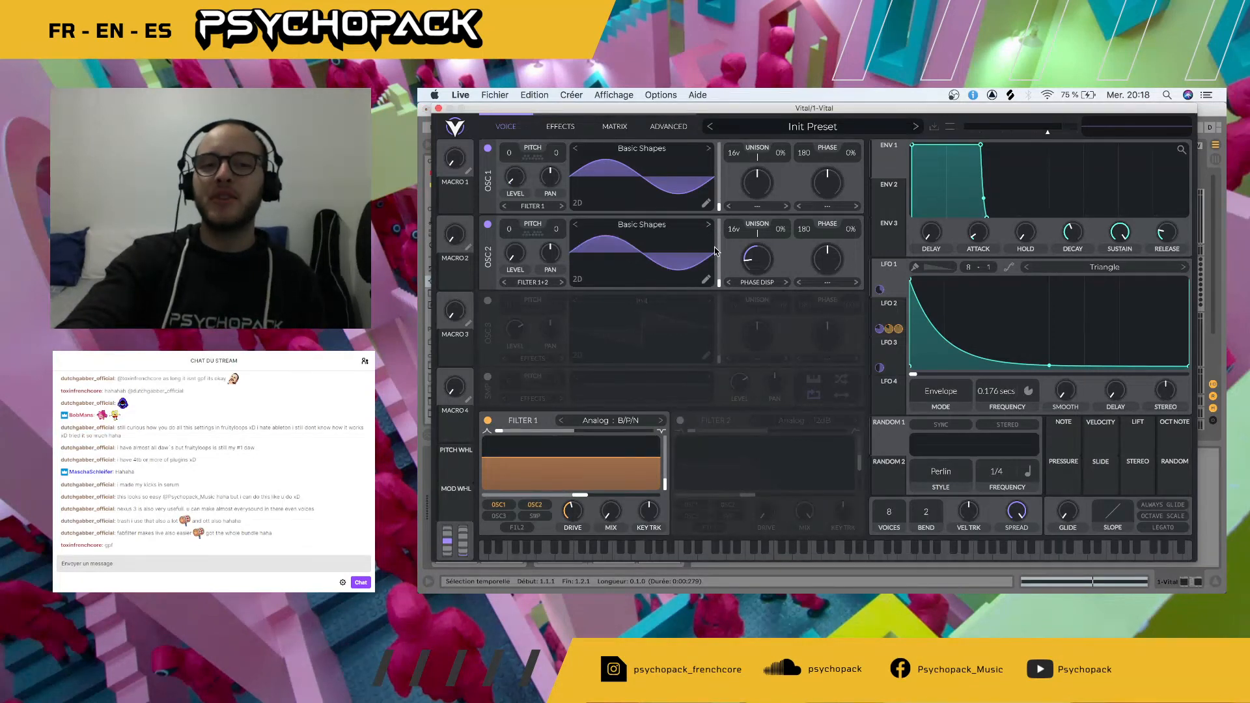
drag(721, 279, 689, 337)
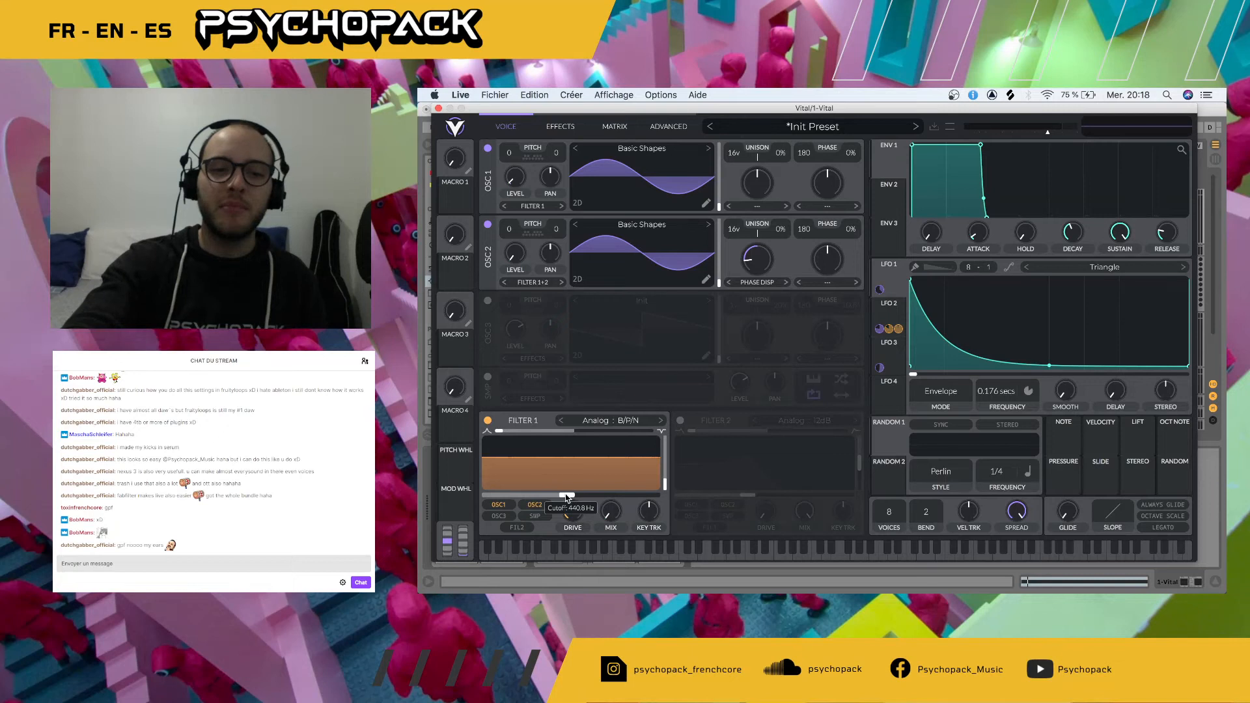
drag(573, 511, 564, 591)
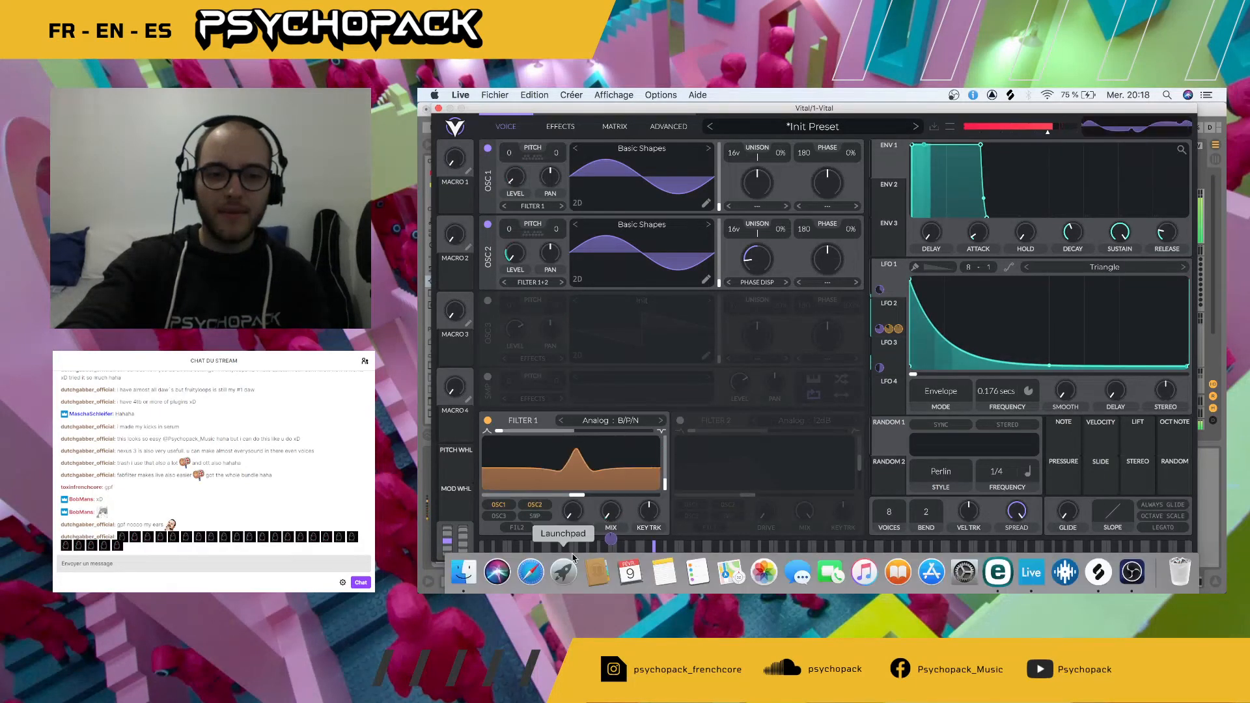
drag(574, 512, 542, 531)
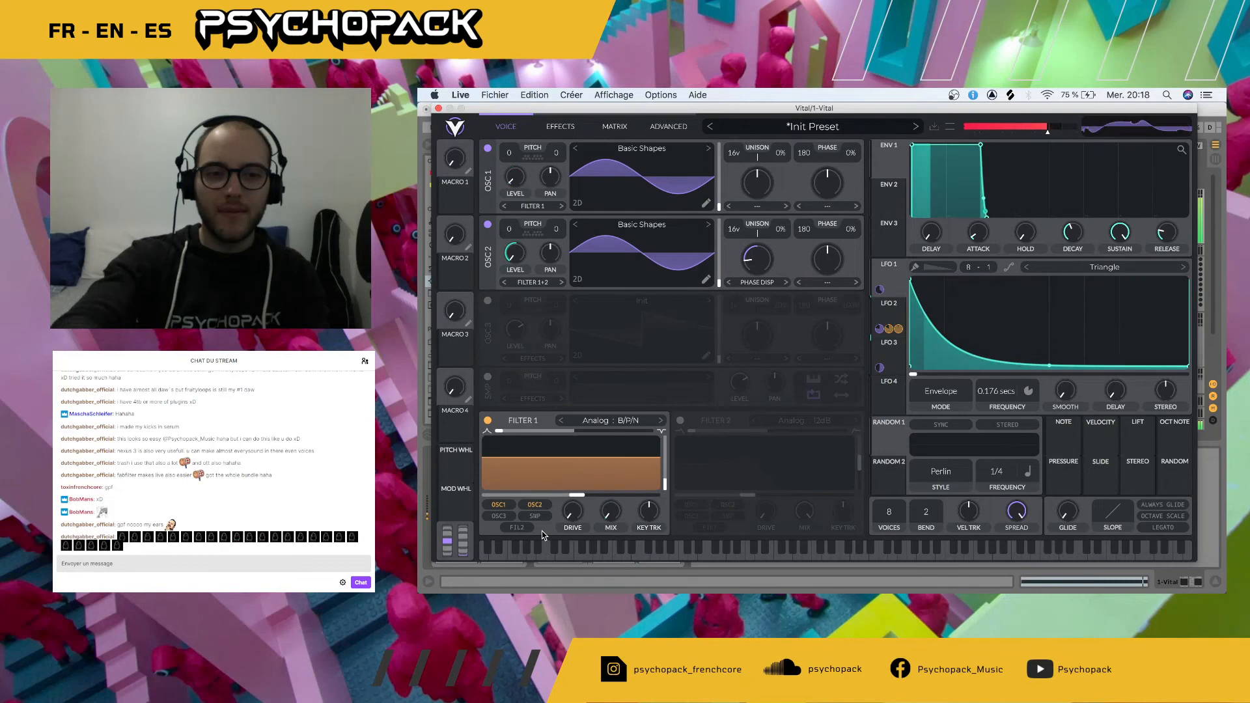
click(439, 109)
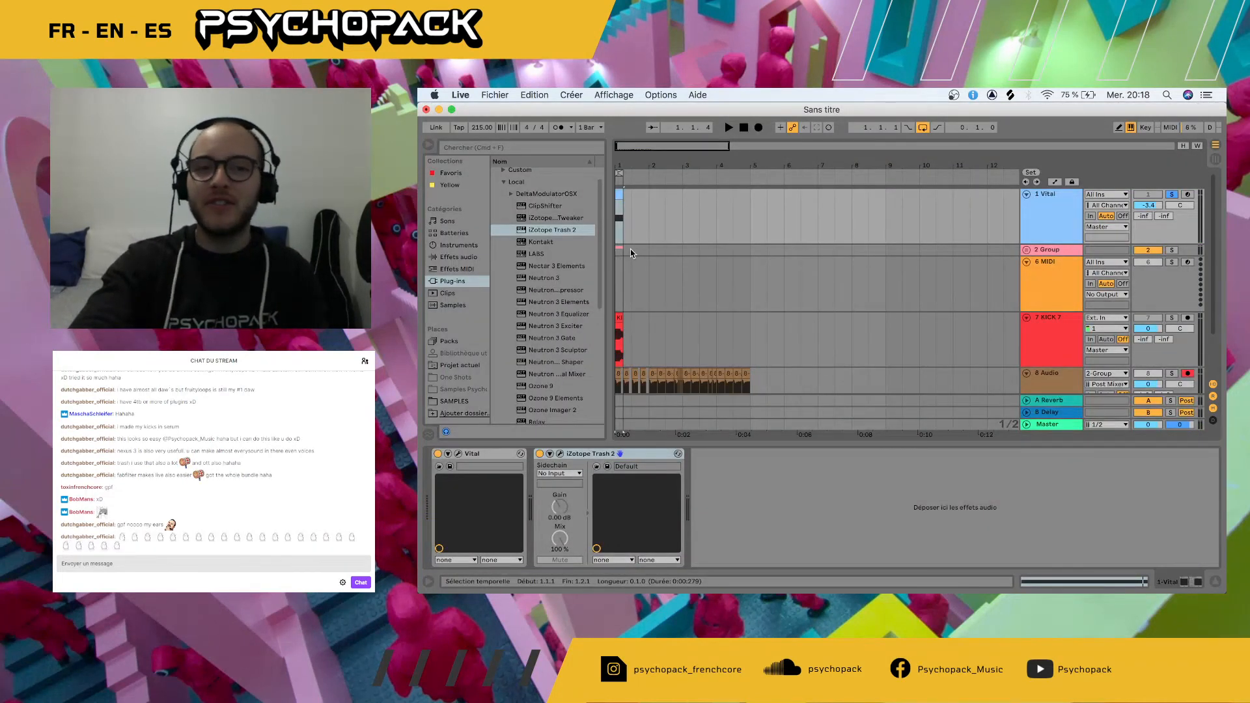
- Move the MIDI clip on the 1 Vital track from bar 1 to 2.1.1
scroll(620, 253, up, 6)
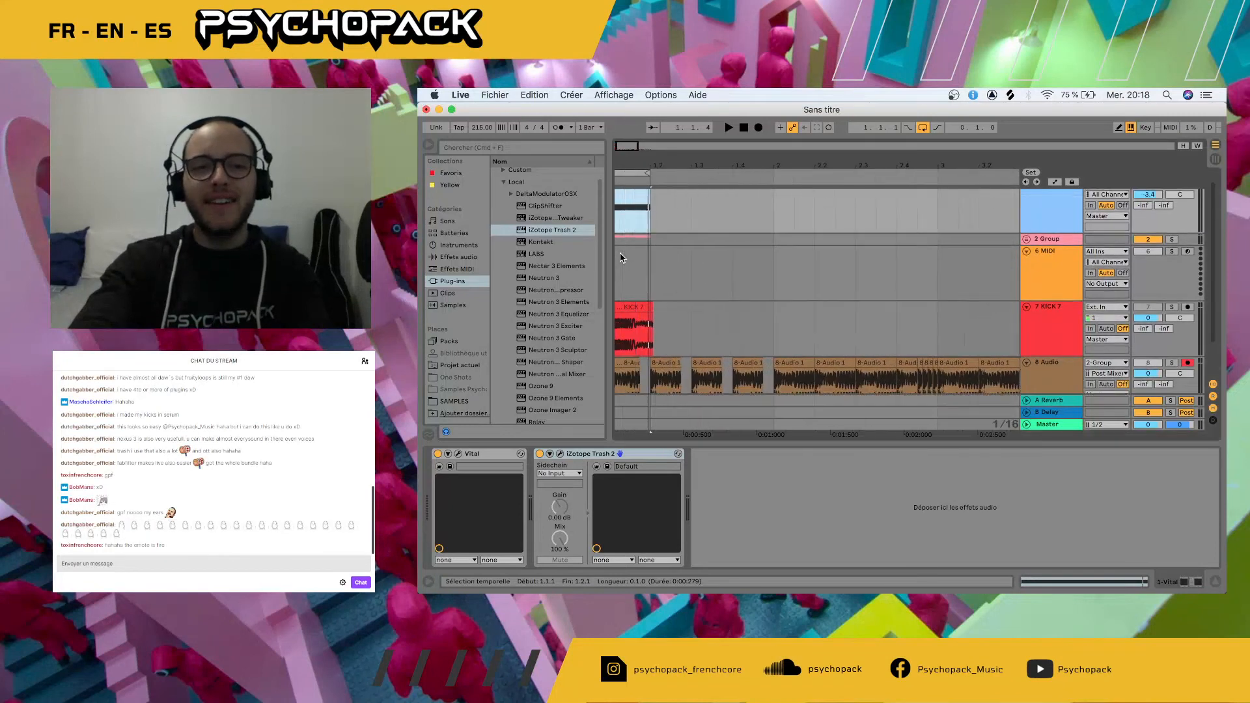
drag(639, 196, 784, 247)
click(784, 250)
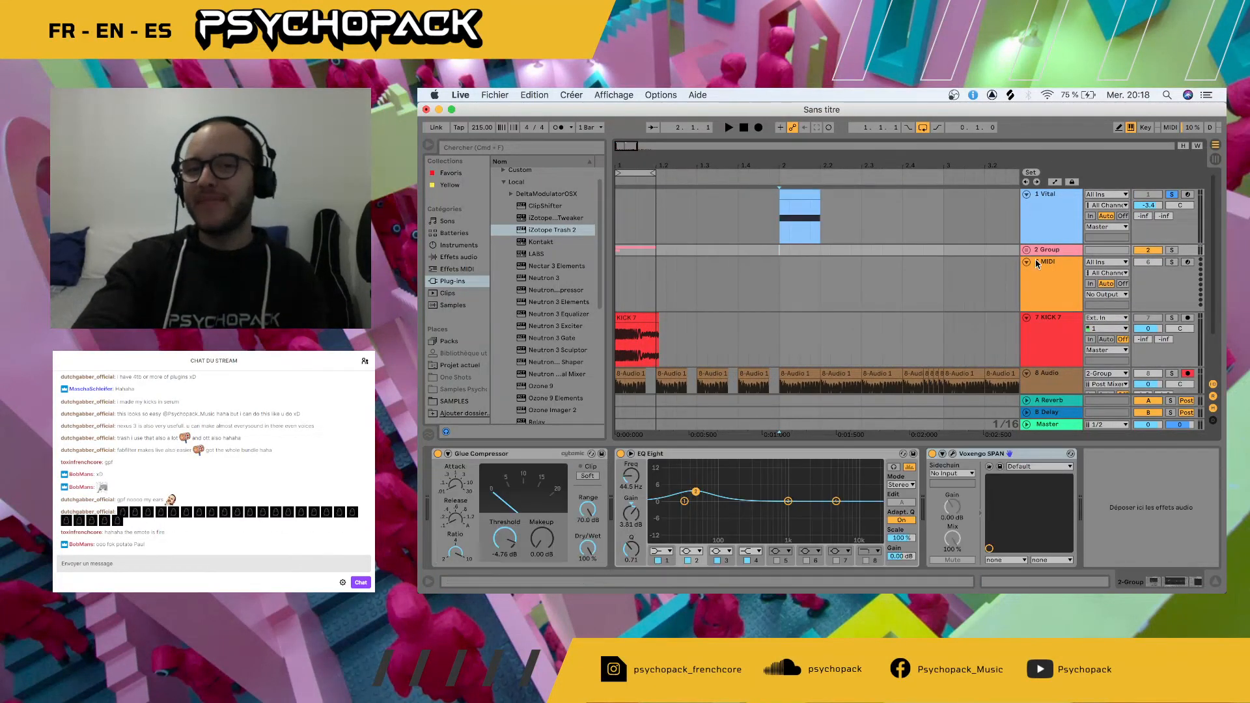
- Unfold 2 Group and record the output of the Vital track onto the 3 Audio track from 2.1.1
click(1026, 250)
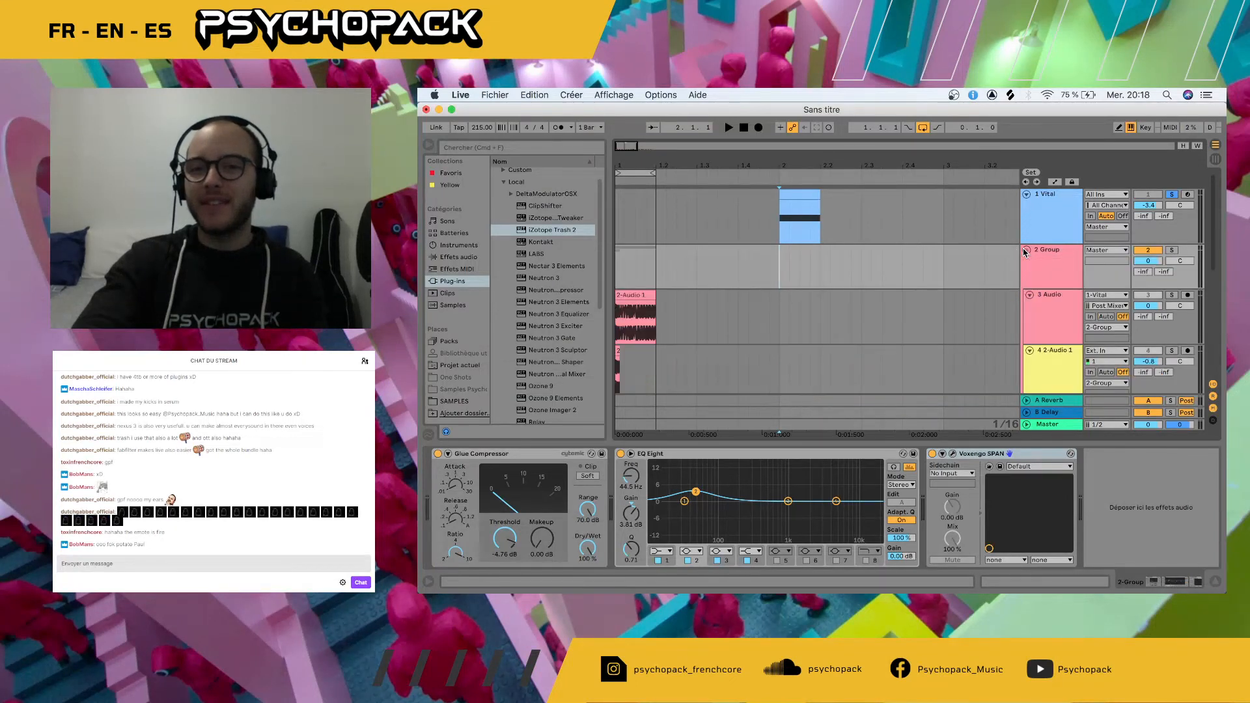
click(773, 300)
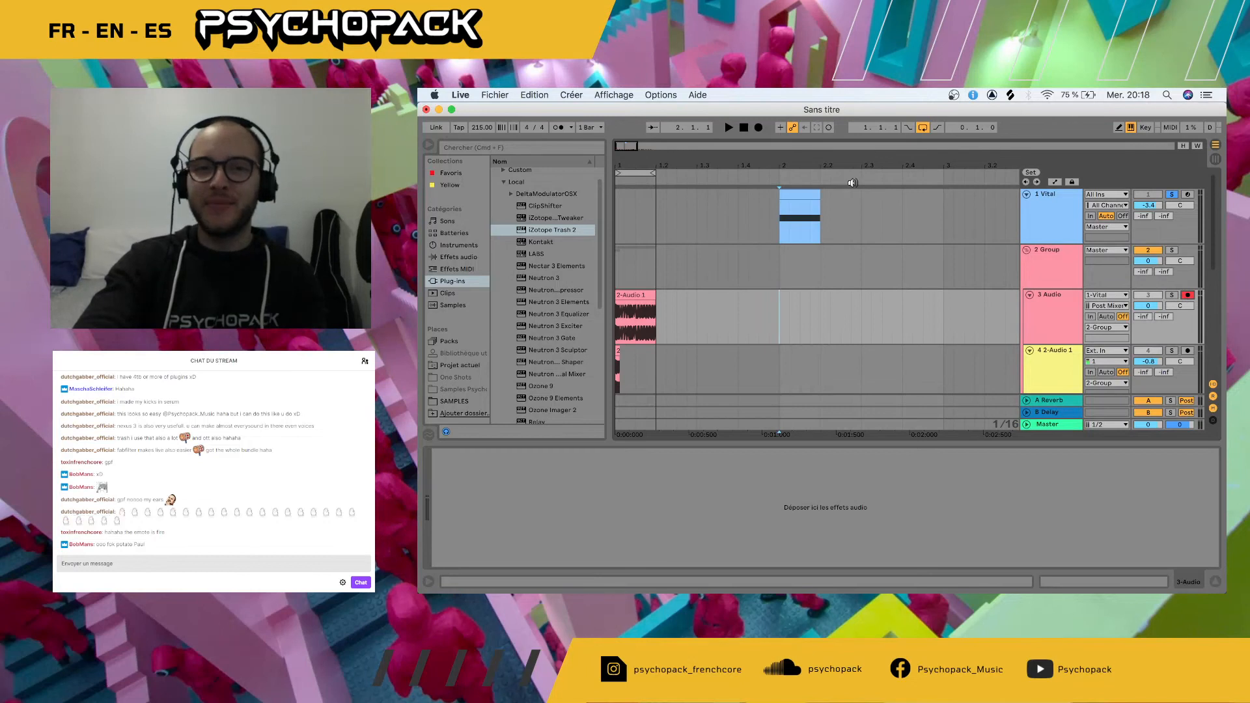
click(759, 128)
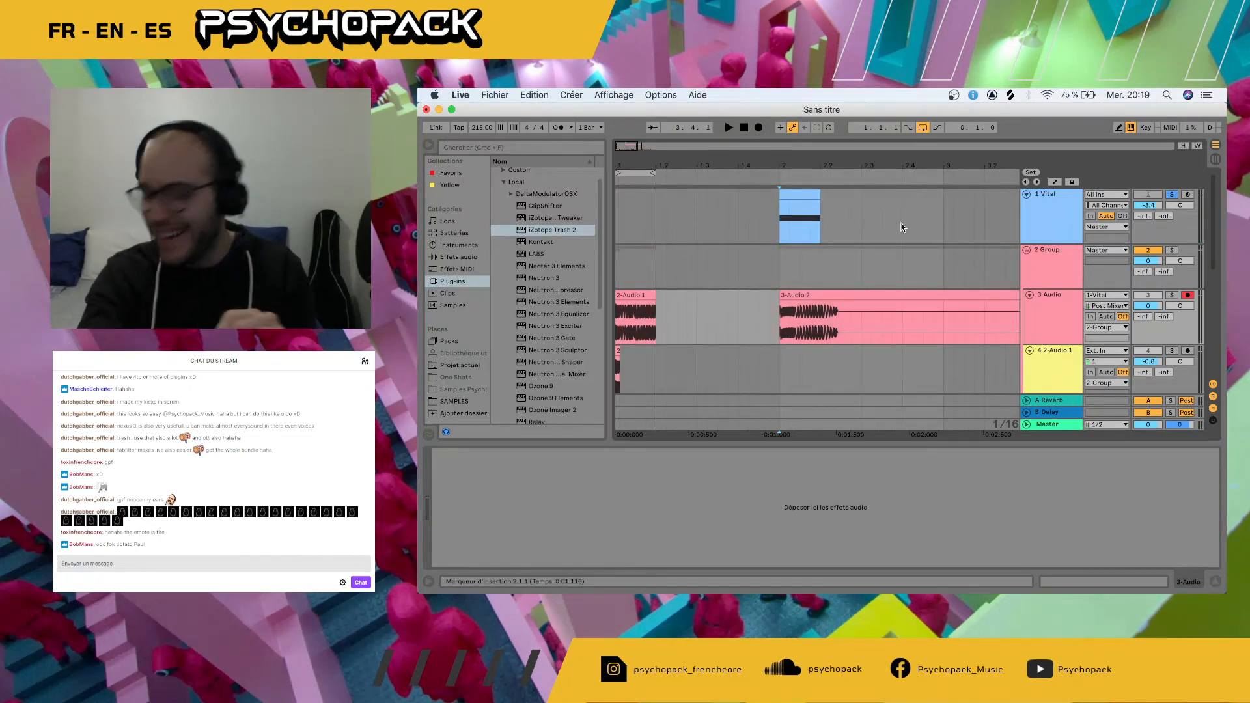
- Trim the end of the new 3 Audio recording to just after 2.2, keeping a single kick
scroll(896, 283, down, 5)
drag(776, 297, 688, 306)
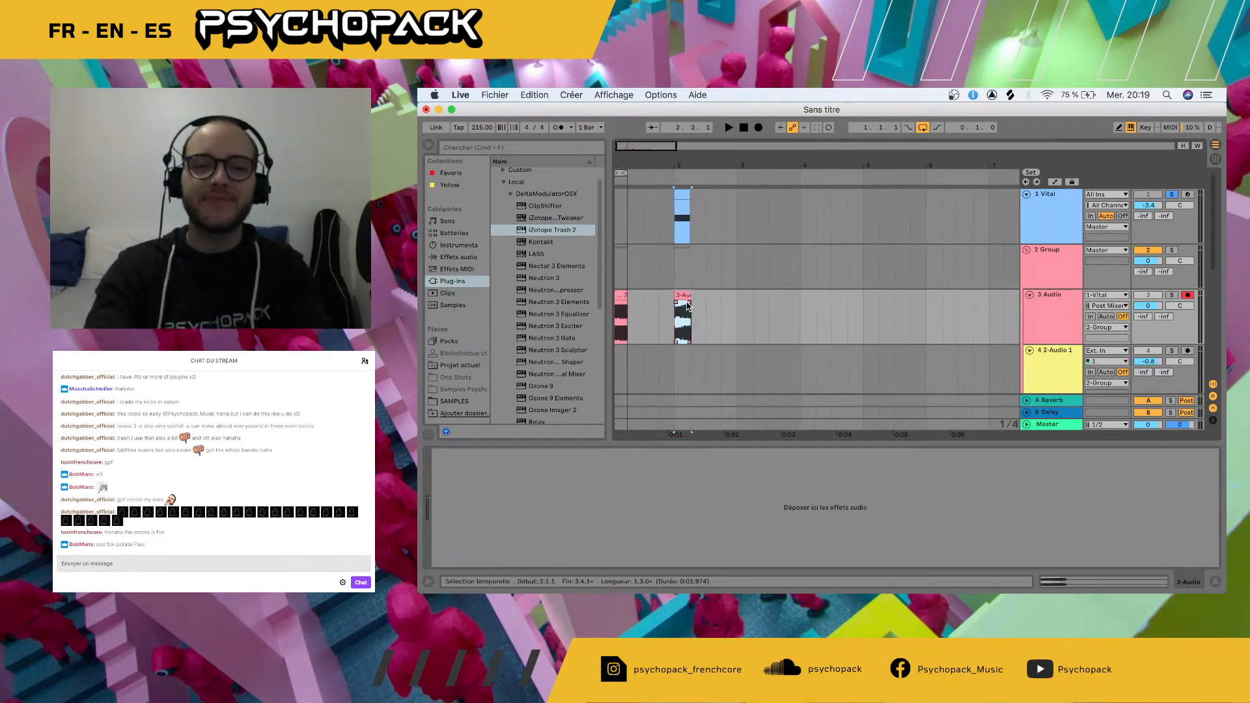
scroll(688, 306, up, 5)
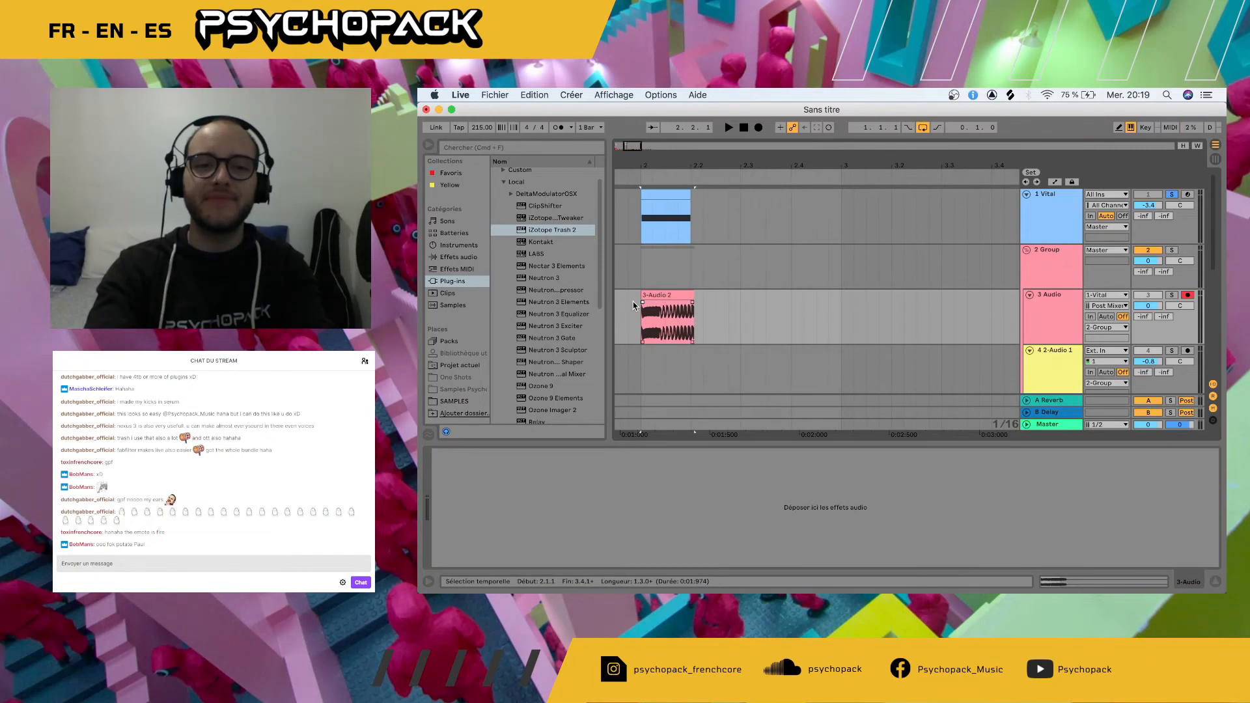
scroll(798, 292, down, 3)
scroll(798, 291, left, 3)
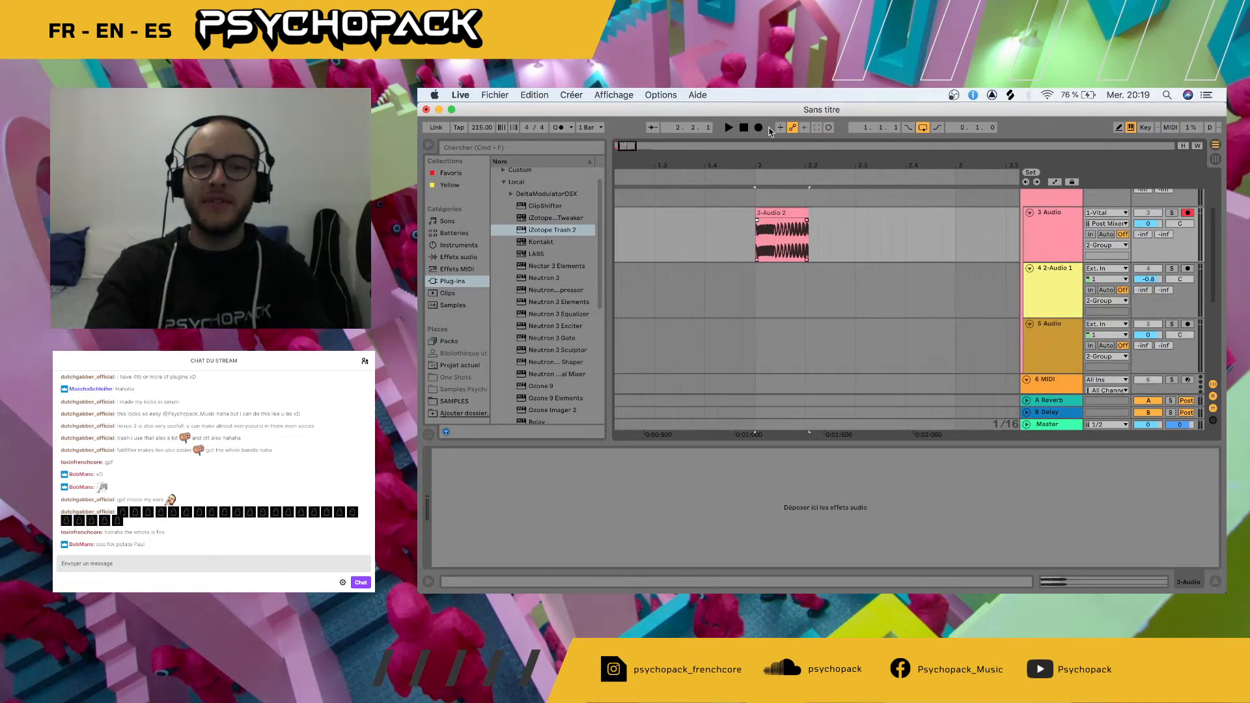
- Split the trimmed kick recording on the 3 Audio track at 2.1.2
scroll(774, 228, up, 4)
click(750, 230)
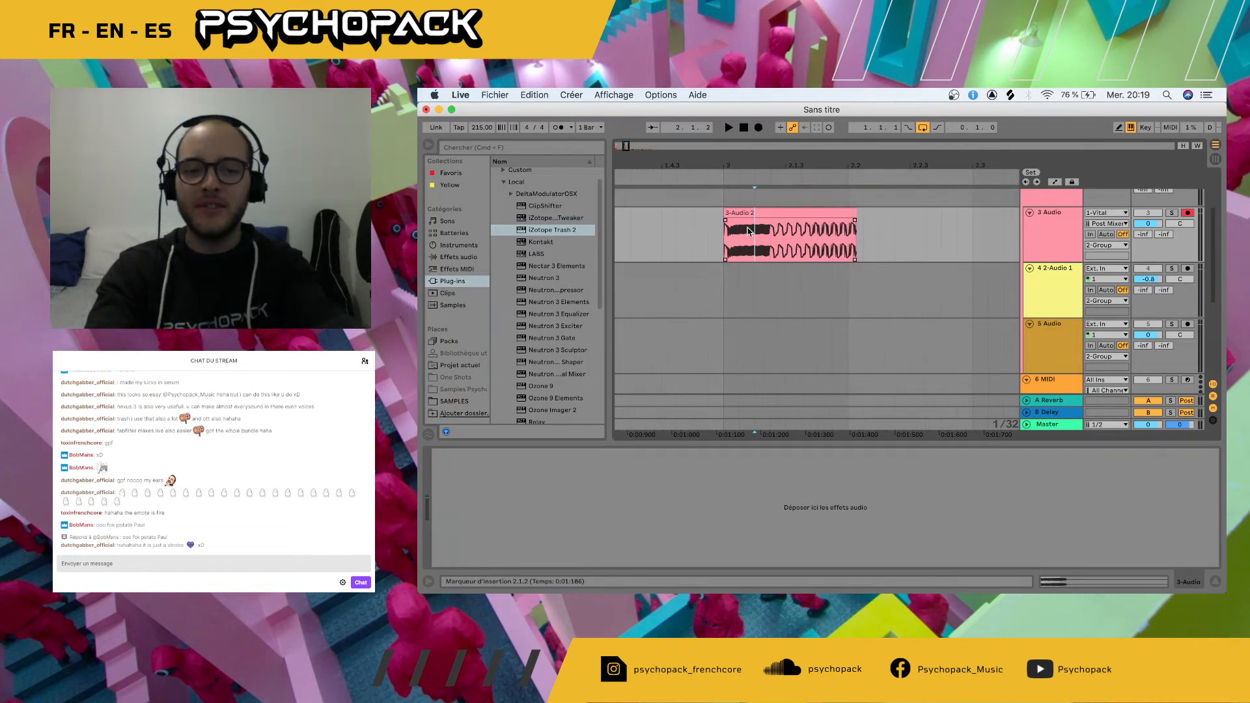
click(744, 214)
click(750, 236)
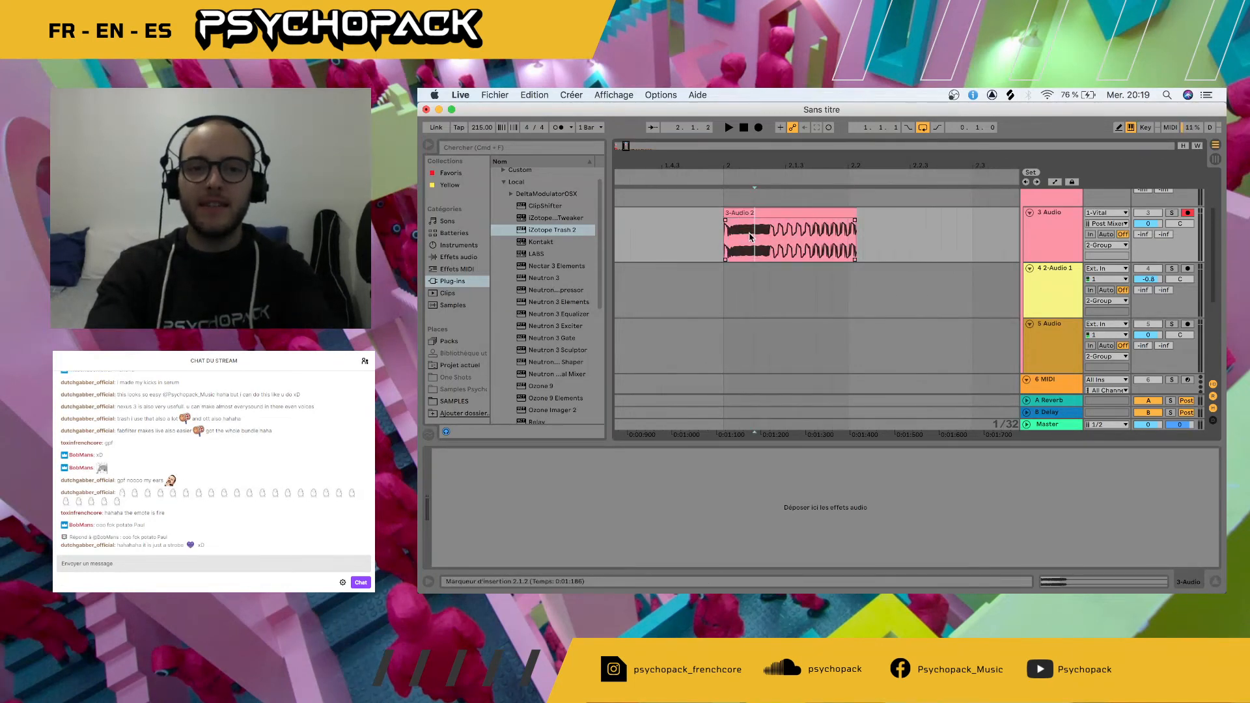
scroll(745, 237, up, 2)
key(super+e)
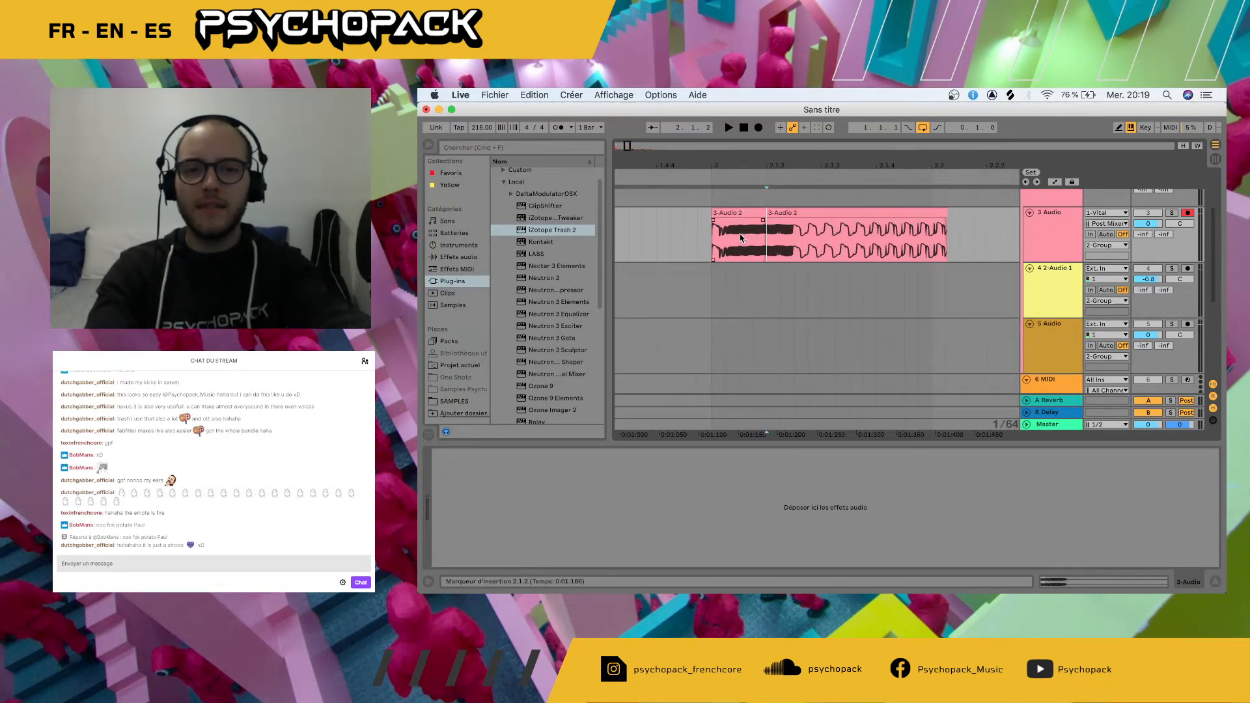
- Paste a copy of the kick's first part onto the 4 2-Audio 1 track at 2.1.1 and audition it soloed
click(715, 281)
key(super+v)
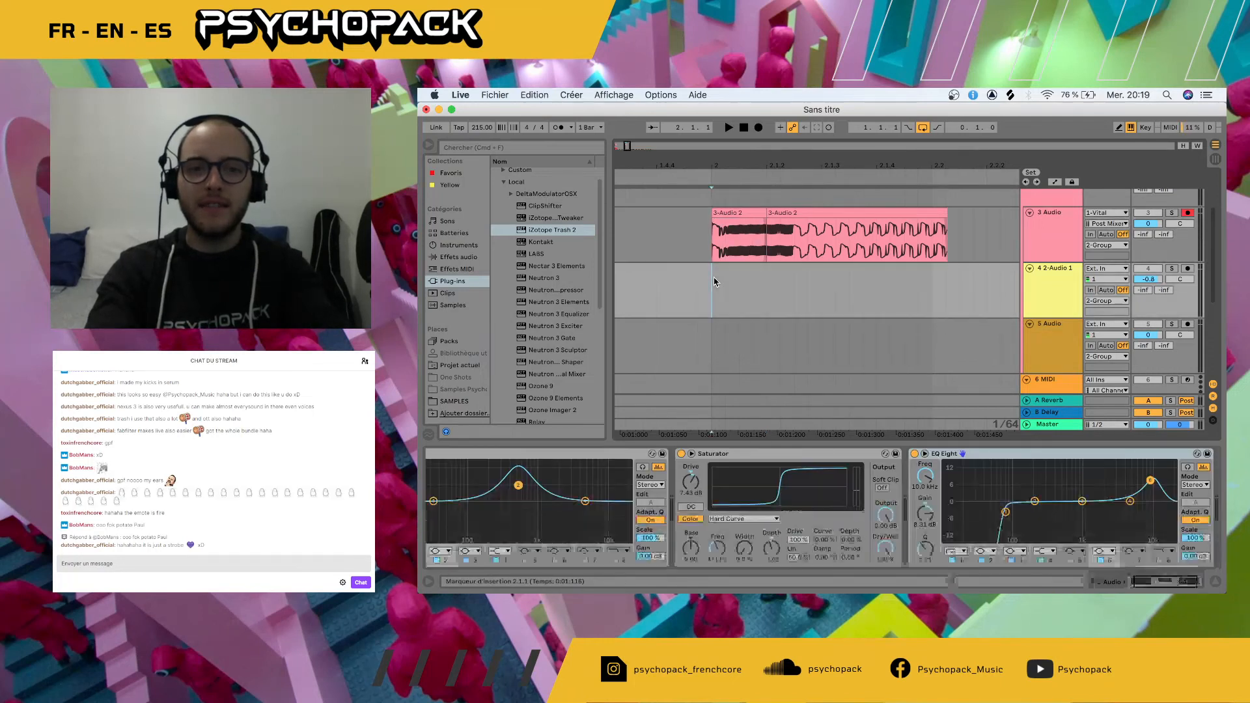
click(1172, 270)
key(space)
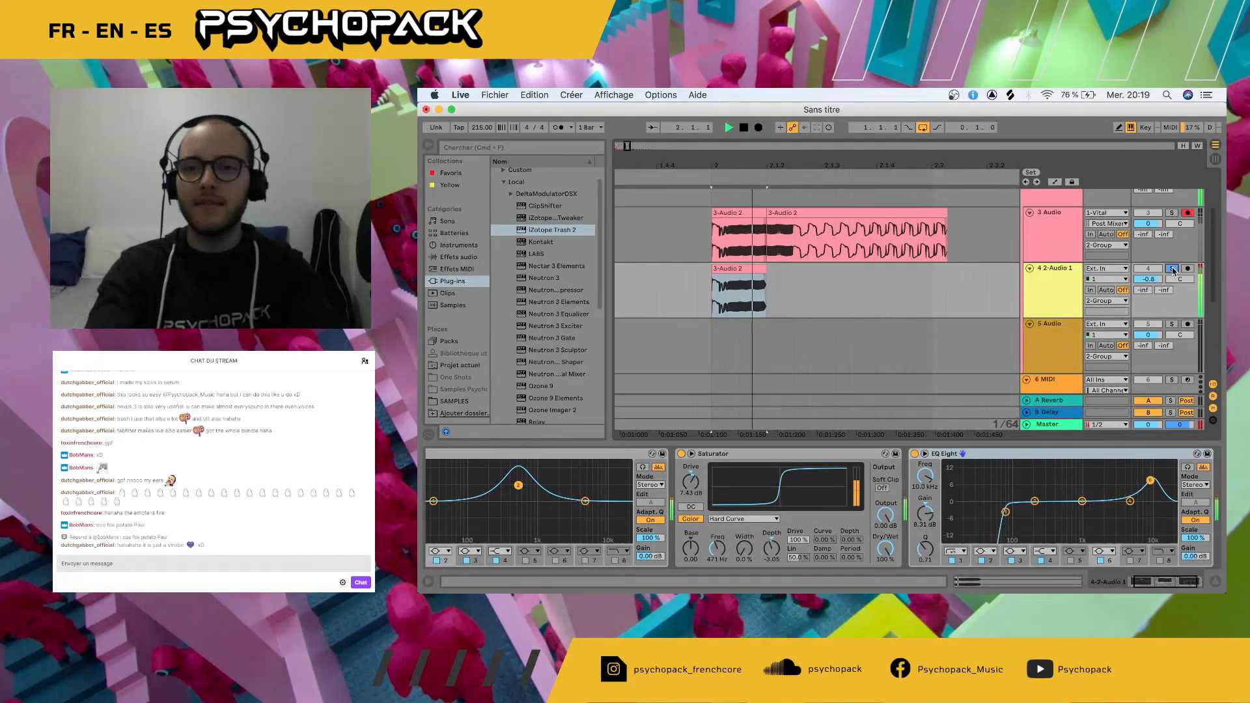
- Move the EQ Eight peak band on the 4 2-Audio 1 track up to just above 1 kHz while auditioning the kick
key(space)
key(space)
key(space)
key(space)
key(space)
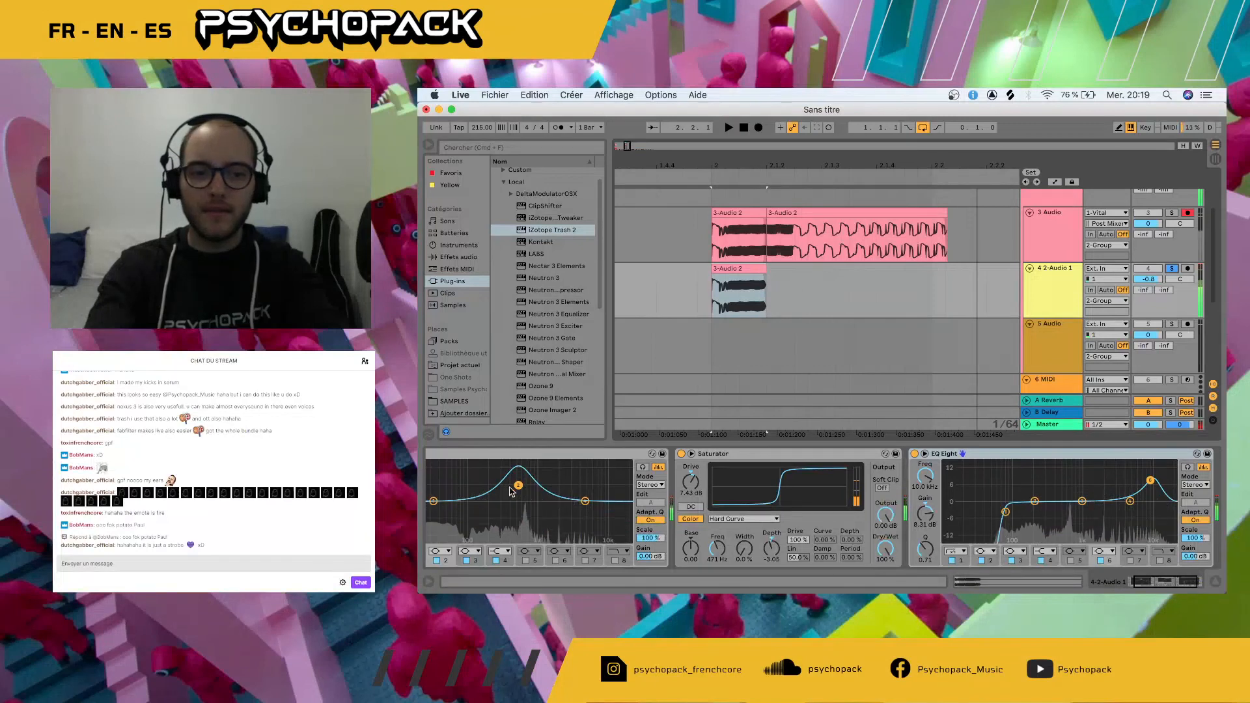
drag(518, 485, 551, 487)
key(space)
key(space)
key(space)
key(space)
key(space)
key(space)
key(space)
key(space)
- Solo 2 Group and trim the end of the second 3 Audio clip to 2.2.1
scroll(1145, 261, up, 3)
click(1173, 201)
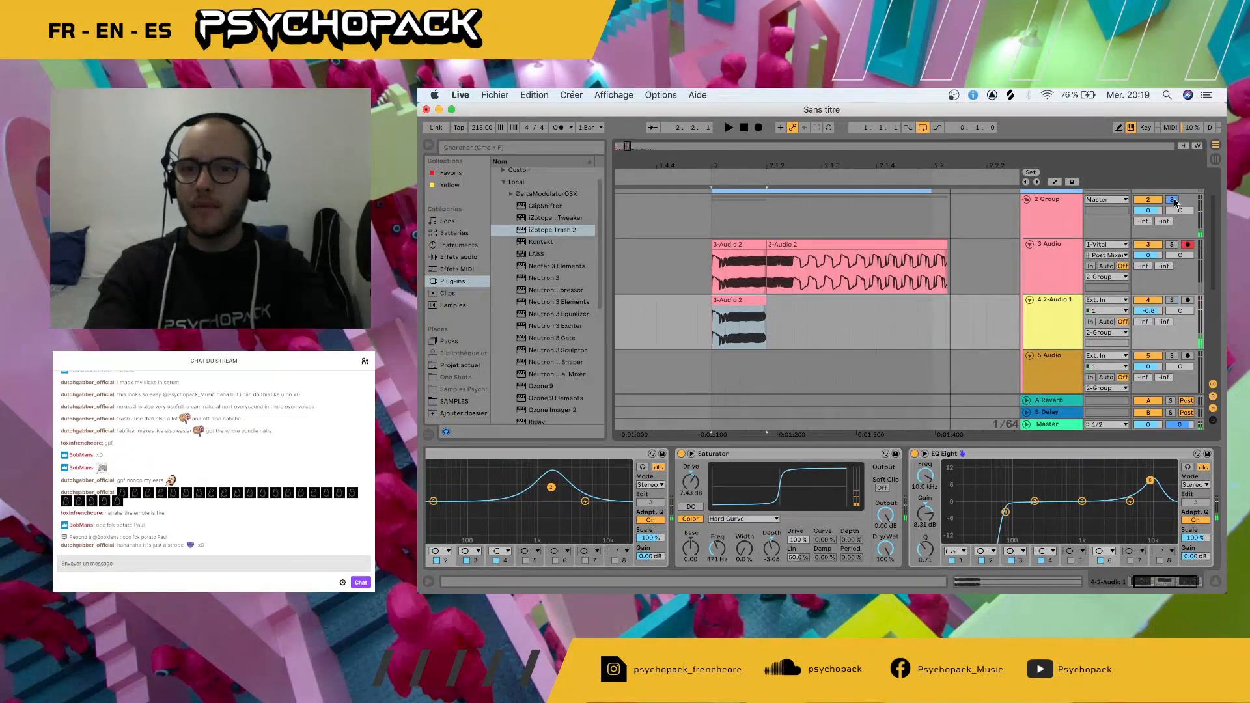
drag(947, 244, 934, 243)
key(space)
key(space)
key(space)
key(space)
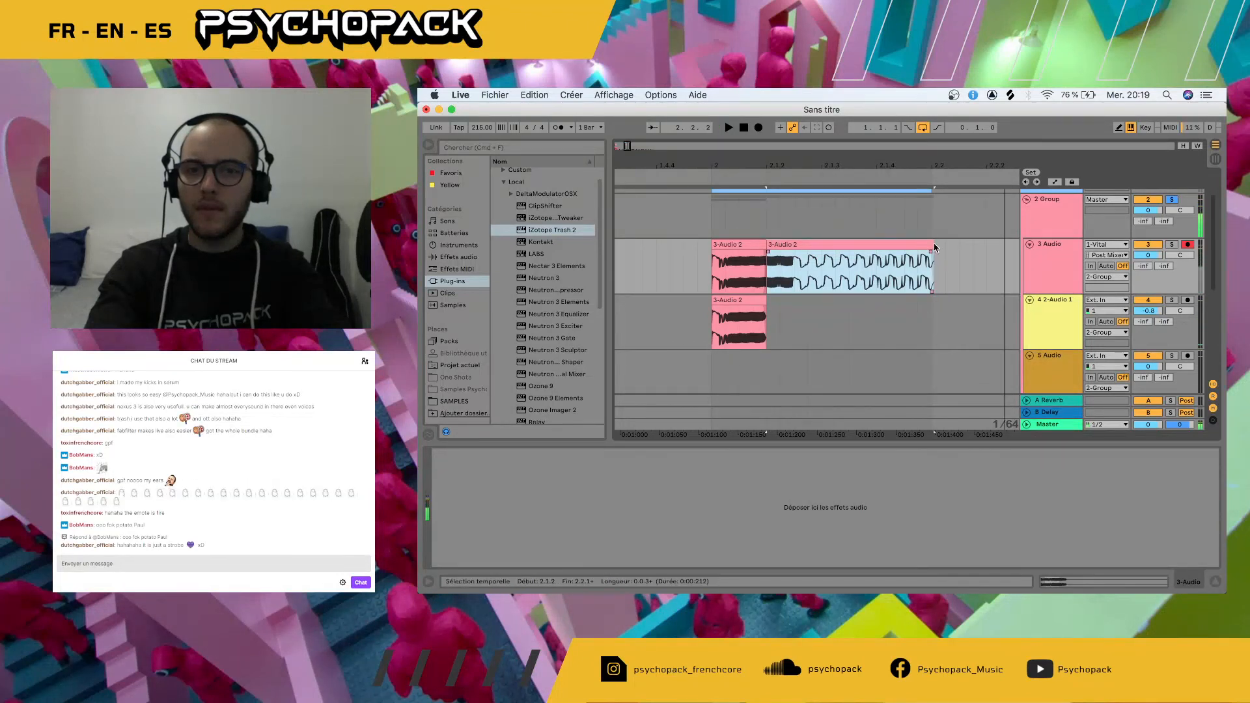
click(934, 246)
click(930, 242)
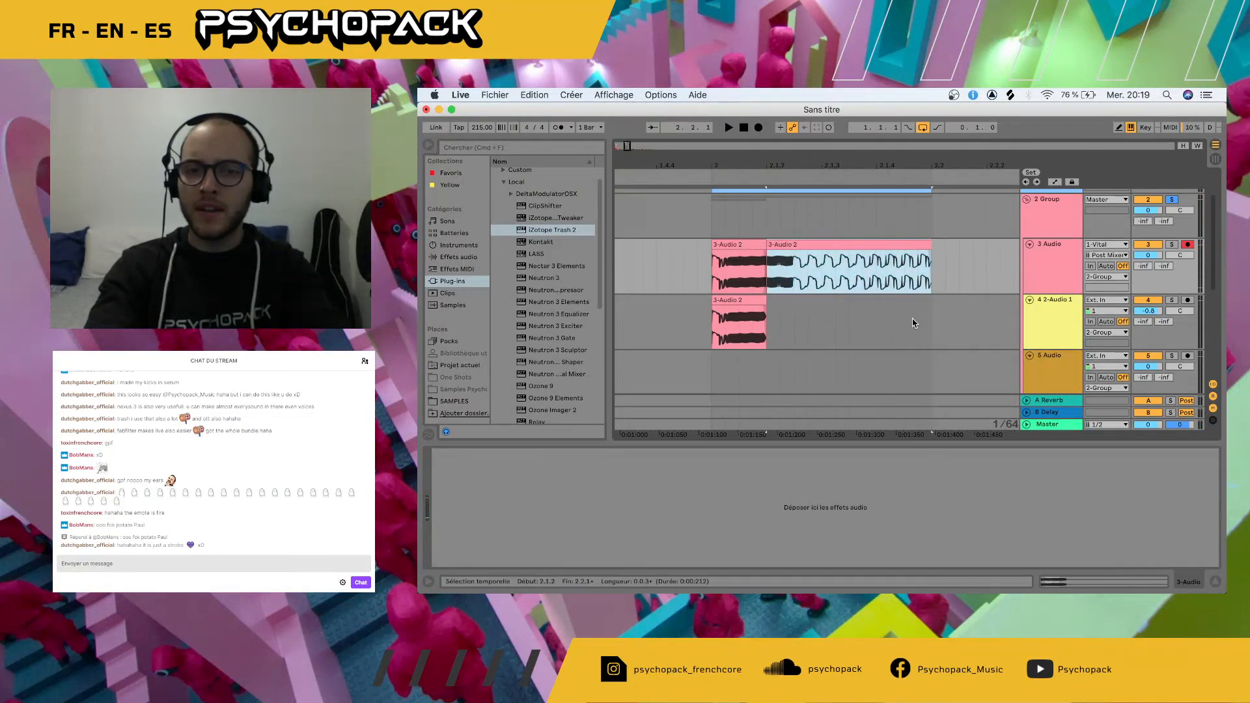
- Set the playback loop from 2.1.1 to 2.2.1 and audition the looped 2 Group kick
drag(932, 317, 783, 317)
click(706, 320)
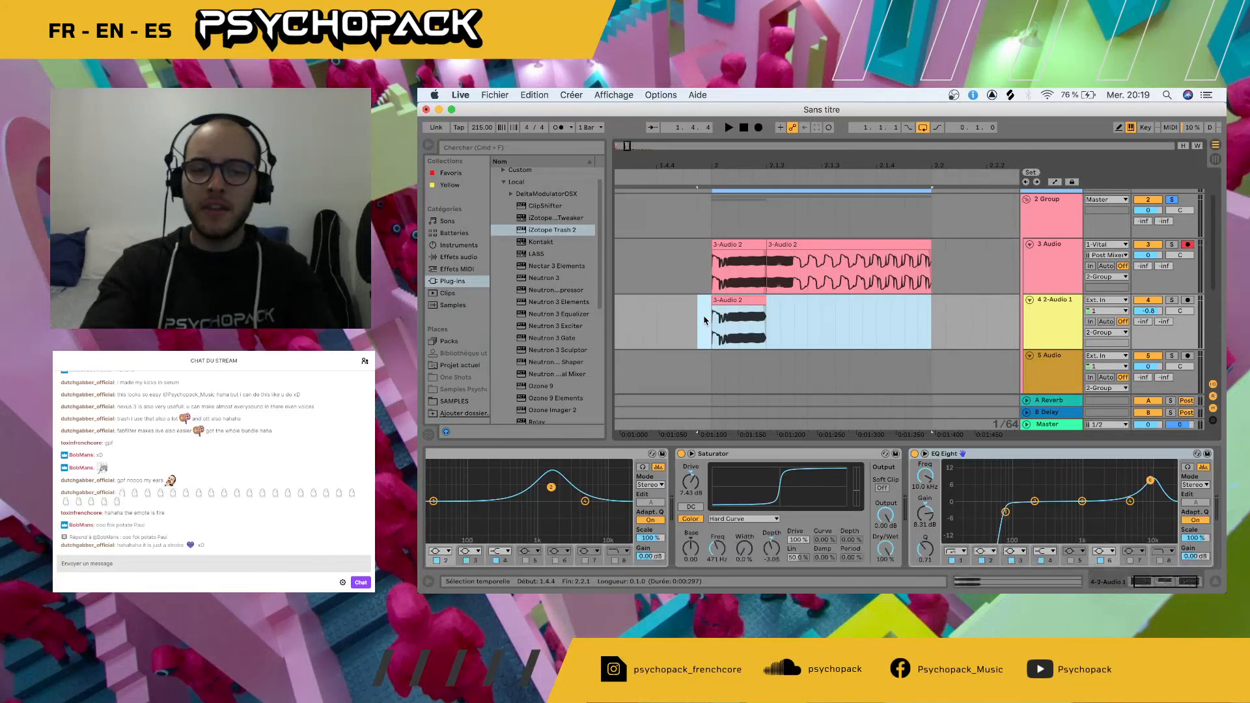
drag(708, 318, 928, 329)
key(super+l)
key(space)
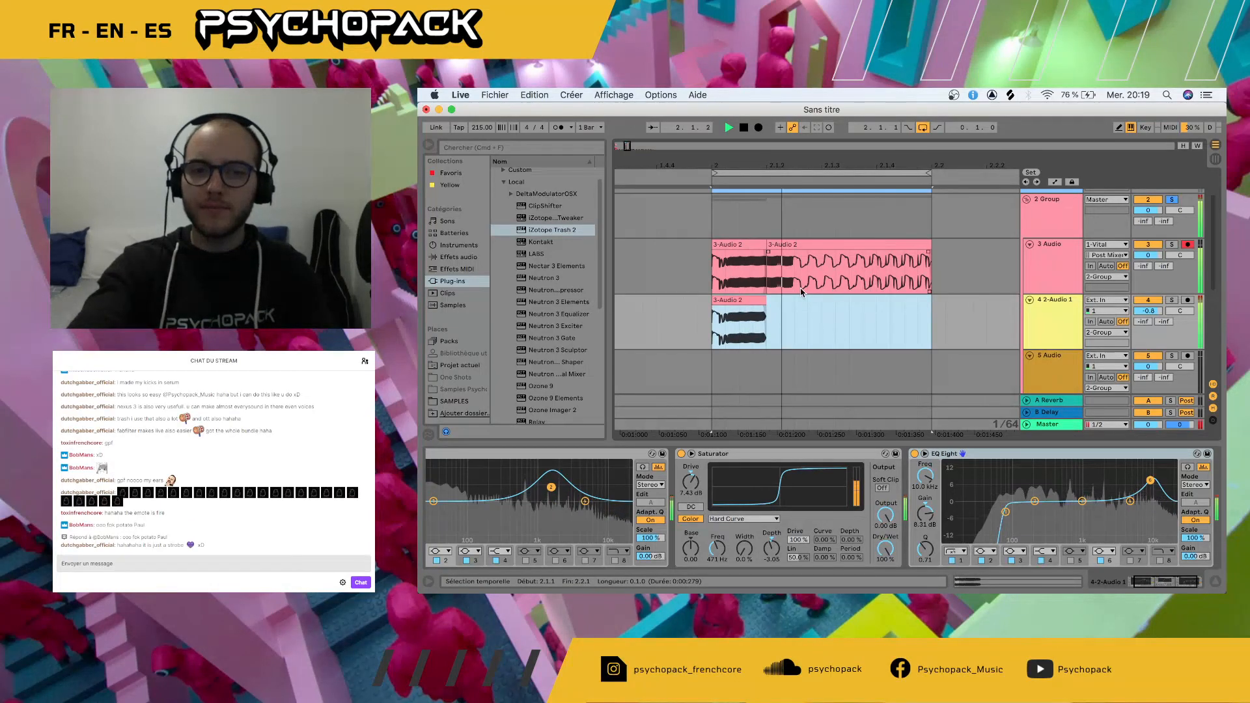
scroll(808, 286, down, 3)
key(space)
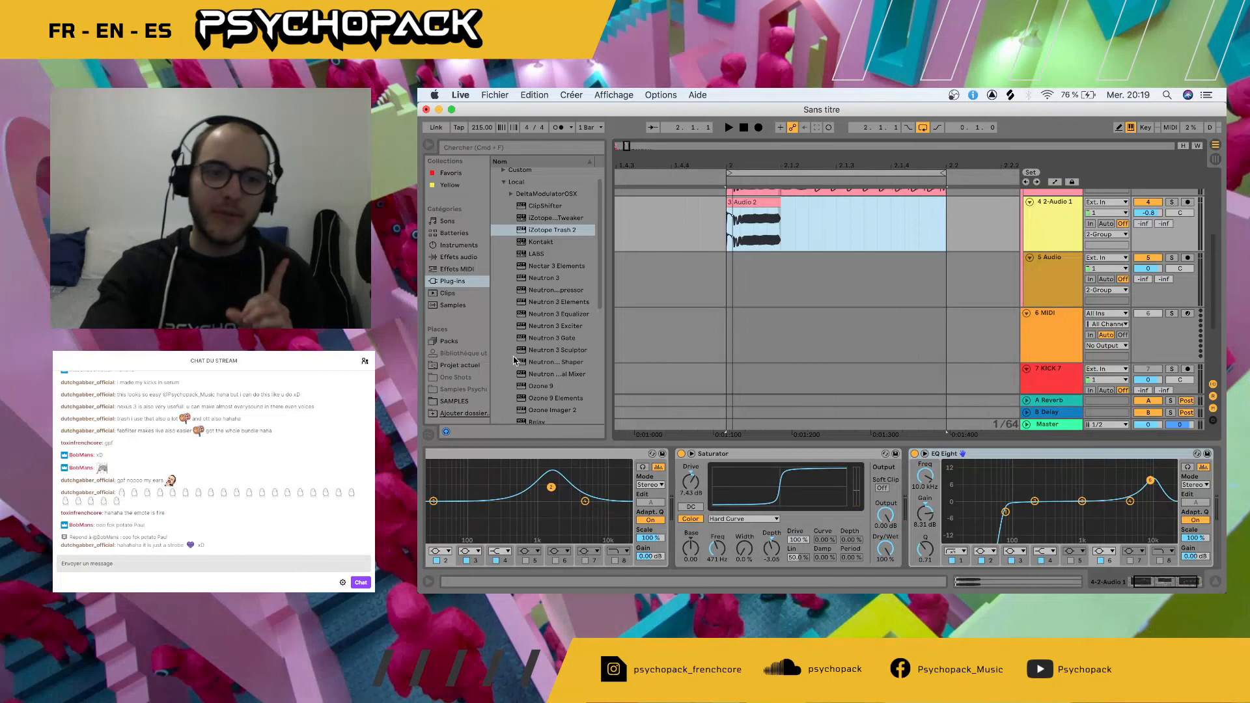
- Split the KICK 7 clip on the 7 KICK 7 track at 1.1.2
click(1035, 280)
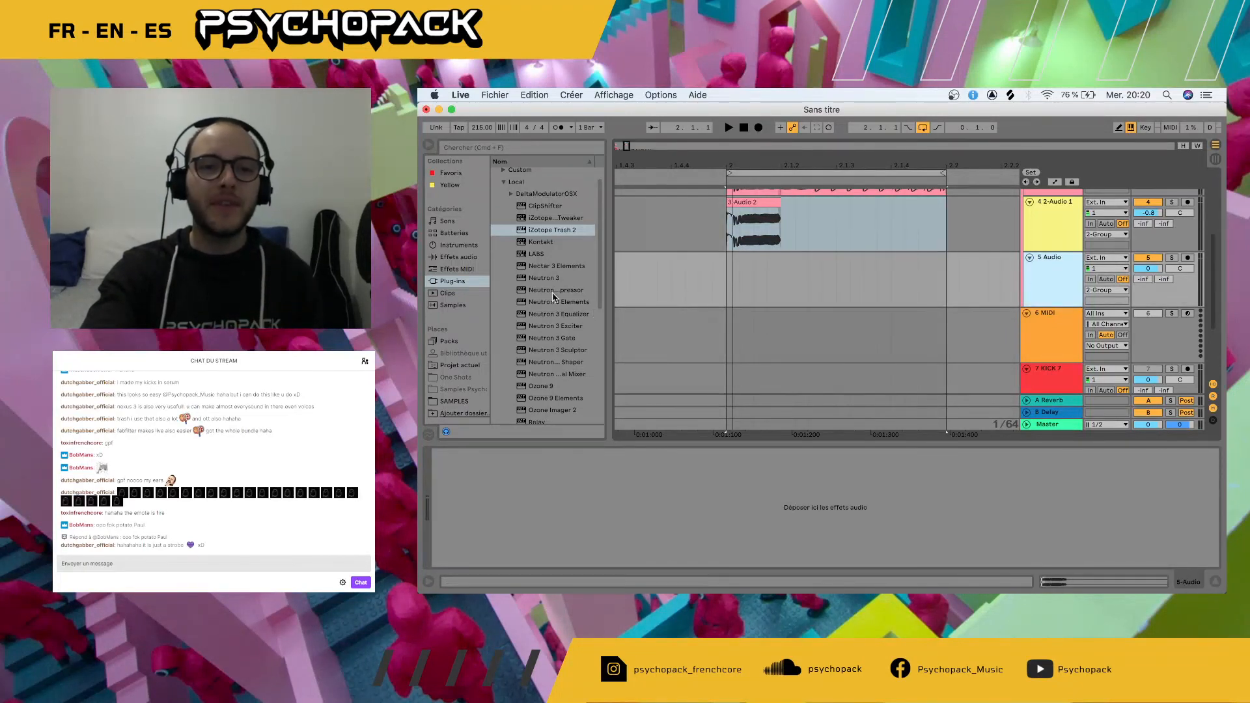
scroll(667, 299, down, 3)
scroll(666, 299, left, 5)
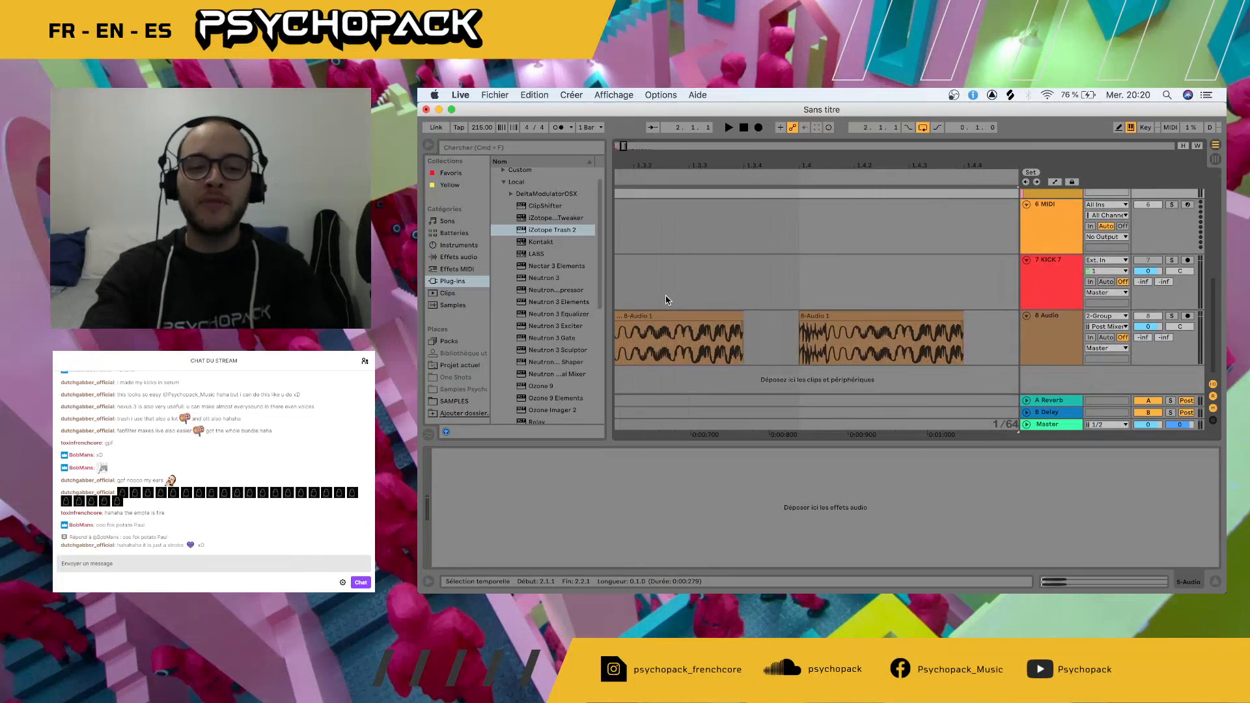
scroll(666, 299, down, 5)
scroll(666, 300, up, 5)
scroll(666, 299, left, 2)
scroll(665, 299, up, 3)
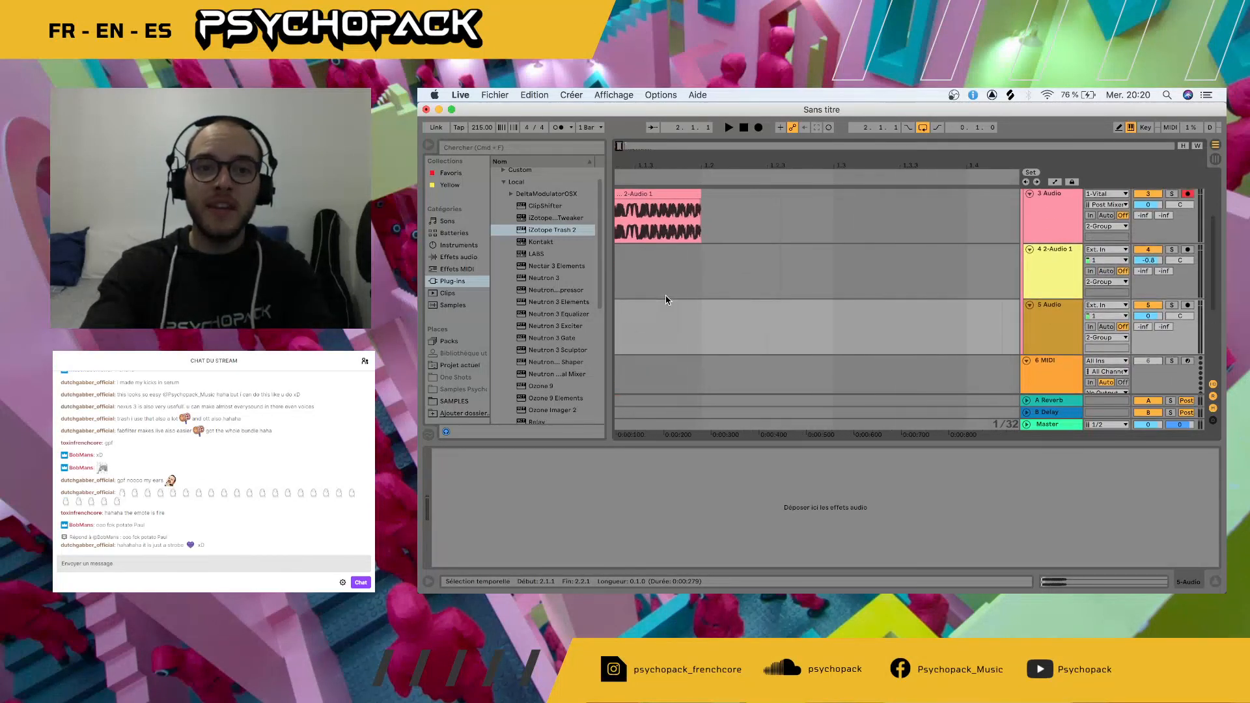
scroll(666, 300, down, 3)
scroll(665, 300, left, 1)
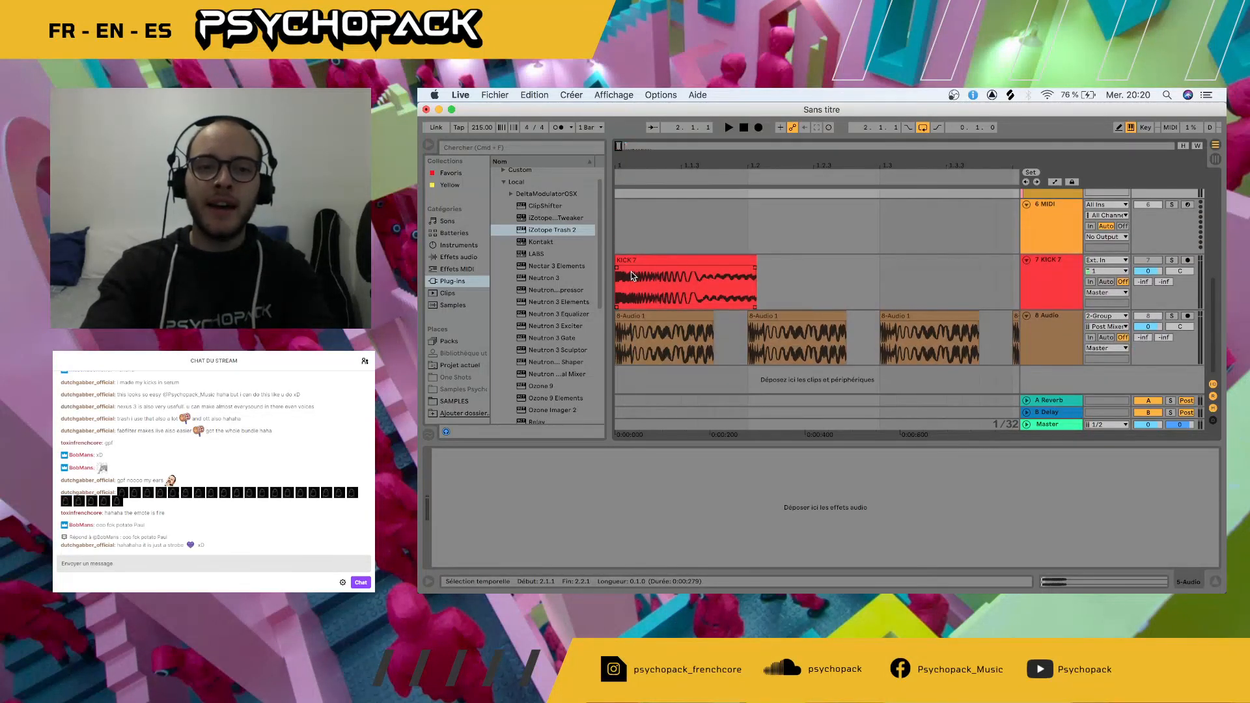
click(631, 273)
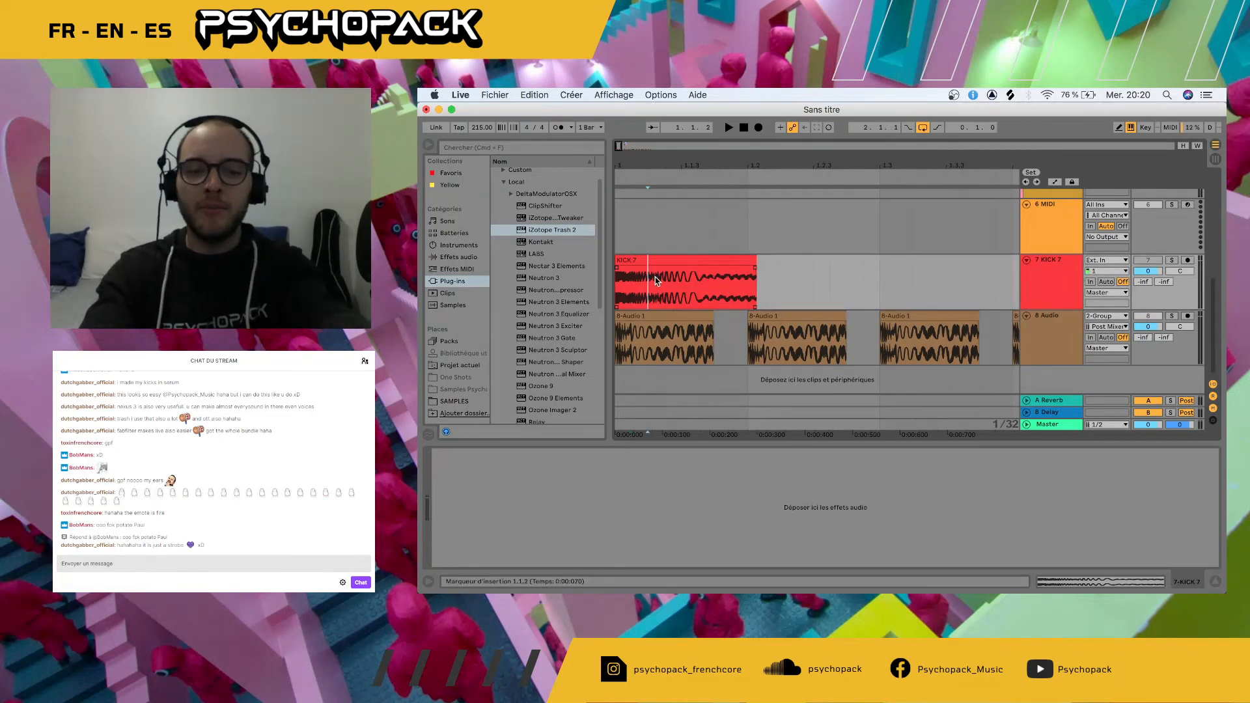
key(super+e)
- Paste a copy of the first KICK 7 part onto the 5 Audio track at 2.1.1 and play the loop
click(626, 261)
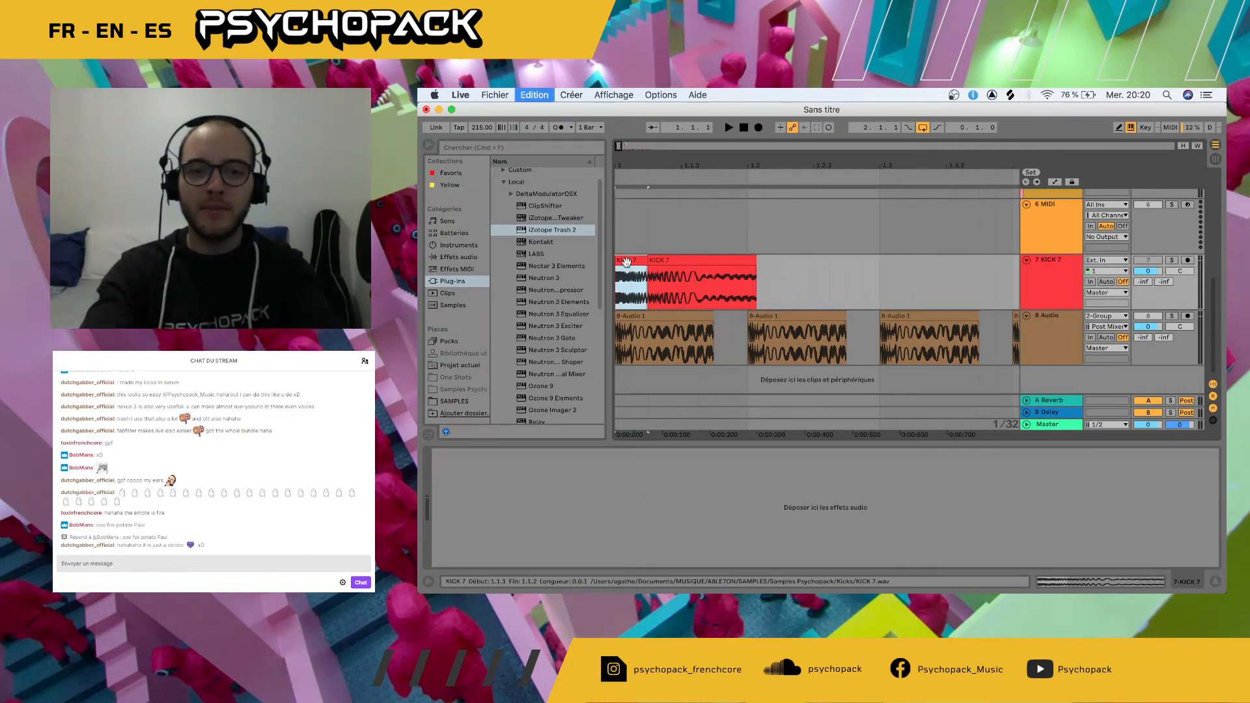
scroll(628, 265, up, 3)
key(minus)
scroll(627, 265, right, 2)
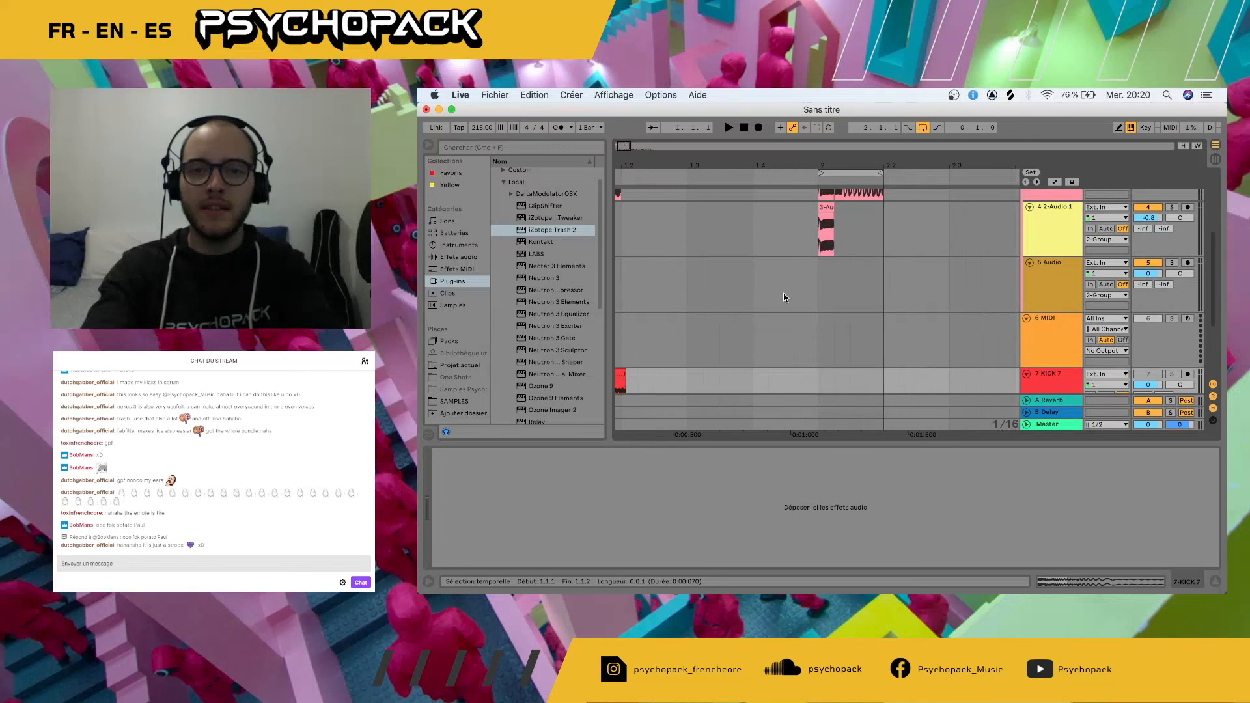
click(820, 296)
key(space)
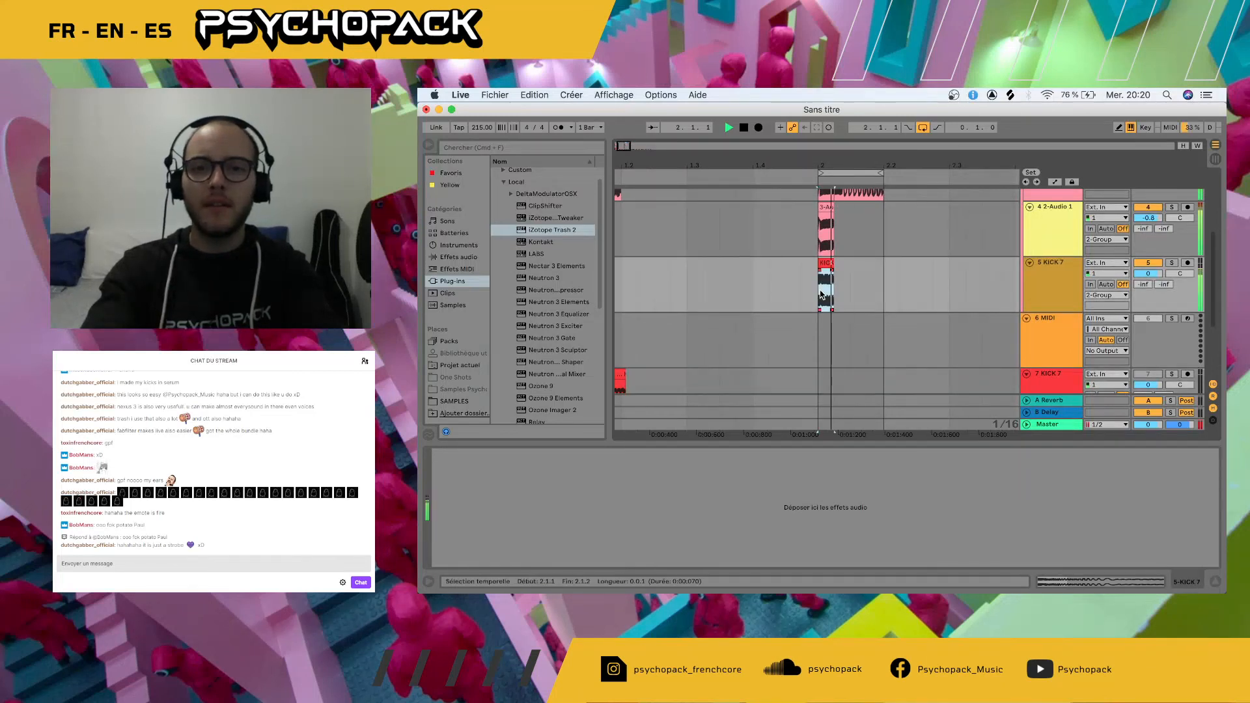
- Extend the KICK 7 clip on track 5 to 2.1.3, auditioning it soloed and with the whole 2 Group
click(1172, 263)
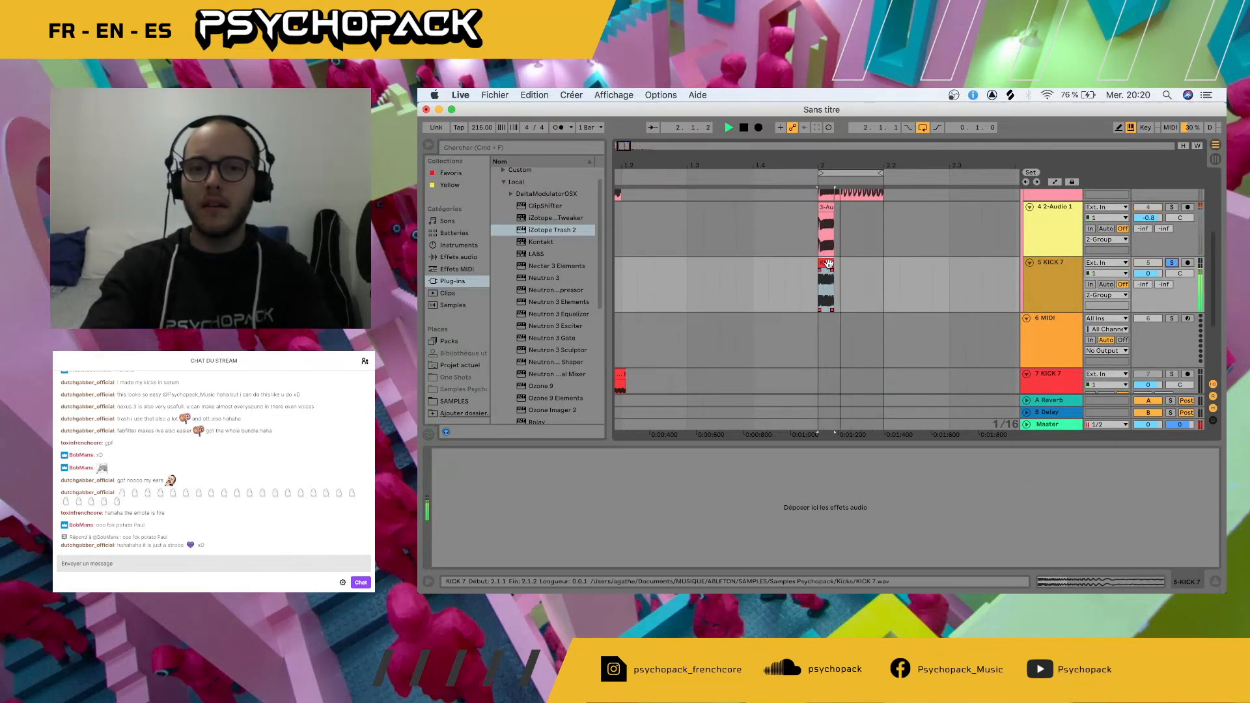
drag(833, 263, 851, 263)
key(space)
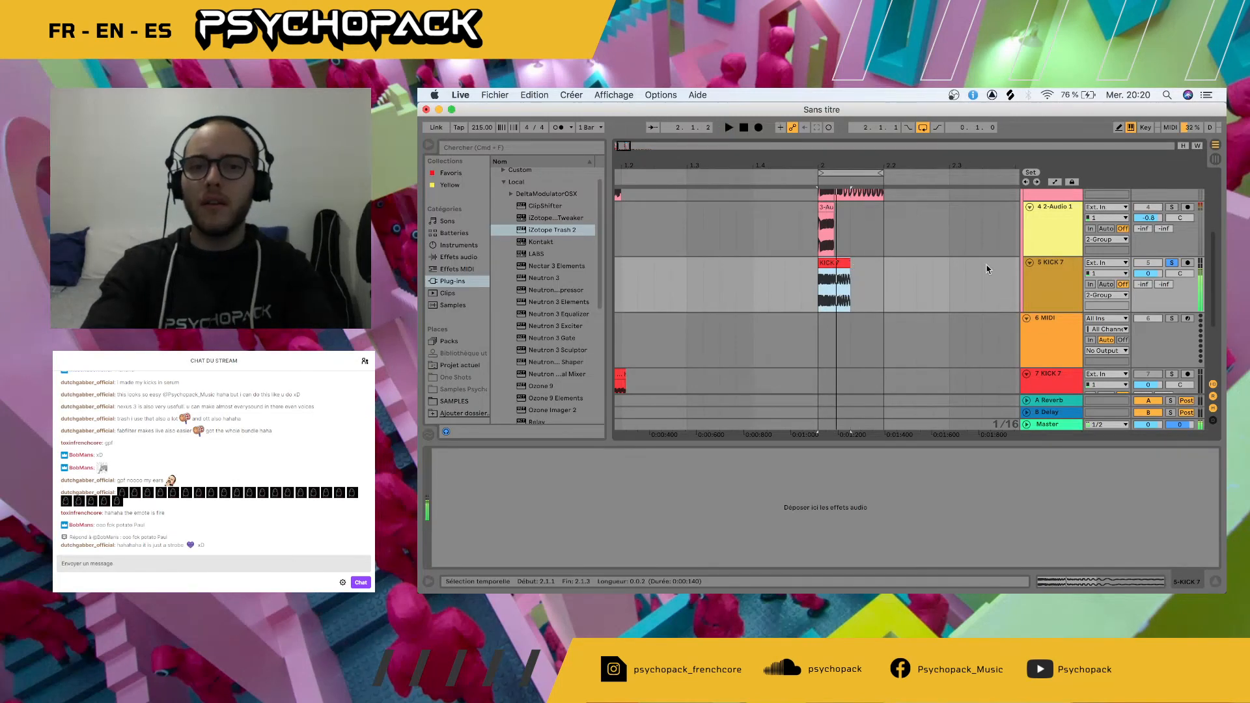
click(1038, 289)
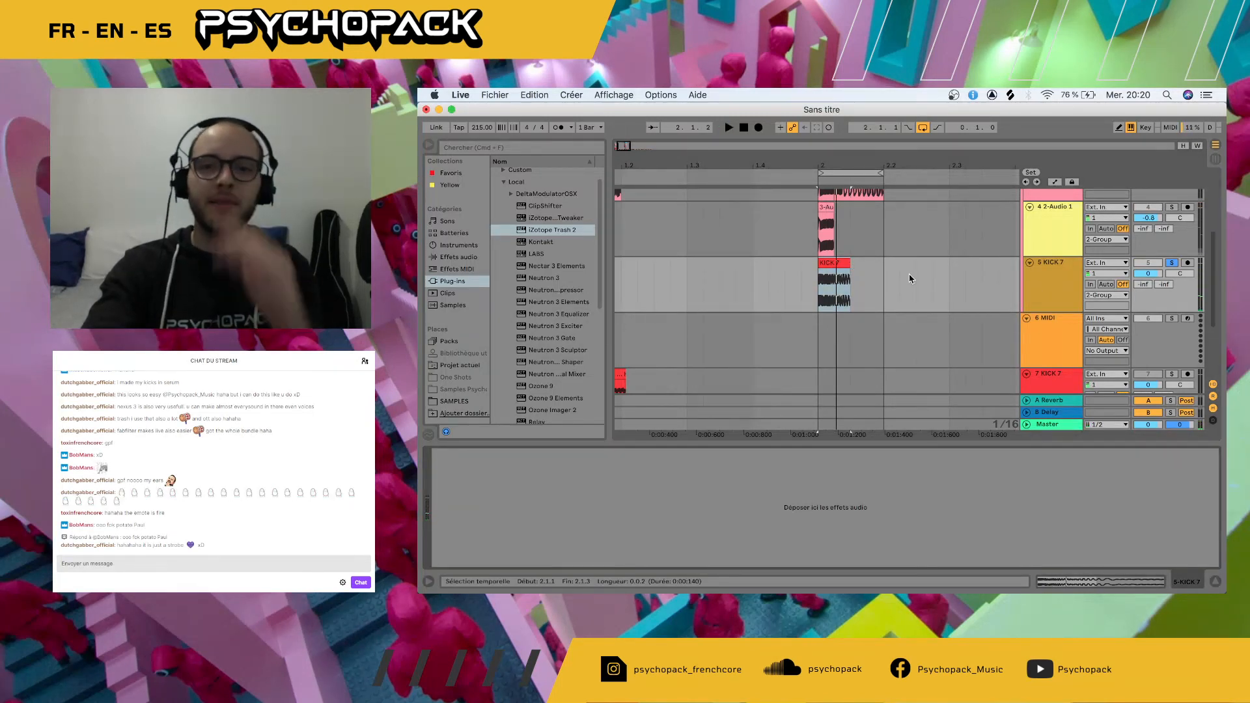
scroll(1205, 208, up, 2)
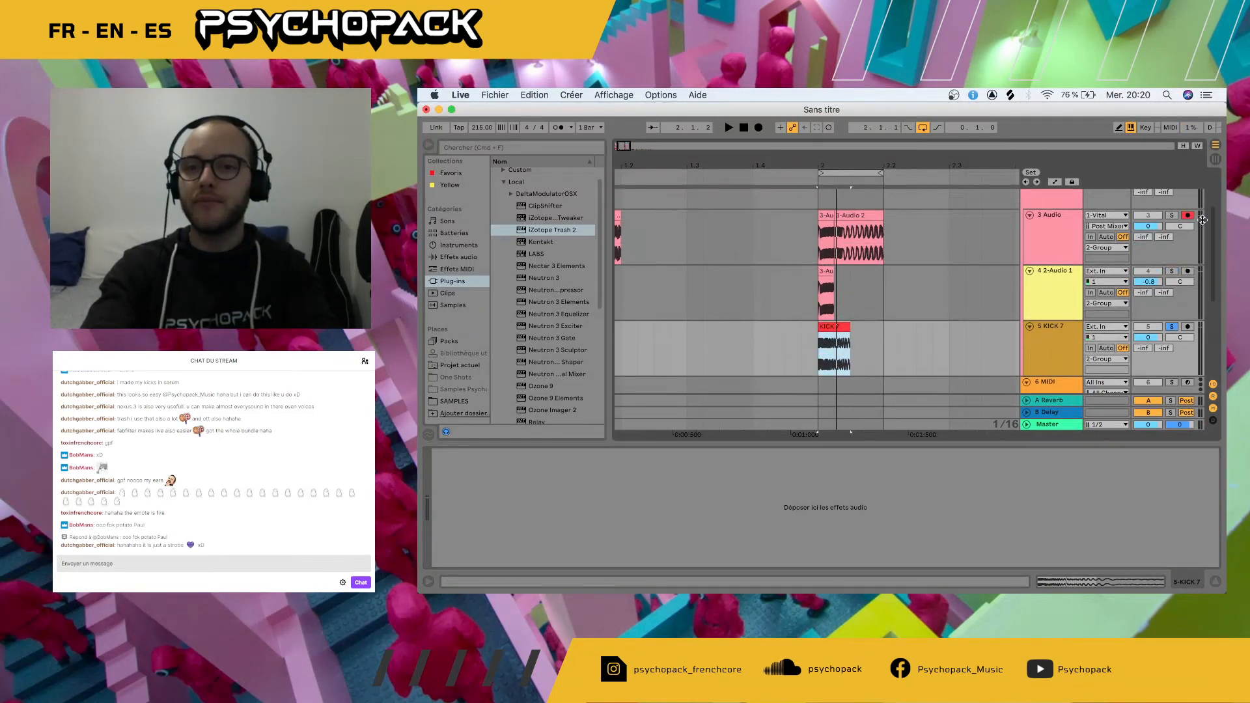
scroll(1202, 220, up, 2)
key(space)
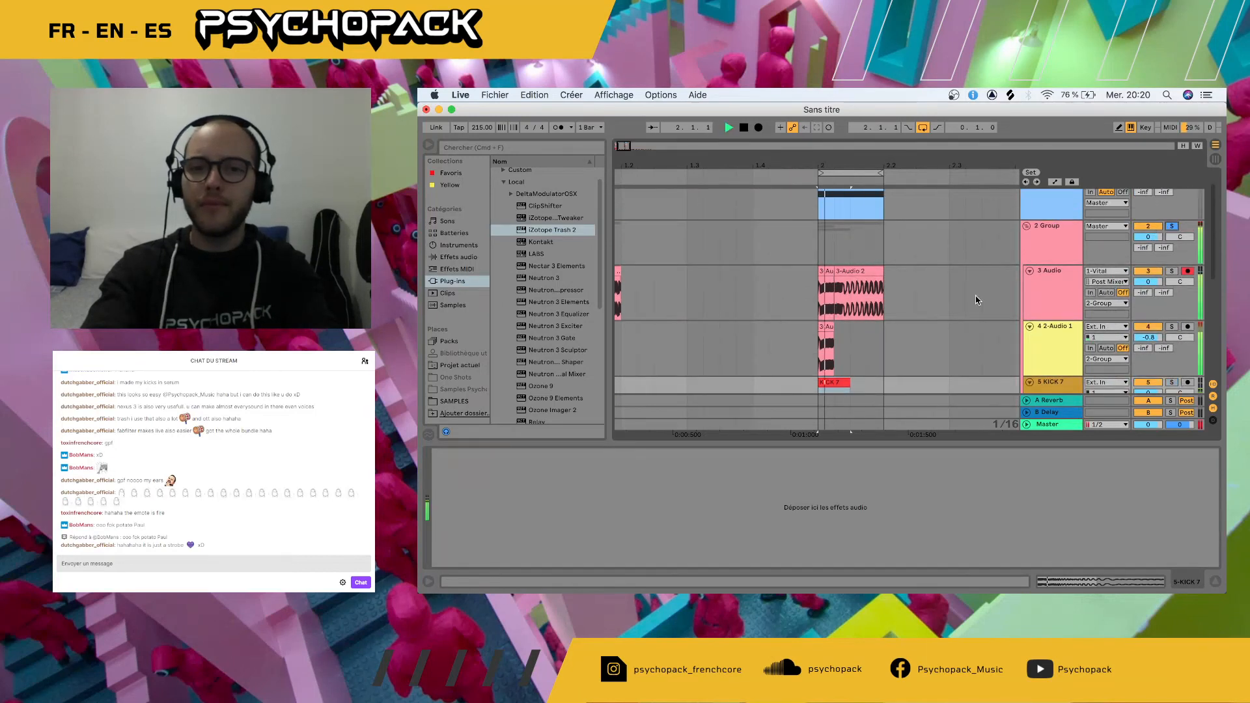
- Lengthen the KICK 7 clip on track 5 to slightly past 2.1.3 and audition it soloed
scroll(944, 312, down, 2)
click(838, 329)
mouse_move(837, 328)
mouse_down()
mouse_move(850, 327)
mouse_move(828, 326)
mouse_up()
scroll(828, 327, up, 5)
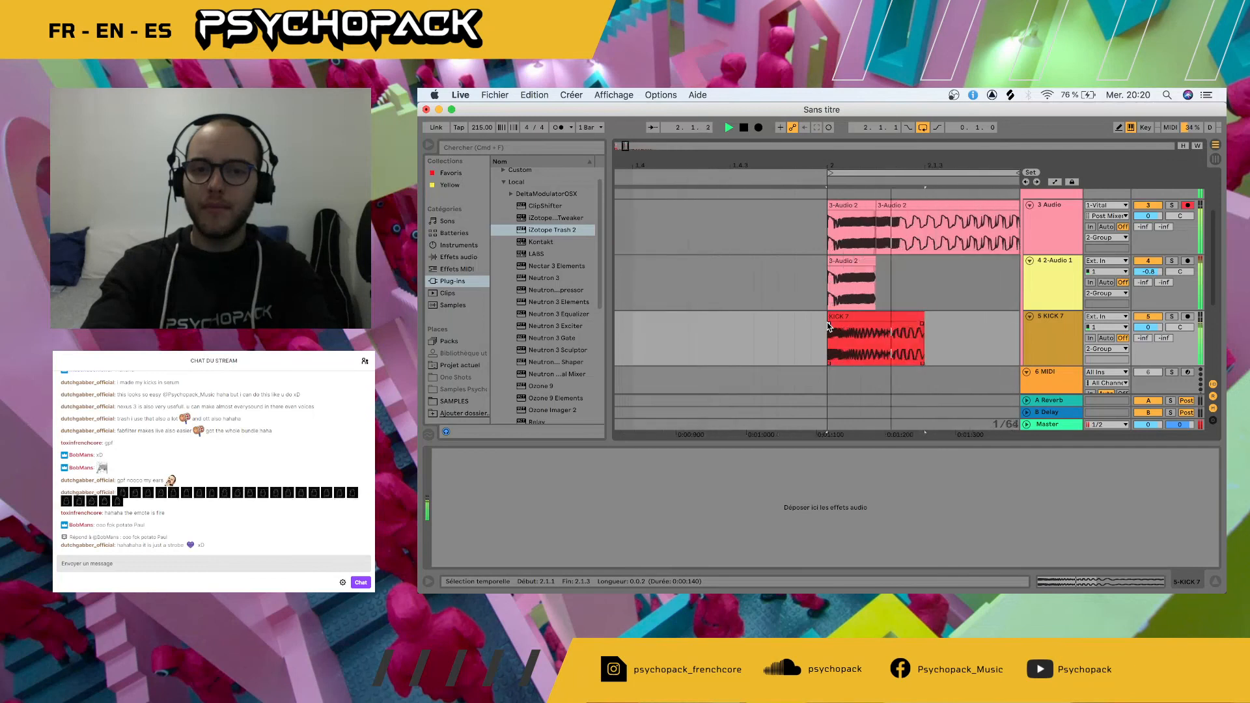
mouse_move(922, 319)
mouse_down()
mouse_move(898, 319)
mouse_move(937, 319)
mouse_up()
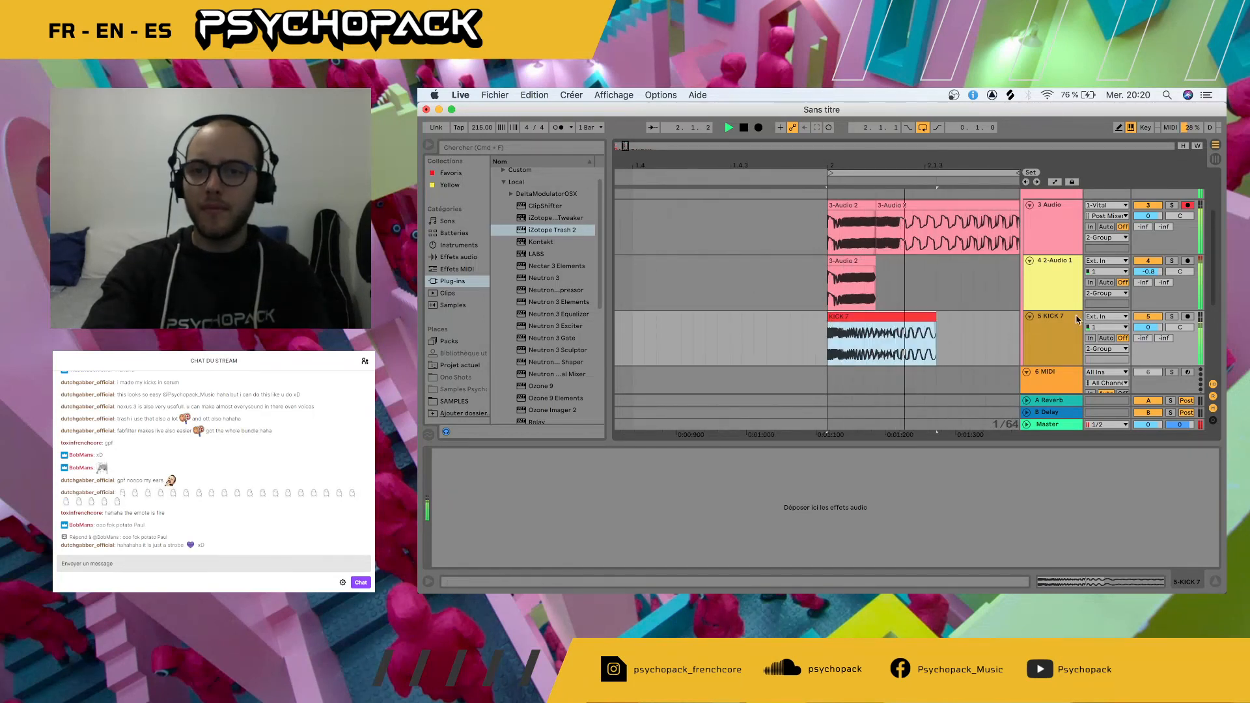
click(936, 319)
key(space)
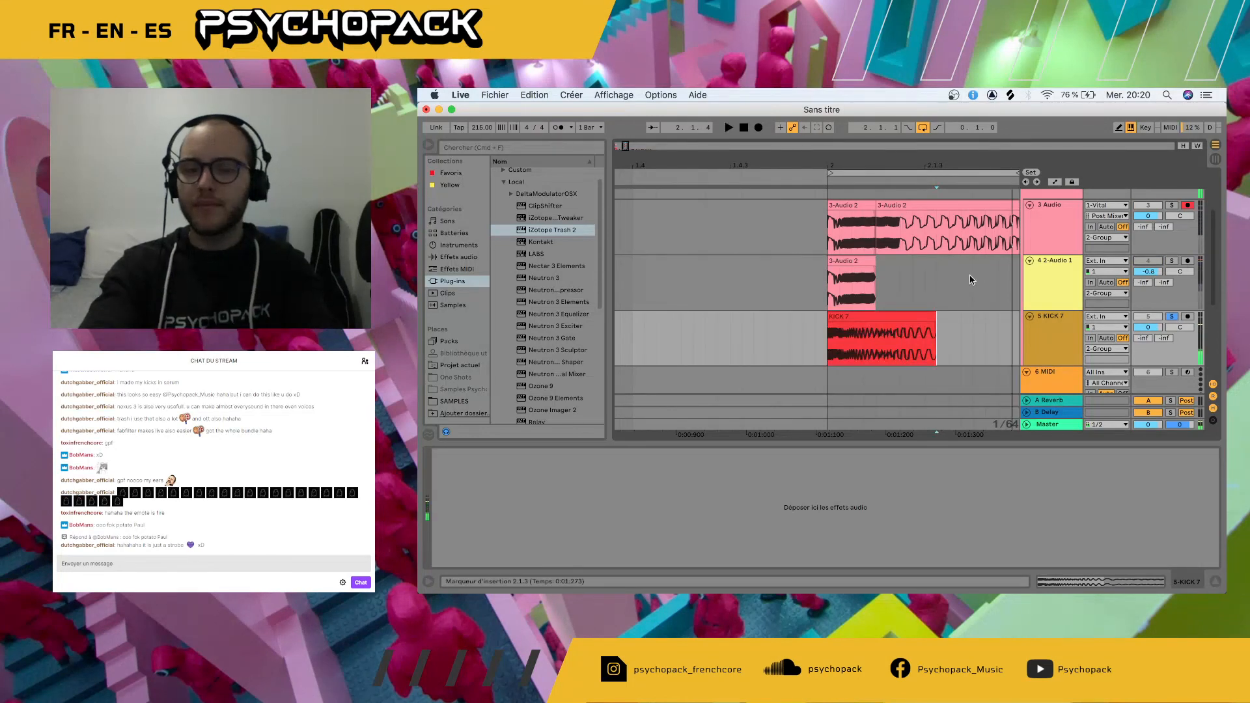
- Delete the first 3 Audio clip, trim the start of the remaining one to 2.1.3, and audition the soloed 2 Group
mouse_move(851, 207)
mouse_down()
mouse_move(887, 209)
mouse_move(841, 207)
mouse_up()
key(Delete)
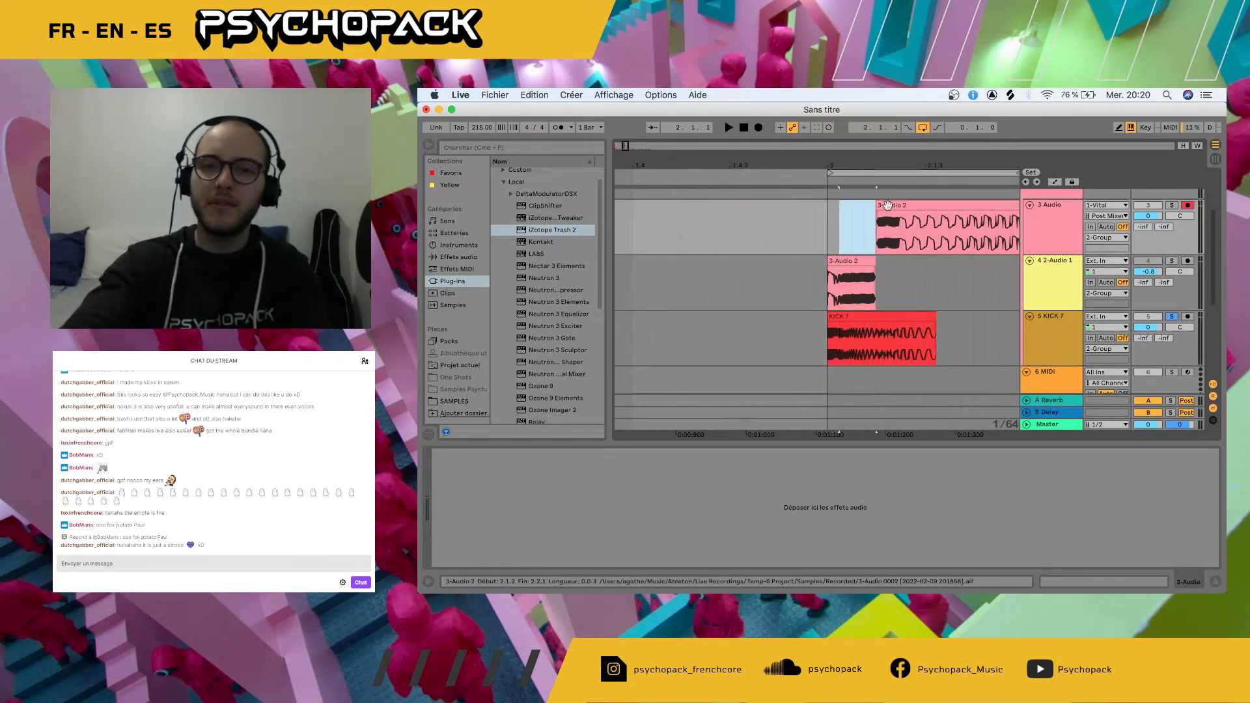
drag(882, 204, 932, 205)
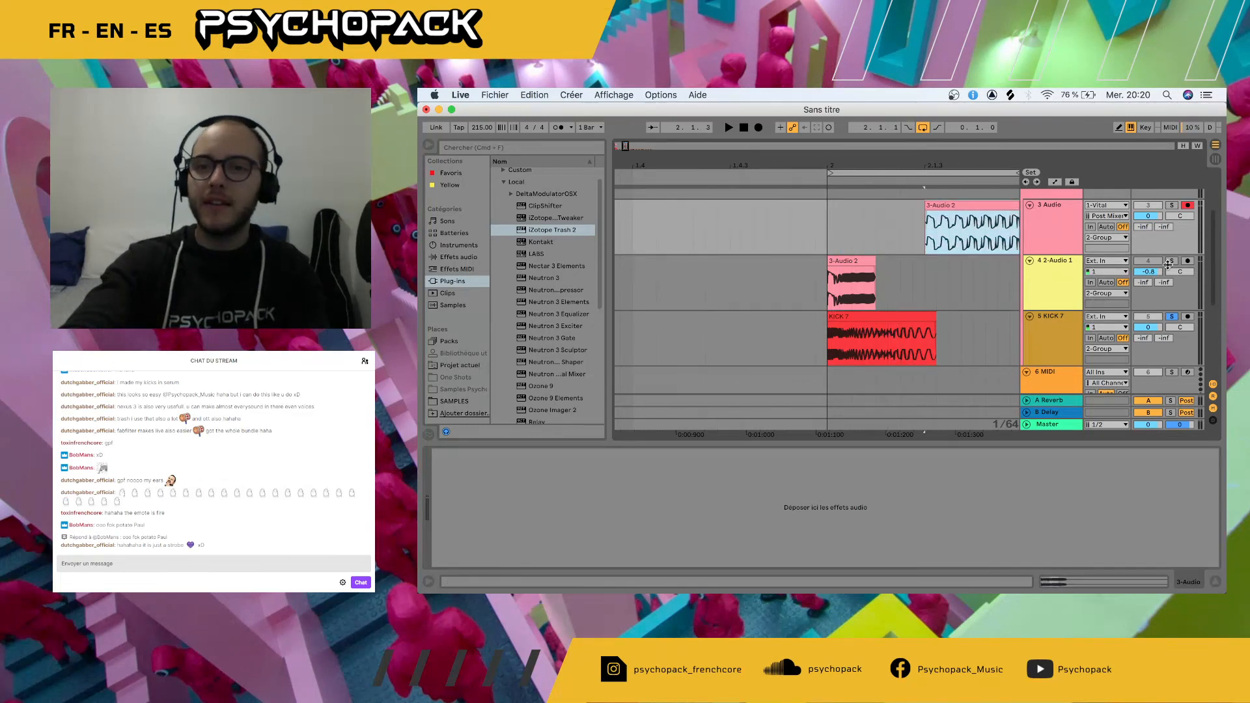
scroll(1145, 279, up, 2)
key(space)
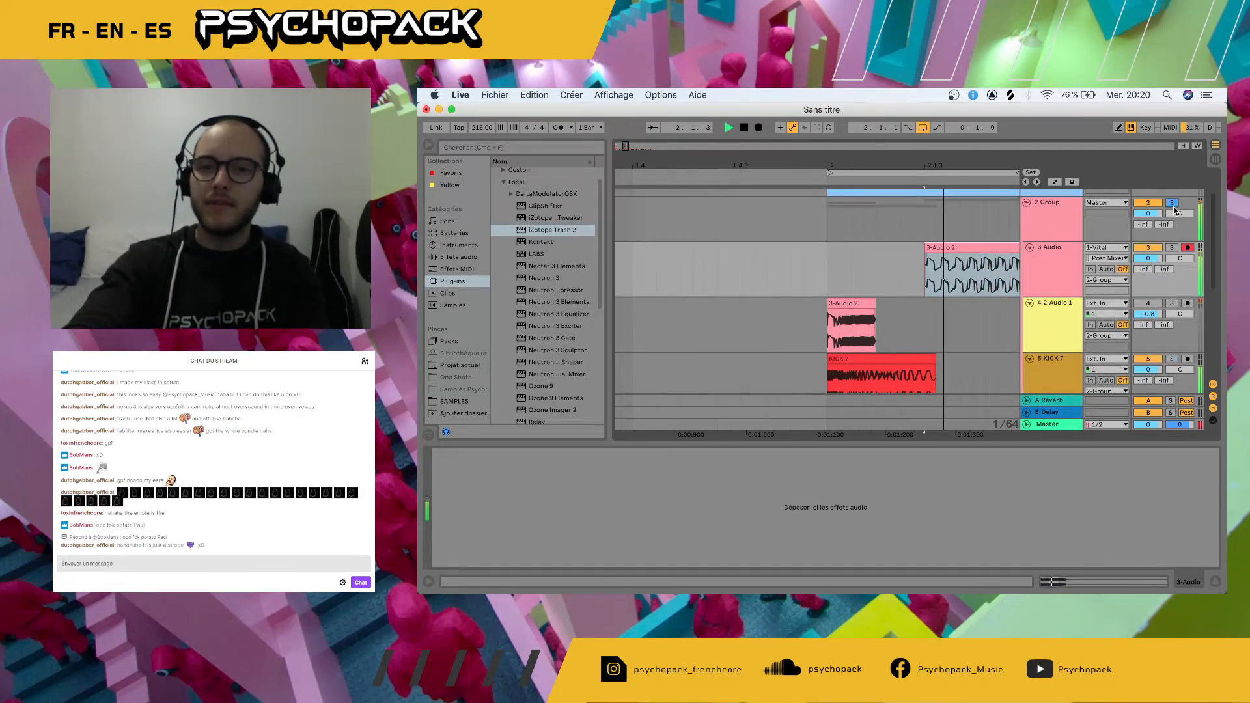
key(space)
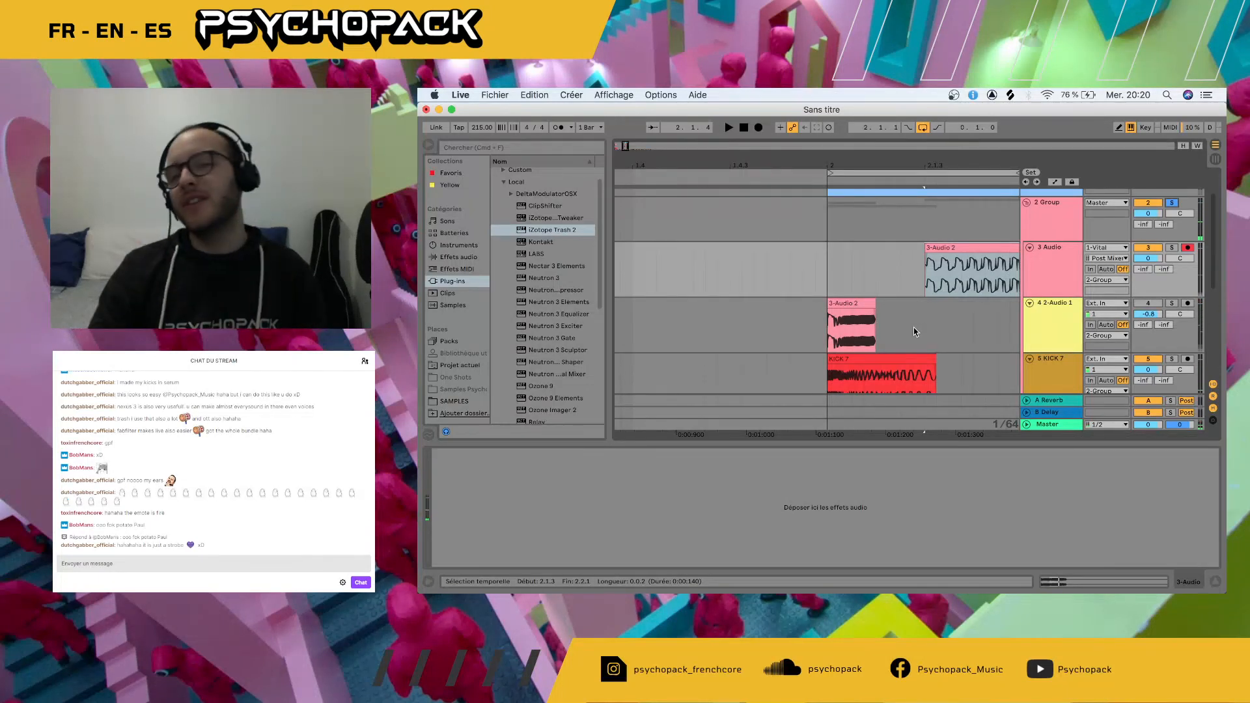
- Load iZotope Trash 2 onto 2 Group after its existing effects
scroll(914, 328, down, 1)
scroll(914, 328, right, 1)
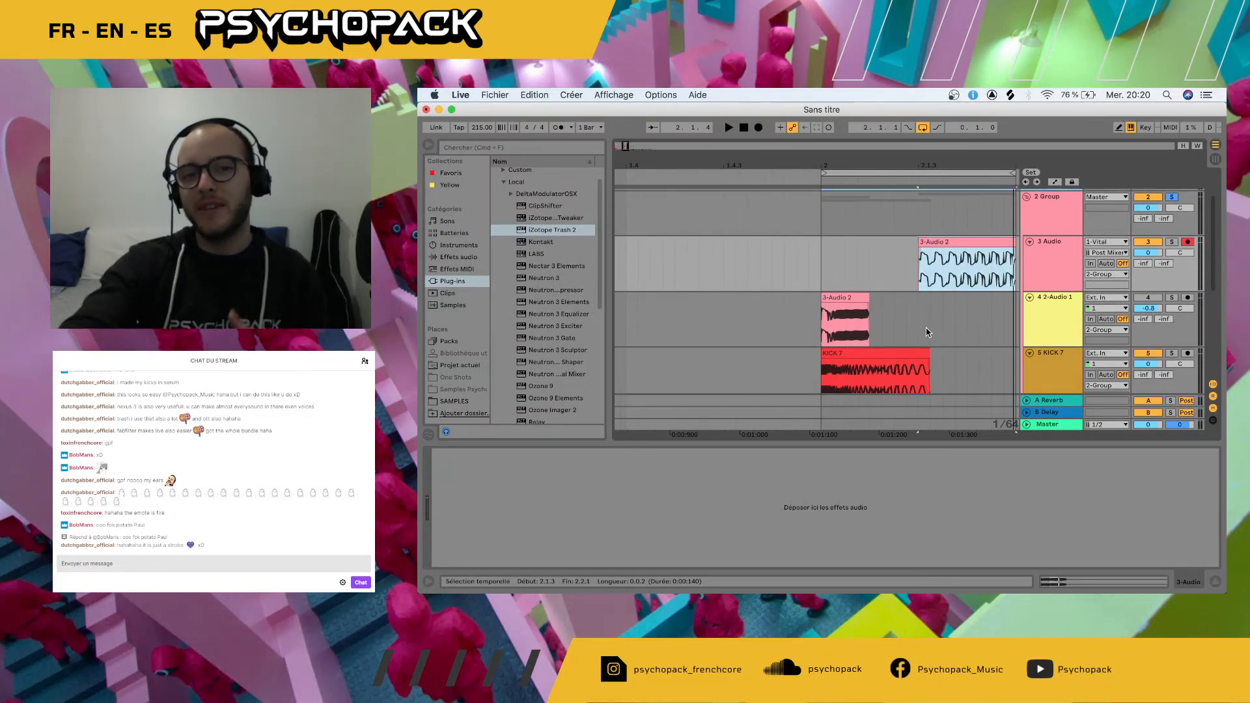
double_click(1056, 378)
scroll(1052, 296, up, 2)
click(1049, 251)
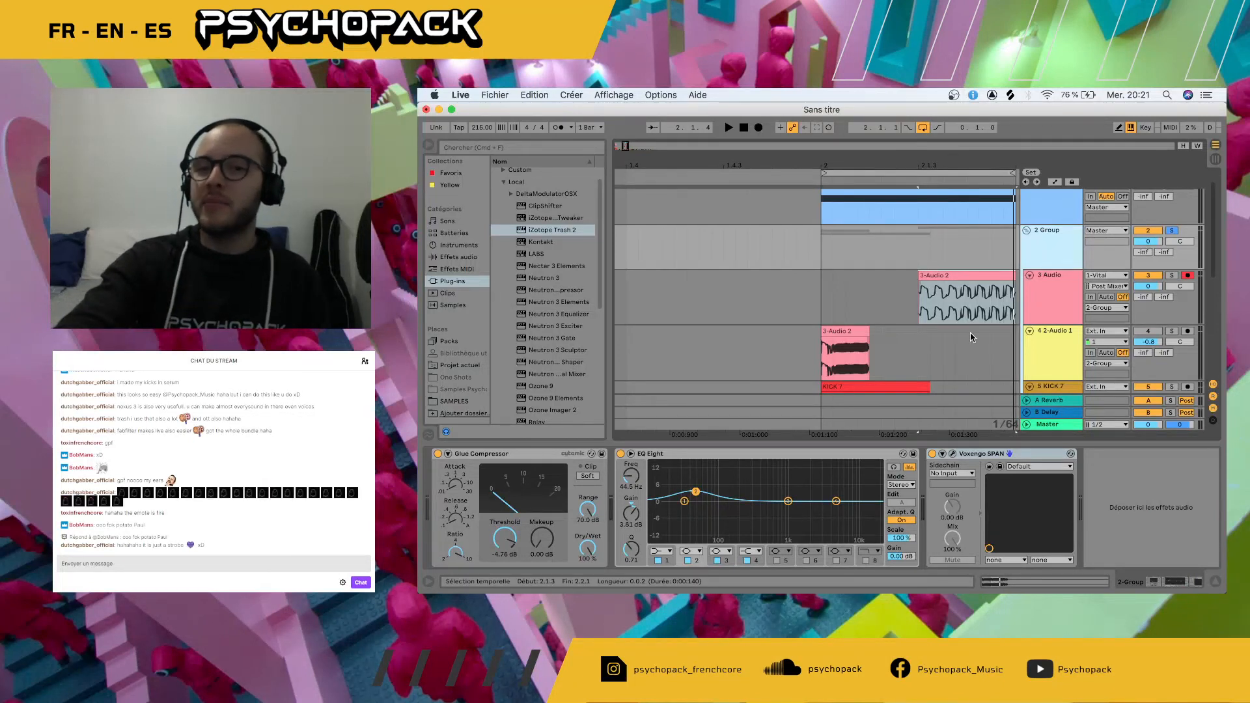
click(1053, 255)
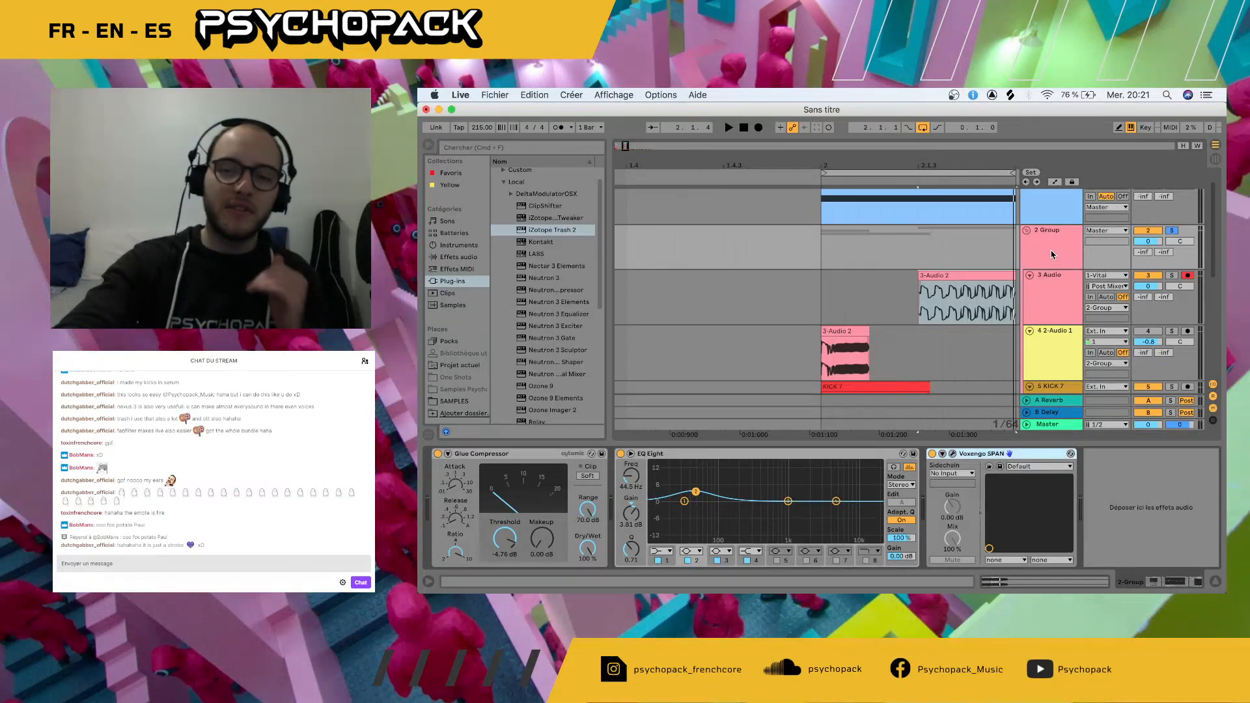
click(1053, 255)
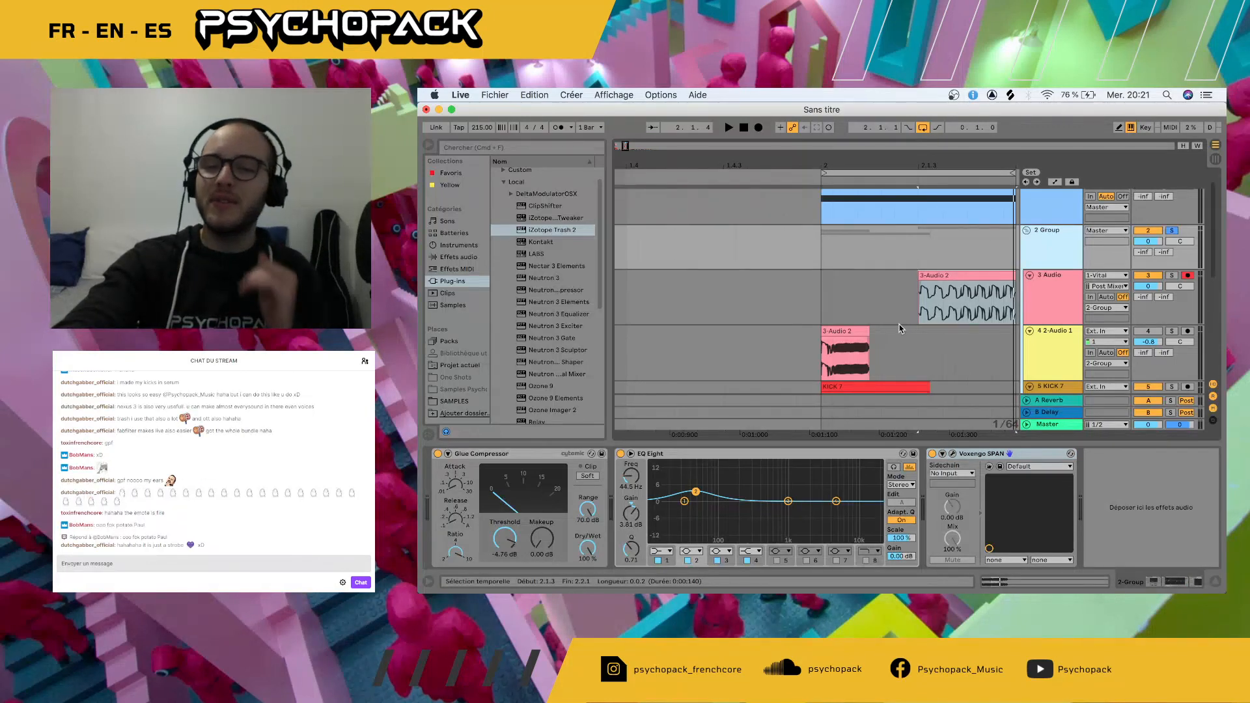
click(543, 230)
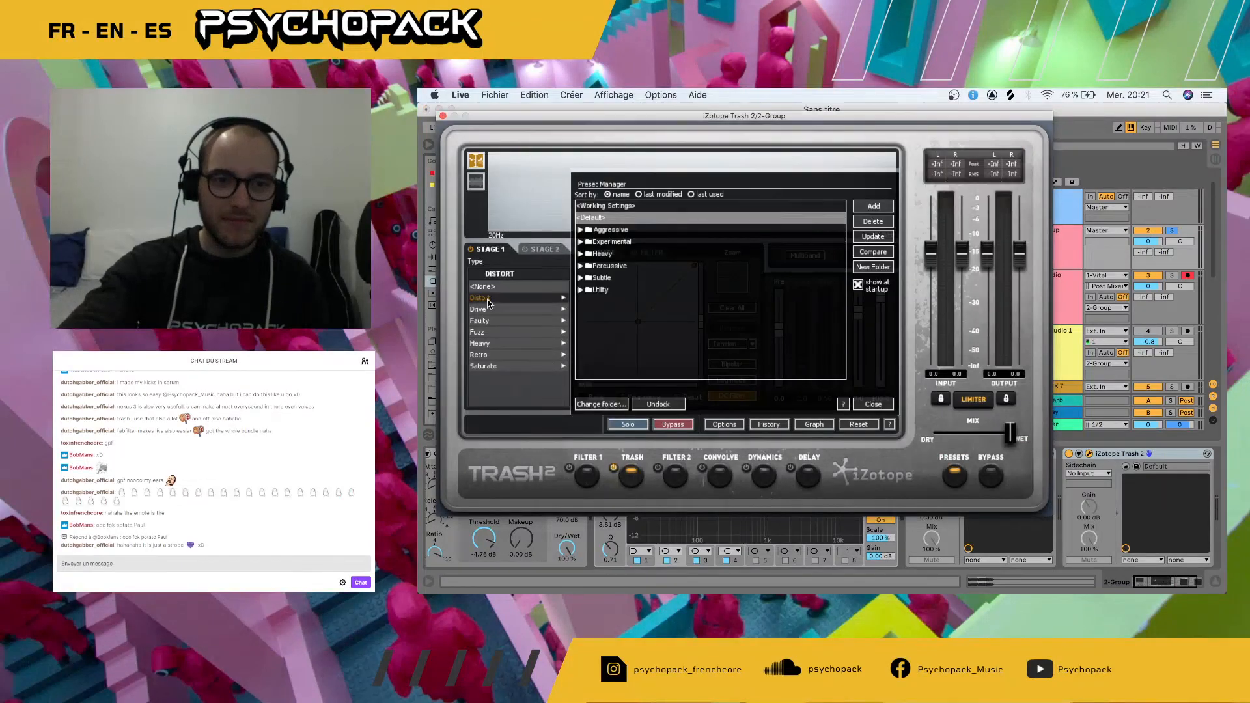
- Audition Busted, Blues Driver, Amp Drainer, Clip Control, Crunchy Taco, Dense, Elastic Trash and Gnasher from the Distort category on Trash 2 stage 1
click(487, 300)
click(490, 310)
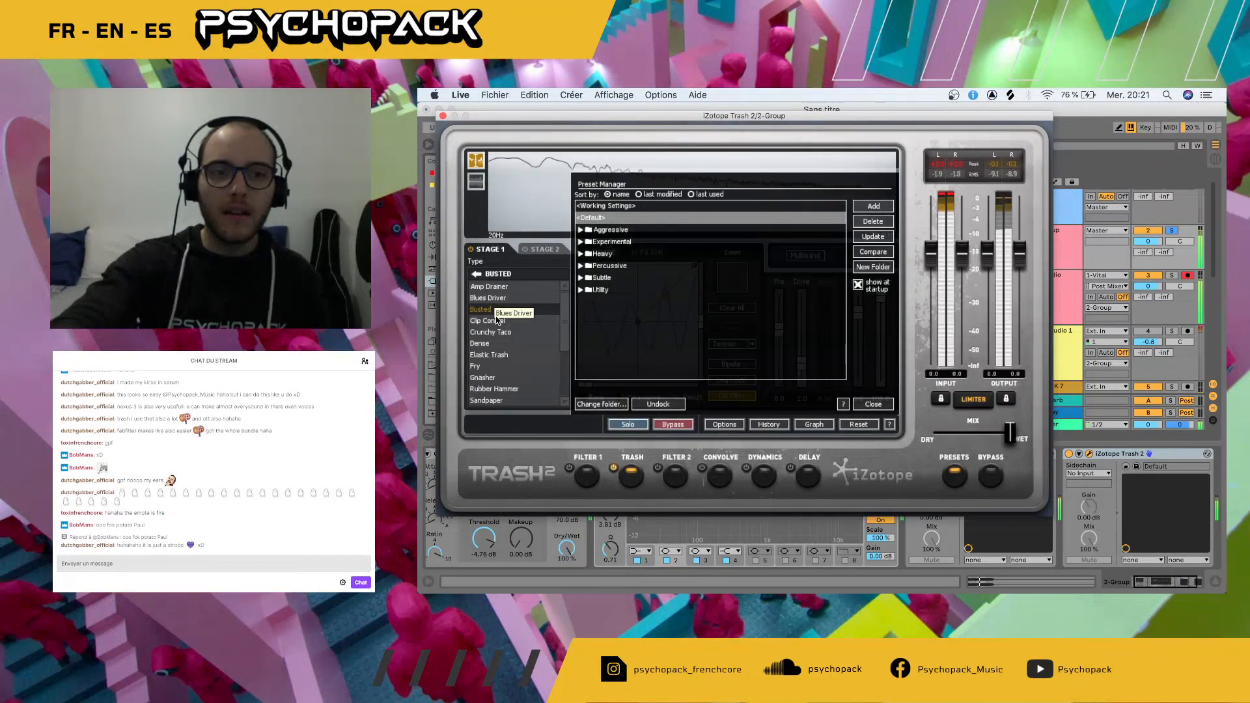
click(489, 297)
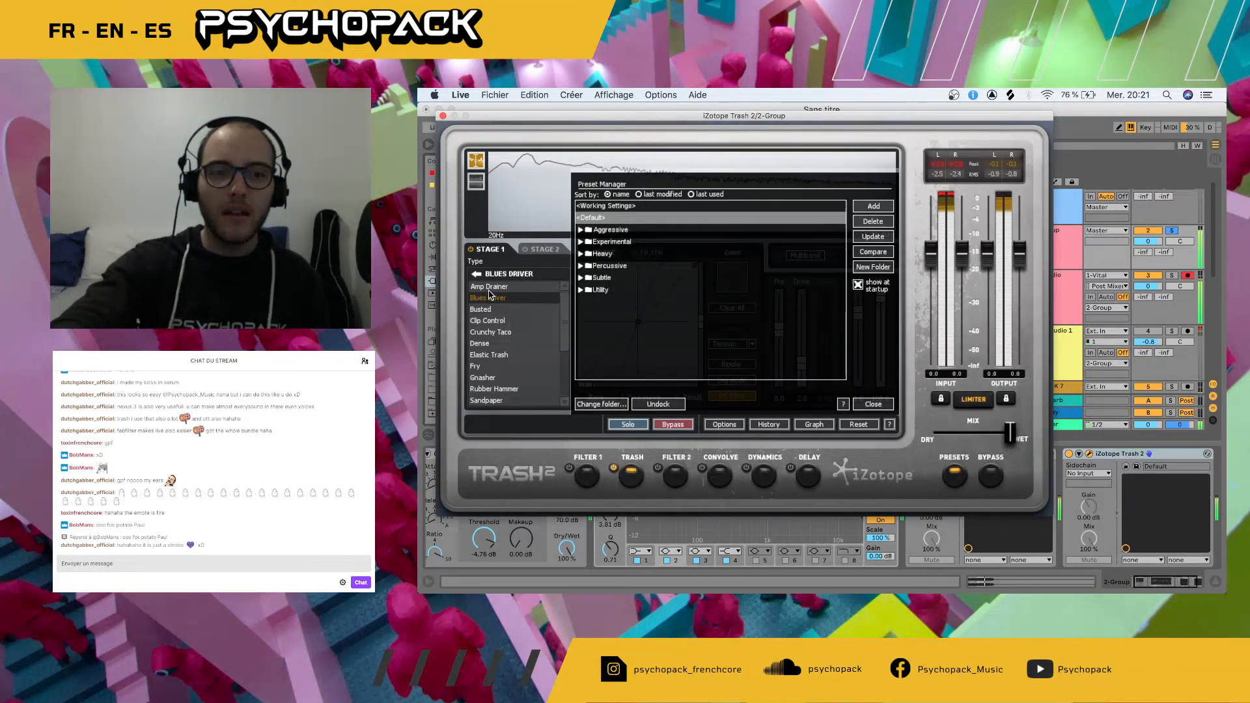
click(489, 287)
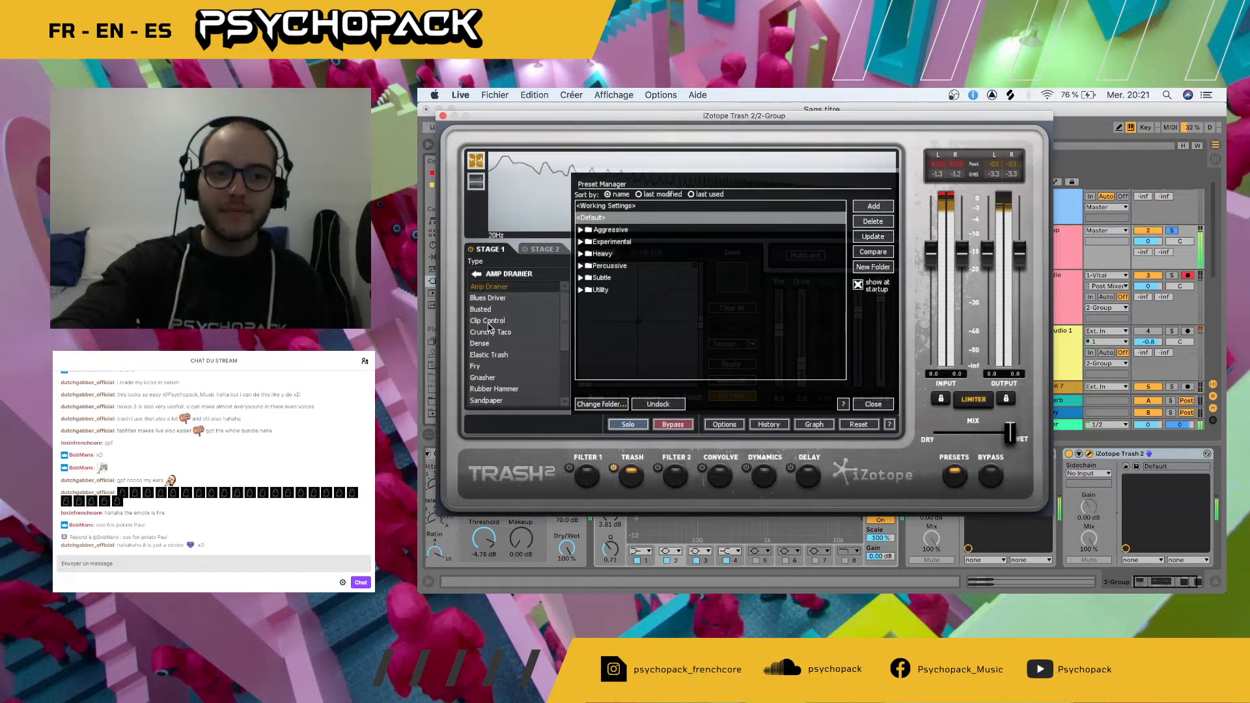
click(489, 321)
click(490, 332)
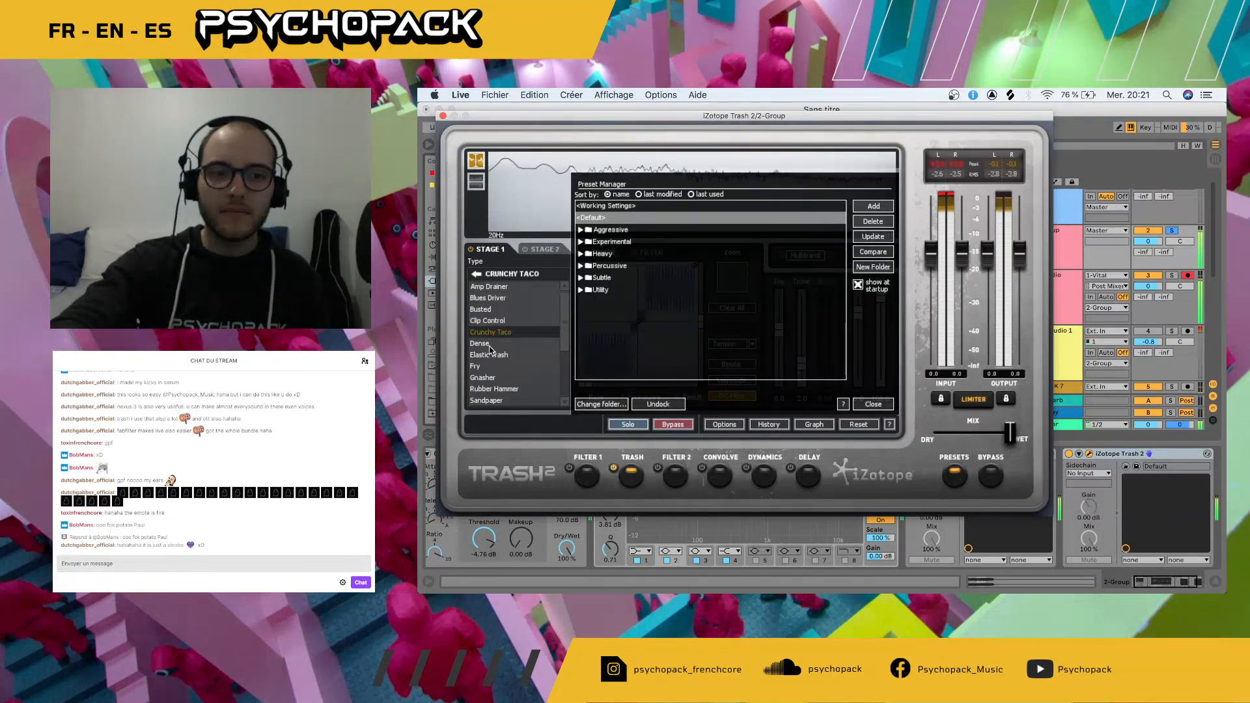
click(489, 346)
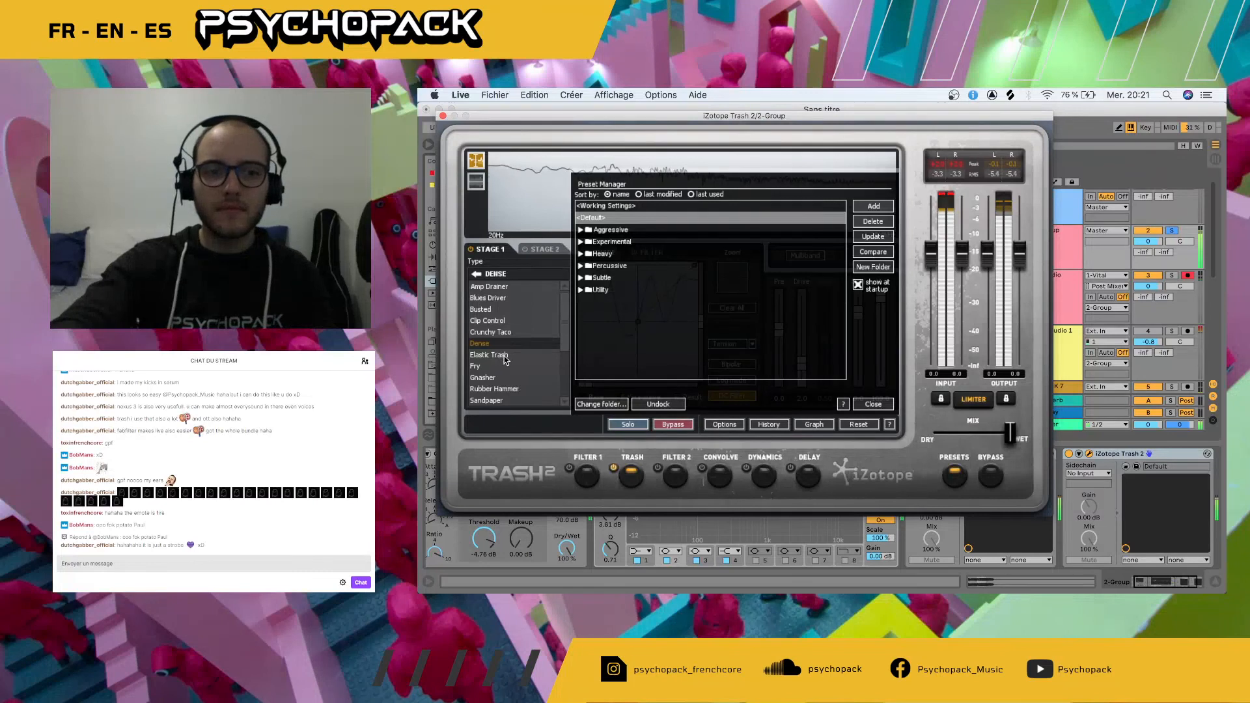
click(501, 354)
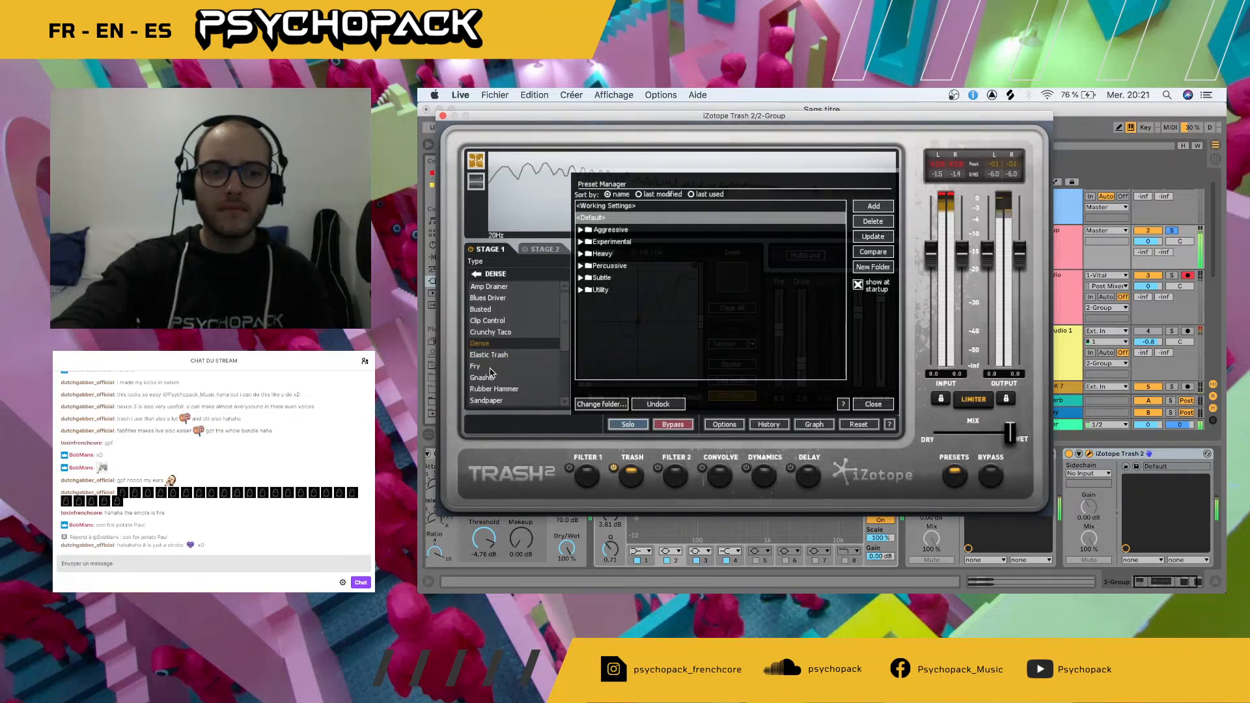
click(487, 378)
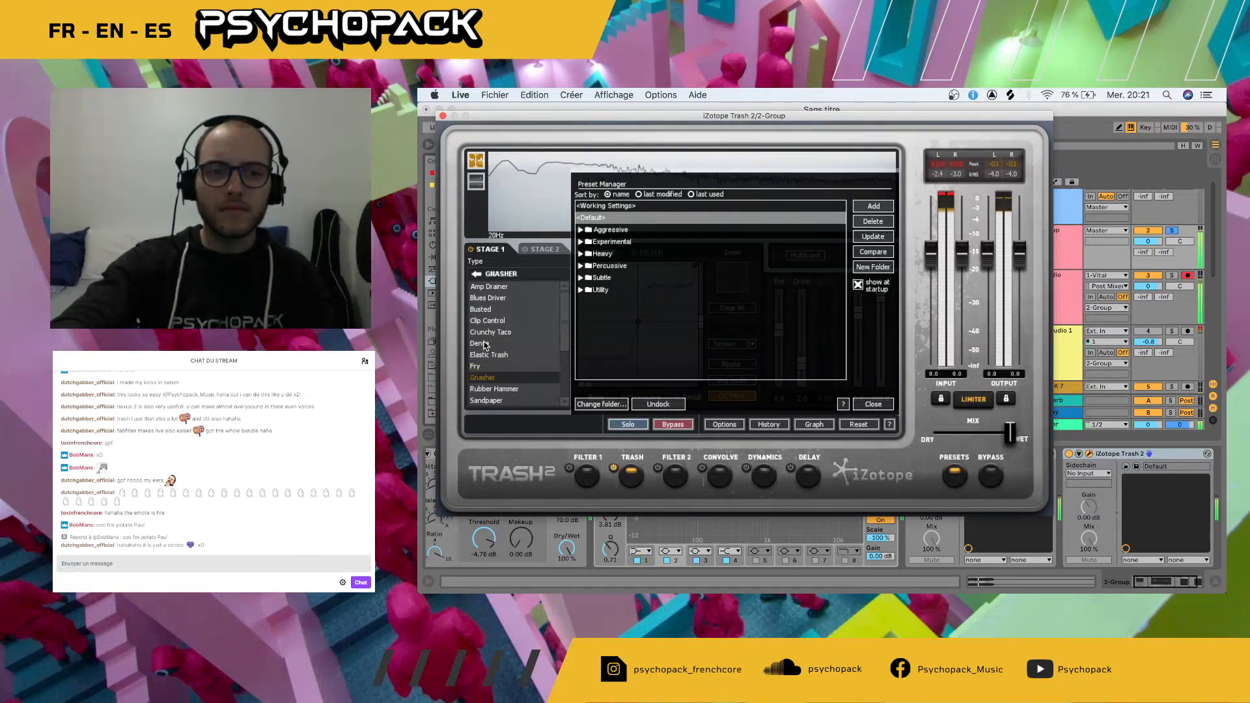
- Select the Dense distortion, dismiss the Preset Manager, and bend the upper half of the stage 1 shape curve upward
click(484, 344)
click(868, 408)
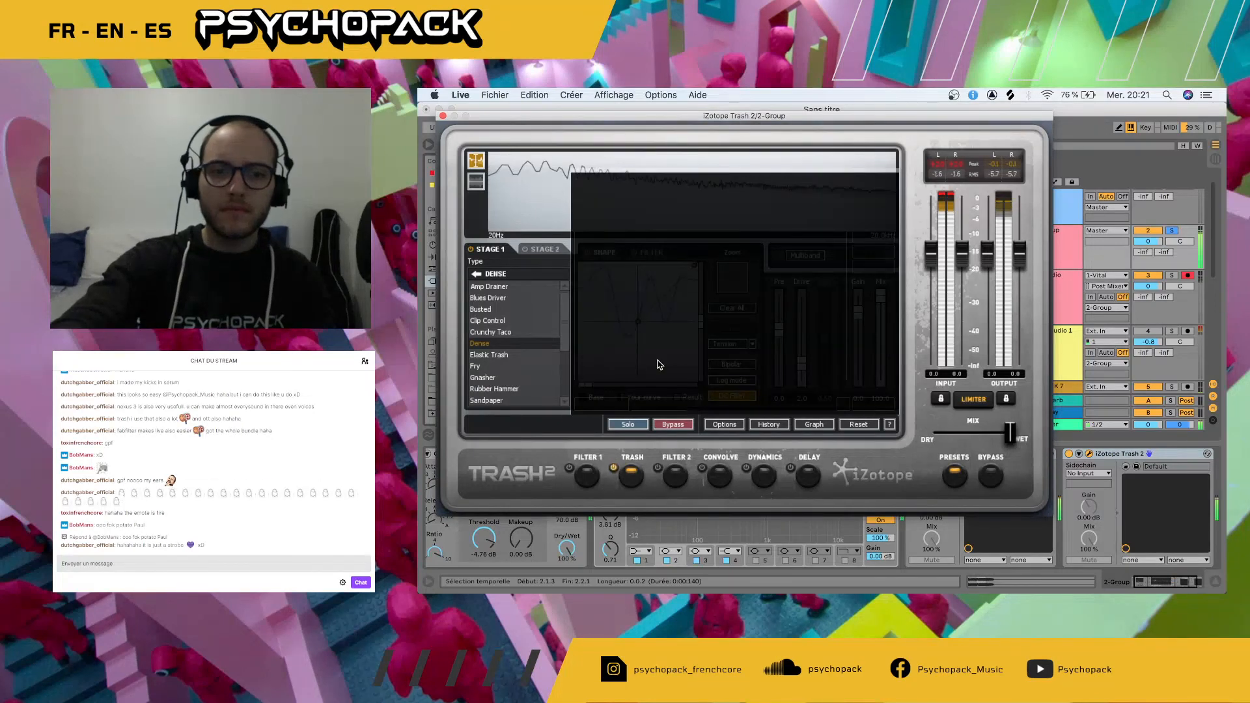
drag(640, 294, 666, 287)
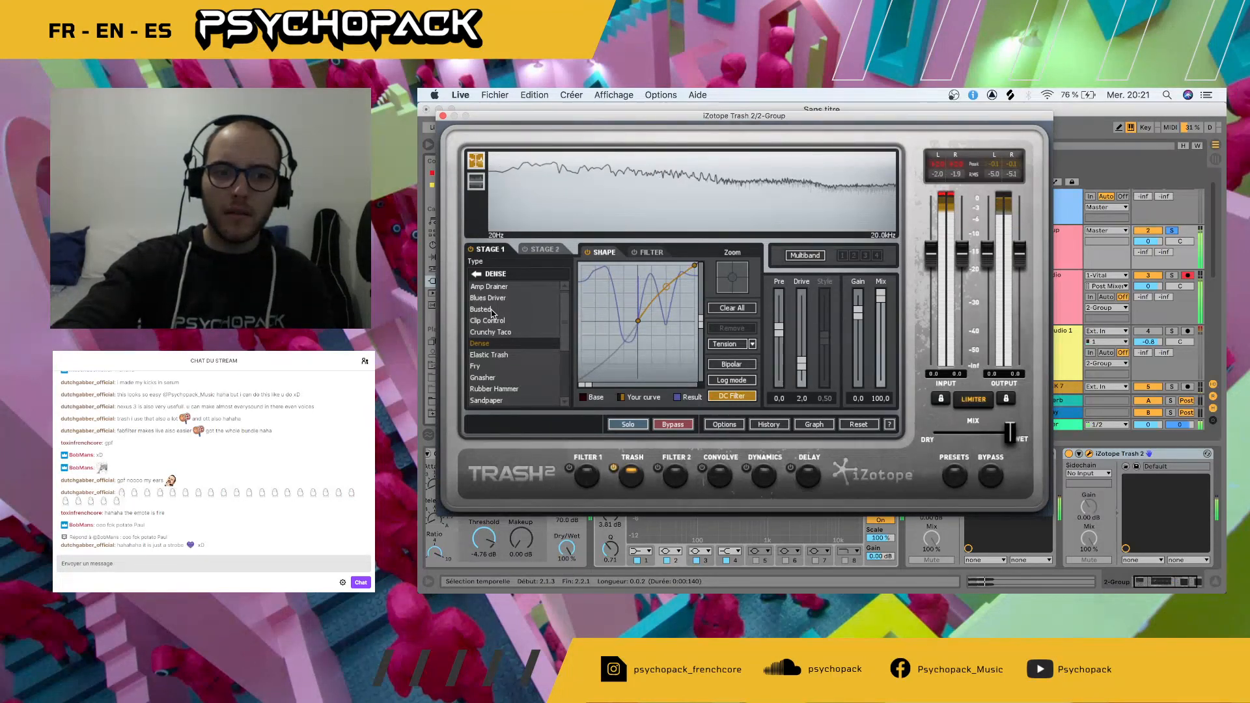
- Compare Busted and Clip Control, choose Amp Drainer for stage 1, and close Trash 2 to return to the arrangement
click(492, 310)
click(500, 321)
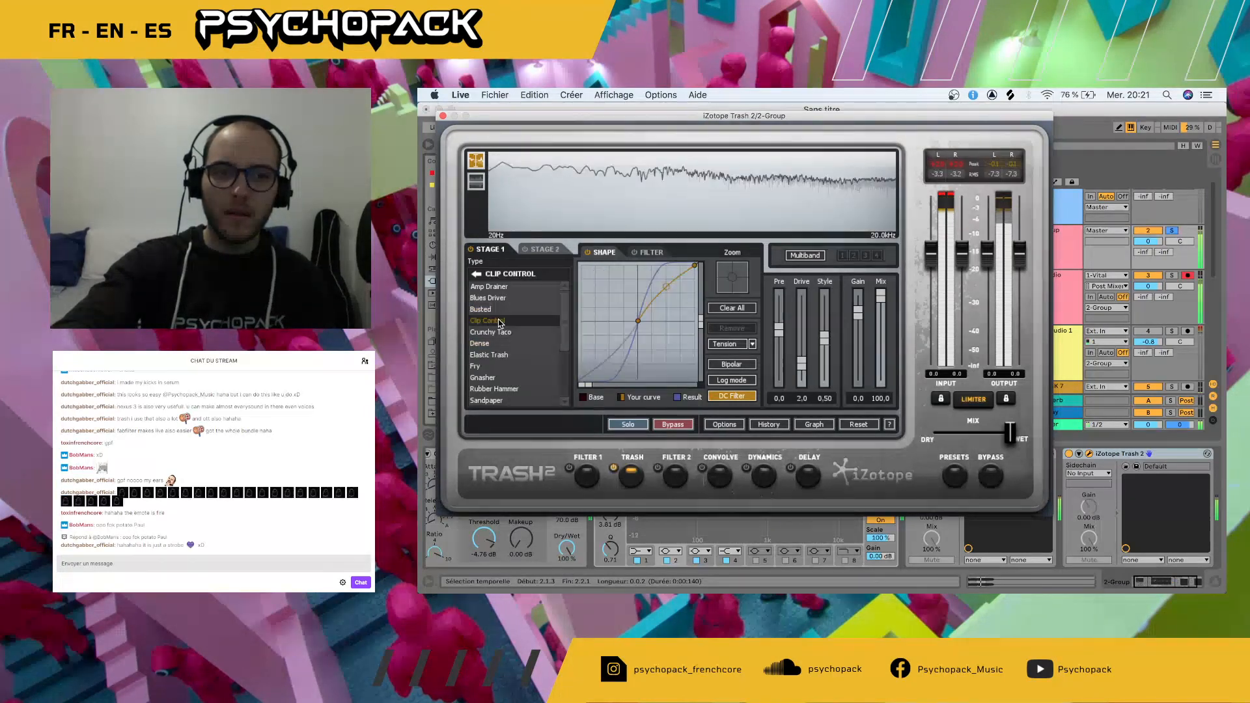
click(489, 287)
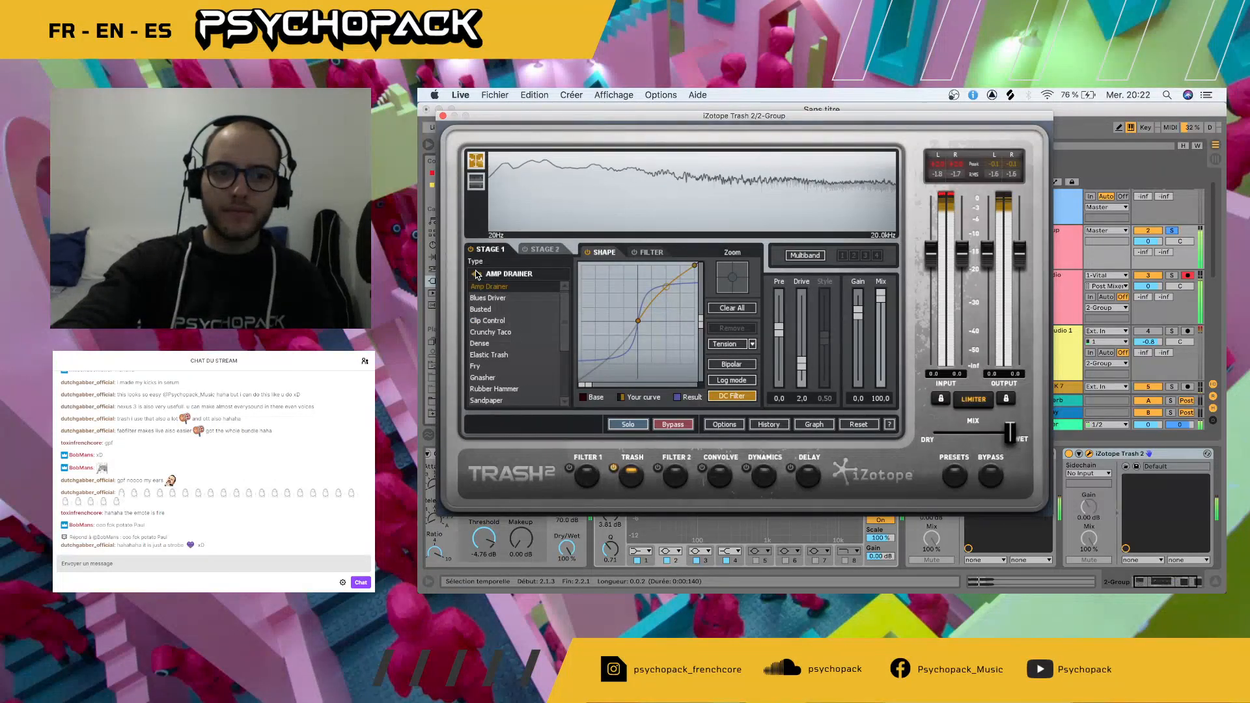
click(477, 274)
click(442, 116)
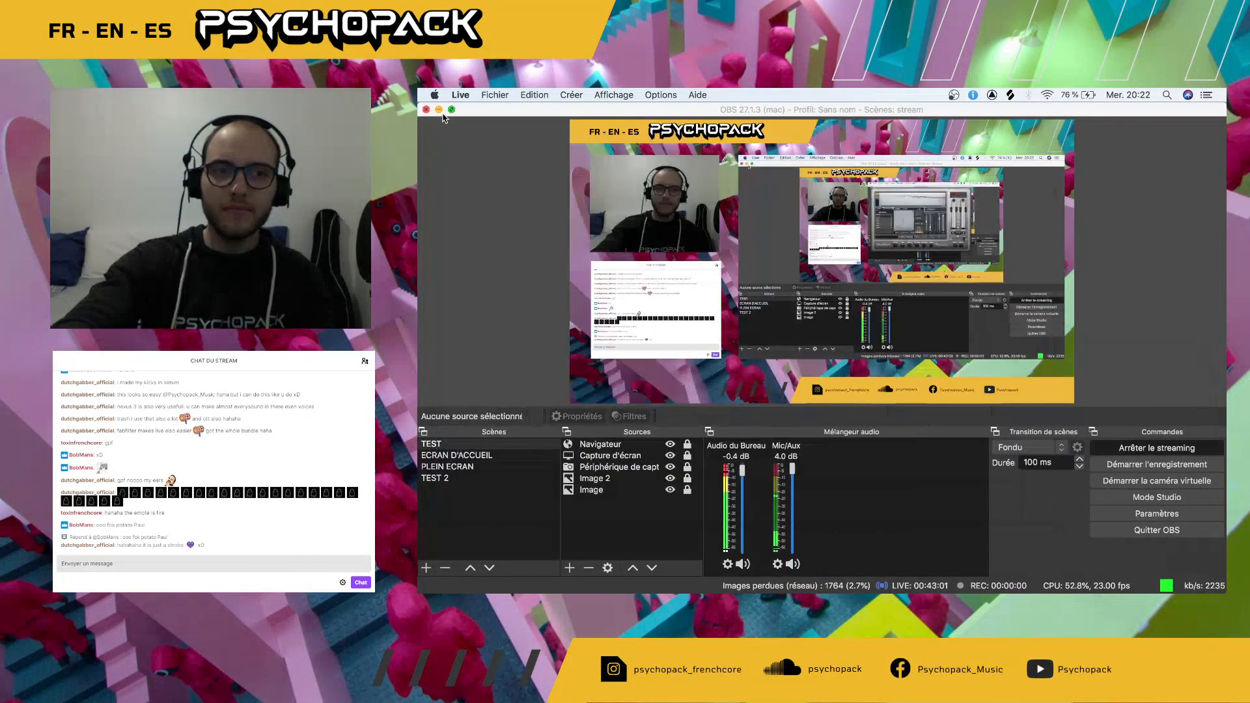
click(1009, 576)
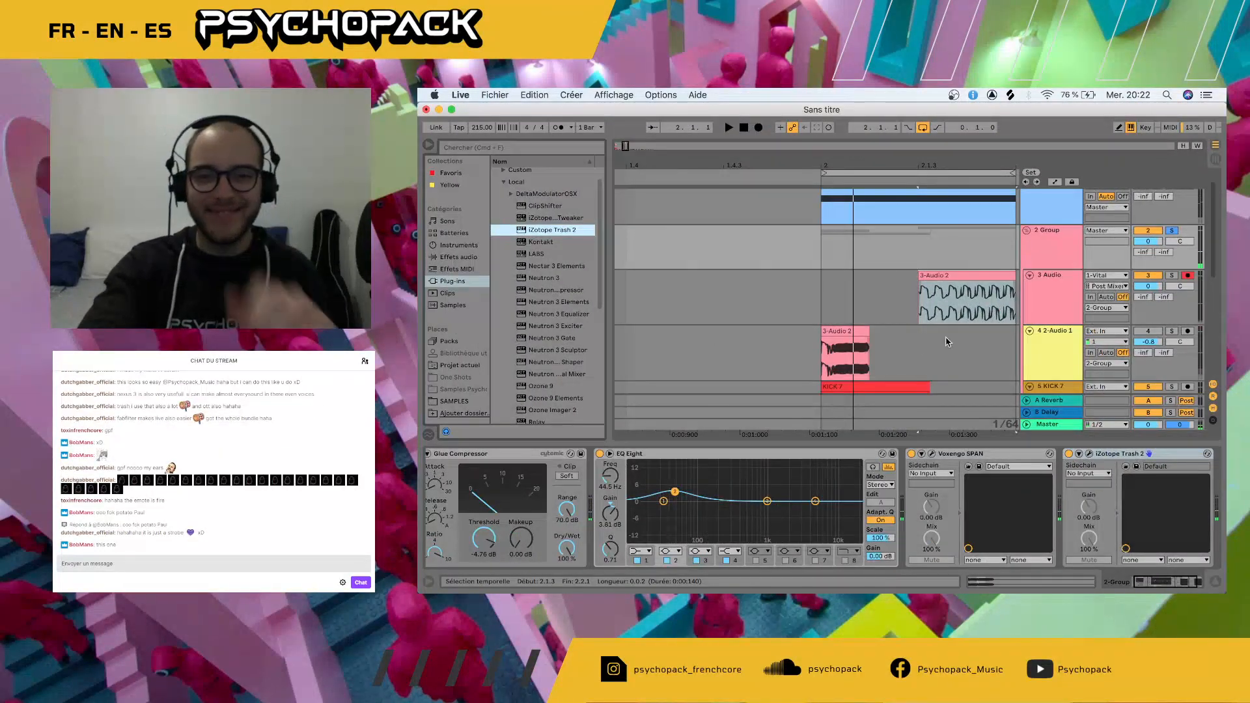
- Solo the 8 Audio track, set the loop to its first 8-Audio clip, and play it
scroll(906, 328, down, 5)
scroll(629, 319, left, 3)
scroll(624, 318, down, 8)
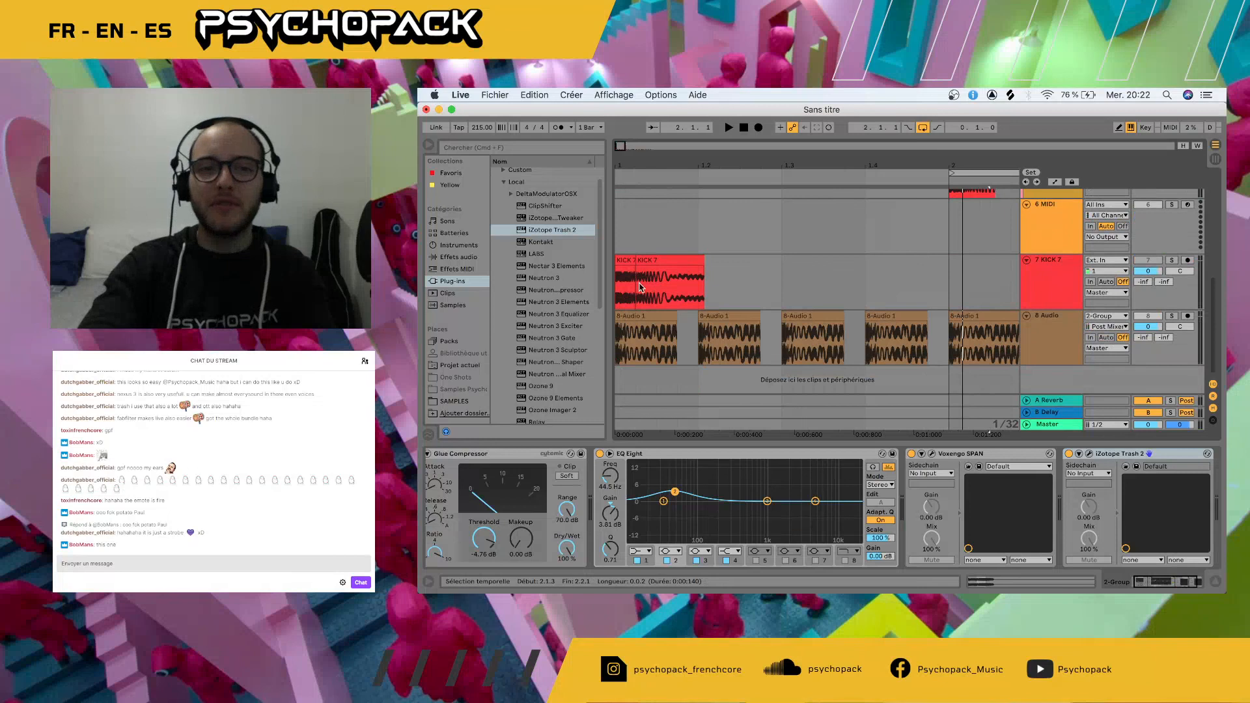
click(645, 332)
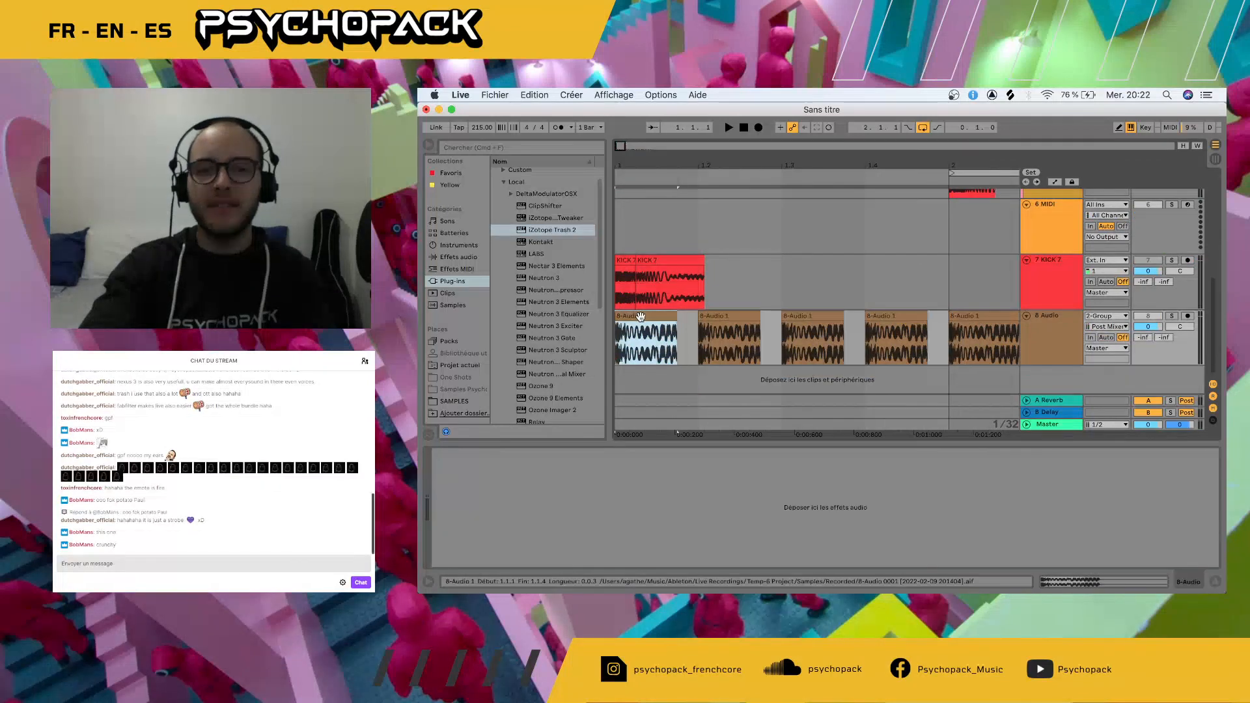
click(1172, 317)
scroll(821, 315, down, 5)
key(super+l)
key(space)
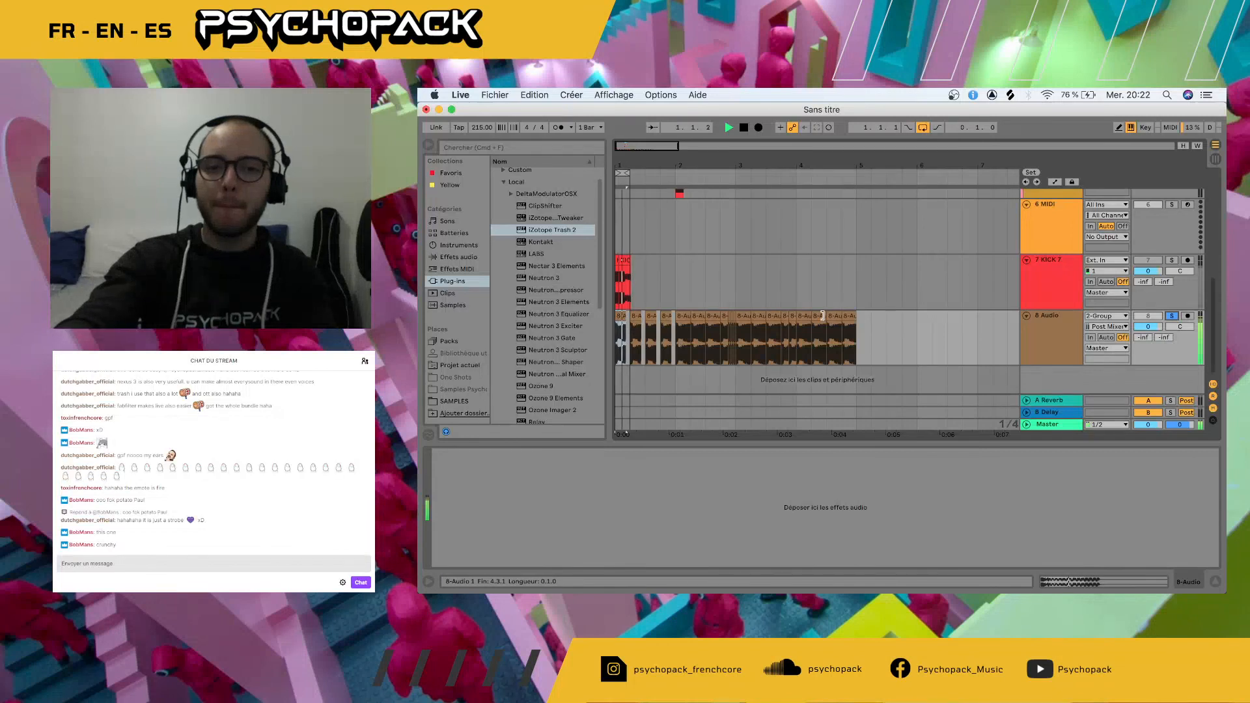
- Examine the joins and fades between the resampled clips on the 8 Audio track
click(675, 322)
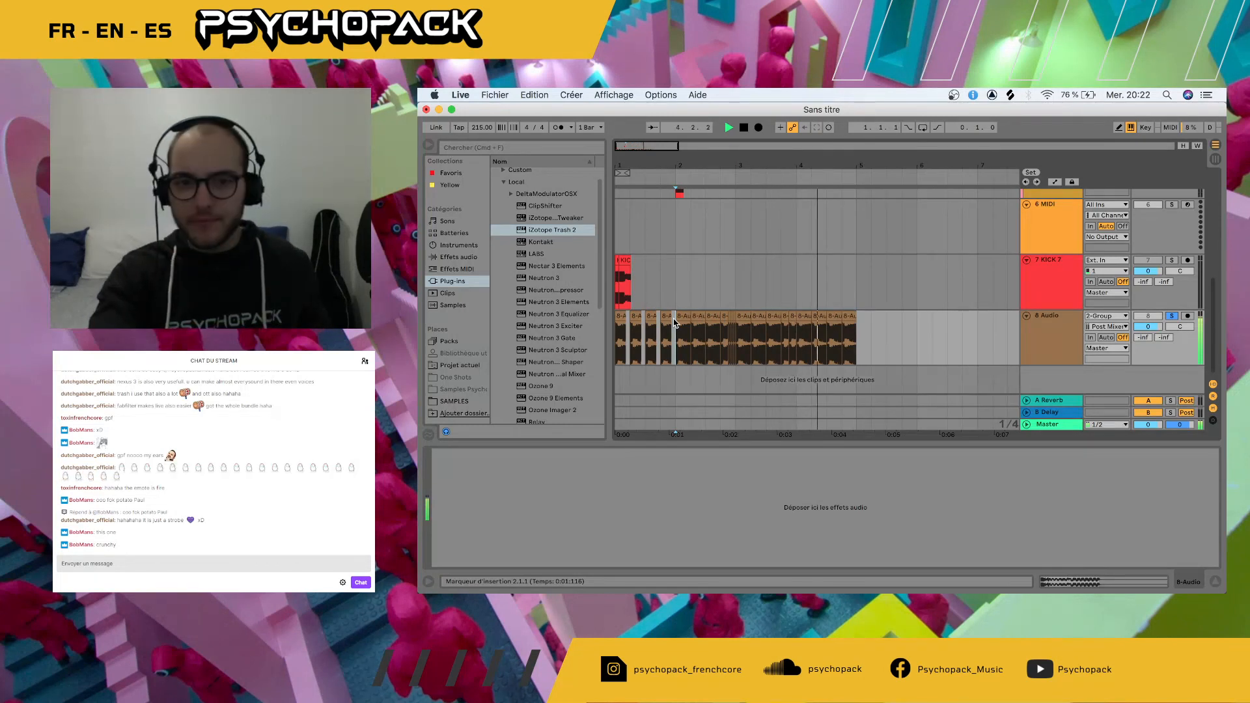
scroll(784, 329, up, 10)
scroll(681, 347, down, 3)
scroll(807, 341, up, 6)
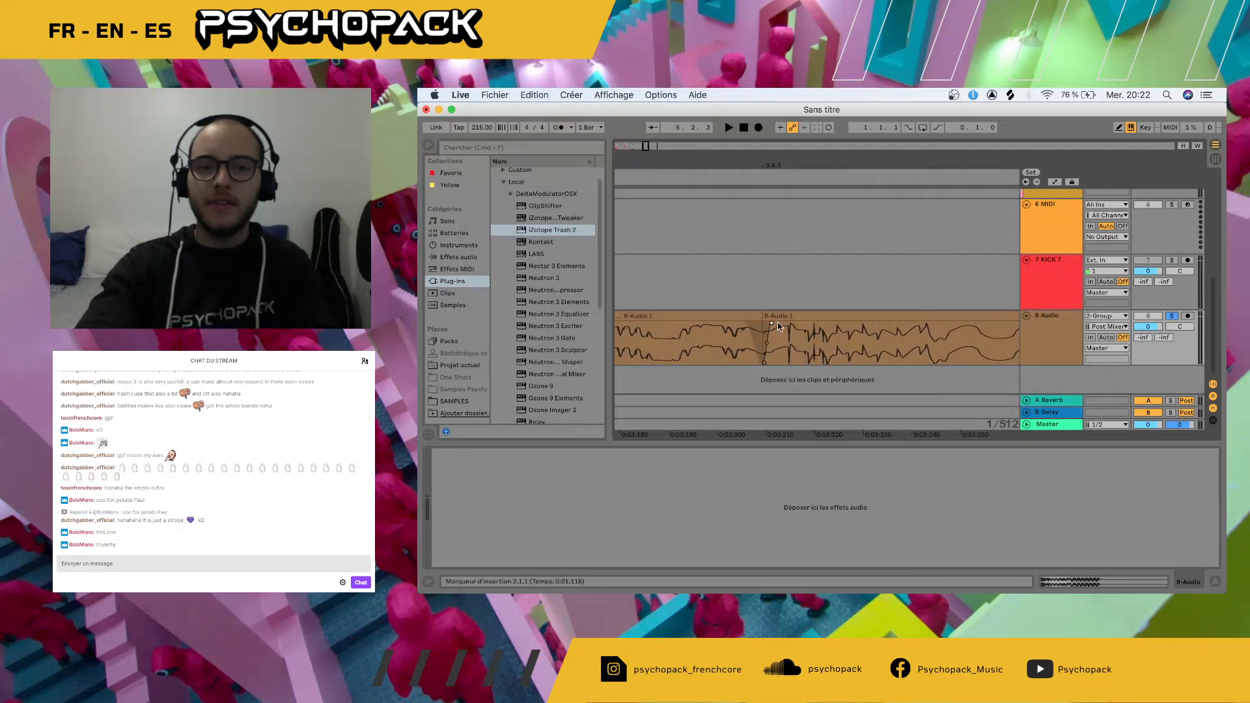
drag(743, 323, 759, 315)
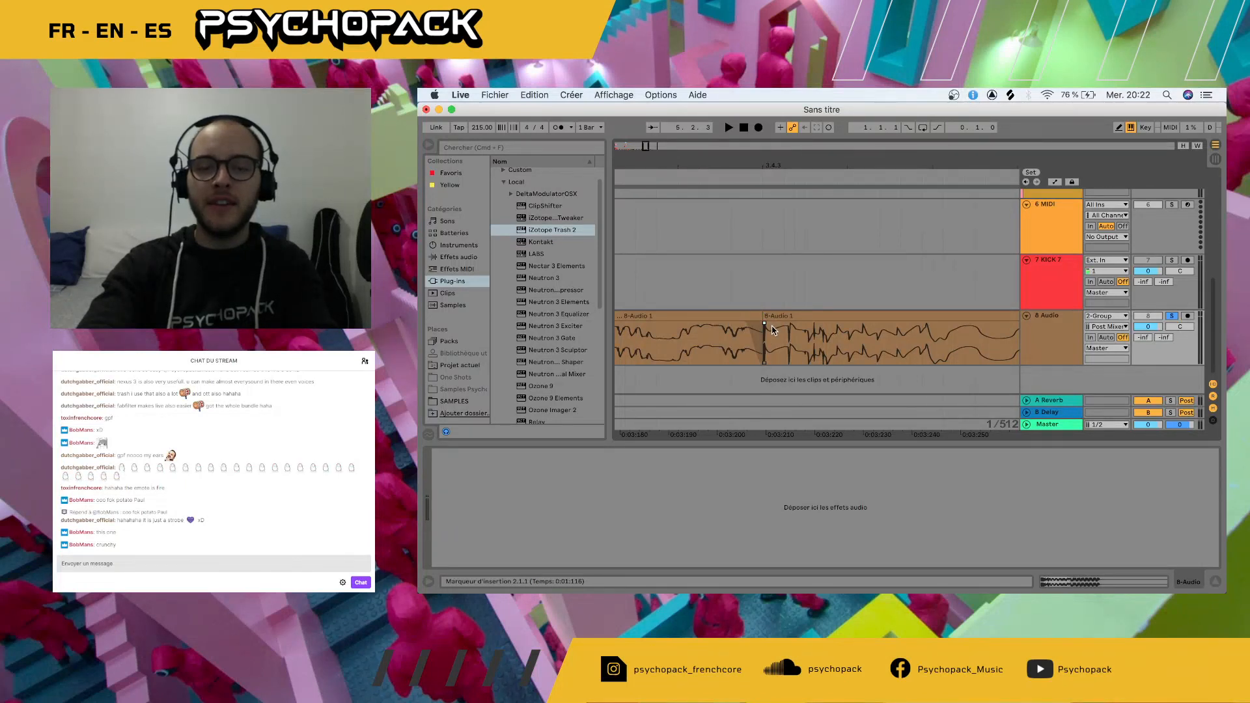
scroll(719, 284, down, 10)
scroll(719, 286, up, 3)
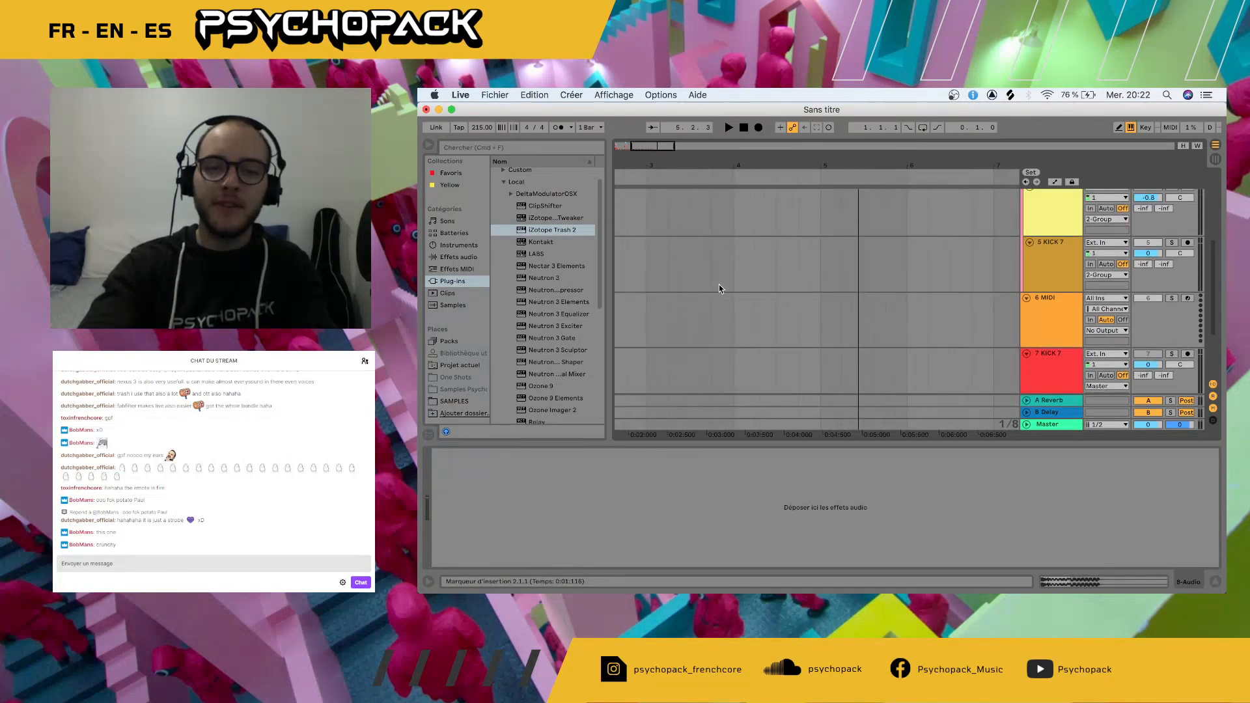
scroll(718, 286, down, 3)
scroll(719, 287, left, 4)
scroll(695, 335, up, 4)
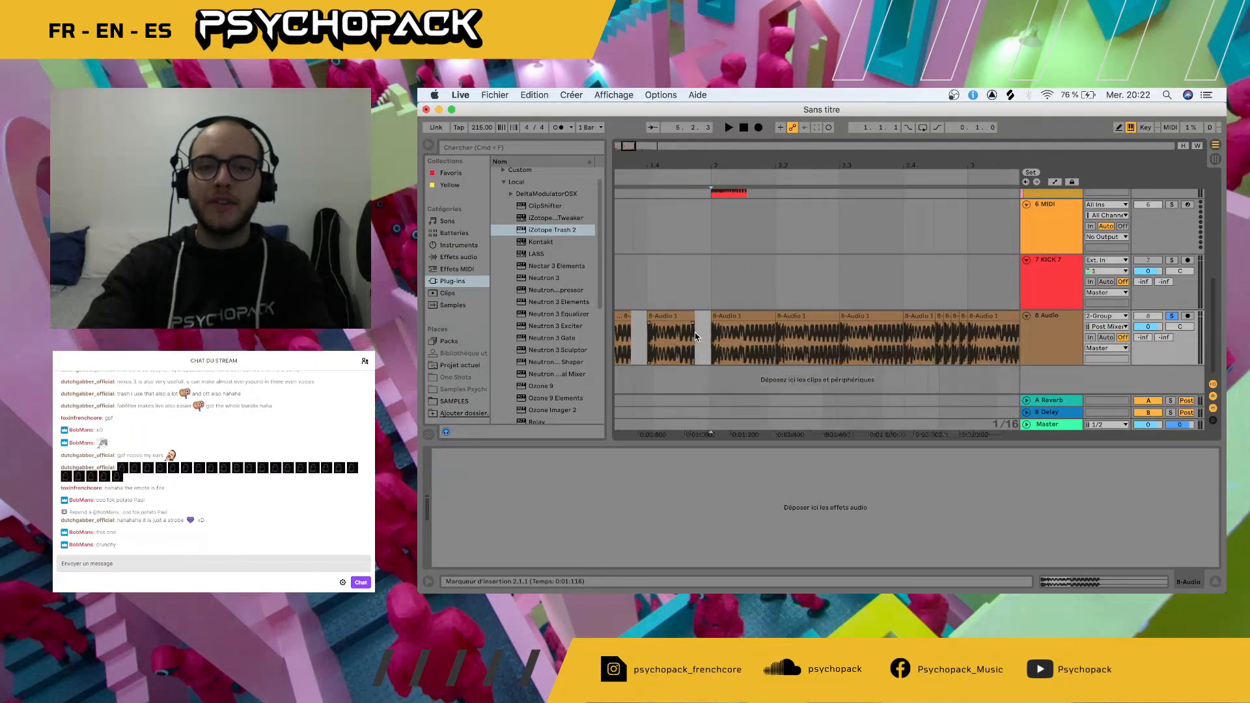
scroll(695, 335, up, 2)
scroll(714, 345, up, 3)
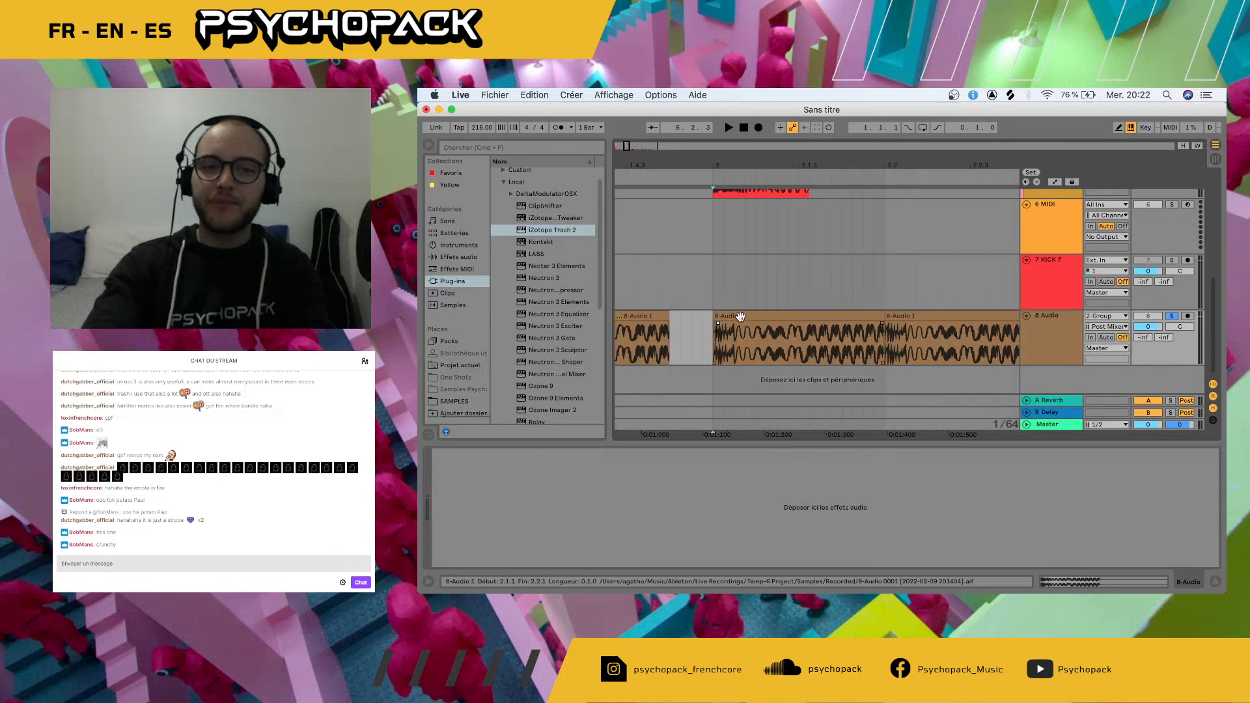
- Loop the 8-Audio clip from 2.1.1 to 2.2.1 and audition it
click(718, 327)
click(738, 314)
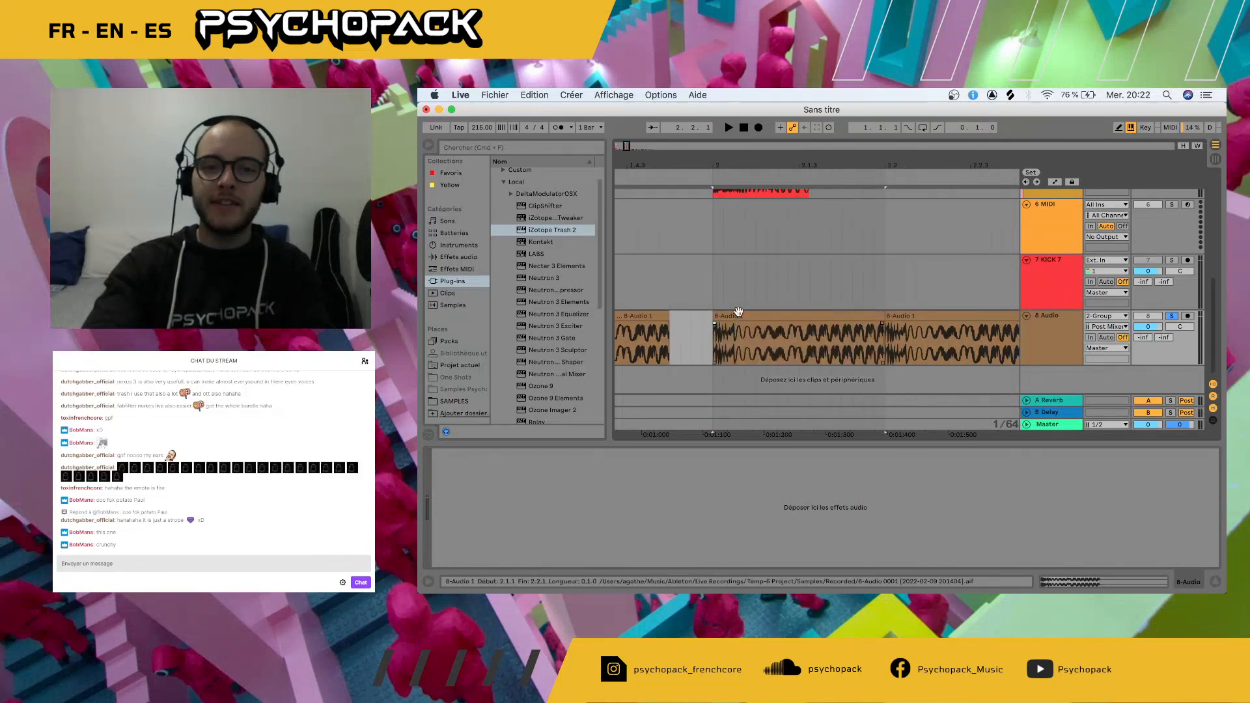
key(super+l)
key(space)
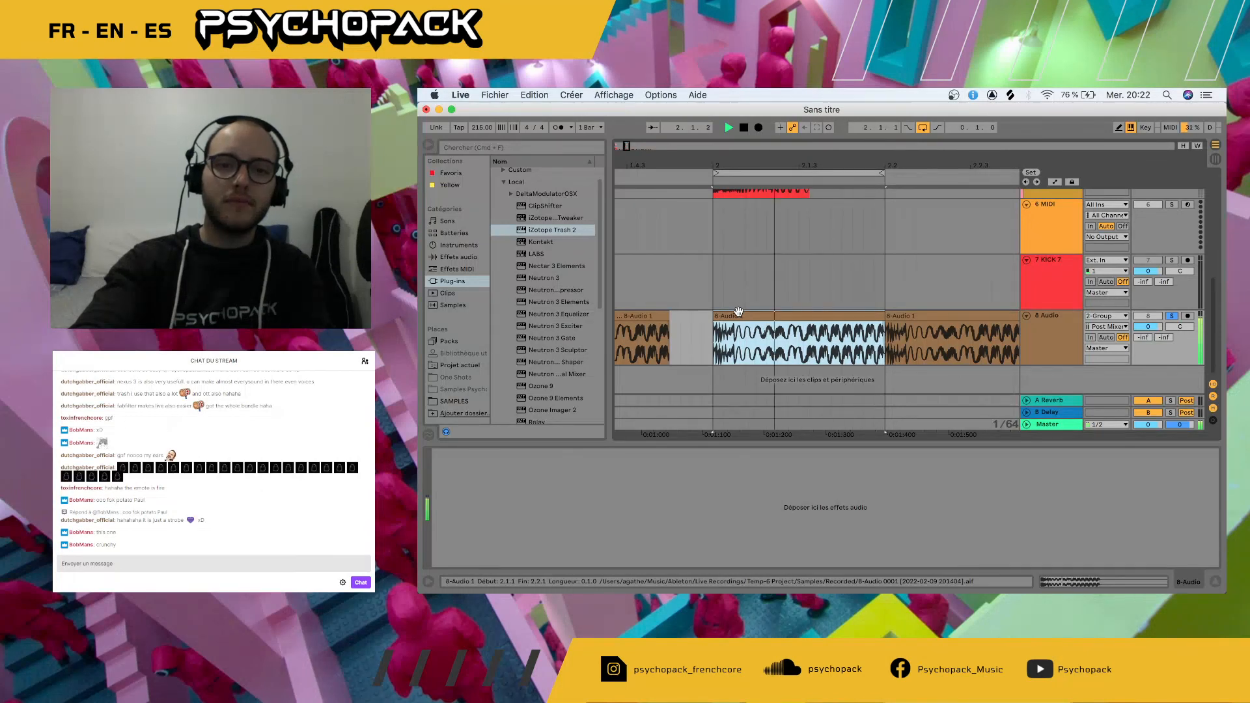
key(space)
- Try a short fade-in on the looped 8-Audio clip at 2.1.1 while auditioning it
click(720, 332)
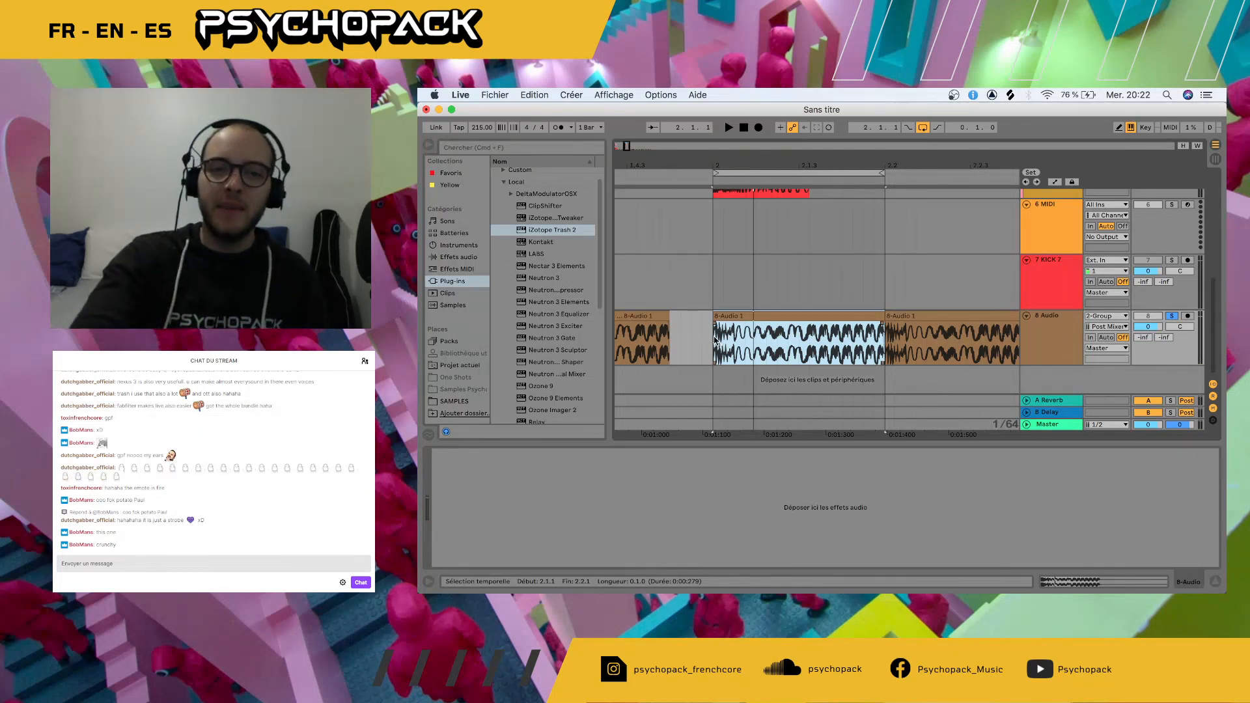
click(716, 327)
key(space)
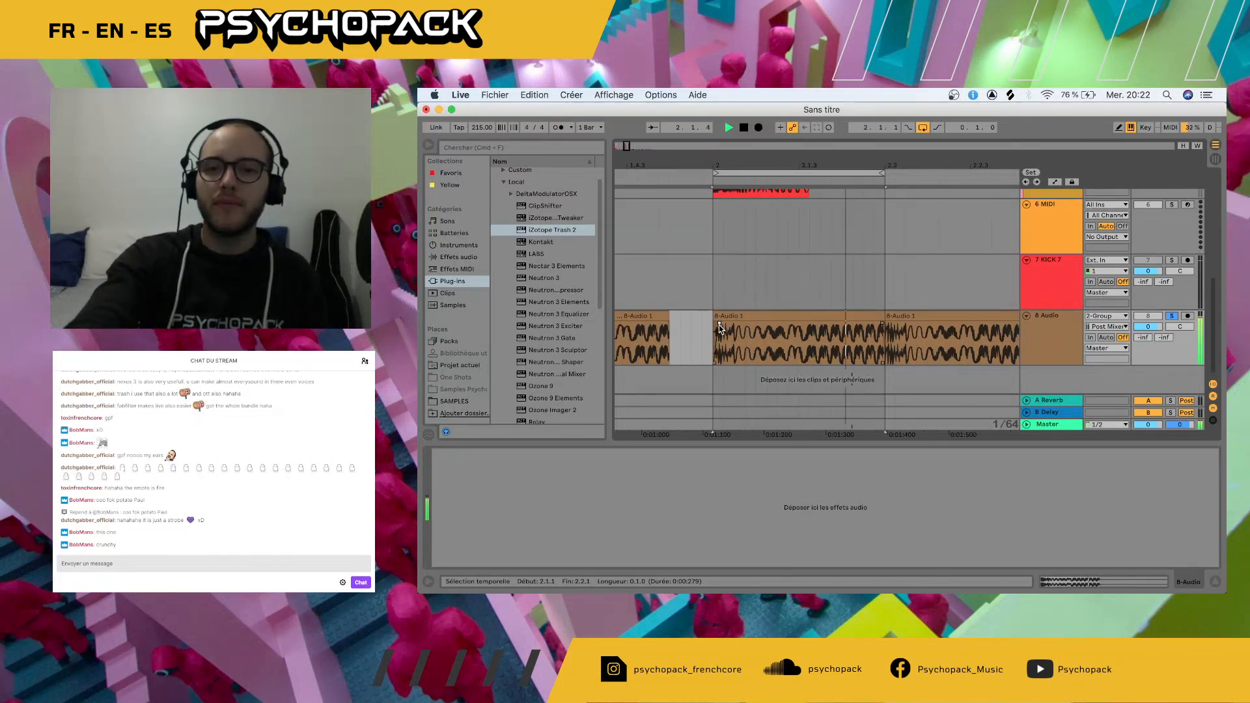
mouse_move(719, 324)
mouse_down()
mouse_move(737, 325)
mouse_move(727, 329)
mouse_up()
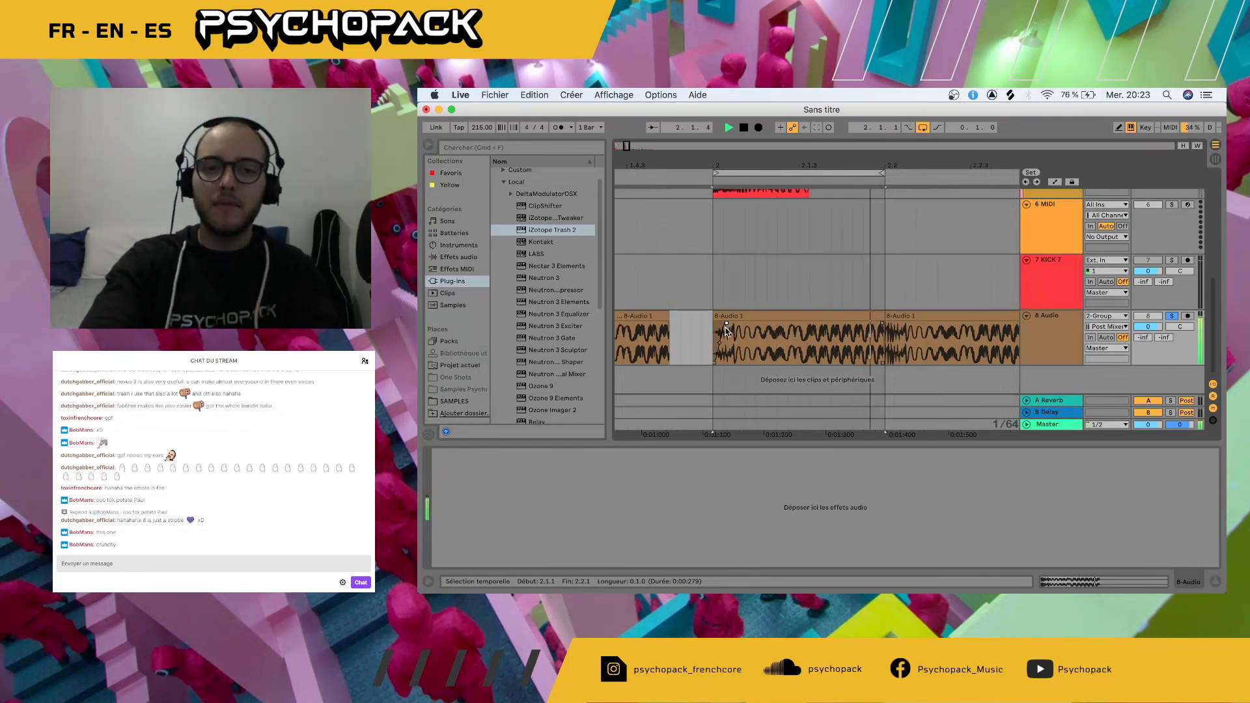
key(space)
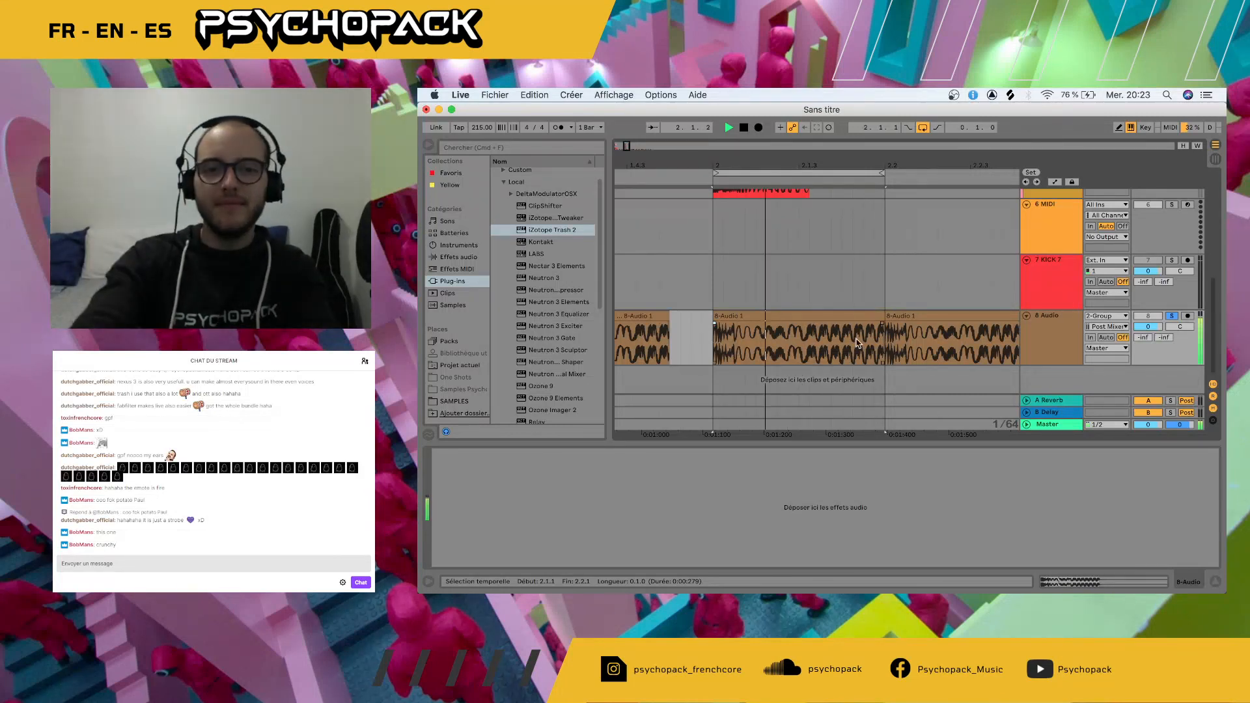
key(space)
- Shorten the looped 8-Audio clip to end at 2.1.3 and copy the KICK 7 clip from track 5 to track 7 at 2.1.1
drag(883, 322, 807, 322)
scroll(798, 326, up, 4)
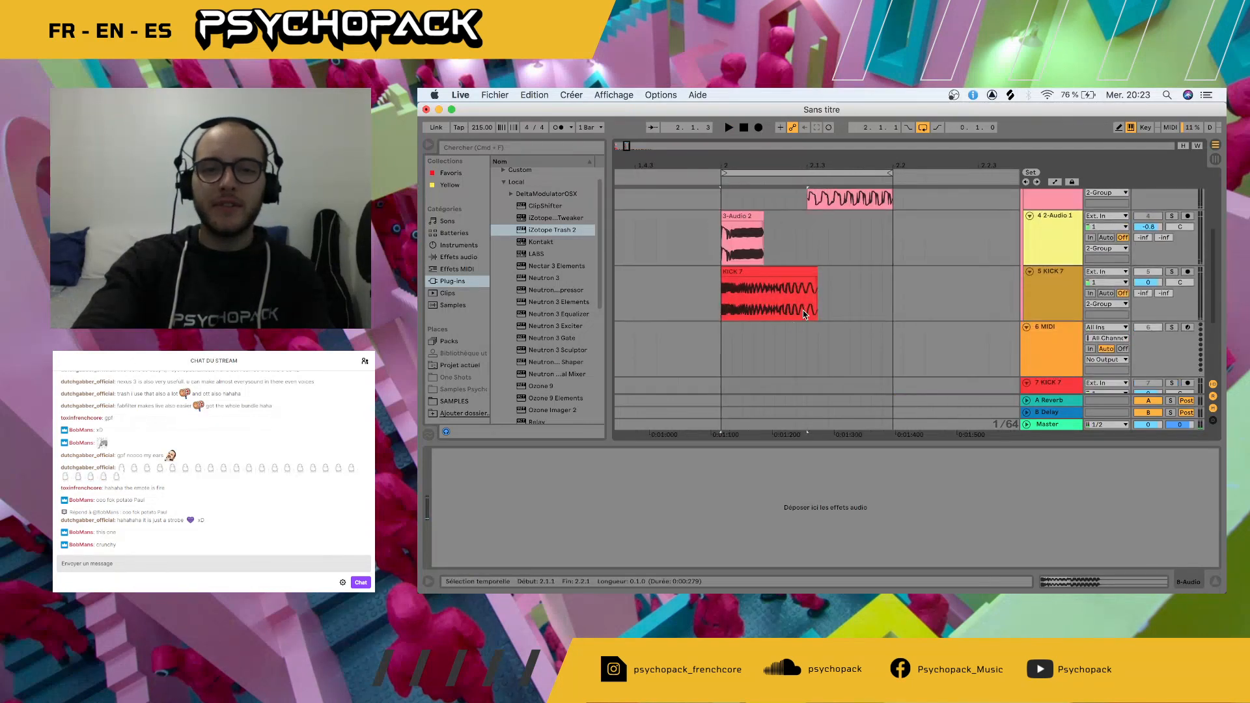
click(790, 271)
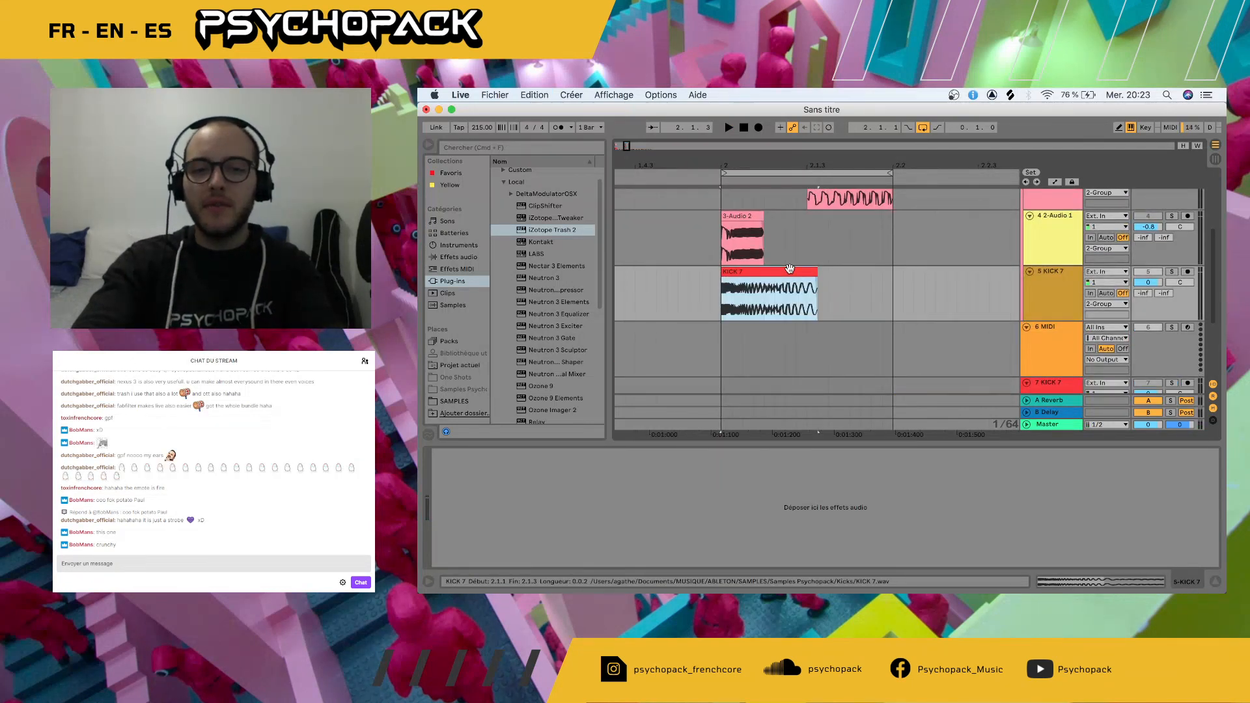
scroll(790, 270, down, 4)
click(737, 289)
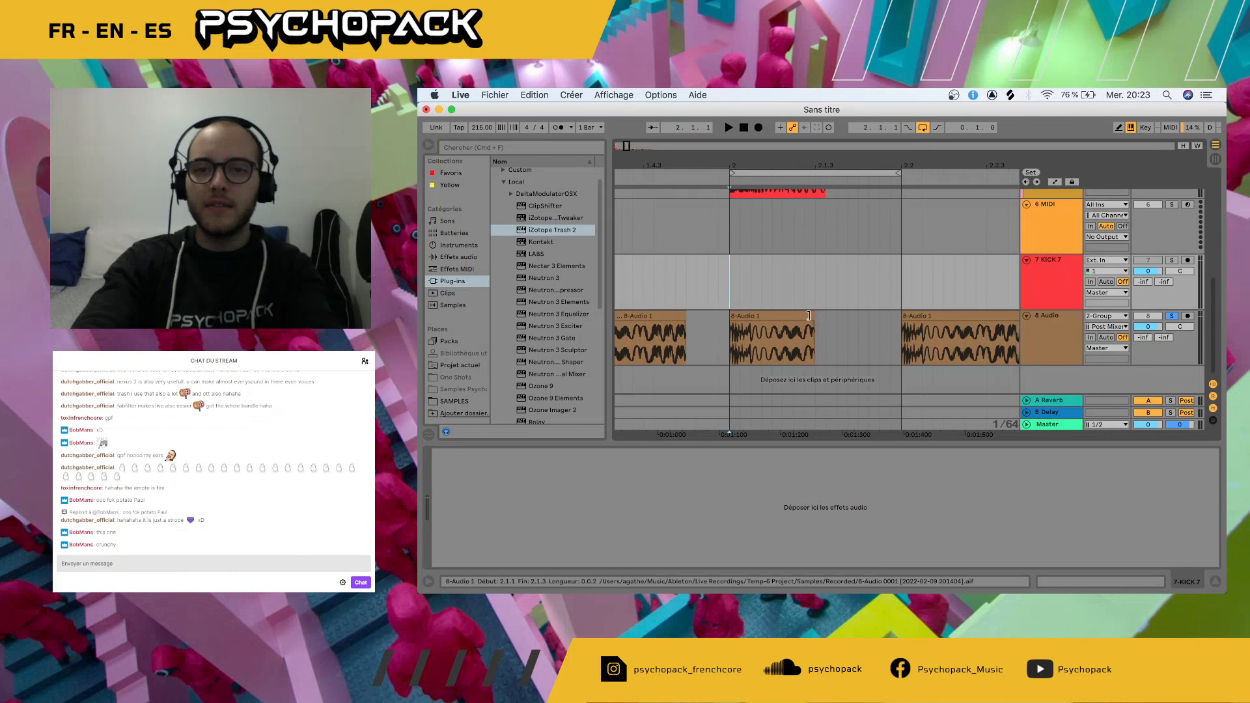
key(super+v)
- Resize the KICK 7 copy to span 2.1.3 to 2.2.1, raise its gain to 5.31 dB, and move it onto 8 Audio
drag(824, 264, 903, 264)
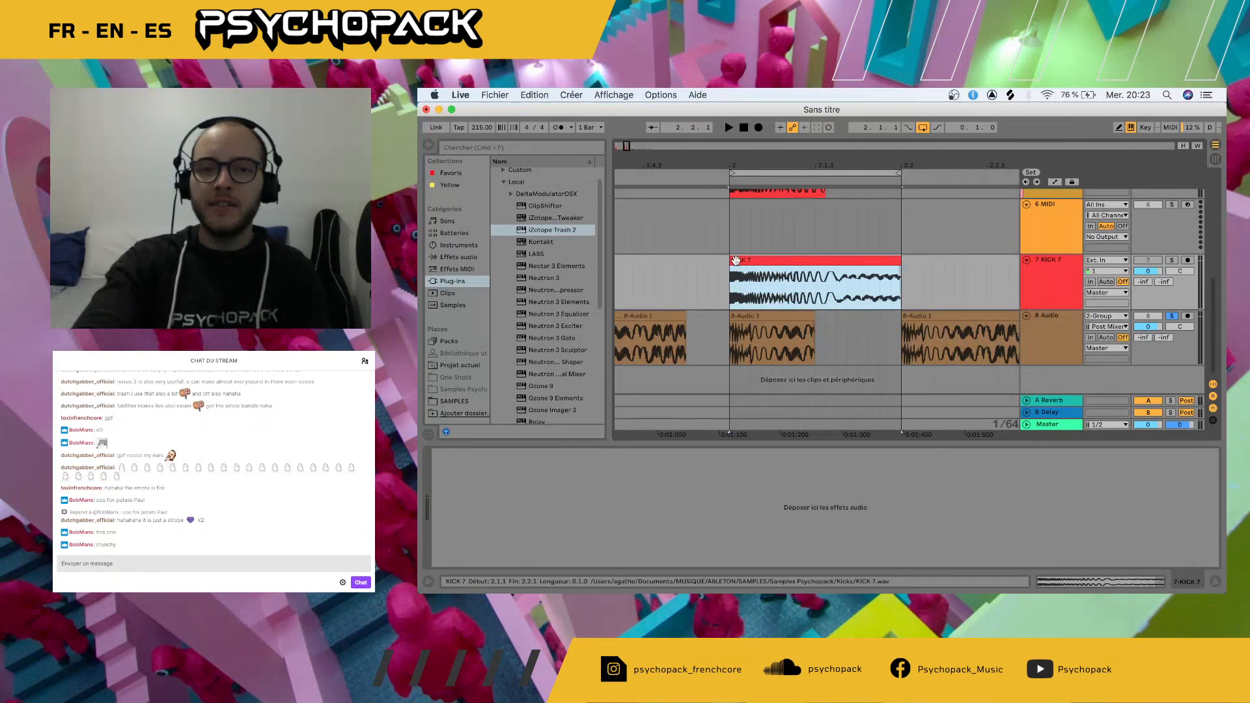
drag(730, 261, 819, 261)
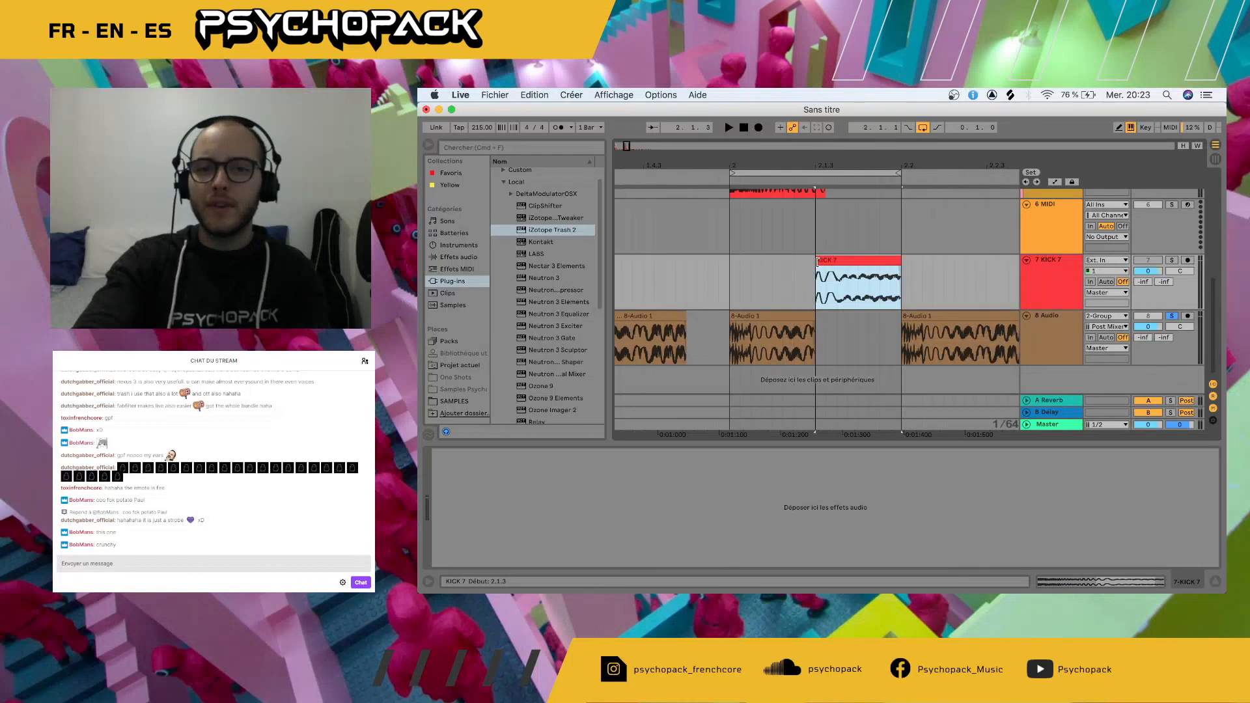
double_click(828, 263)
drag(528, 535, 529, 518)
drag(868, 256, 860, 326)
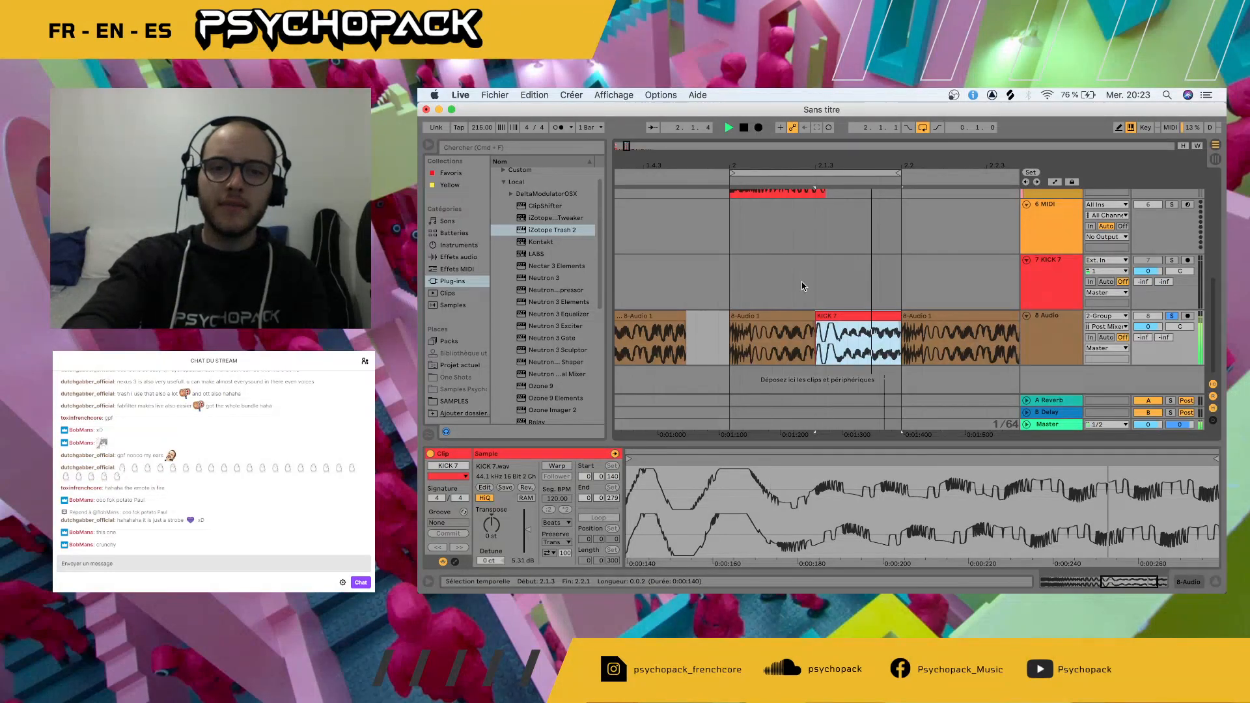
- Lower the KICK 7 tail's gain to about 0.7 dB, audition transpositions of -17 and -3 st, and reset the transposition
key(super+z)
key(super+shift+z)
key(space)
drag(532, 530, 494, 534)
key(space)
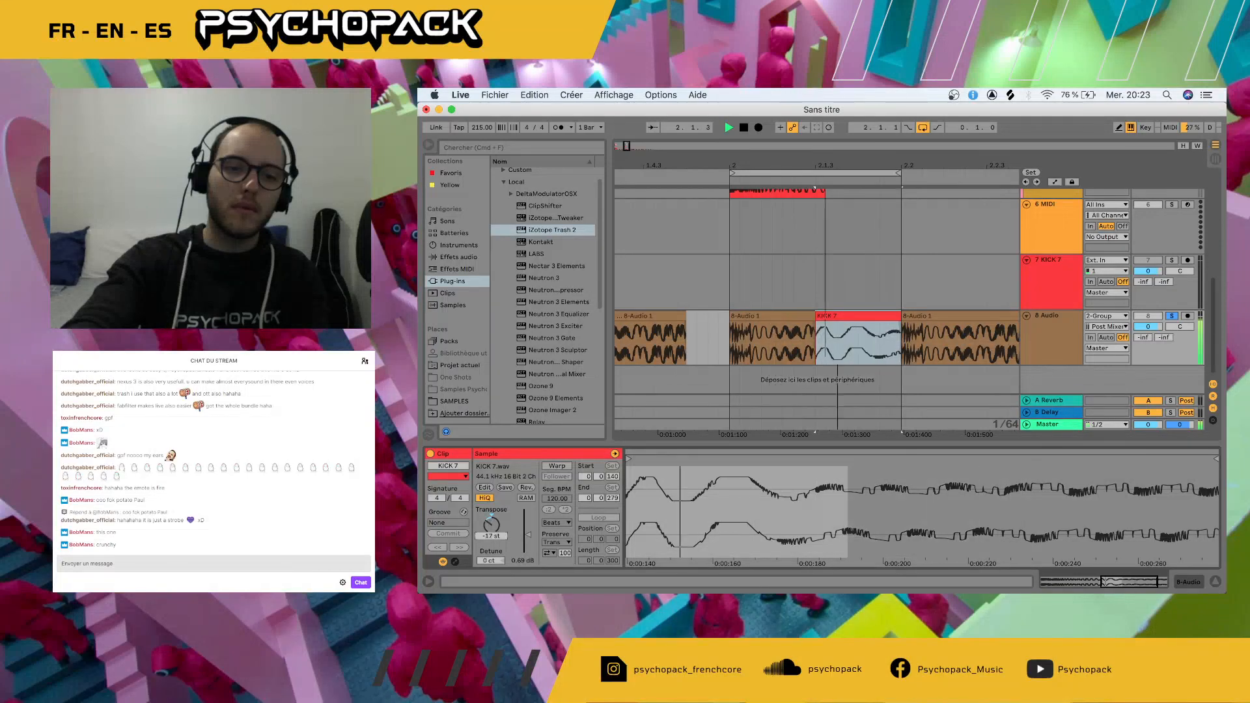
drag(494, 534, 494, 531)
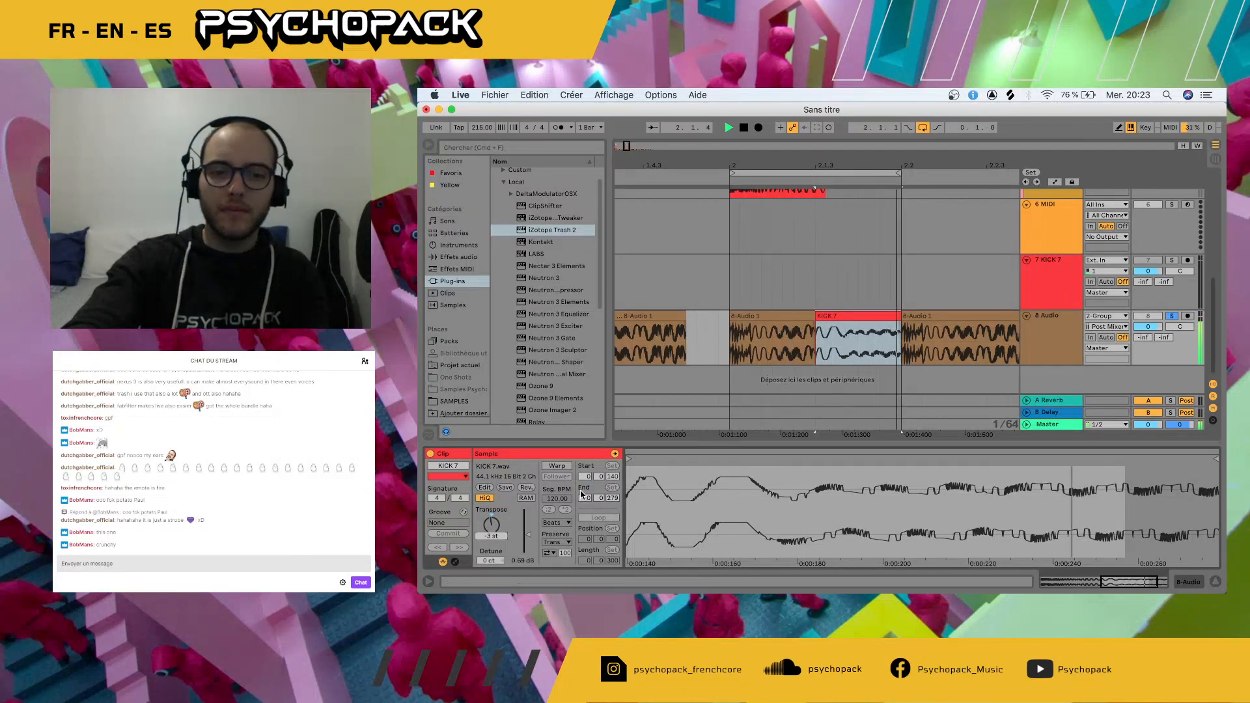
key(Delete)
- Delete the KICK 7 tail from 8 Audio, extend the 8-Audio clip back to 2.2.1, and play the loop
click(868, 319)
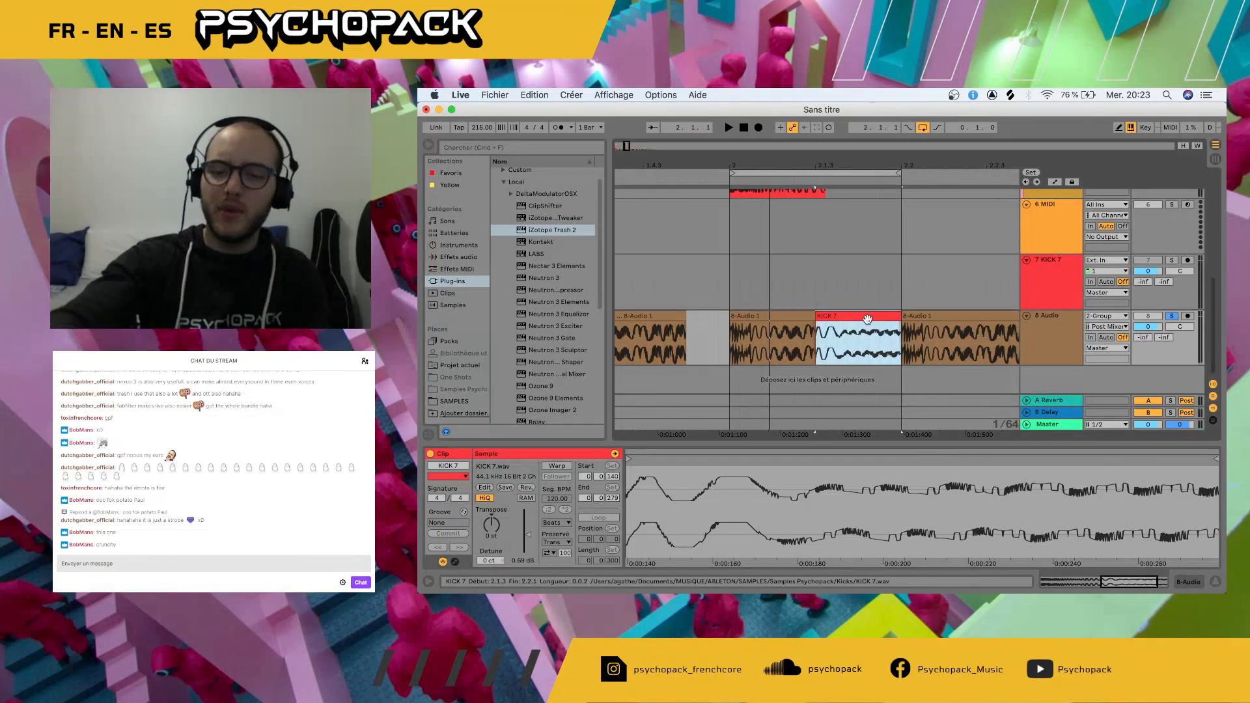
key(Delete)
drag(816, 321, 902, 319)
key(space)
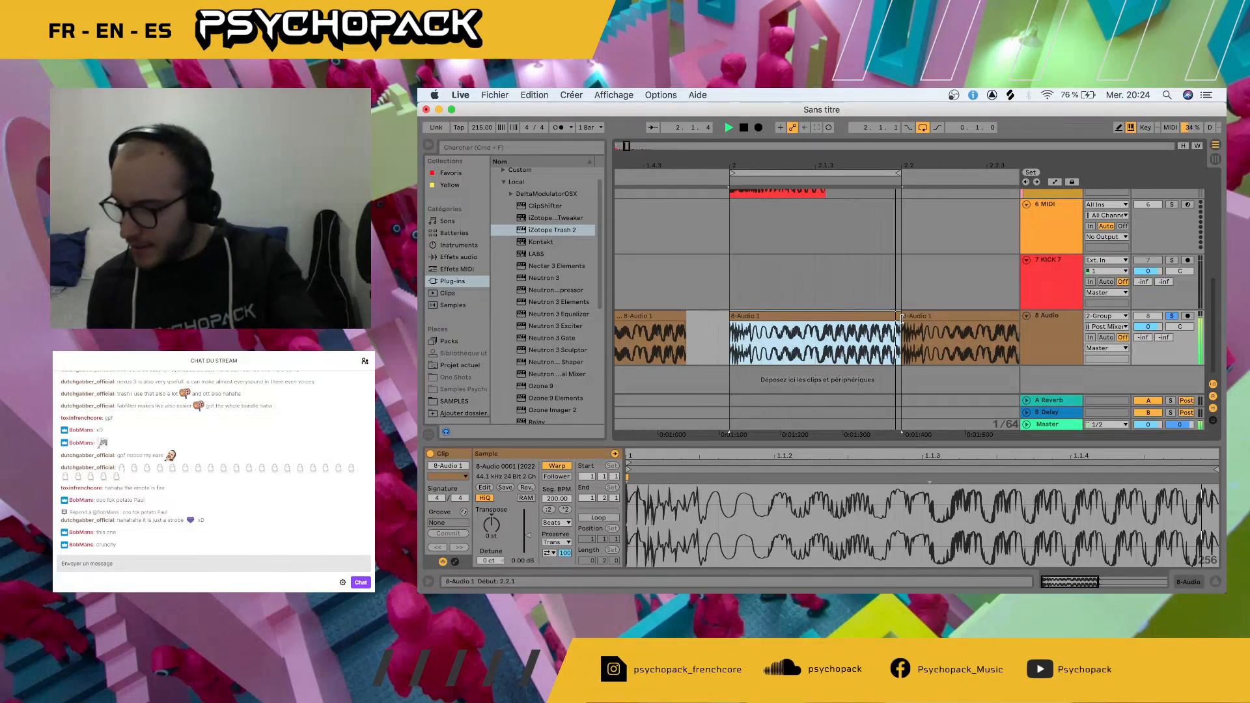